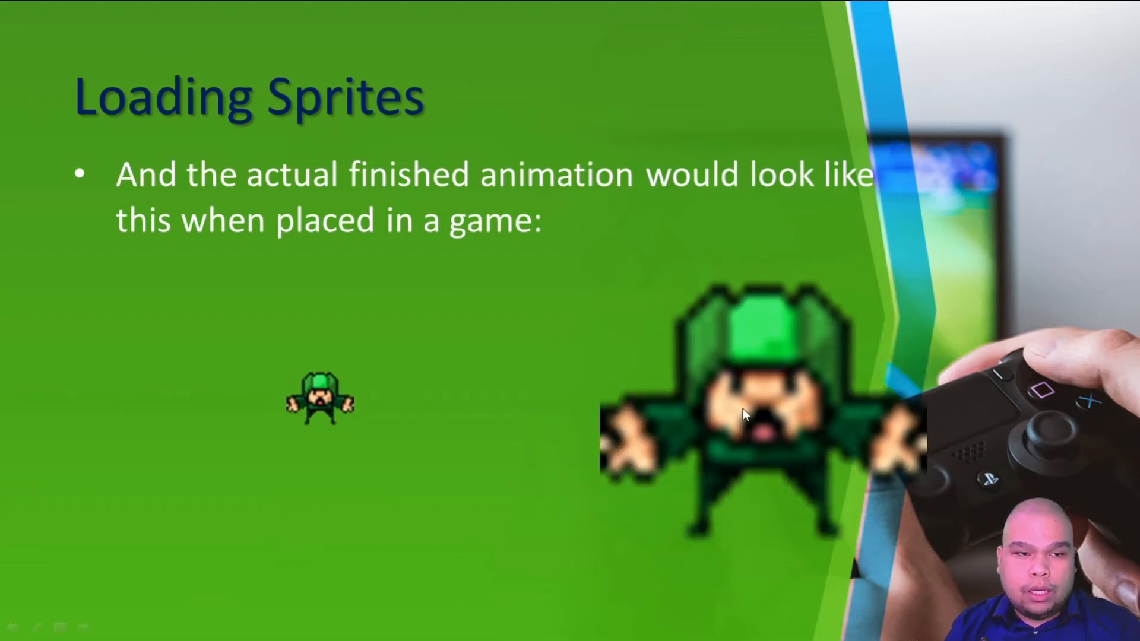
left_click(743, 409)
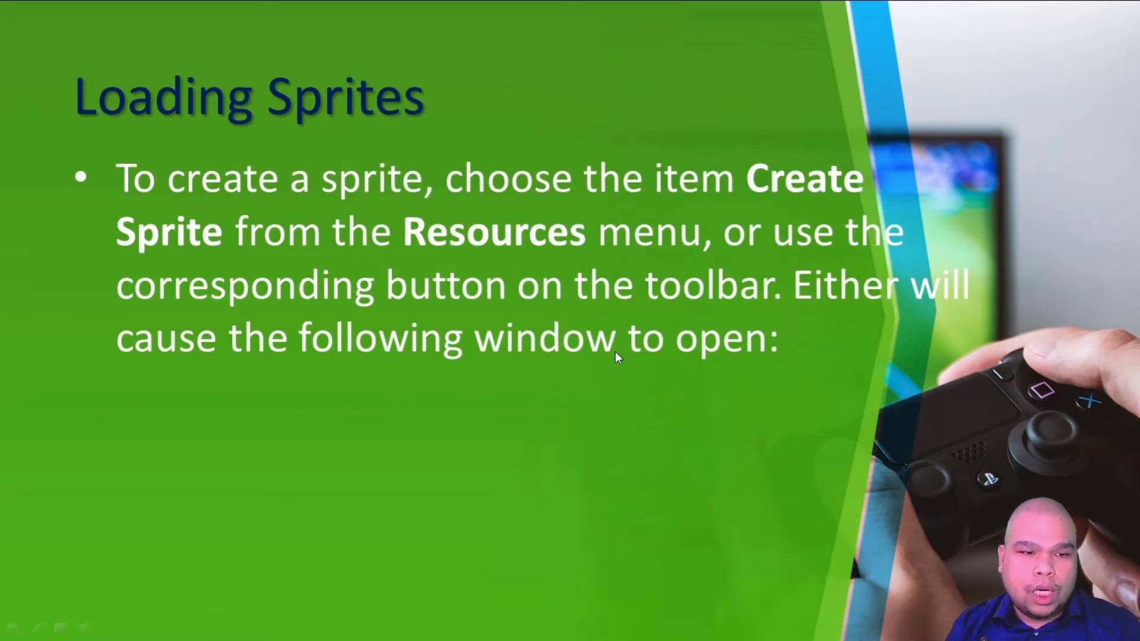
left_click(448, 373)
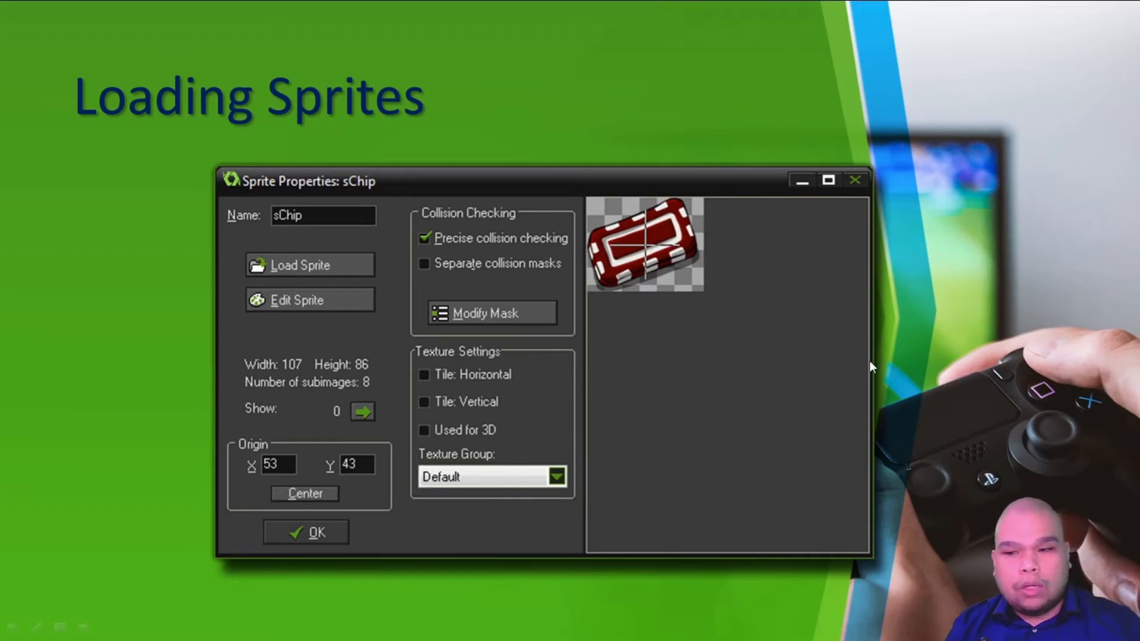
Switch to GameMaker: Studio, magnify the screen to 200%, and move the Magnifier window clear of the resource tree.
key("alt+Tab")
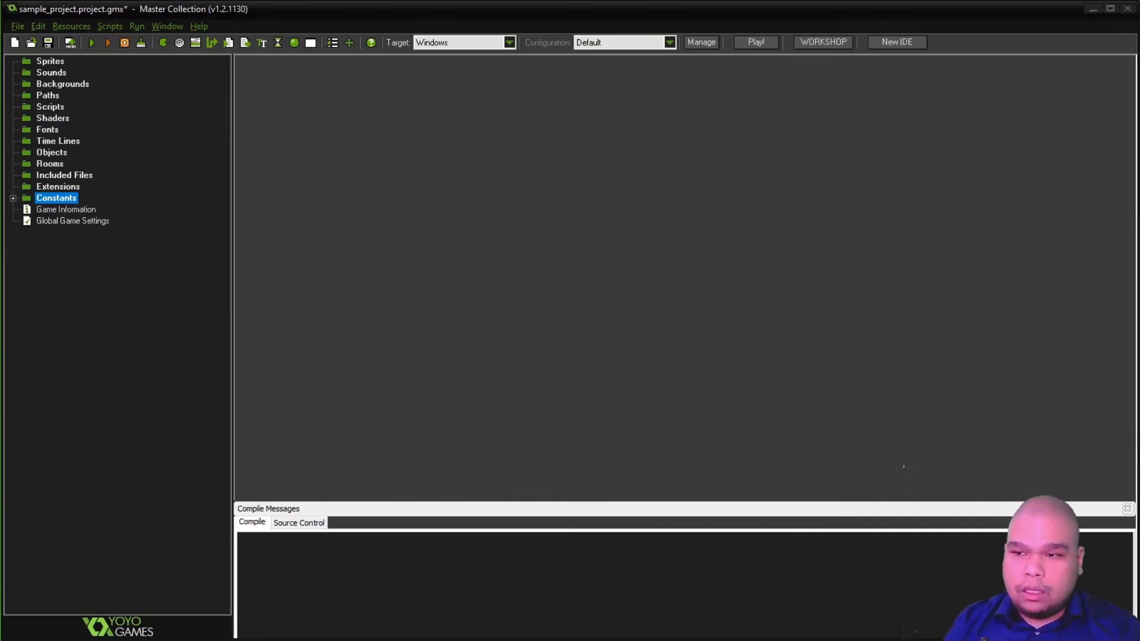
key("super+plus")
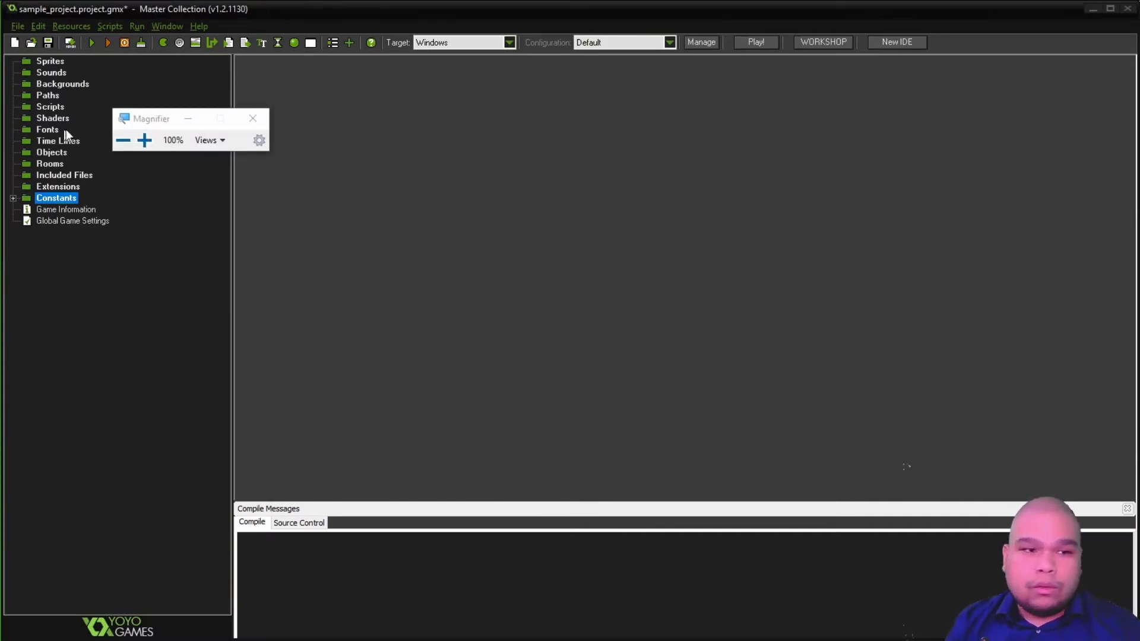
left_click(144, 140)
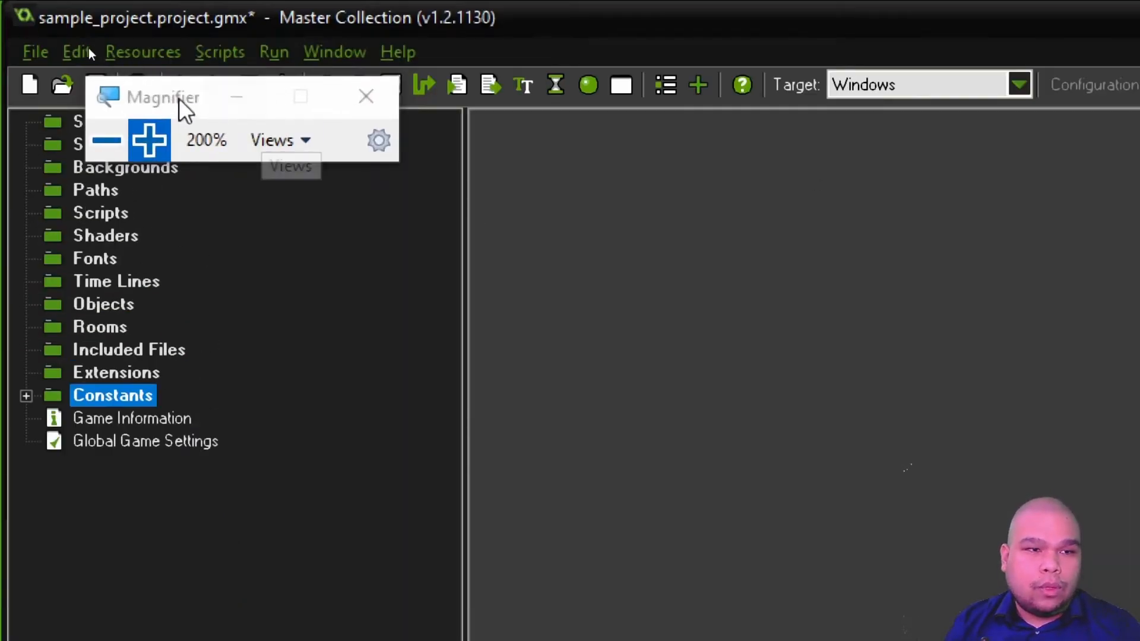
left_click_drag(179, 98, 721, 537)
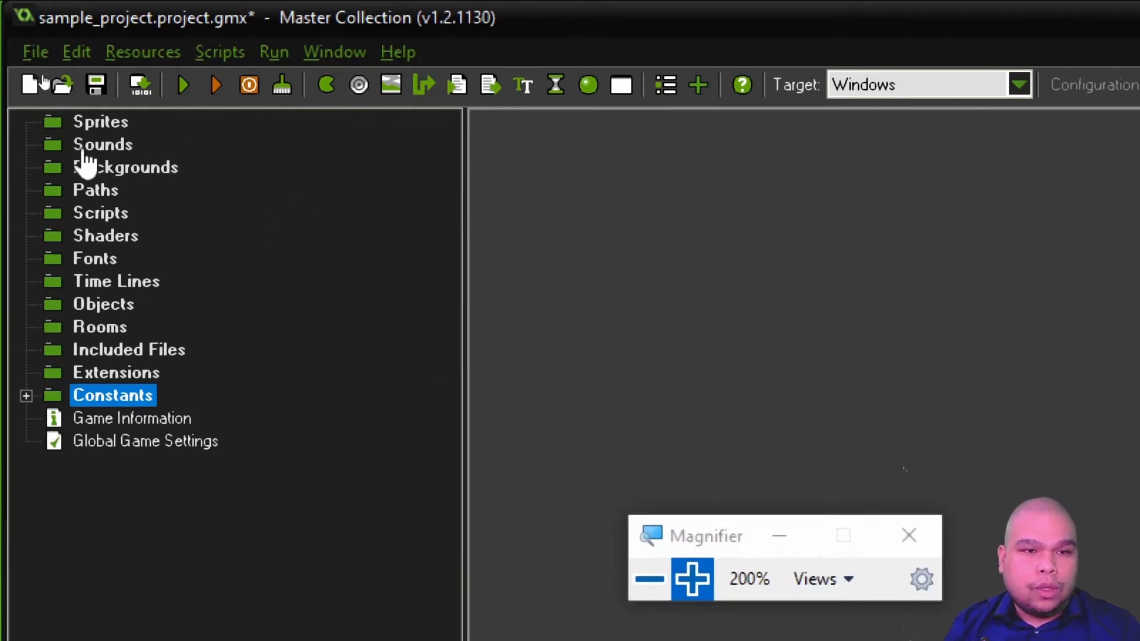
Create a new sprite in the project's Sprites folder.
left_click(89, 125)
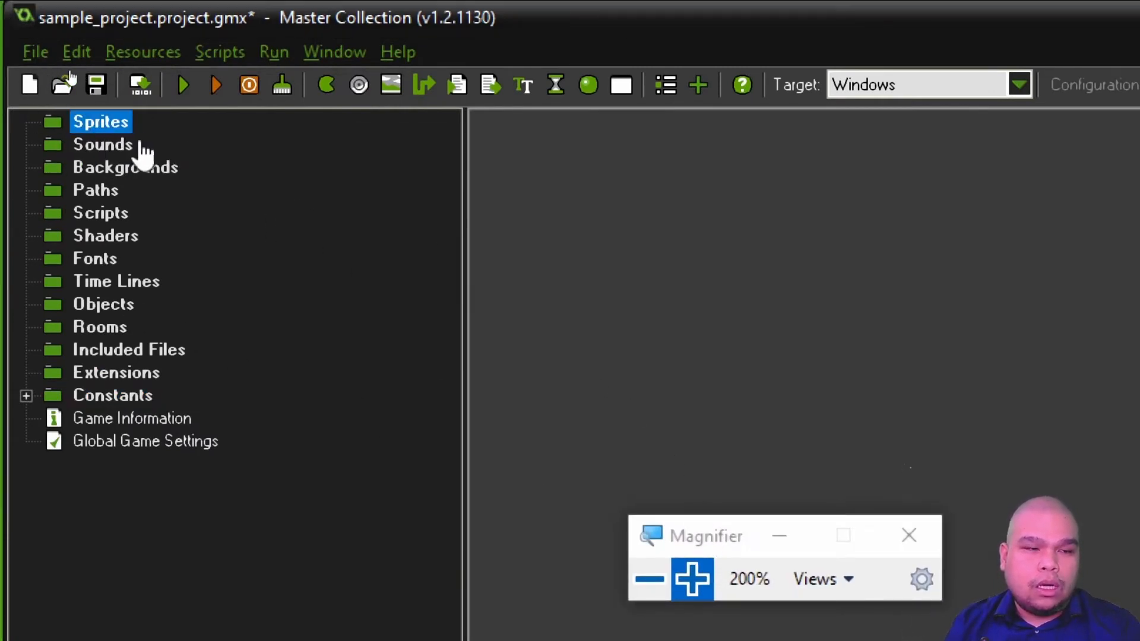
right_click(117, 121)
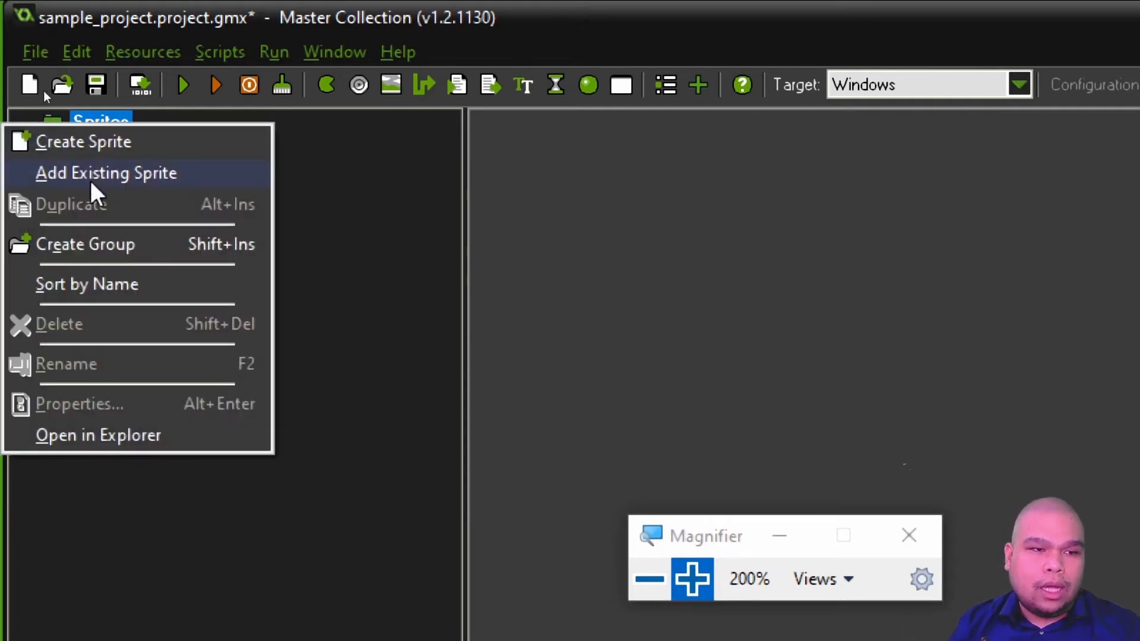
left_click(411, 157)
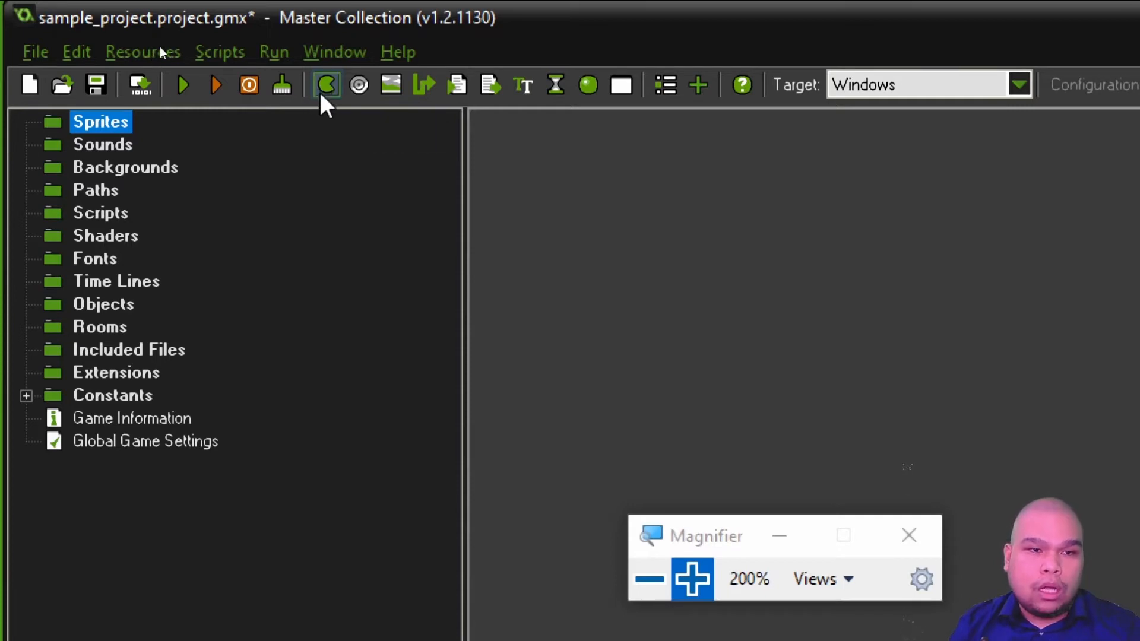
right_click(90, 126)
left_click(140, 142)
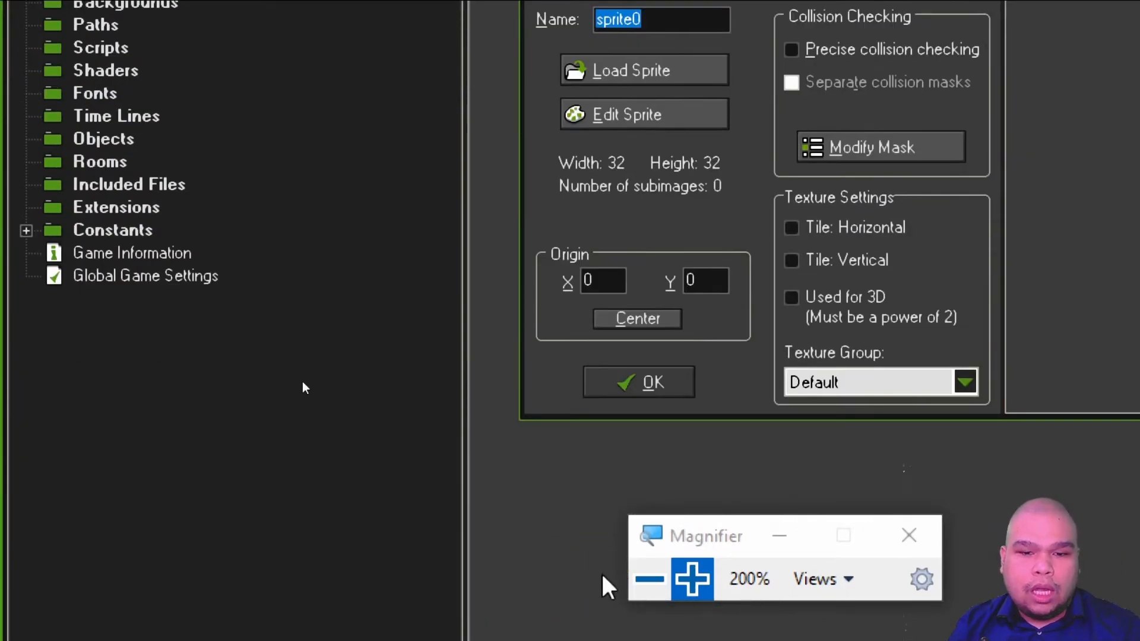
Return the screen magnification to 100% and name the new sprite bird_spr.
left_click(648, 579)
left_click(484, 579)
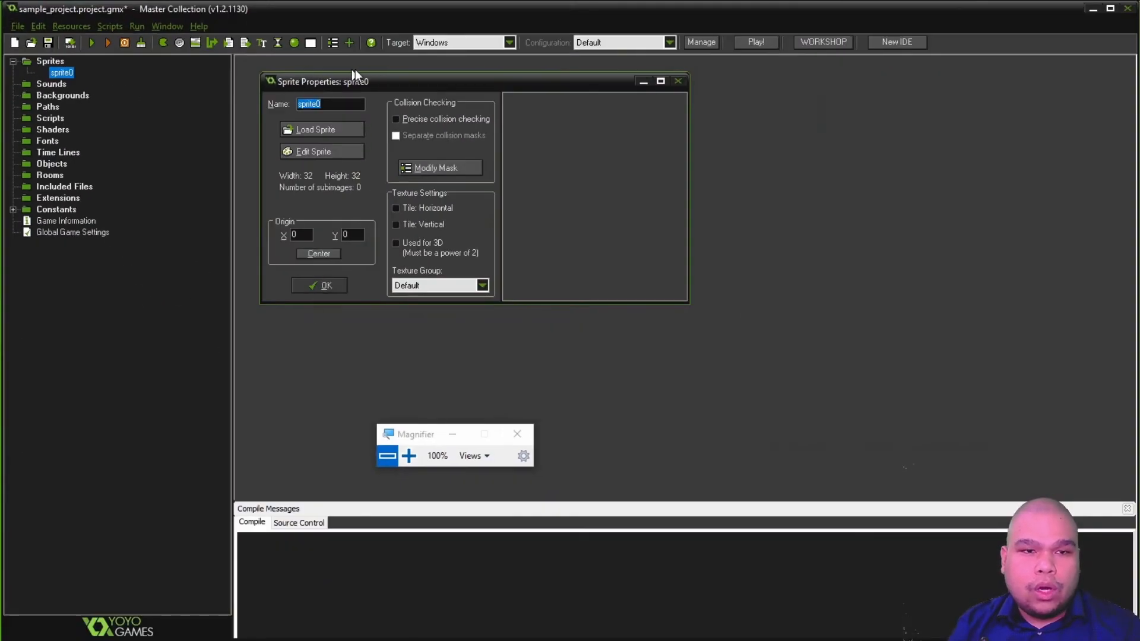
left_click_drag(385, 78, 430, 106)
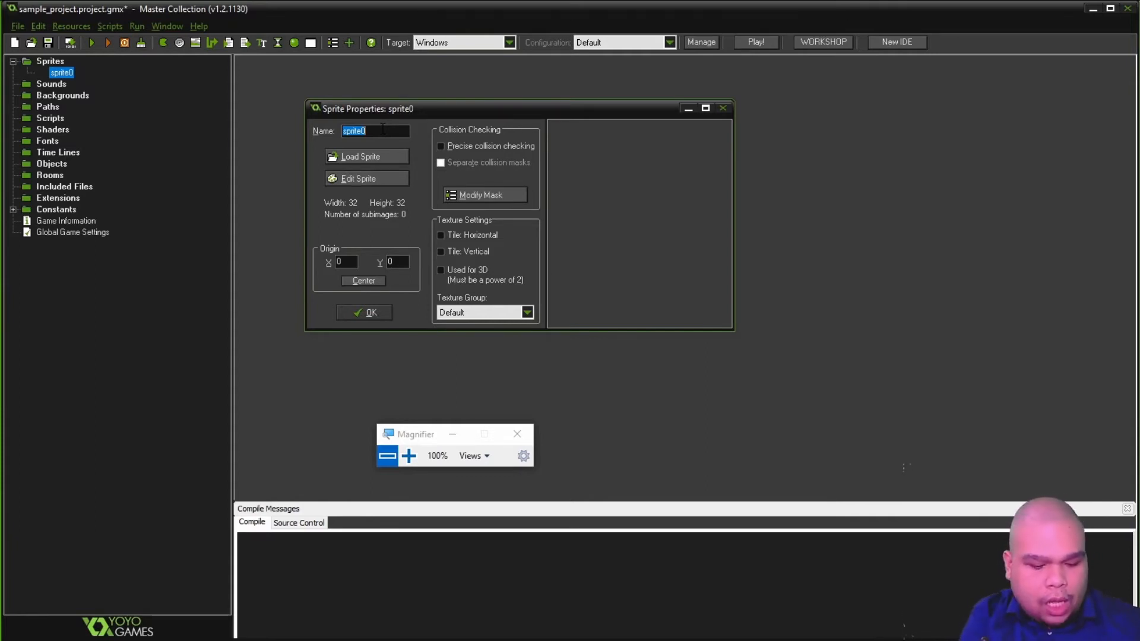
type("bird")
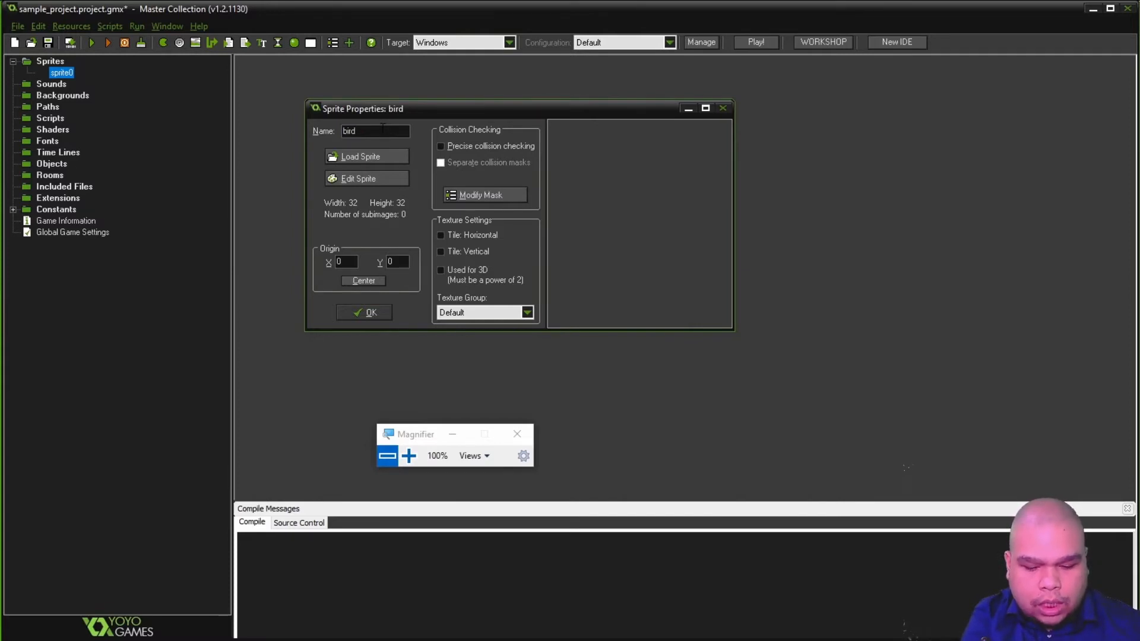
type("_spr")
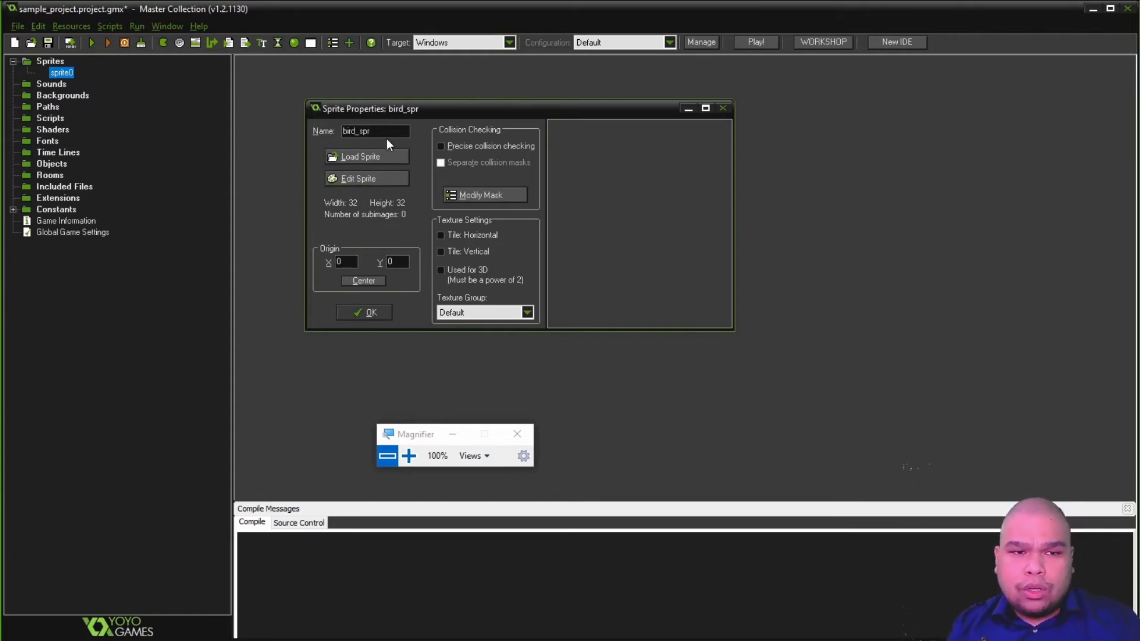
left_click(363, 157)
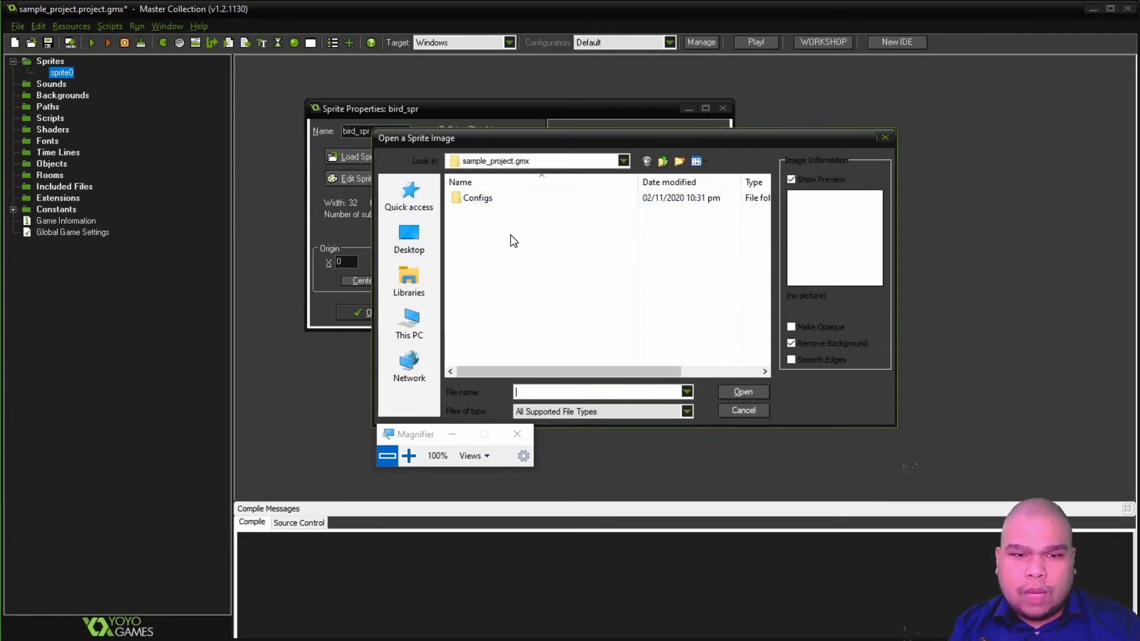
left_click(744, 410)
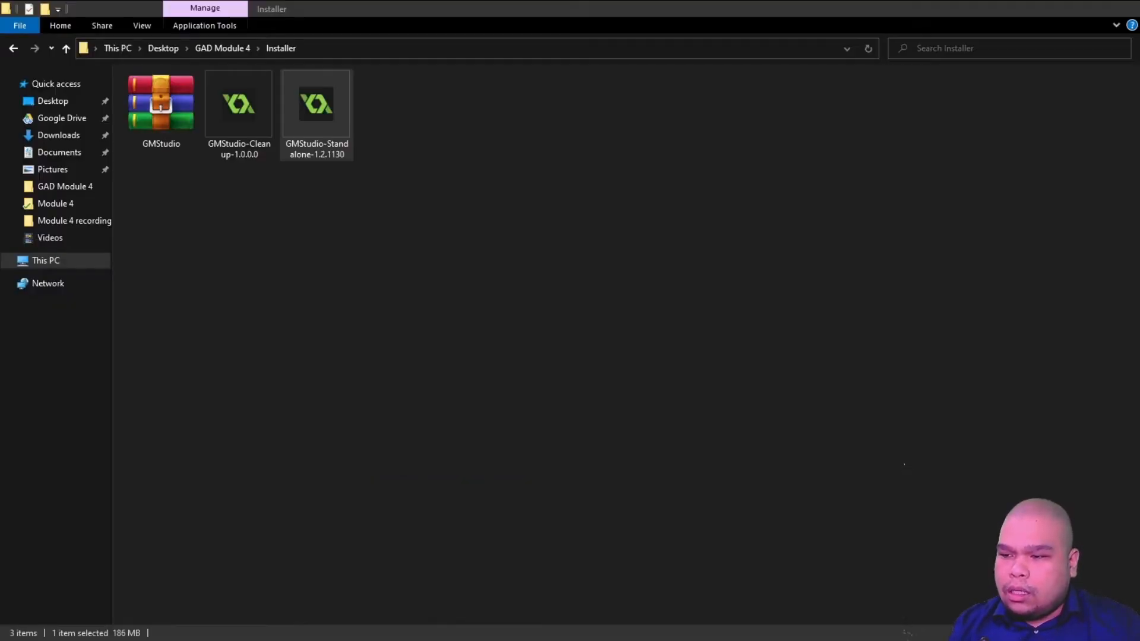
Switch to File Explorer and browse to the Sprite folder inside GAD Module 4 on the Desktop.
key("super+plus")
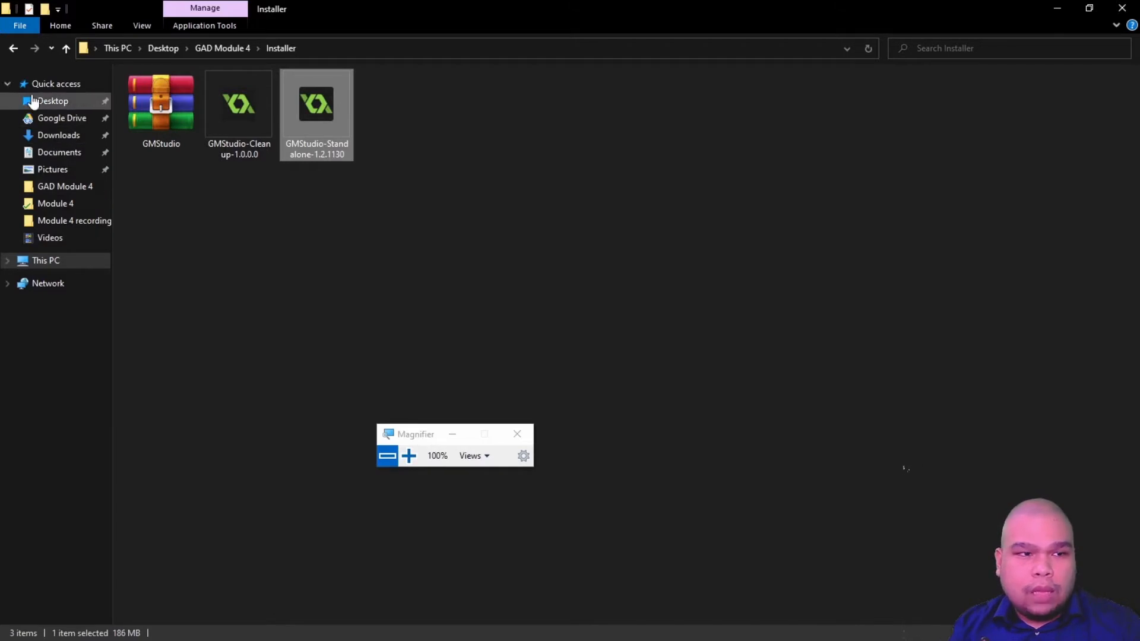
left_click(52, 101)
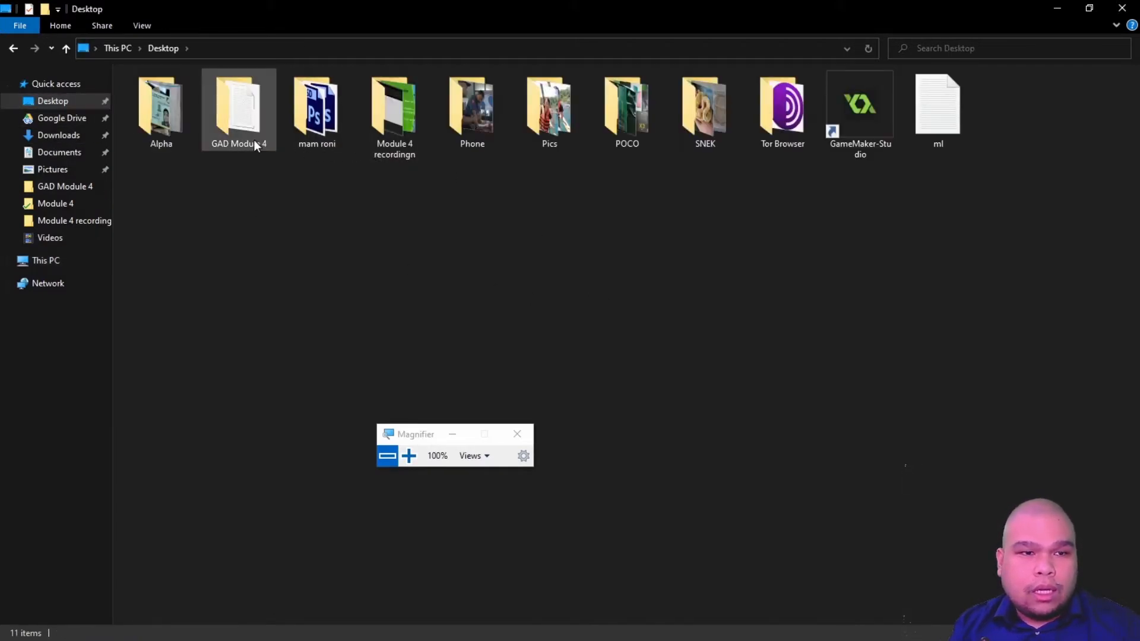
left_click(407, 131)
left_click(316, 114)
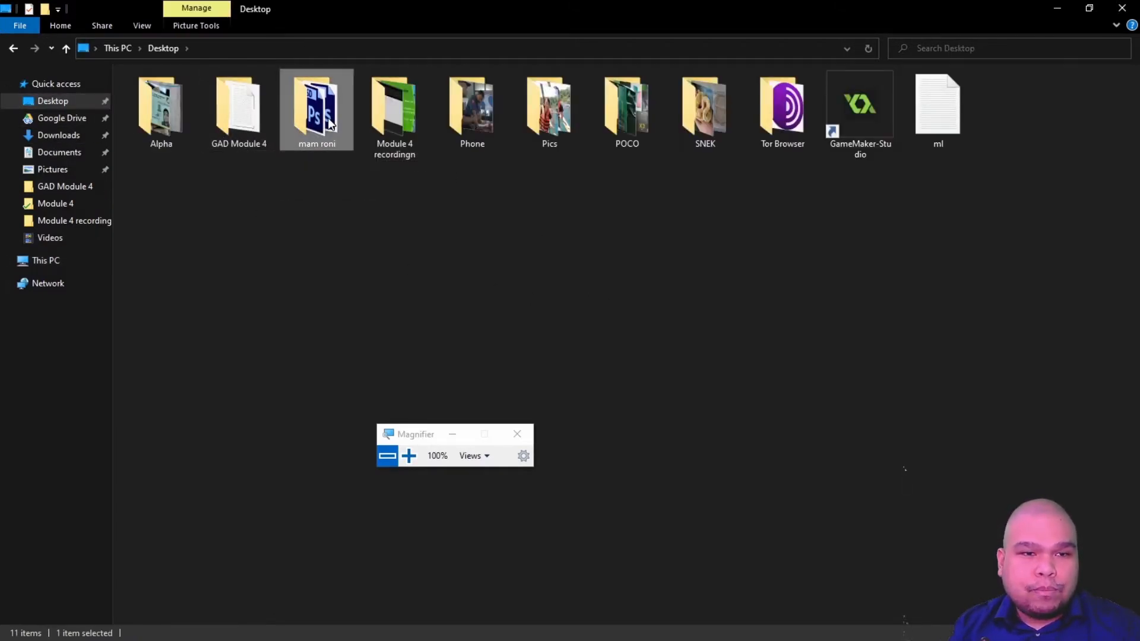
double_click(408, 115)
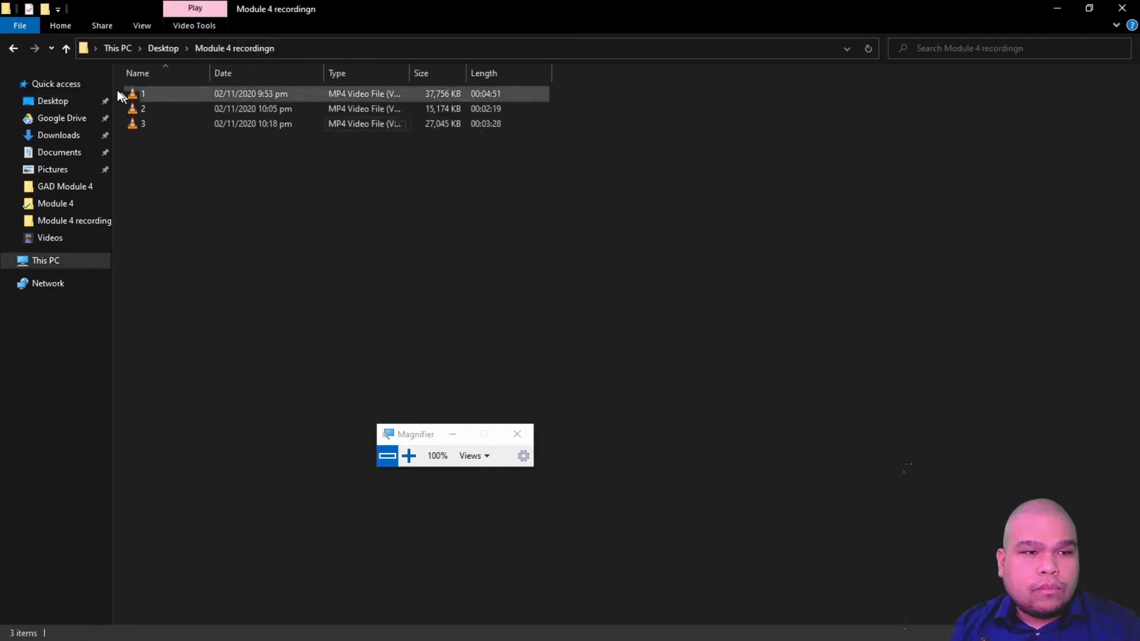
left_click(14, 46)
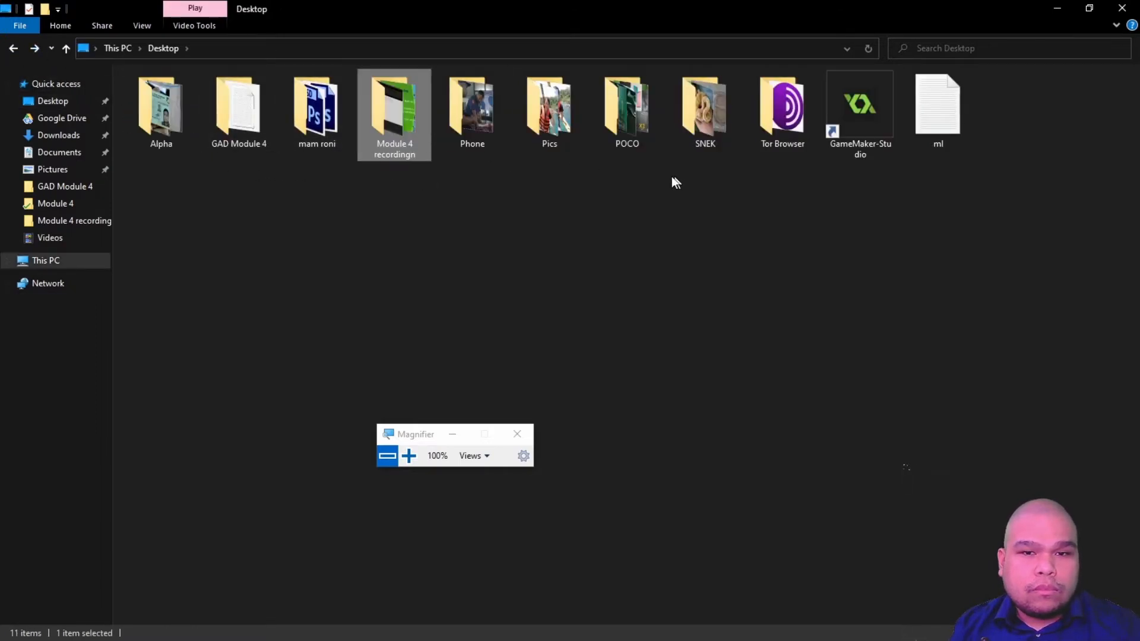
double_click(235, 111)
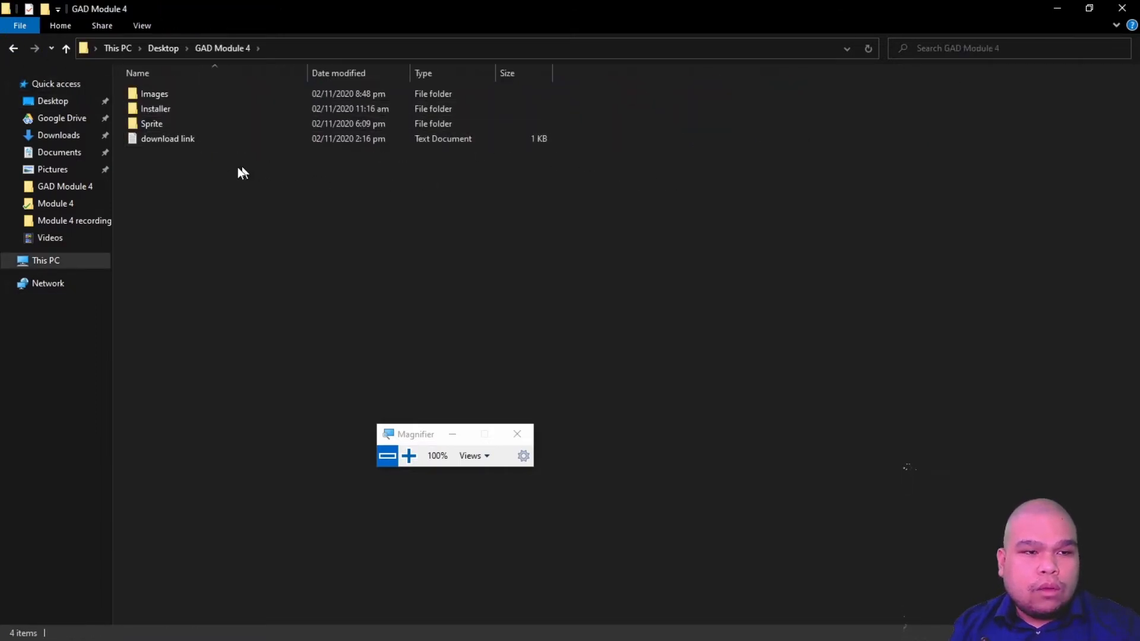
double_click(170, 123)
Show the Sprite folder's files as extra large icons, examine the birdie PNG sprite sheet, and return to GameMaker: Studio.
right_click(617, 288)
mouse_move(776, 297)
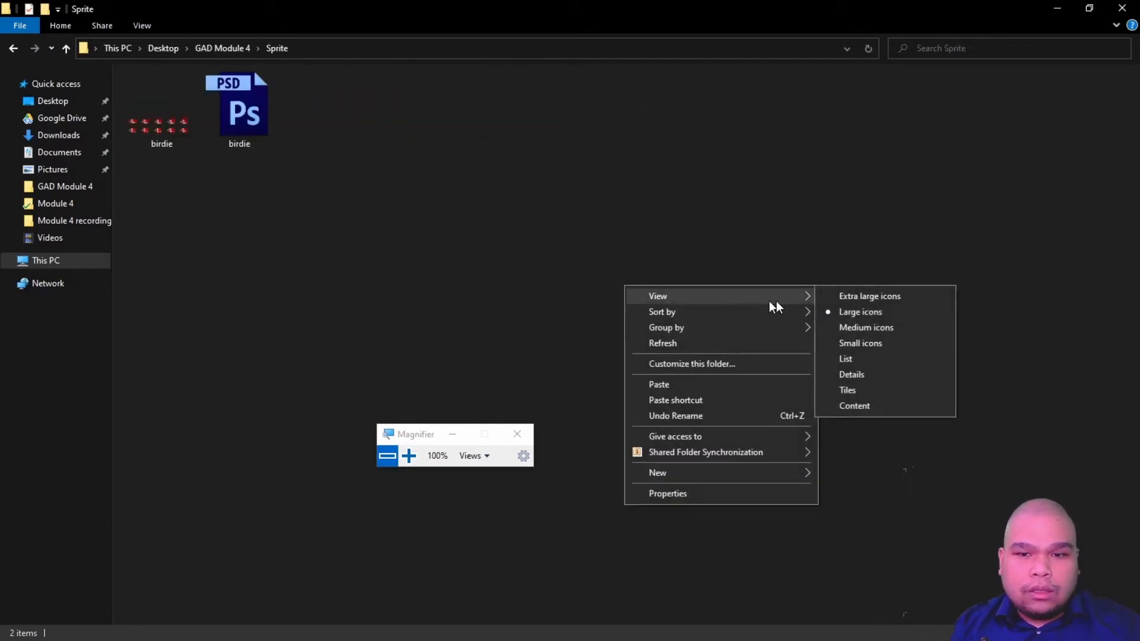
left_click(911, 301)
left_click(210, 223)
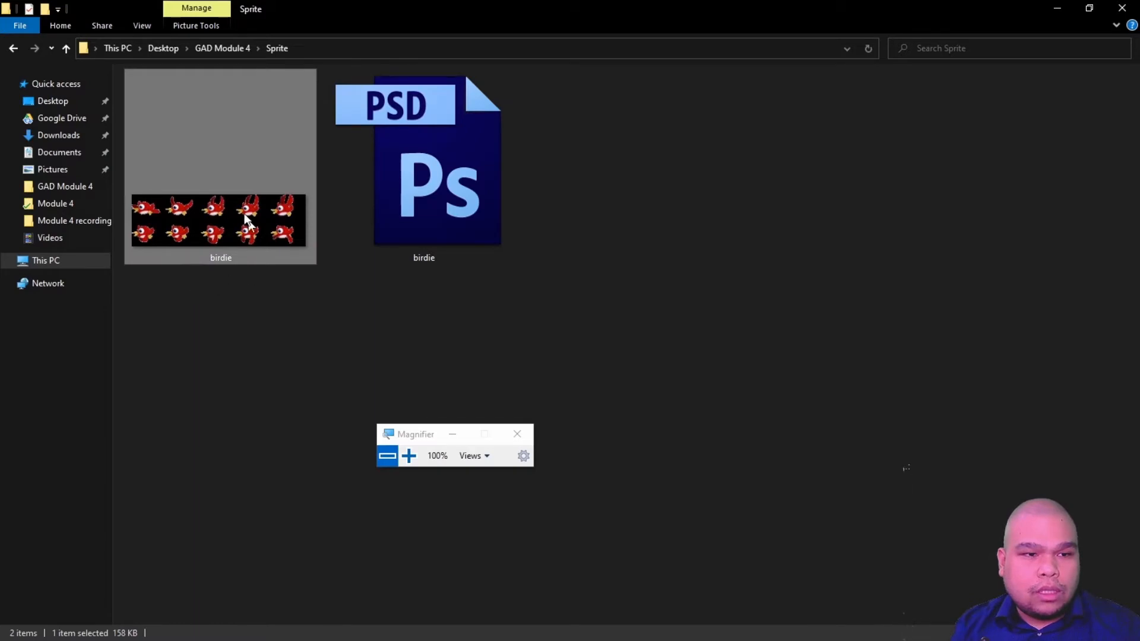
mouse_move(190, 245)
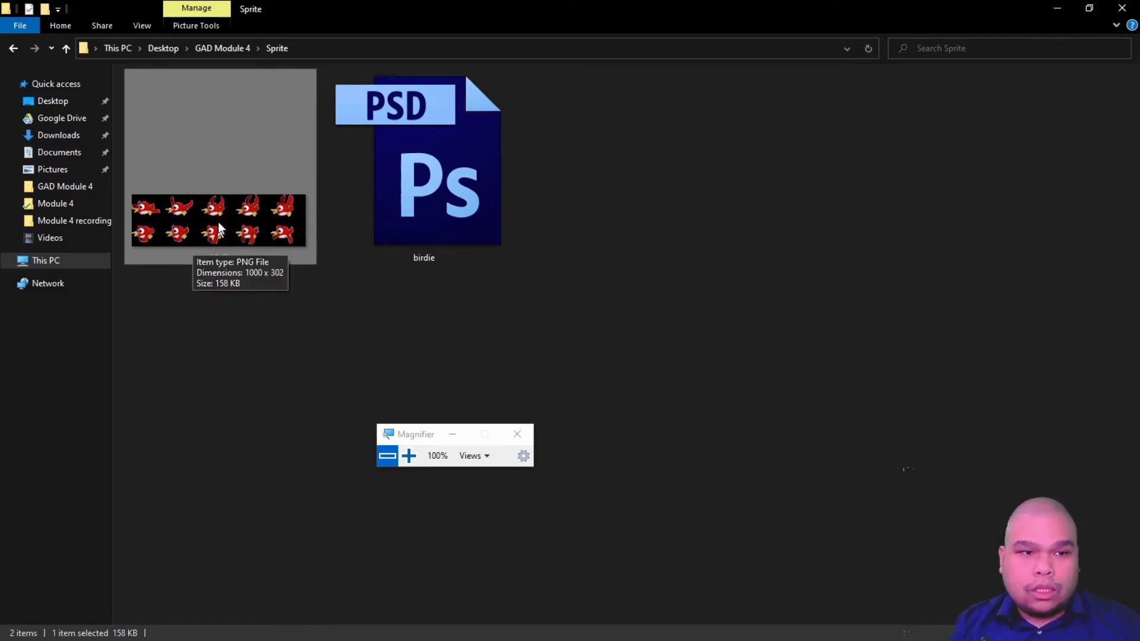
left_click(1050, 6)
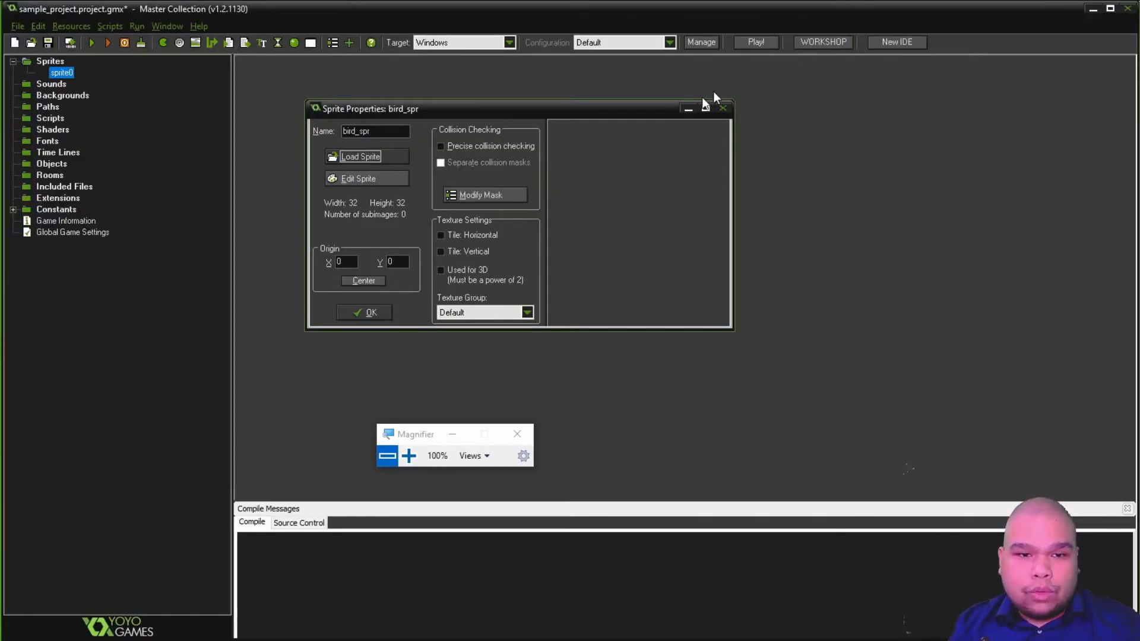
Open the new sprite in the sprite editor and check the birdie sprite sheet in File Explorer once more.
left_click(378, 180)
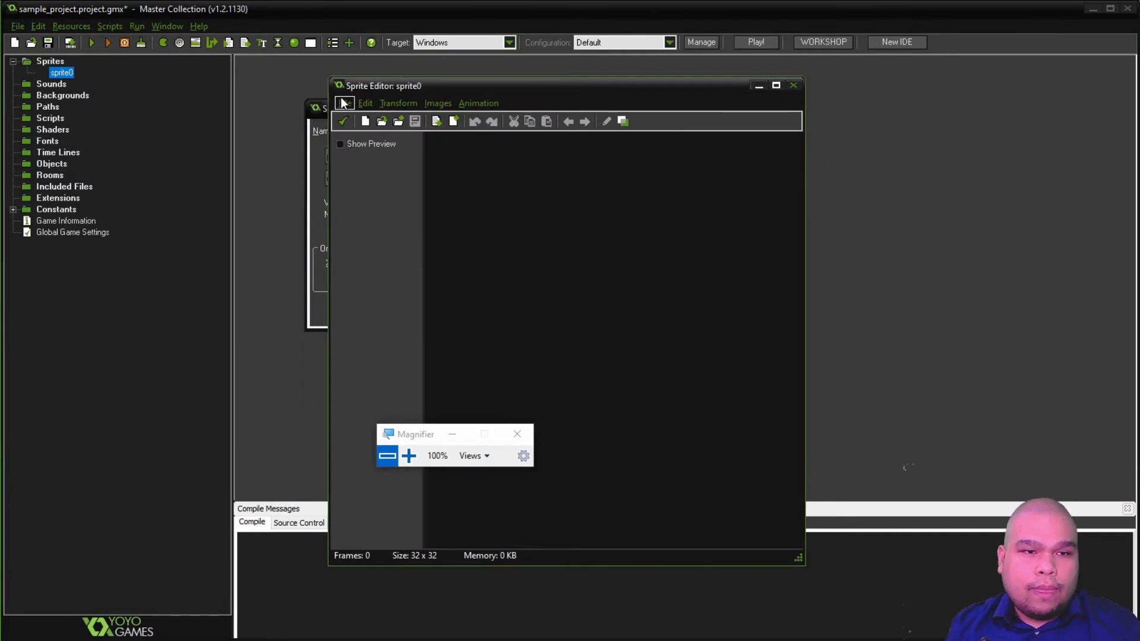
left_click(342, 101)
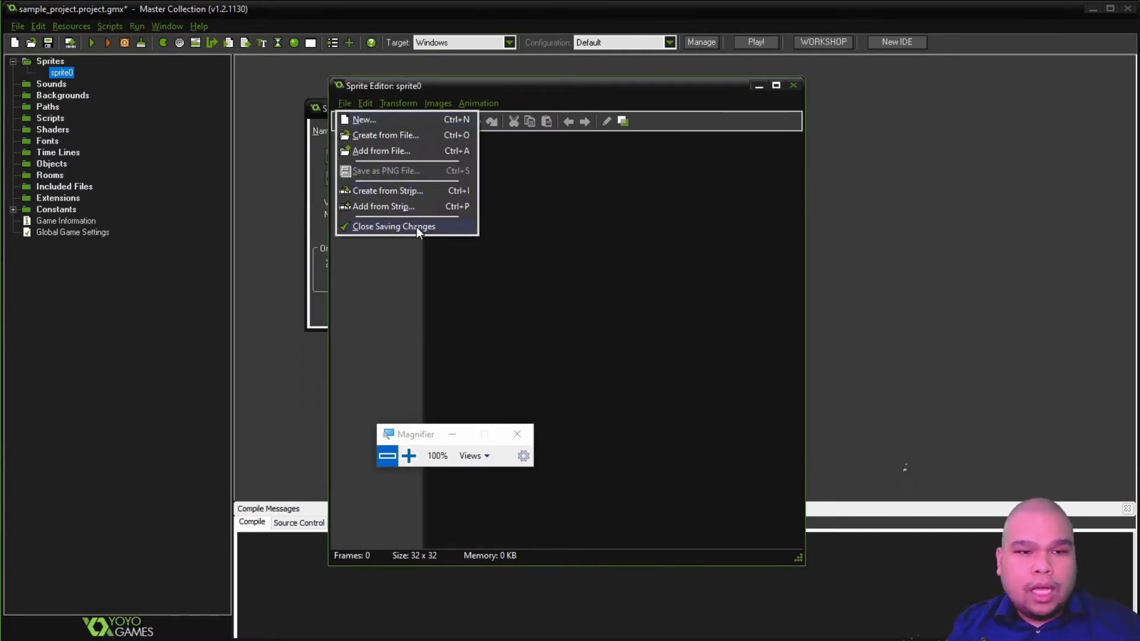
left_click(429, 192)
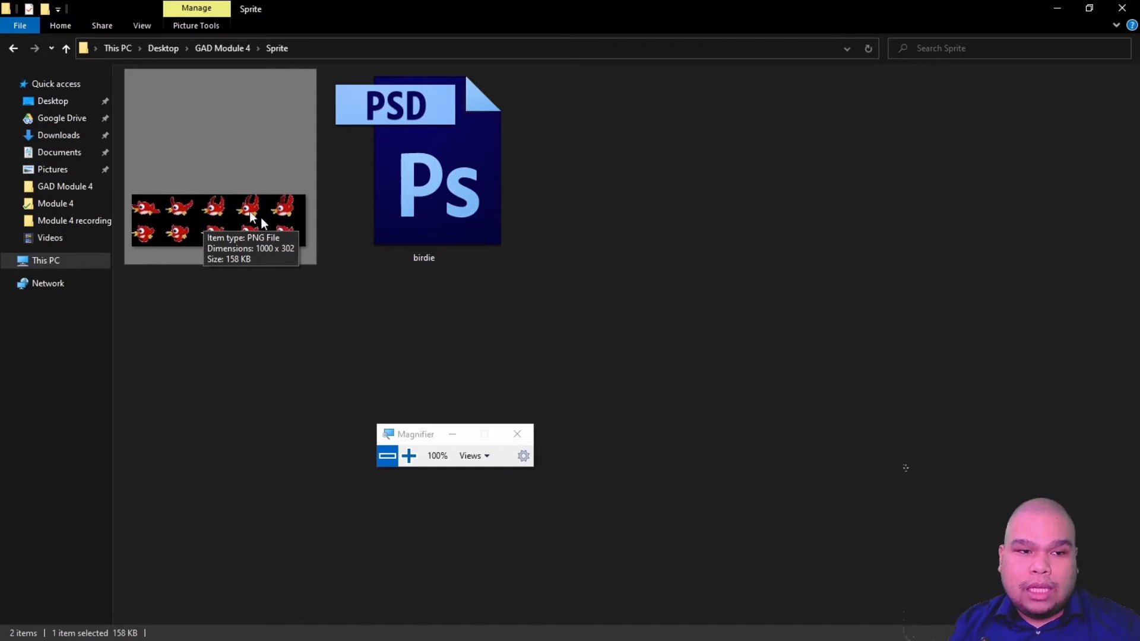
left_click(1062, 3)
Start creating the sprite from a strip, using the birdie image in the Desktop folder GAD Module 4 > Sprite.
left_click(343, 104)
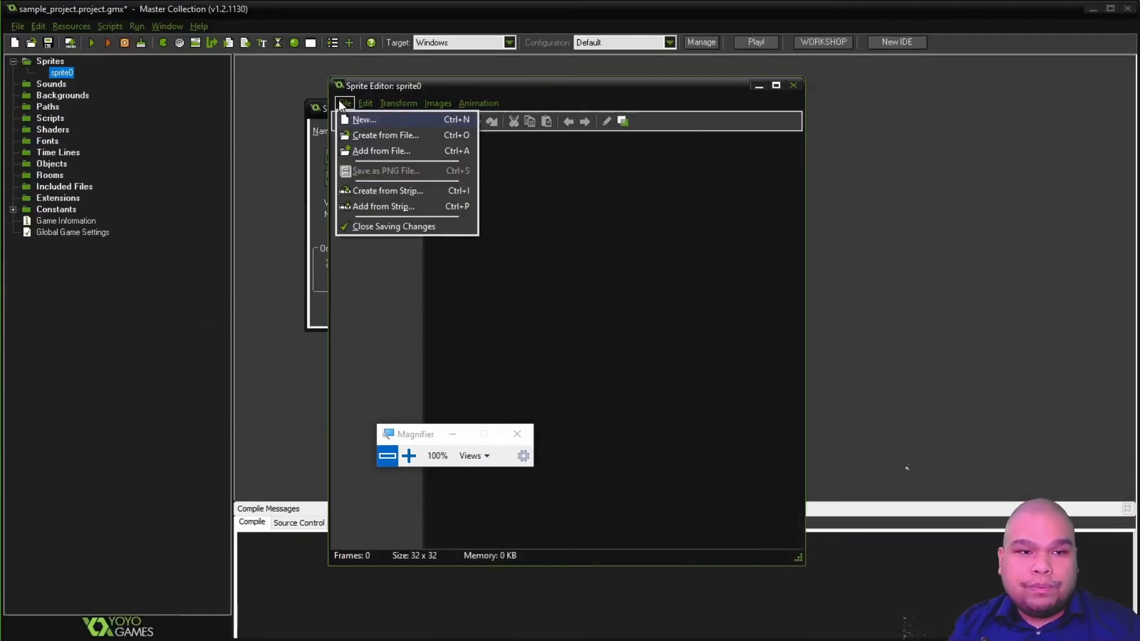
left_click(378, 189)
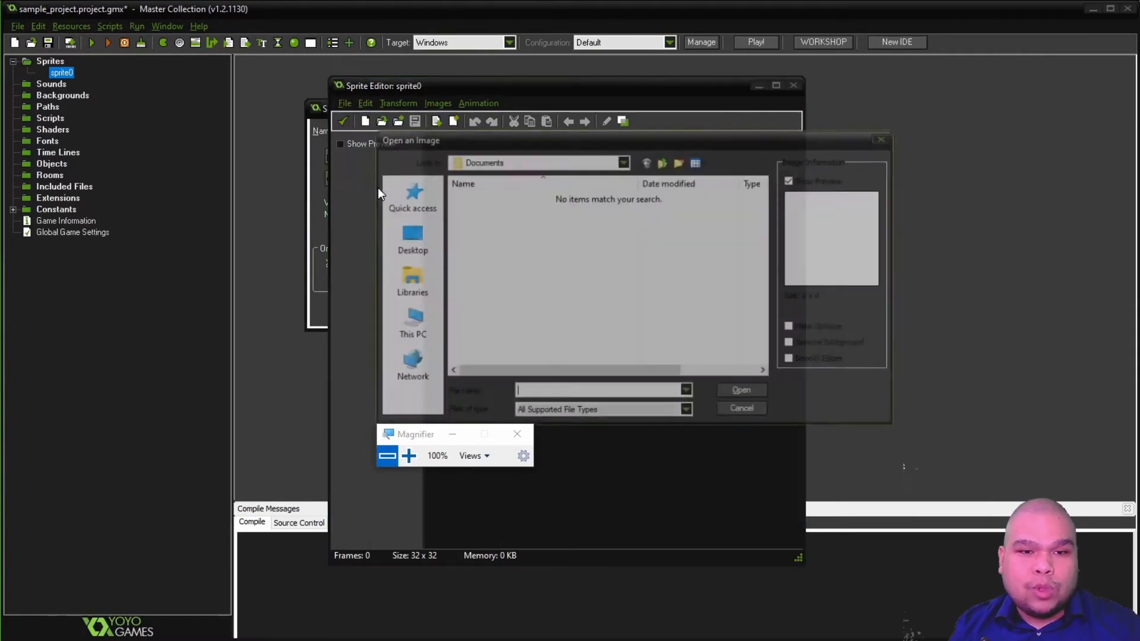
left_click(409, 235)
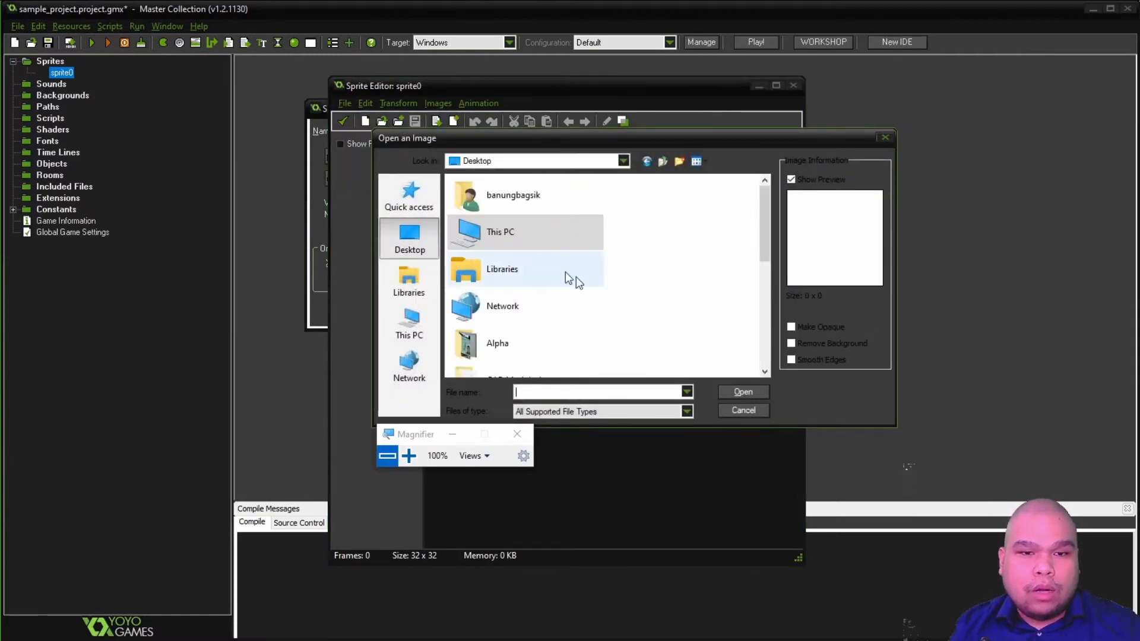
scroll(616, 294, "down", 3)
scroll(615, 298, "down", 1)
scroll(615, 292, "up", 3)
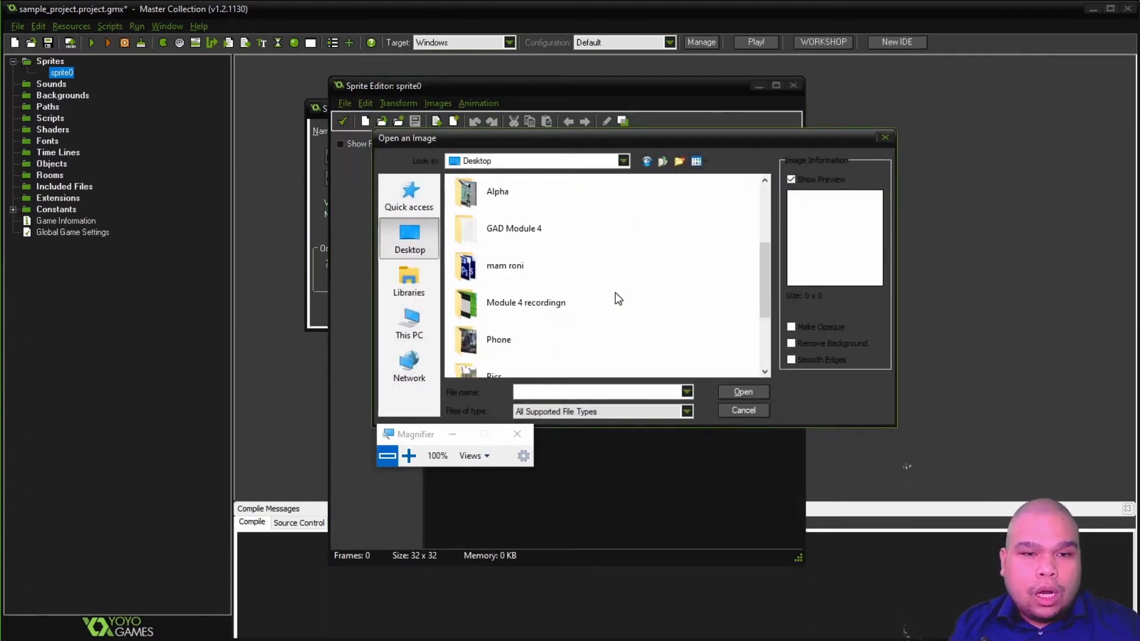
double_click(534, 227)
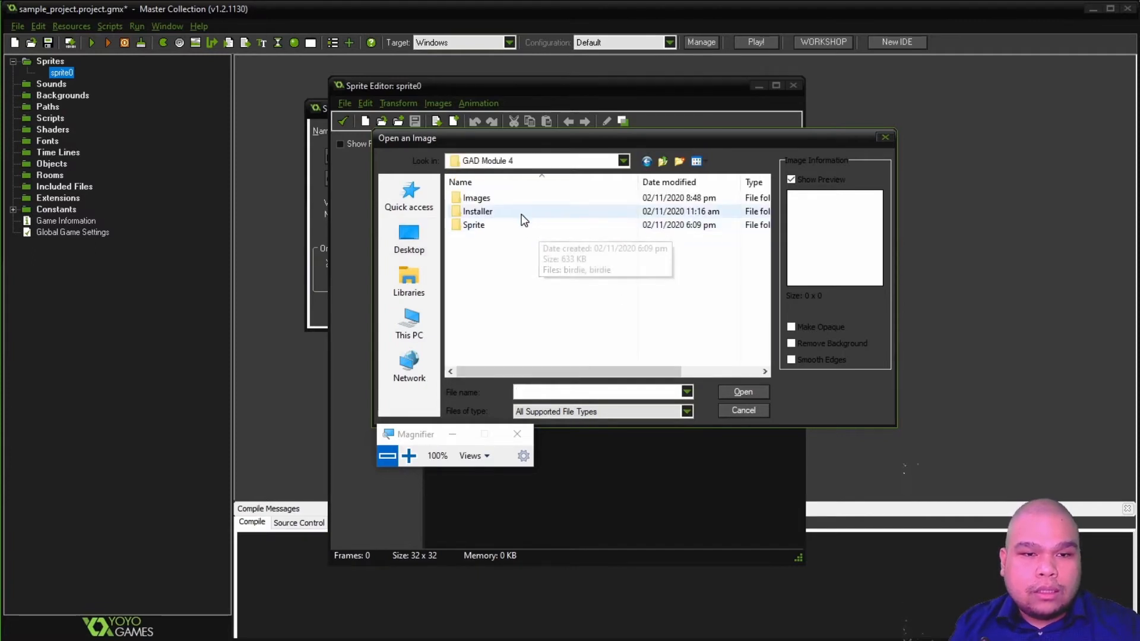
double_click(480, 227)
left_click(501, 238)
left_click(743, 393)
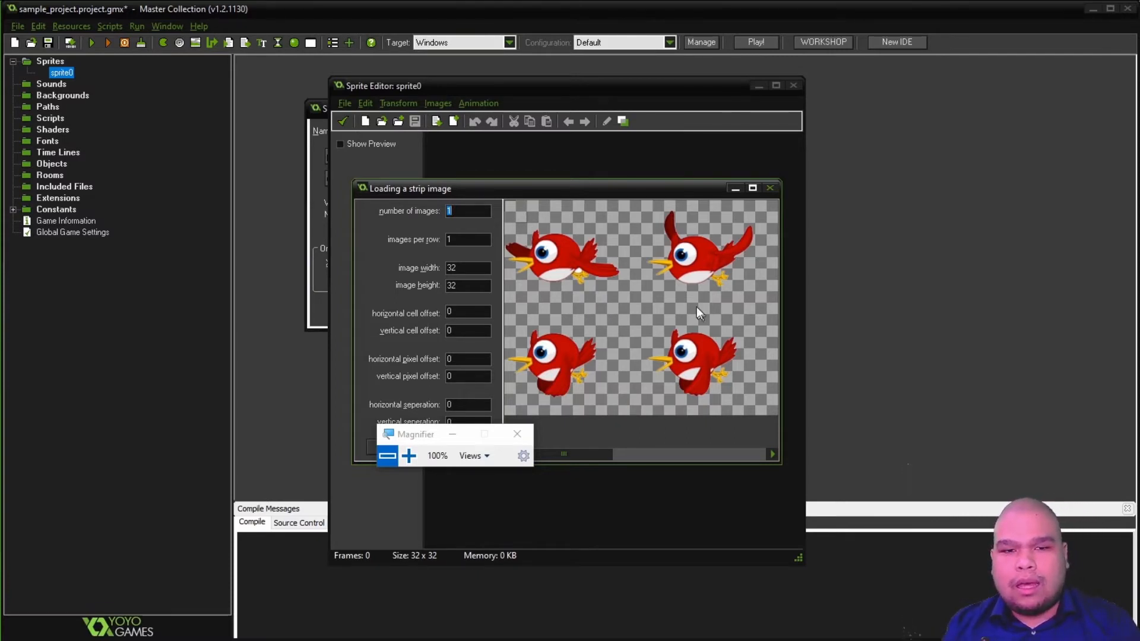
Move the Magnifier window clear of the strip settings, and set the number of images to 10 and images per row to 2.
left_click_drag(594, 454, 564, 455)
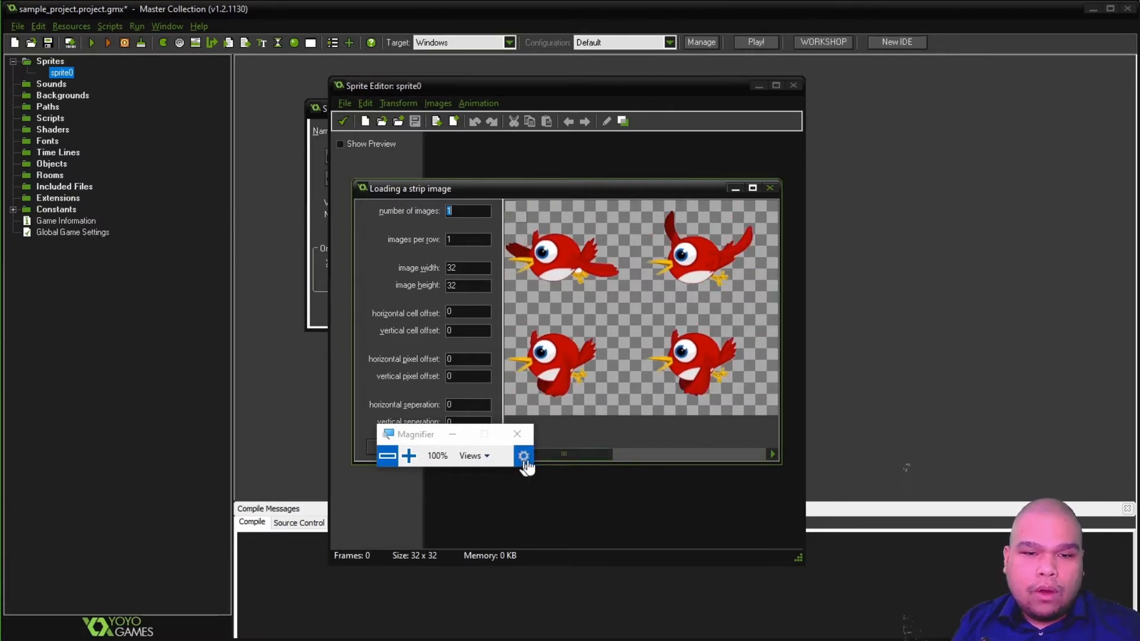
left_click_drag(399, 436, 936, 565)
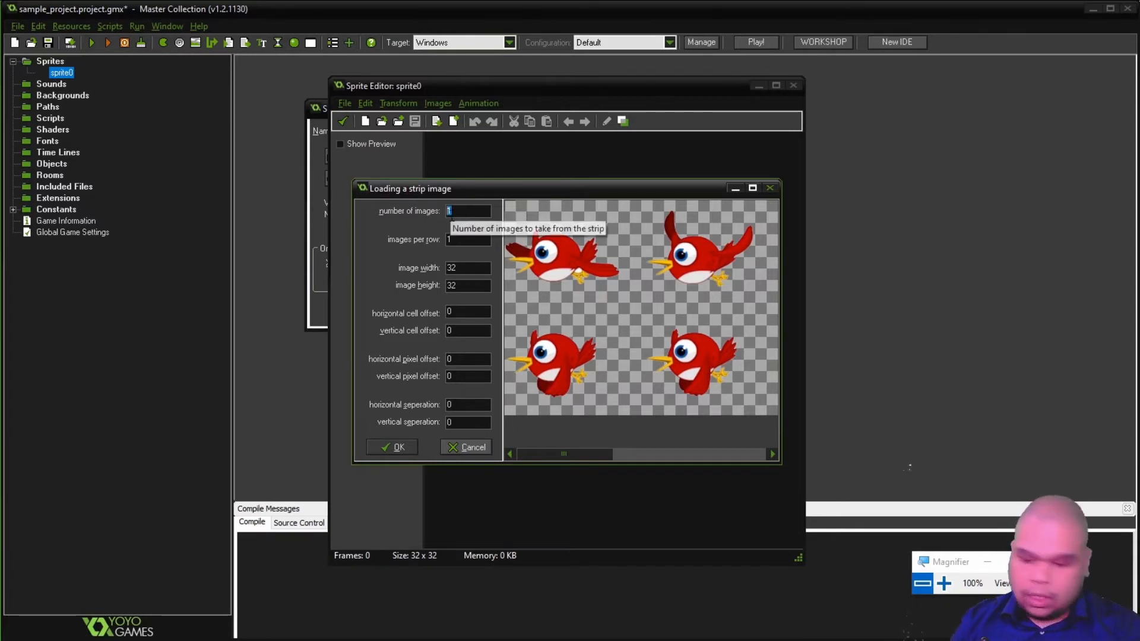
type("10")
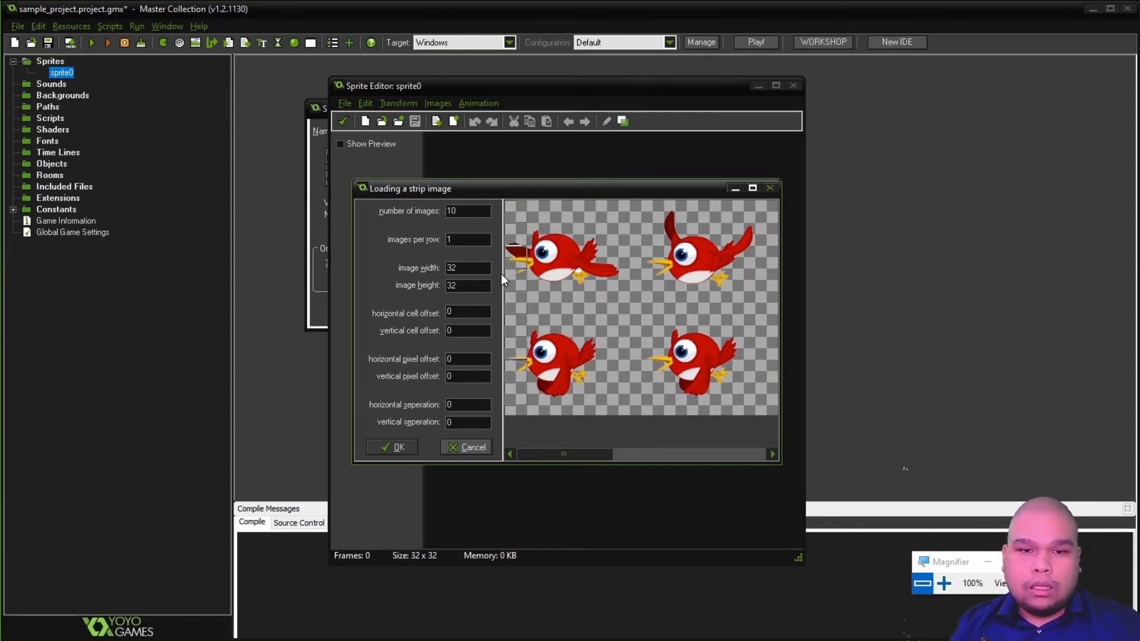
key("Tab")
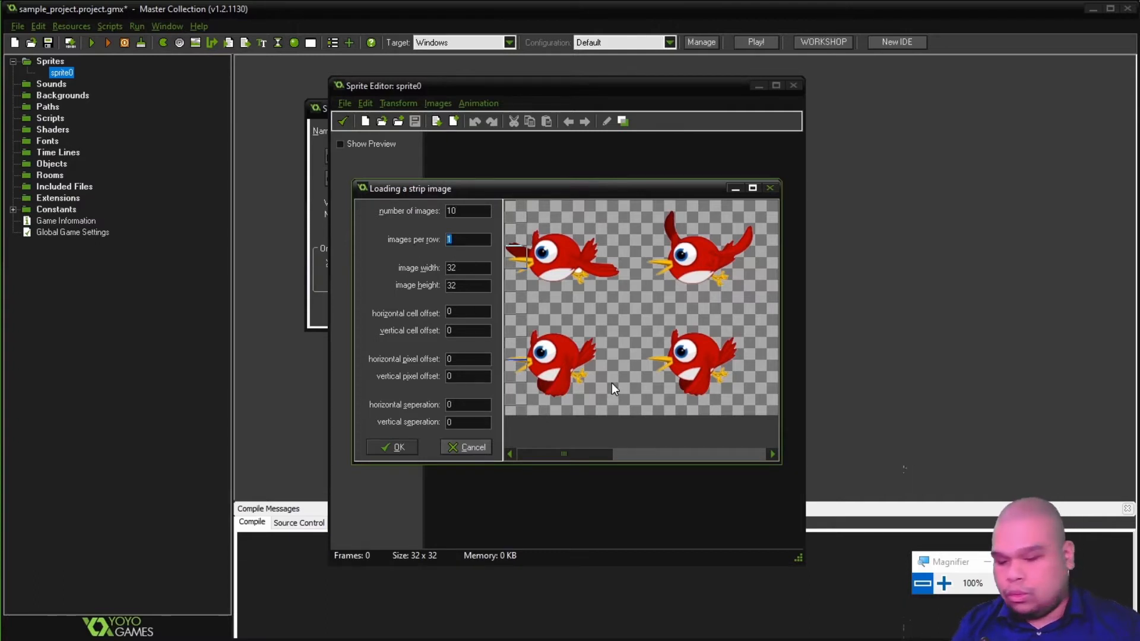
type("2")
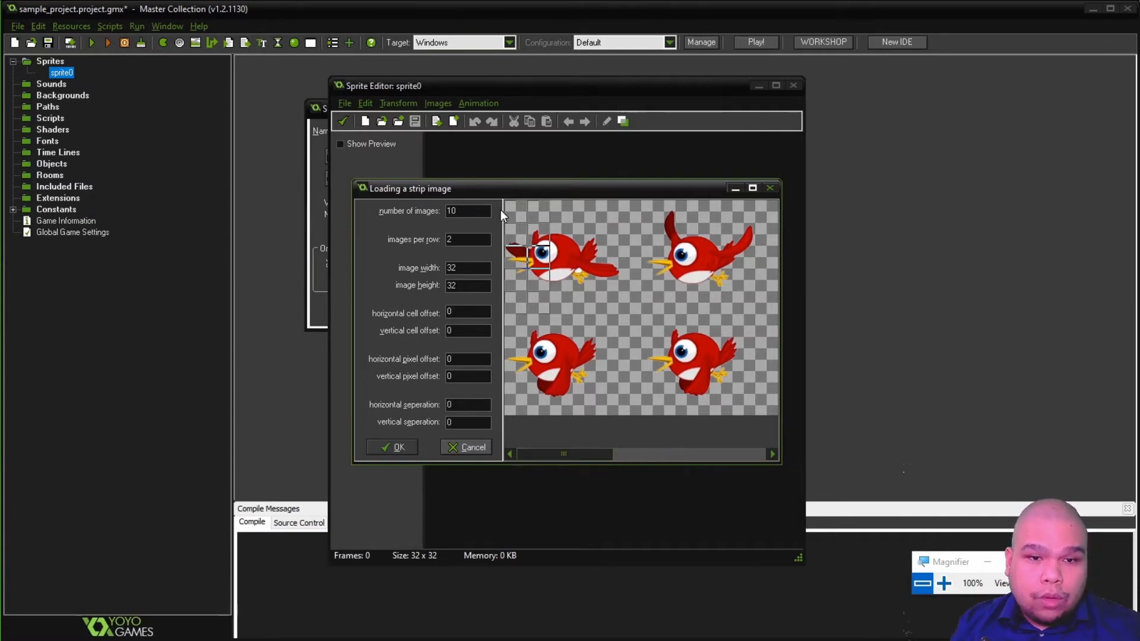
Shift the frame grid to pixel offsets of about 90 horizontally and 72 vertically, and set images per row to 5.
mouse_move(537, 253)
left_mouse_down()
mouse_move(653, 261)
mouse_move(588, 250)
mouse_move(609, 247)
mouse_move(544, 249)
left_mouse_up()
left_click_drag(532, 239, 569, 252)
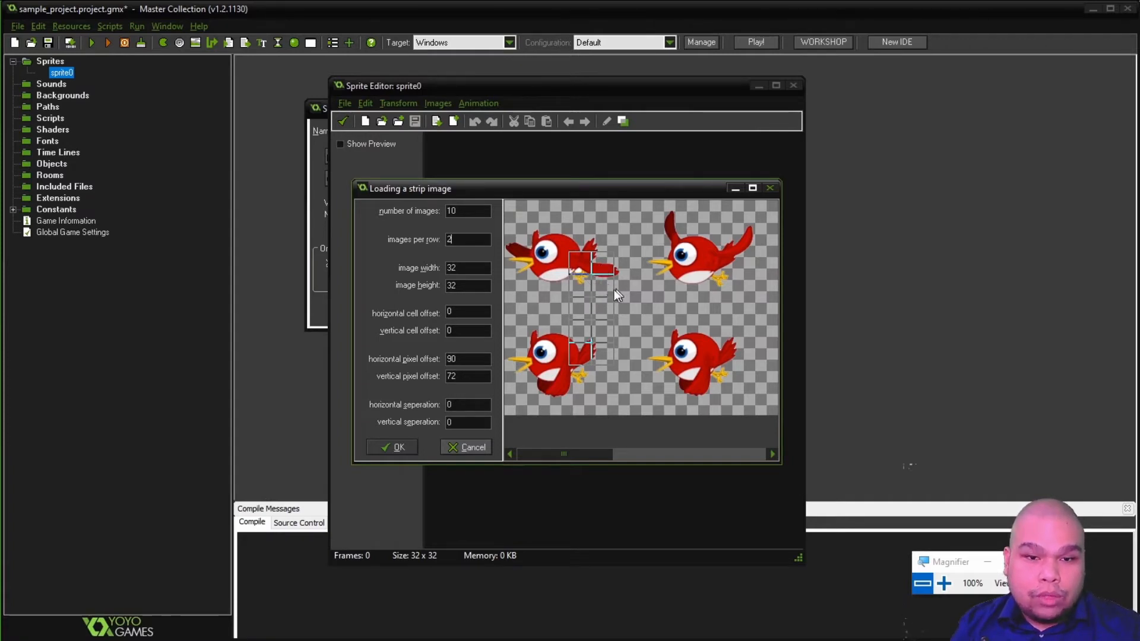
double_click(463, 242)
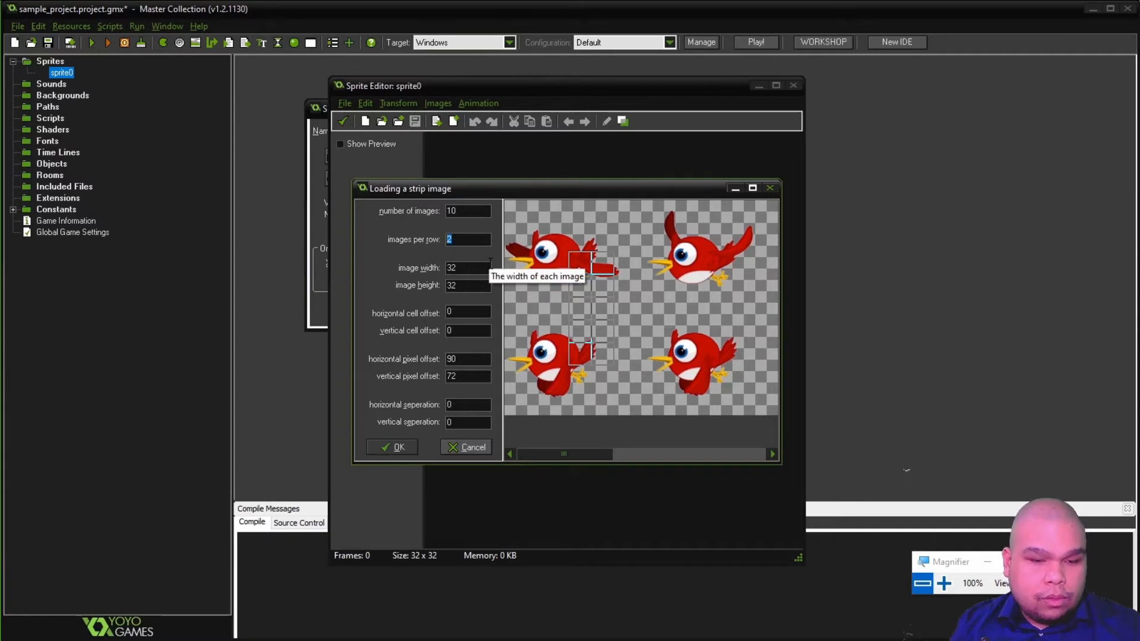
type("5")
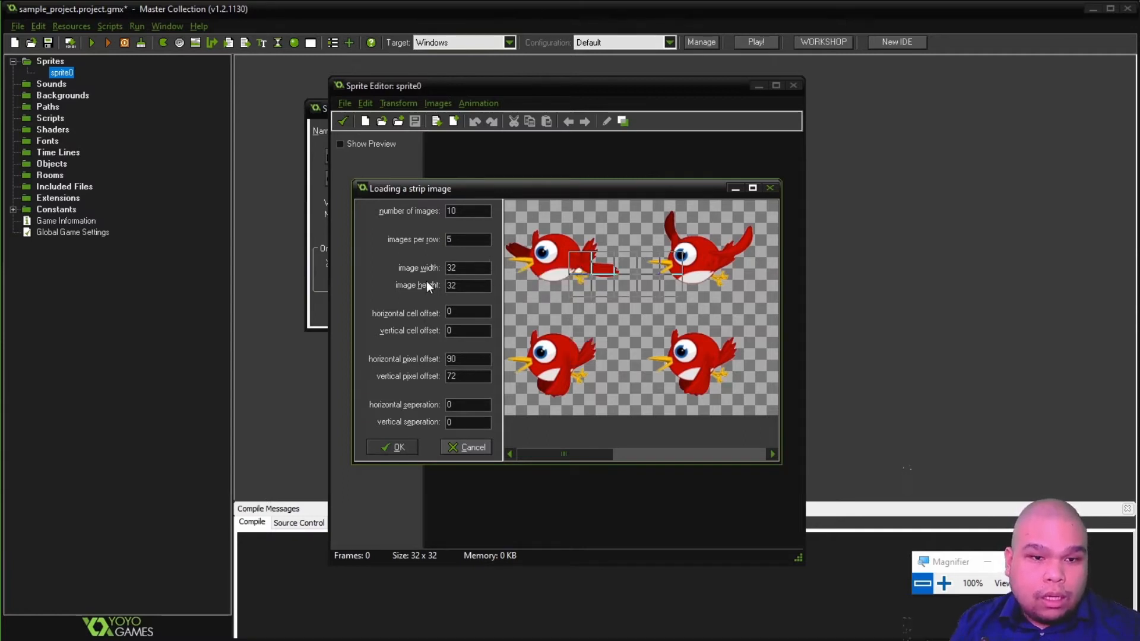
Set the strip's image width to 200 and image height to 150.
key("Tab")
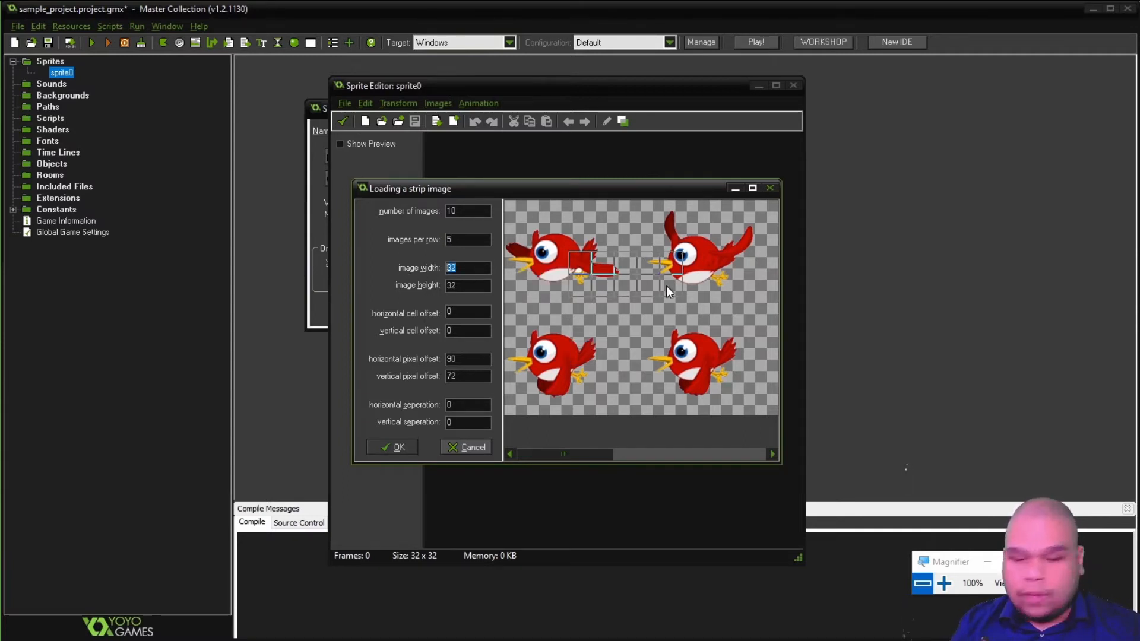
type("200")
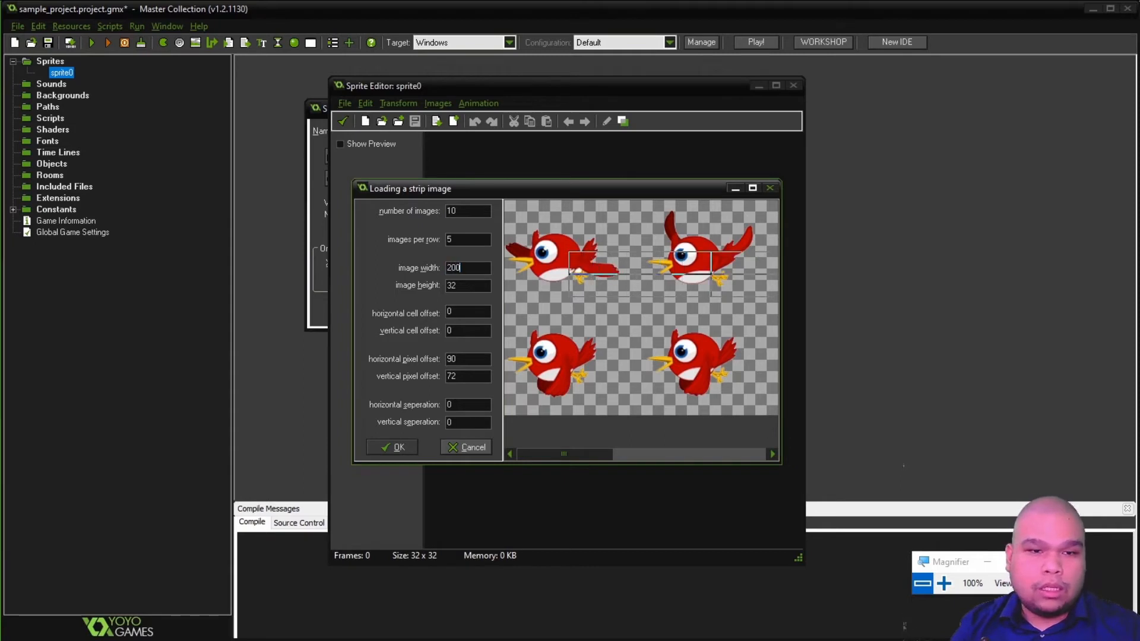
key("Tab")
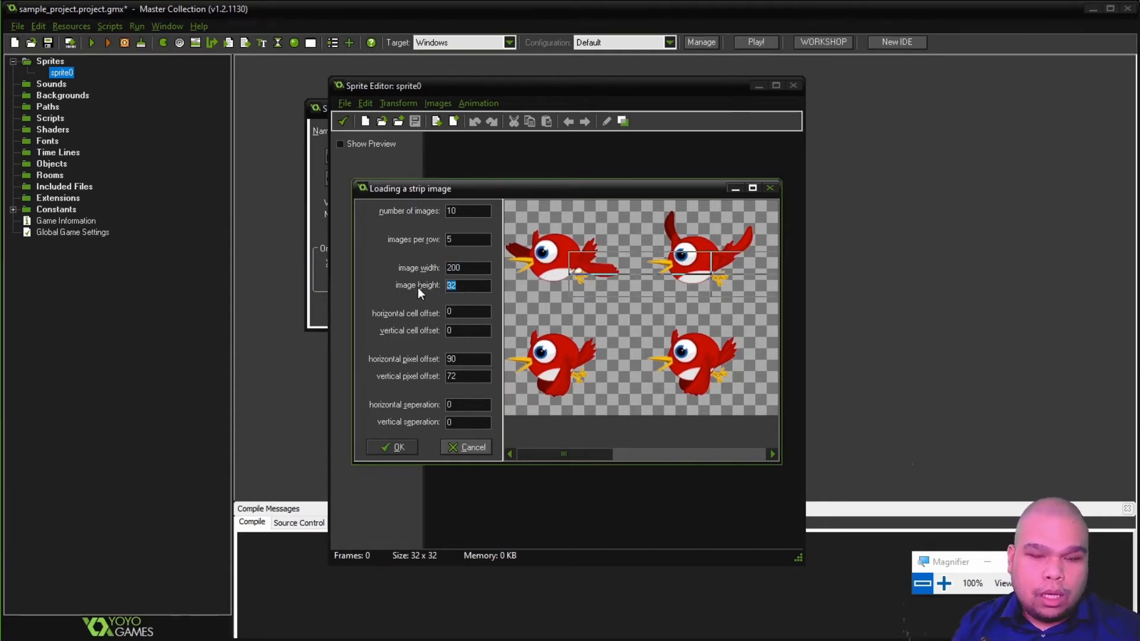
type("150")
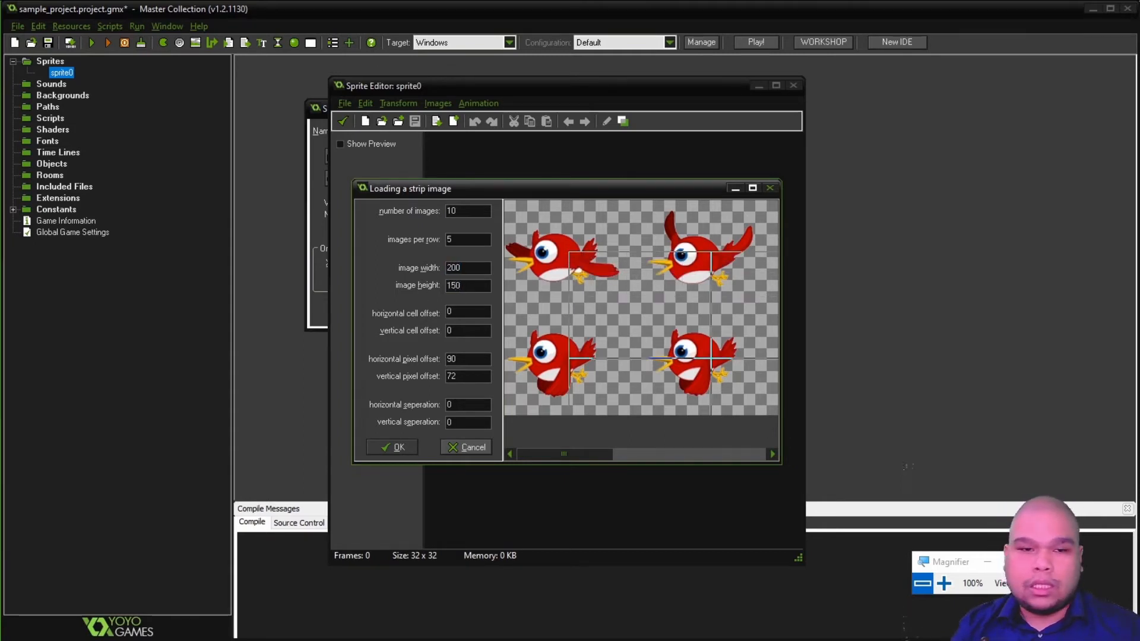
Align the frame grid with the sheet's upper-left corner at pixel offsets of about -3 and -1, and load the frames.
left_click(521, 209)
mouse_move(522, 209)
left_mouse_down()
mouse_move(507, 218)
mouse_move(505, 199)
left_mouse_up()
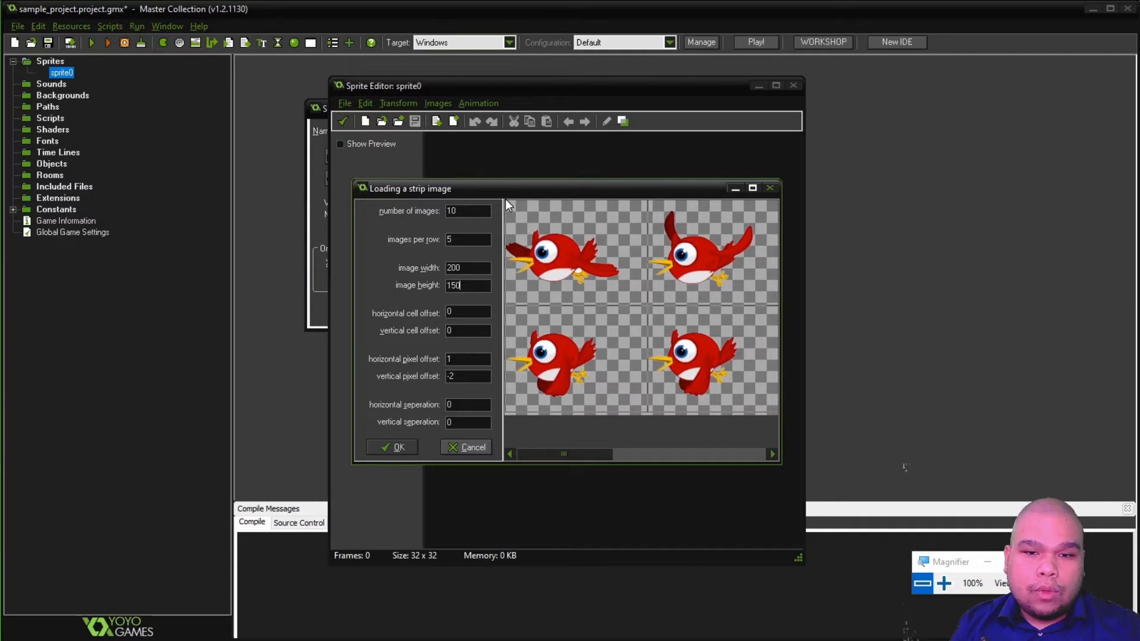
left_click_drag(504, 200, 503, 200)
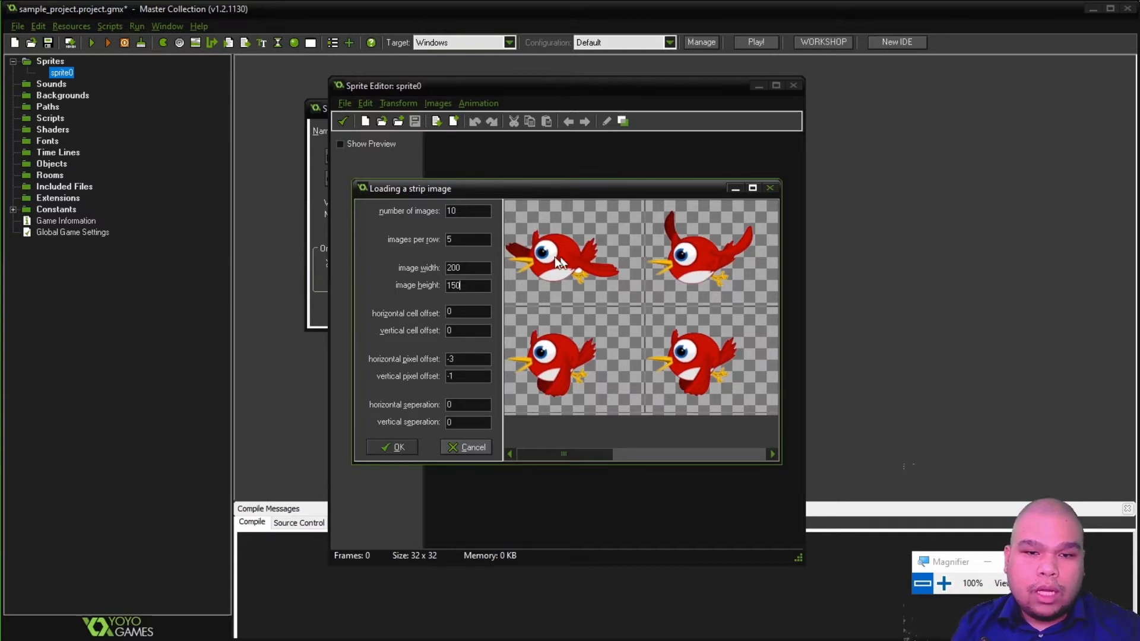
left_click(398, 447)
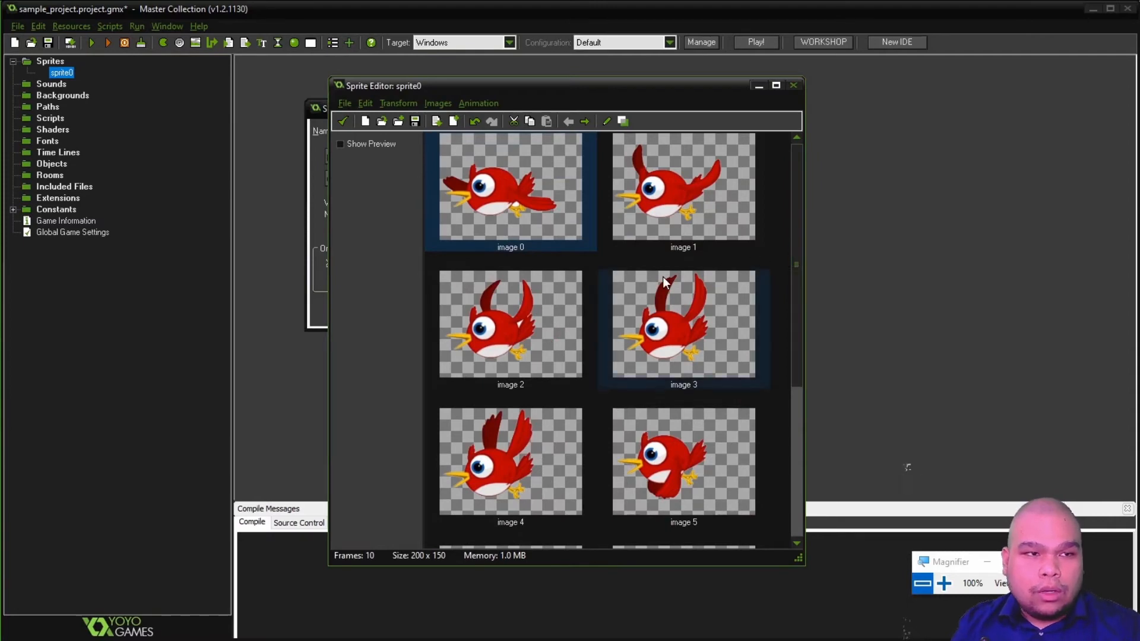
Look through the loaded bird frames and apply them to the sprite.
mouse_move(797, 238)
left_mouse_down()
mouse_move(774, 358)
mouse_move(781, 409)
mouse_move(794, 345)
mouse_move(792, 223)
left_mouse_up()
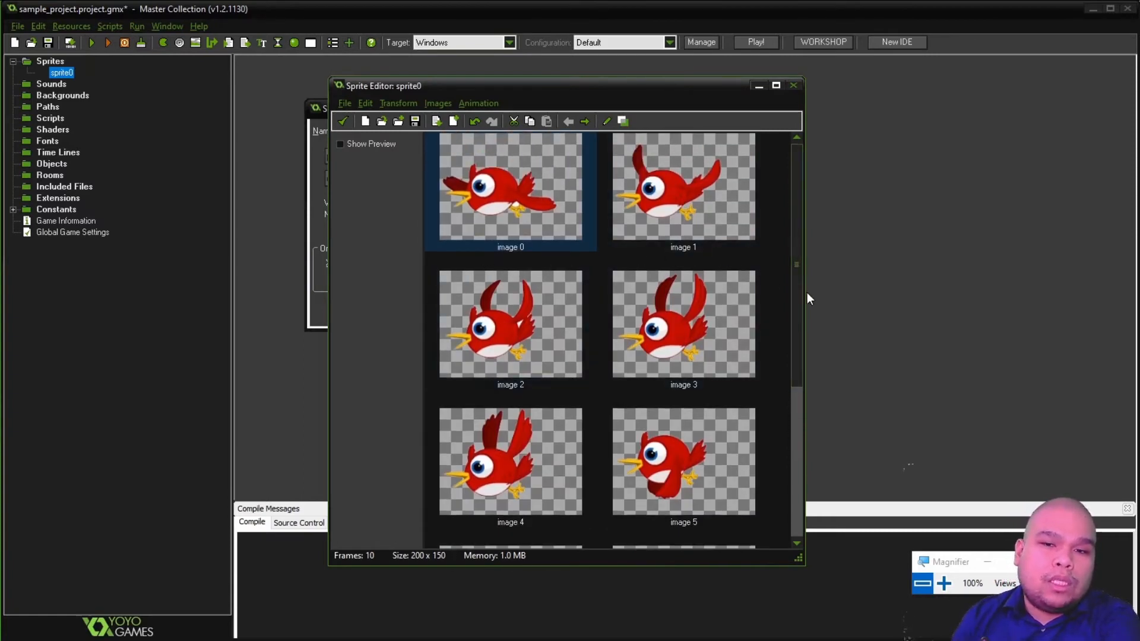
left_click_drag(801, 259, 772, 441)
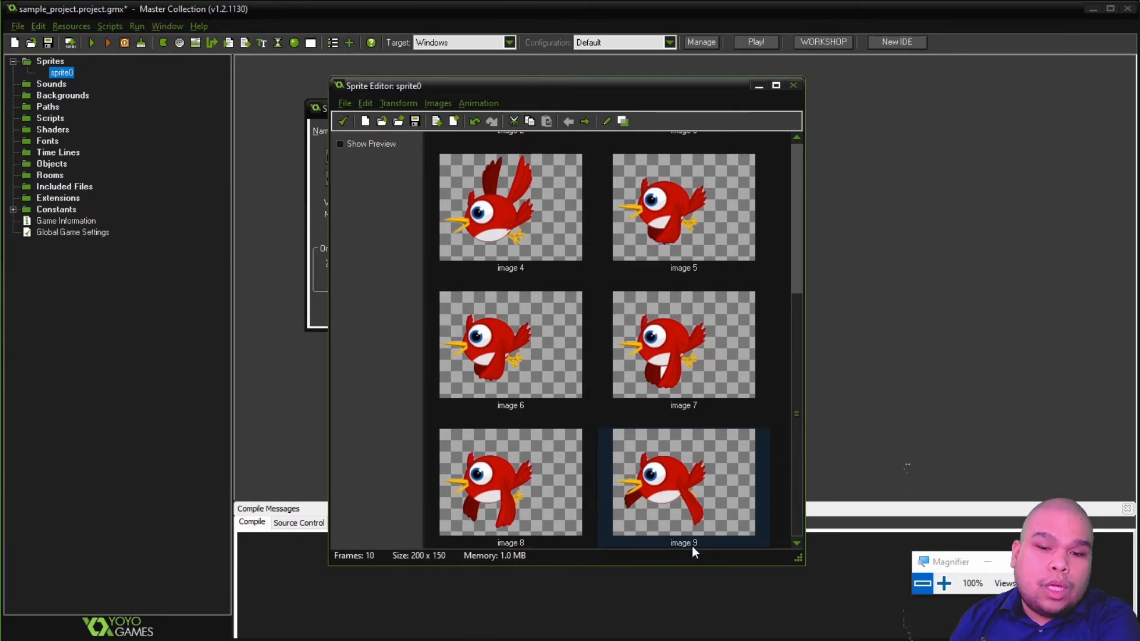
scroll(727, 475, "up", 5)
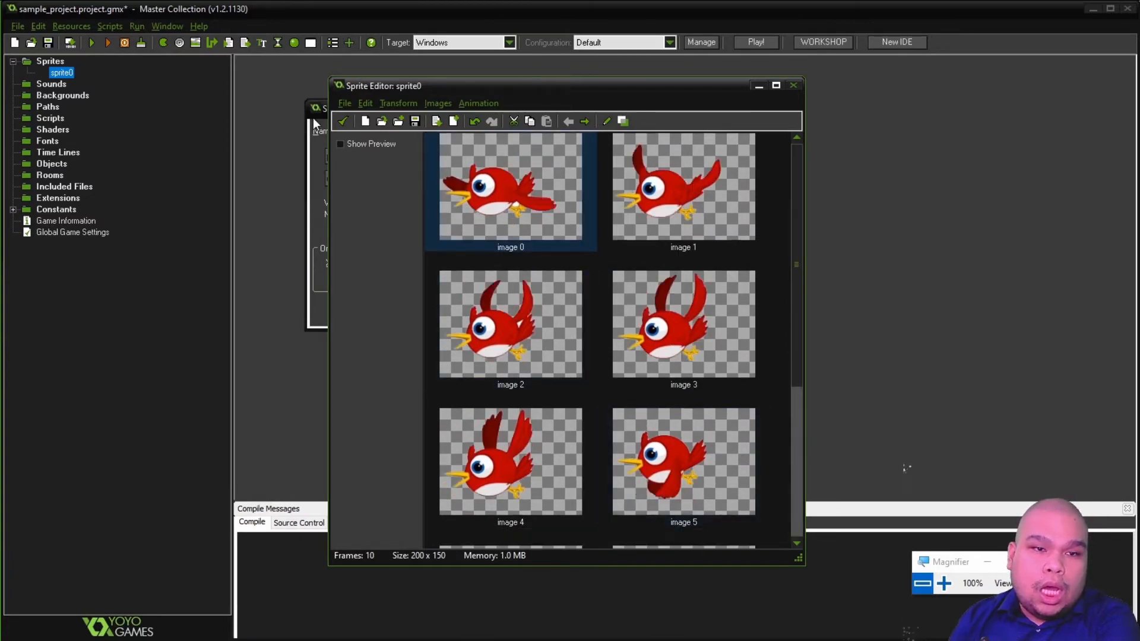
left_click(345, 123)
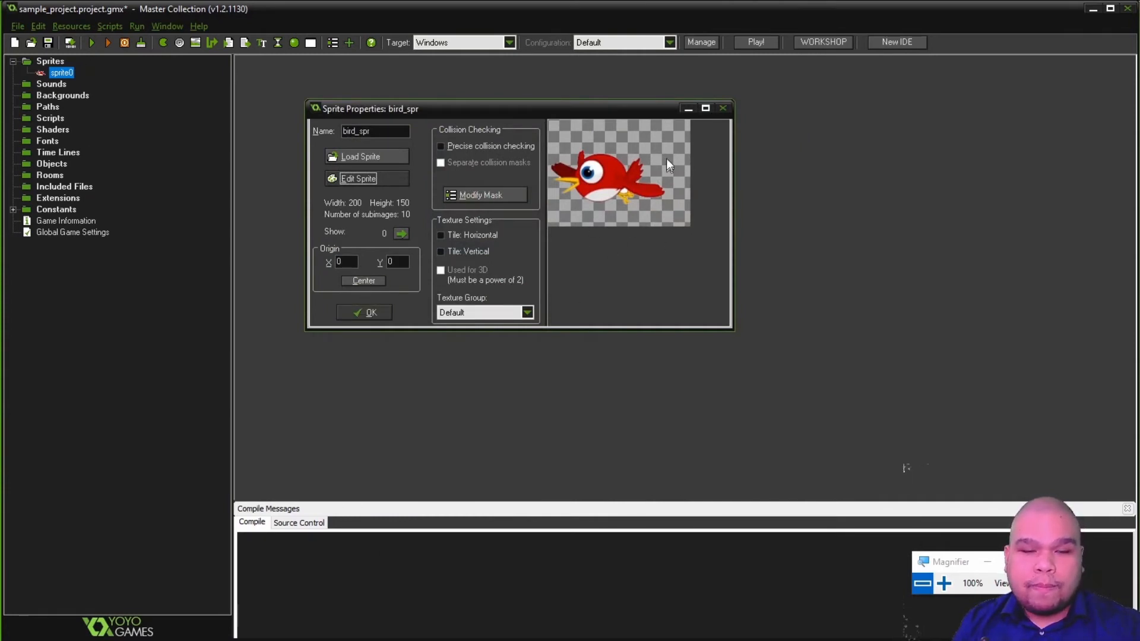
Step forwards and backwards through the sprite's subimages to examine the bird's flying animation.
left_click(401, 233)
left_click(401, 233)
left_click(401, 234)
left_click(402, 233)
left_click(401, 234)
left_click(401, 234)
left_click(402, 233)
left_click(401, 233)
left_click(401, 233)
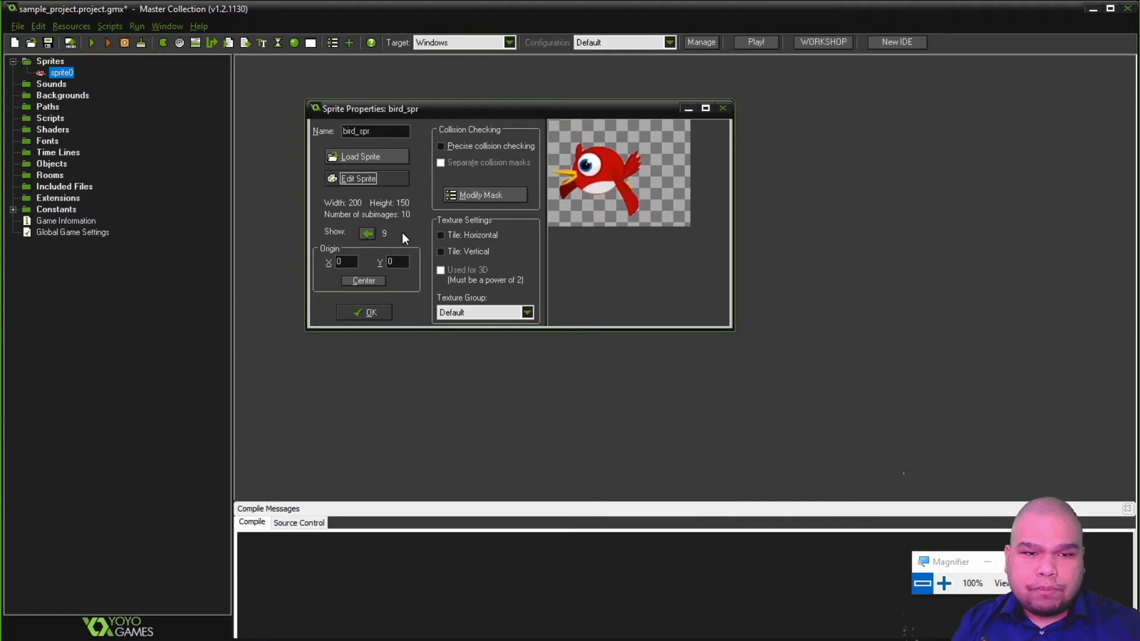
left_click(367, 233)
left_click(366, 234)
left_click(367, 234)
left_click(366, 234)
left_click(367, 234)
left_click(367, 233)
left_click(366, 233)
left_click(366, 233)
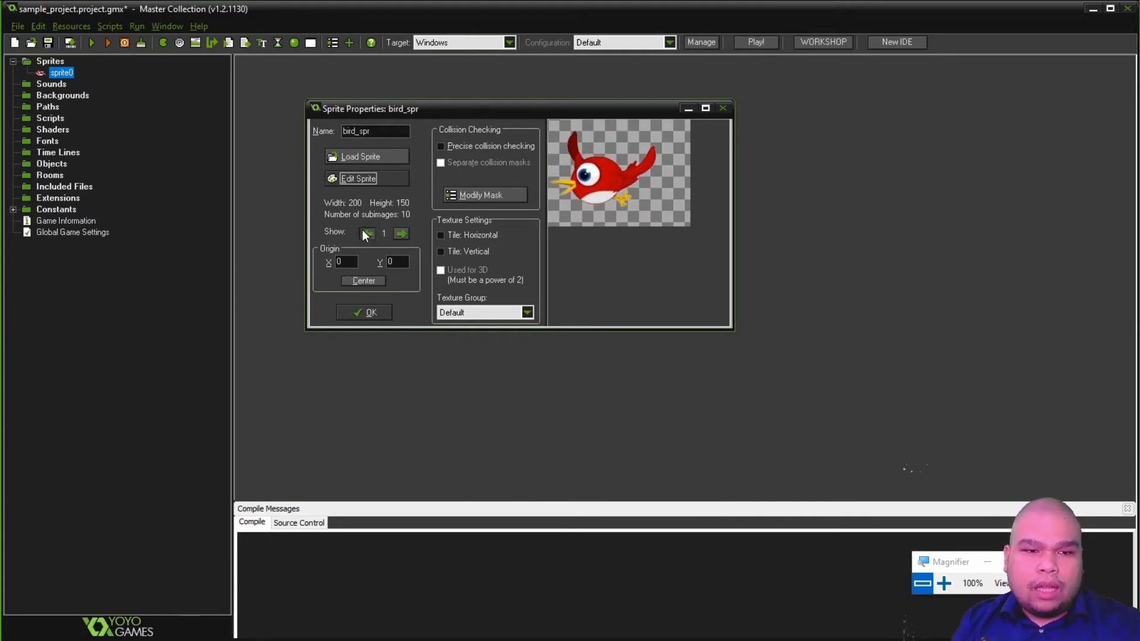
left_click(366, 234)
left_click(401, 234)
left_click(402, 234)
left_click(402, 234)
left_click(402, 234)
left_click(402, 234)
left_click(402, 234)
left_click(402, 234)
left_click(401, 234)
left_click(402, 235)
left_click(365, 238)
left_click(365, 238)
left_click(365, 238)
left_click(364, 237)
left_click(365, 238)
left_click(364, 238)
left_click(364, 238)
left_click(364, 238)
left_click(364, 238)
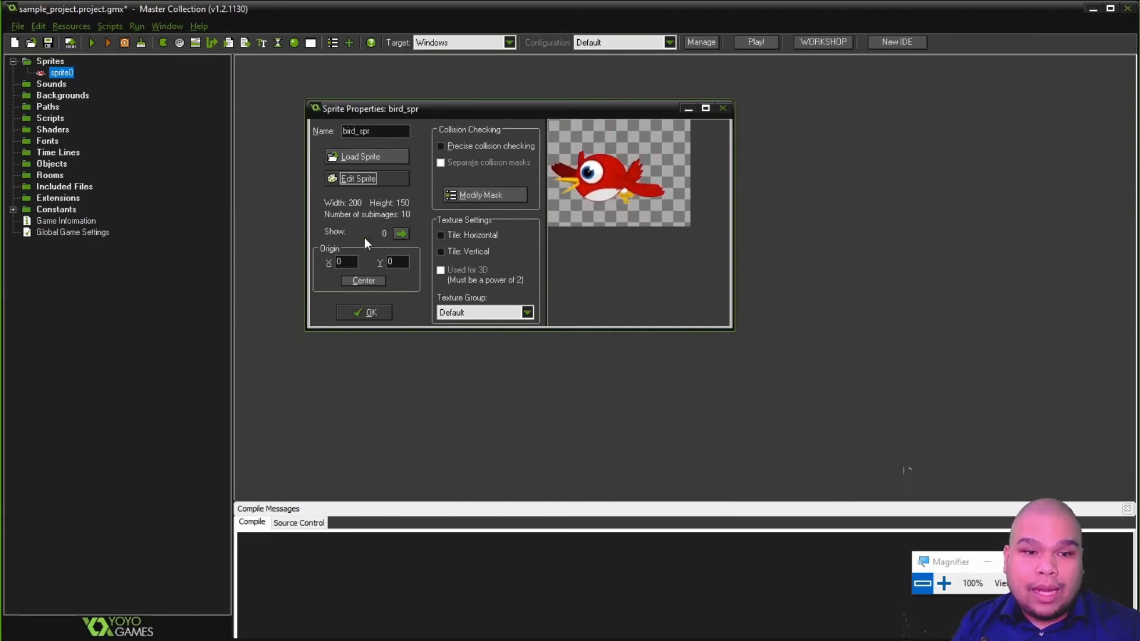
left_click(401, 233)
left_click(401, 234)
left_click(401, 233)
left_click(402, 234)
left_click(371, 234)
left_click(372, 234)
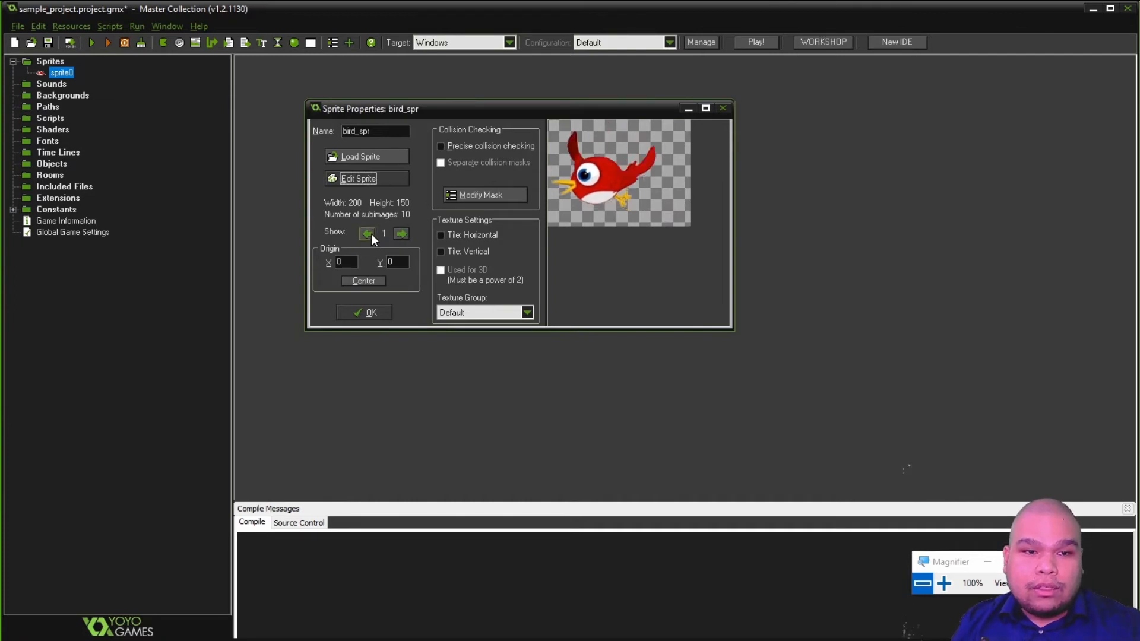
left_click(371, 235)
Confirm the bird_spr sprite's properties and check its entry in the resource tree at a magnified view.
left_click(362, 308)
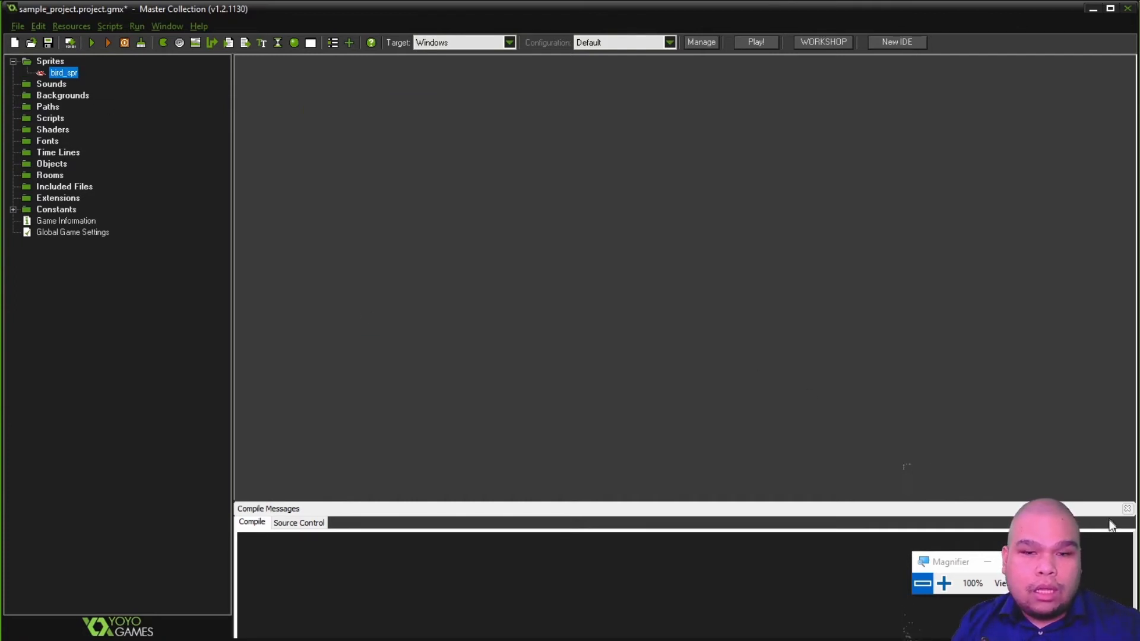
left_click(945, 584)
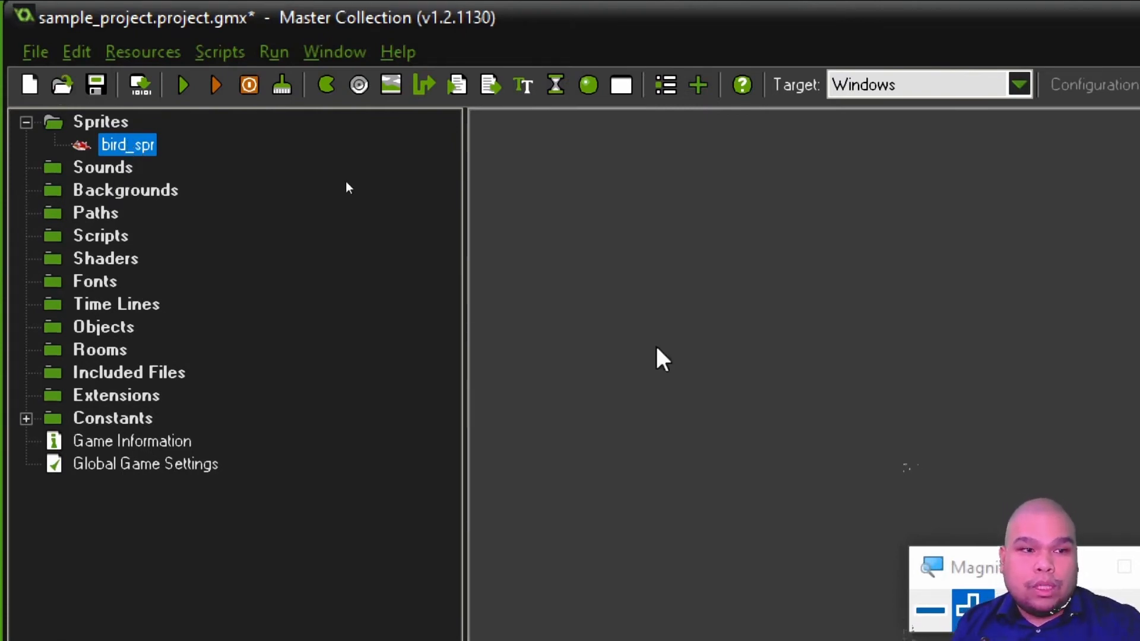
key("super+minus")
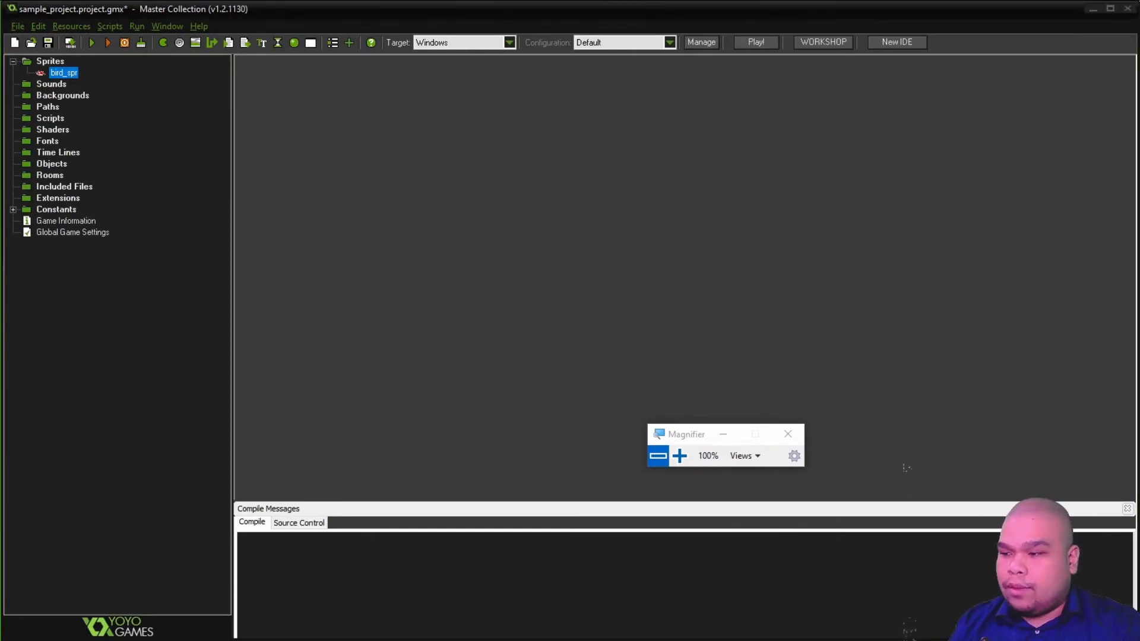
key("alt+Tab")
left_click(450, 304)
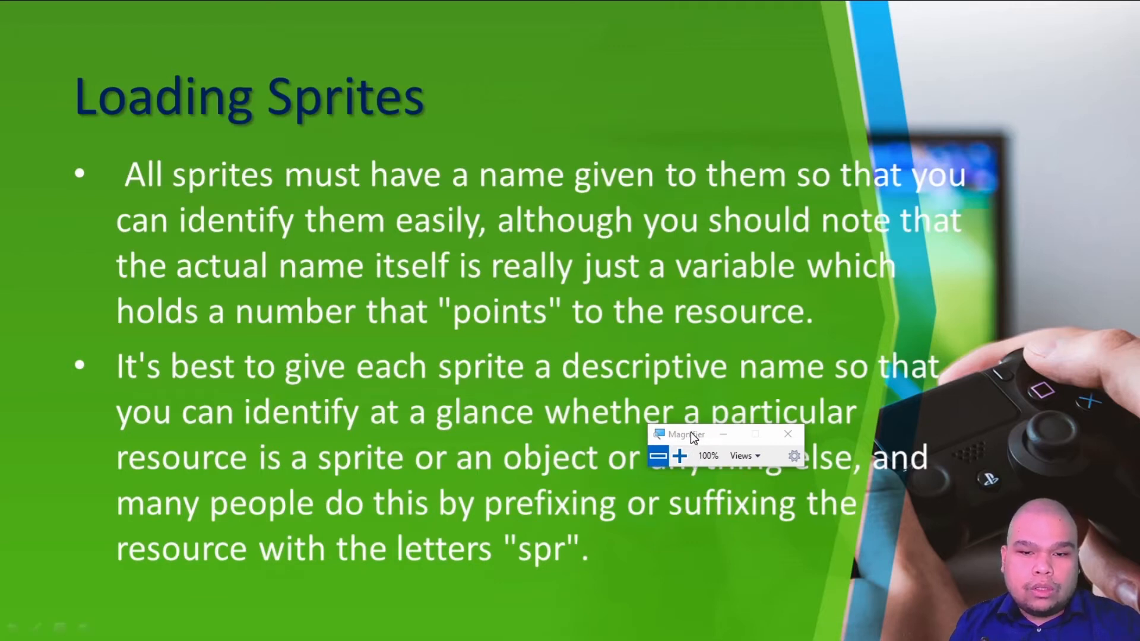
left_click_drag(690, 433, 1139, 404)
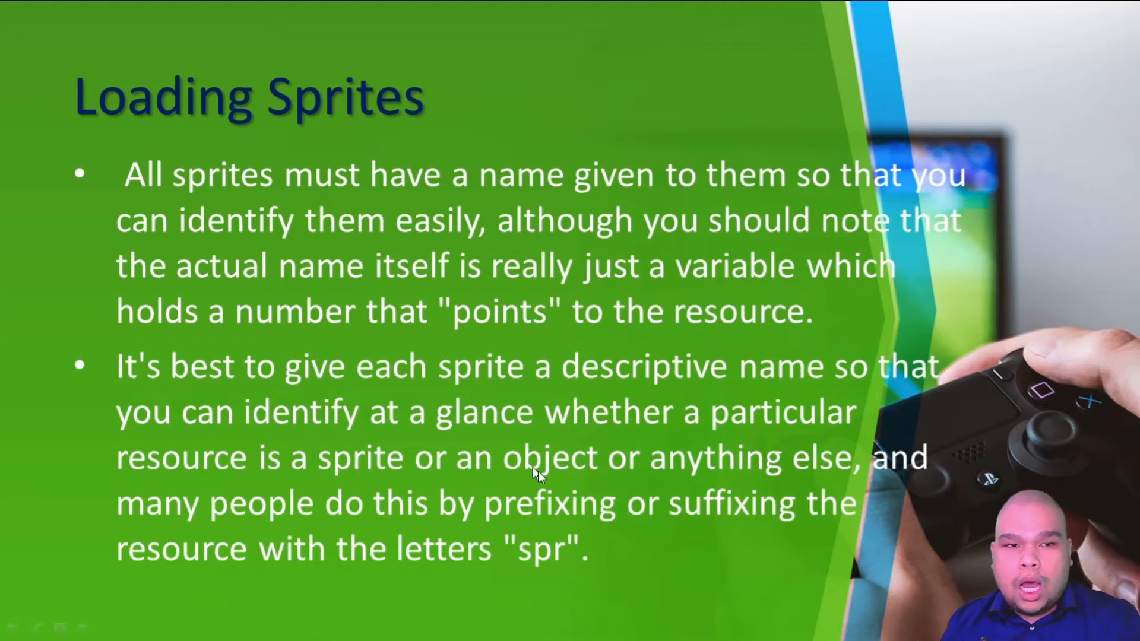
left_click(732, 442)
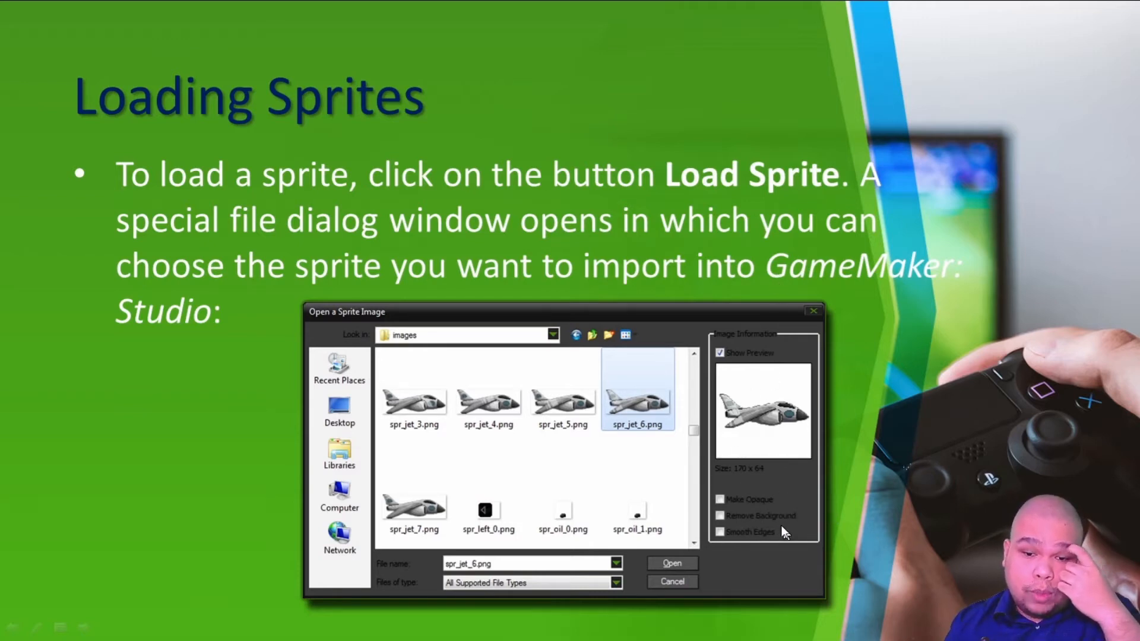
left_click(893, 374)
key("Left")
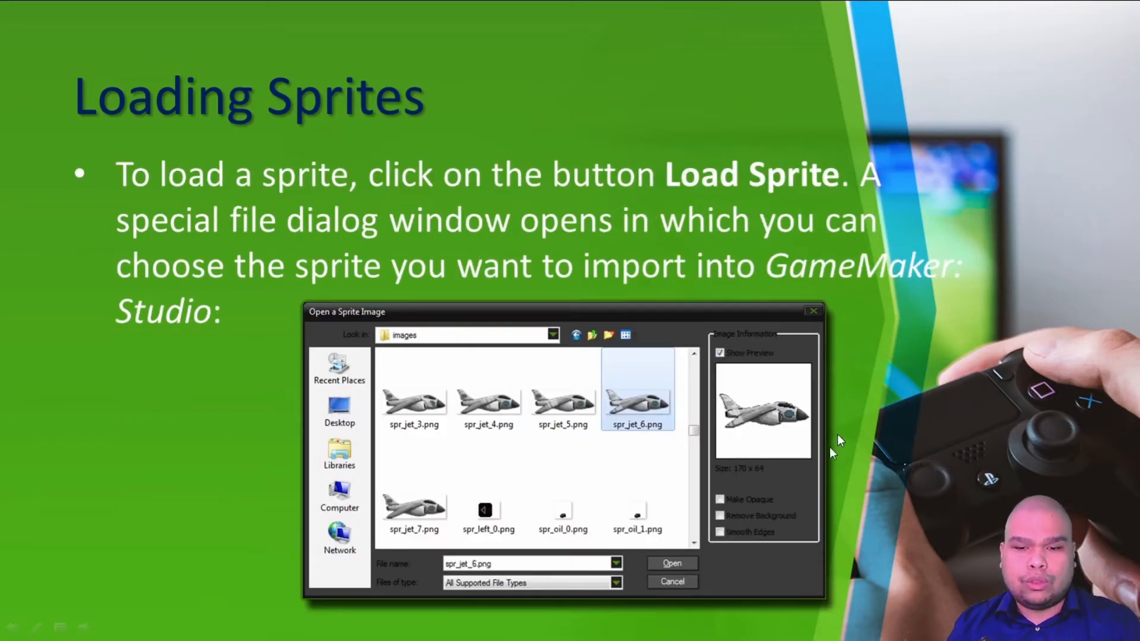
left_click(822, 465)
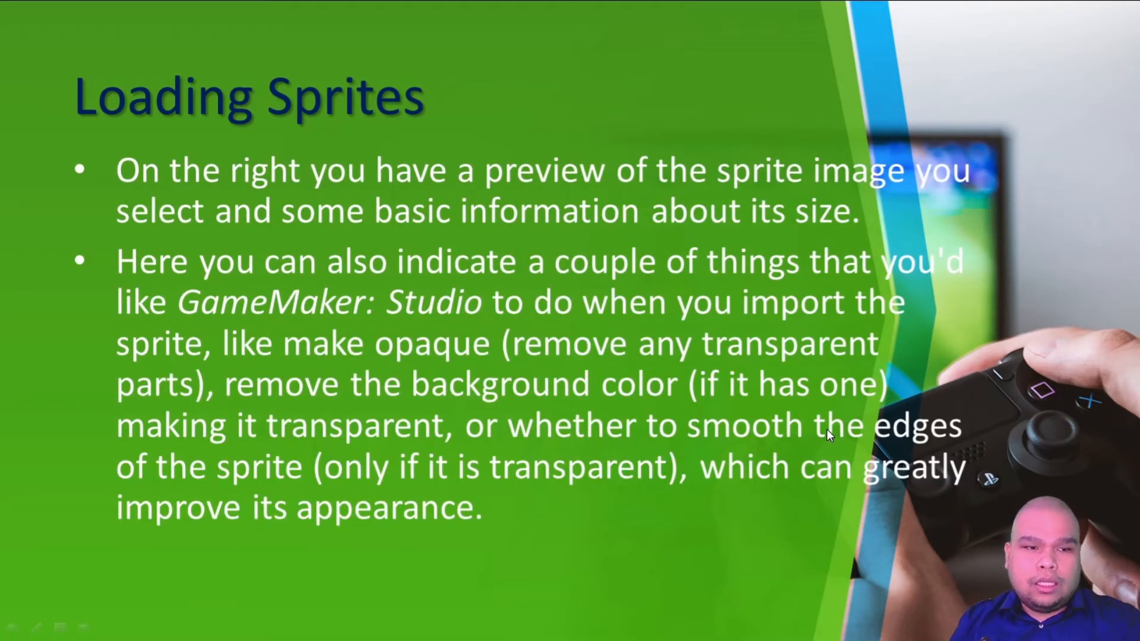
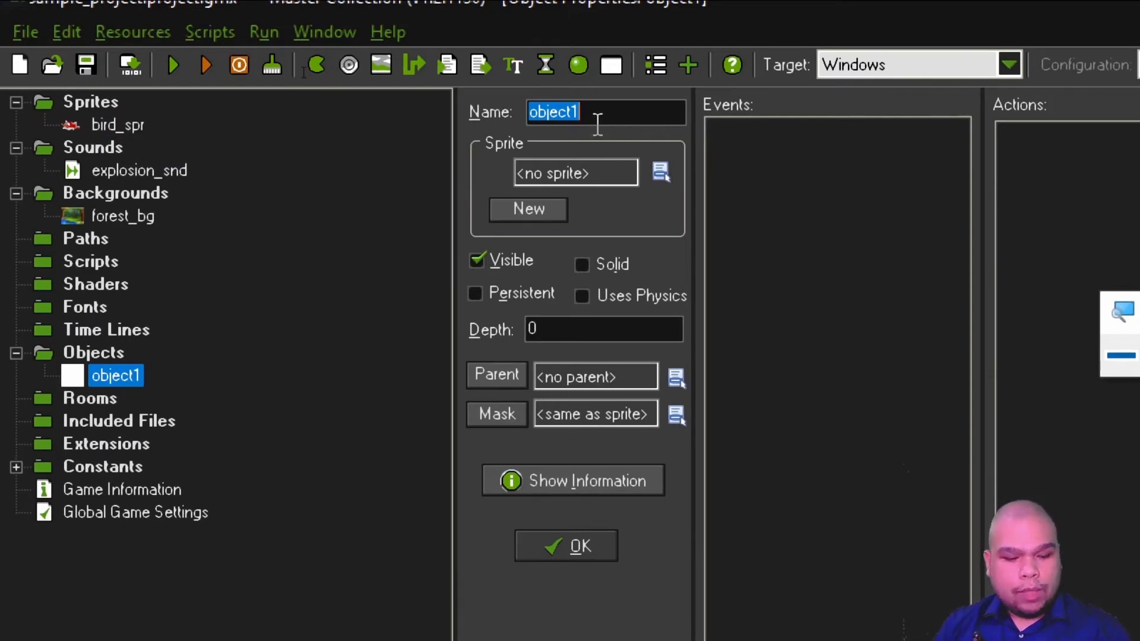
Name the new object bird_obj.
type("bird")
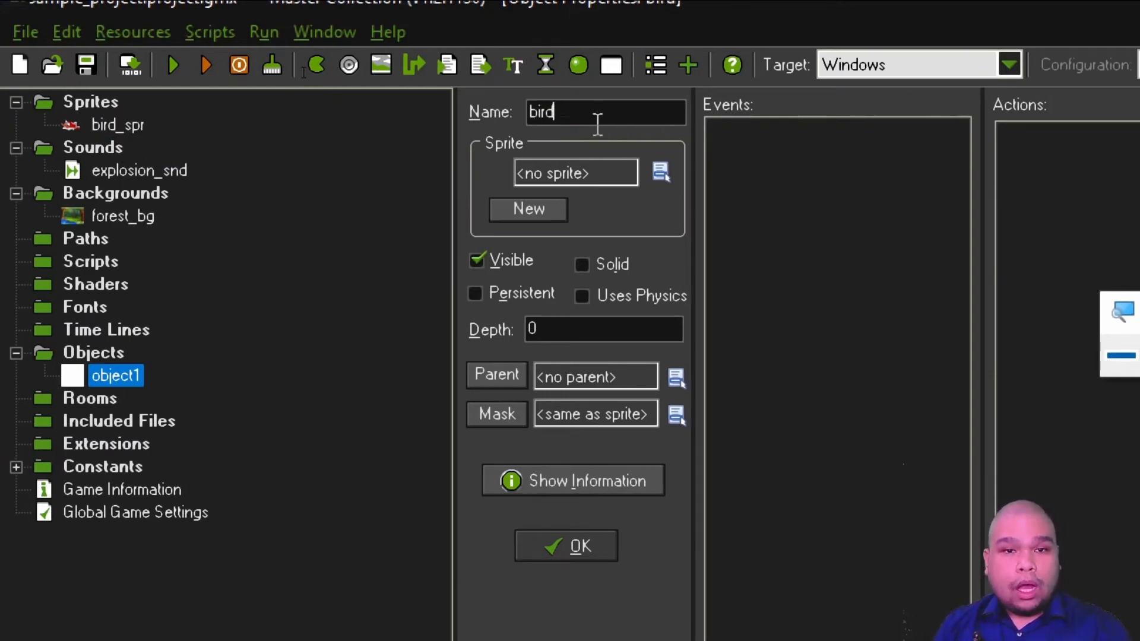
type("_o")
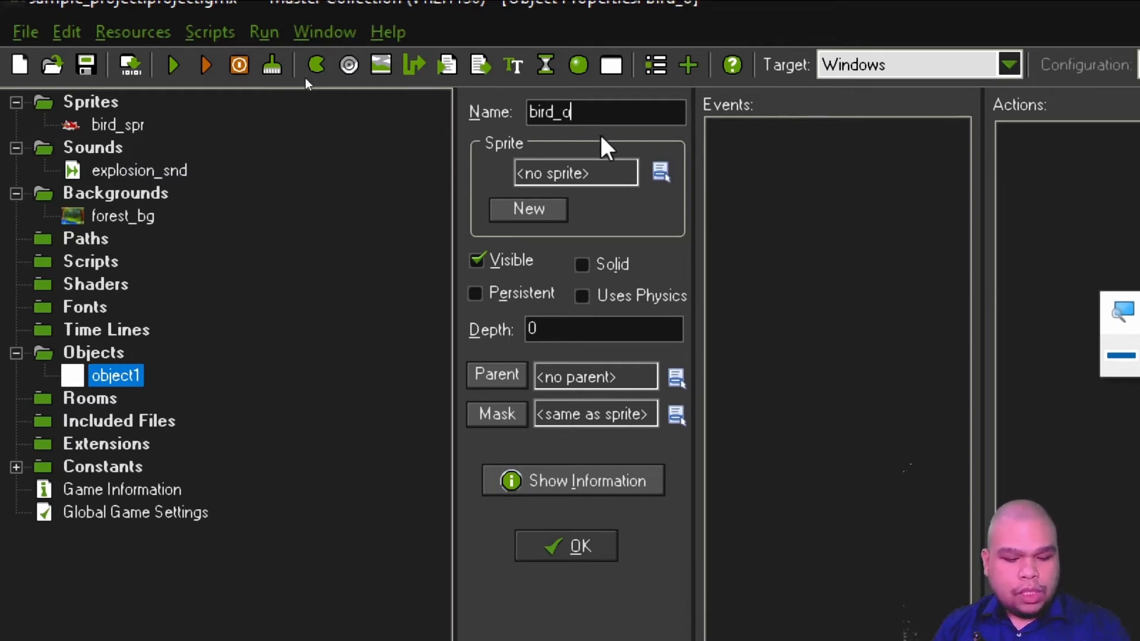
type("bj")
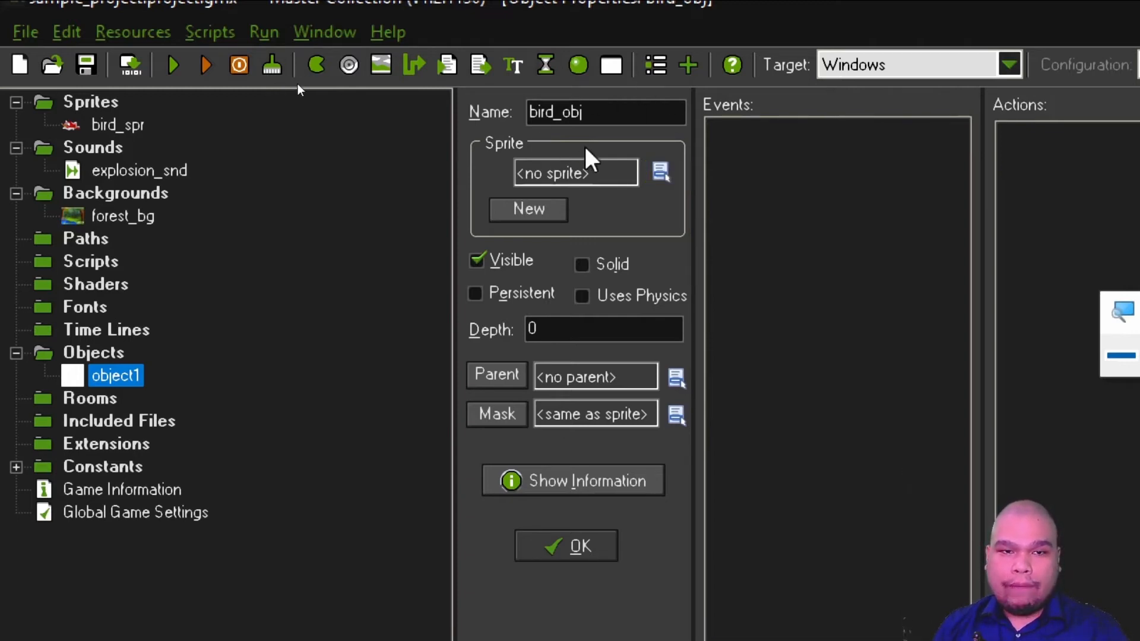
Complete the object's name as bird_obj and assign the bird_spr sprite to it.
type("j")
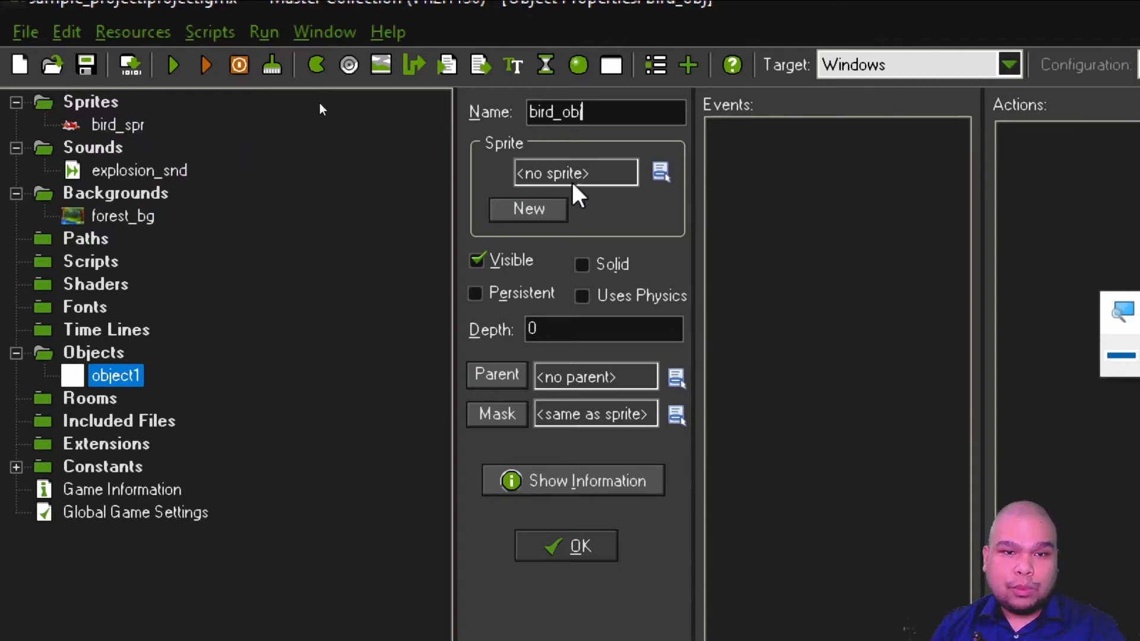
left_click(660, 172)
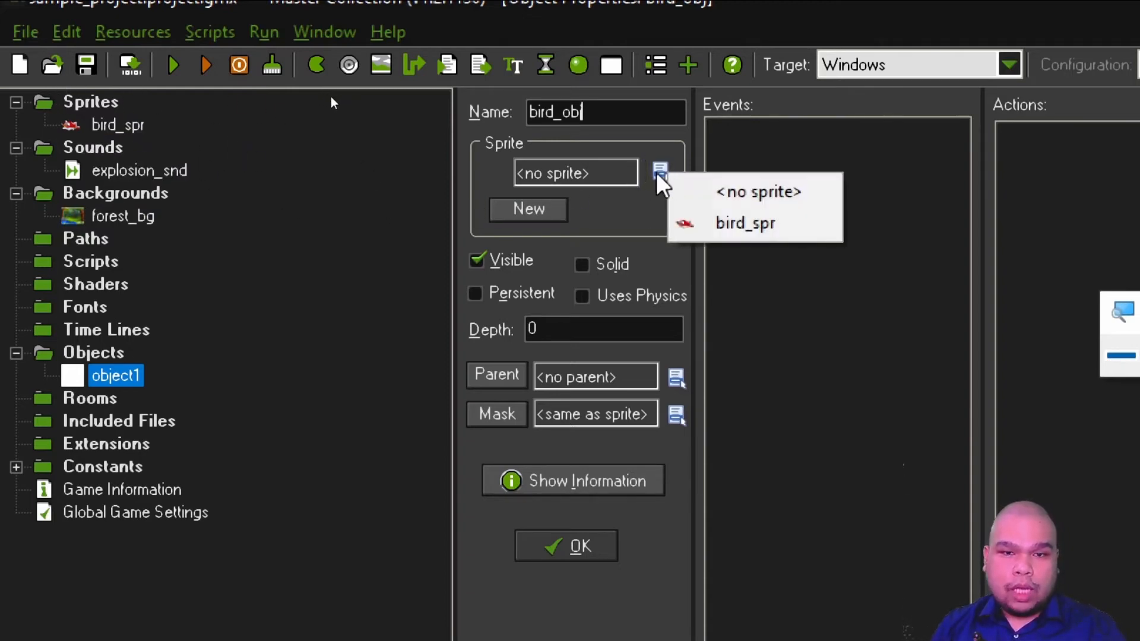
left_click(758, 236)
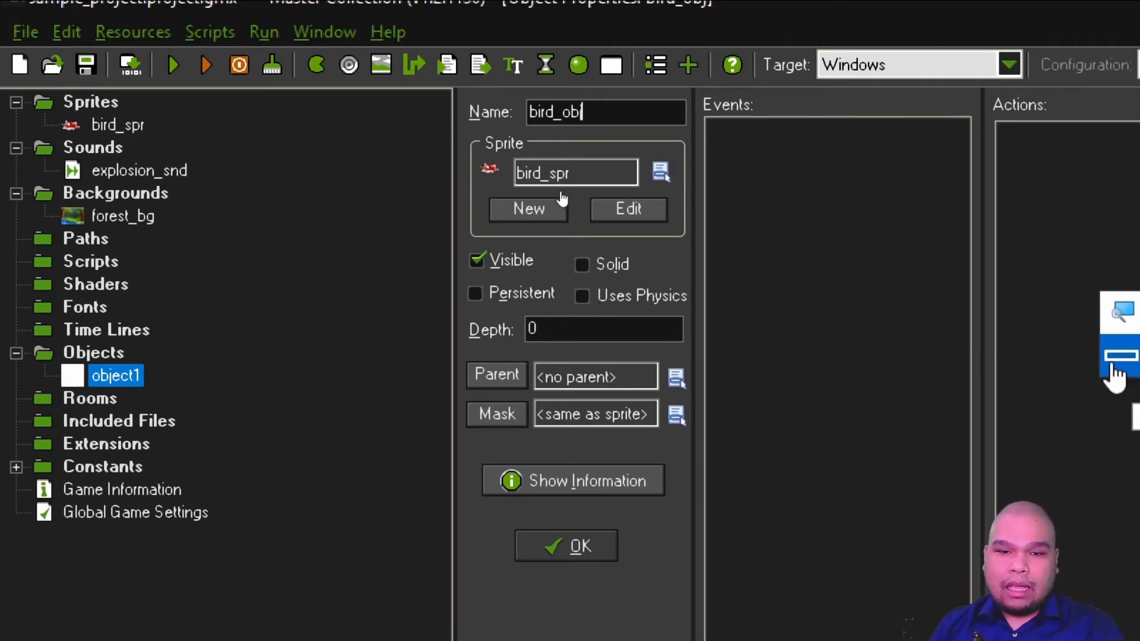
left_click(1119, 355)
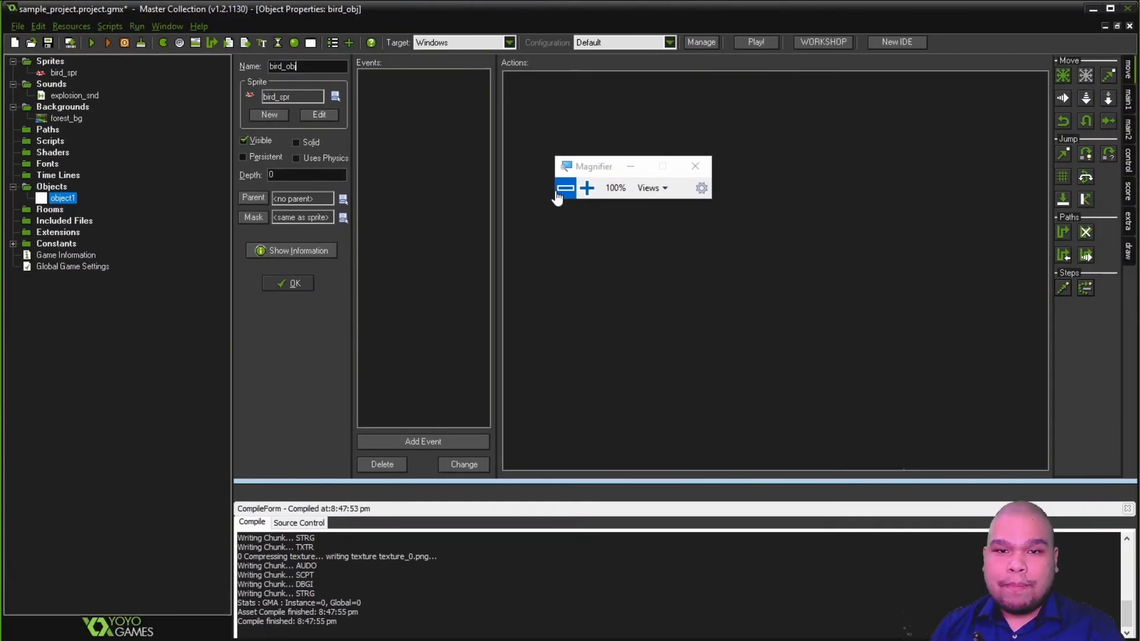
left_click_drag(579, 189, 662, 390)
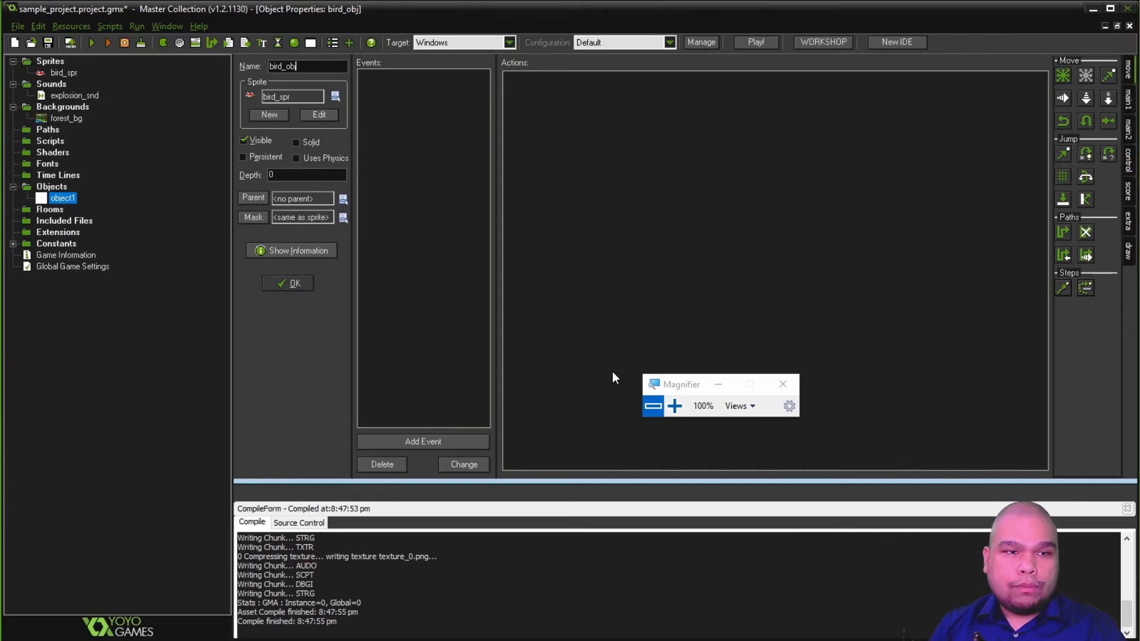
Add a Create event to the bird_obj object.
left_click(674, 406)
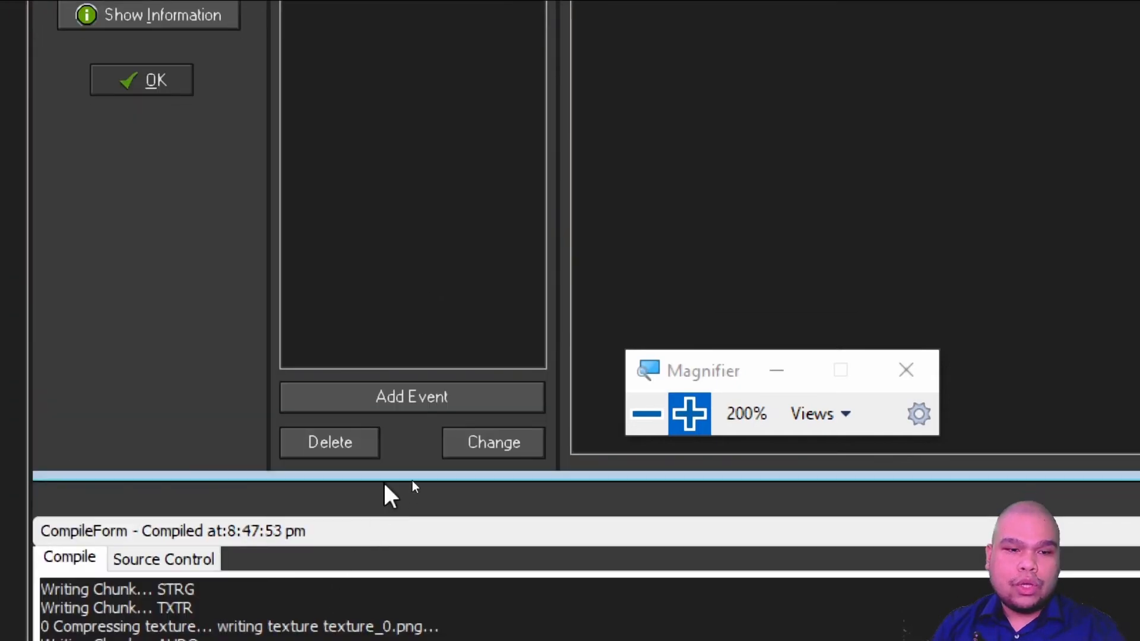
left_click(395, 398)
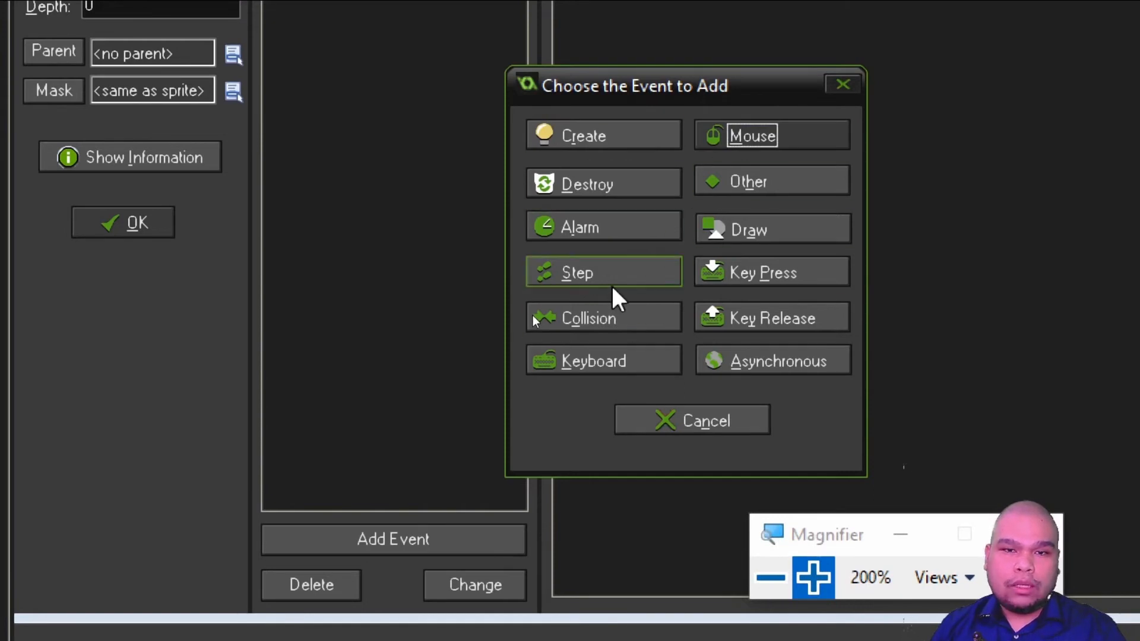
left_click(607, 143)
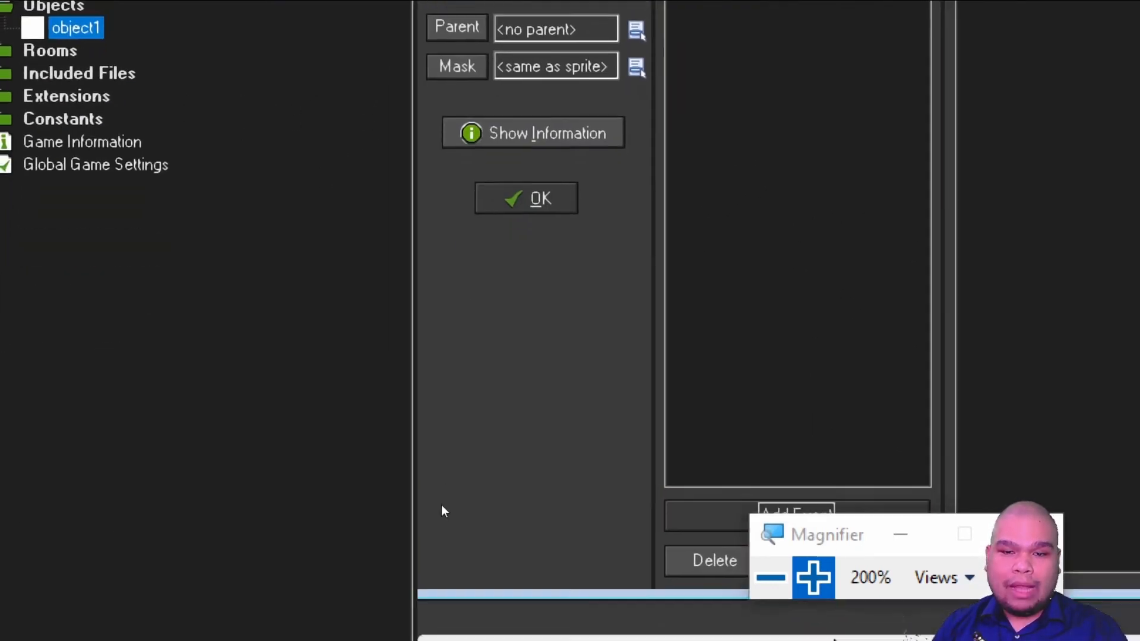
Add a Left Pressed mouse event to the bird_obj object.
left_click(794, 515)
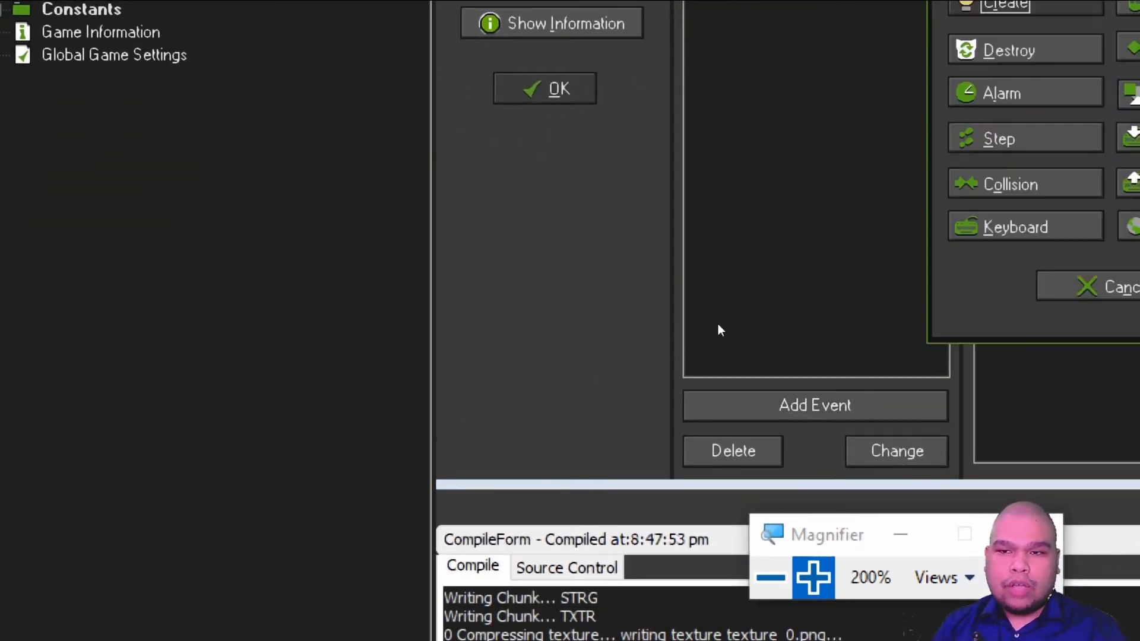
left_click_drag(1012, 132, 682, 118)
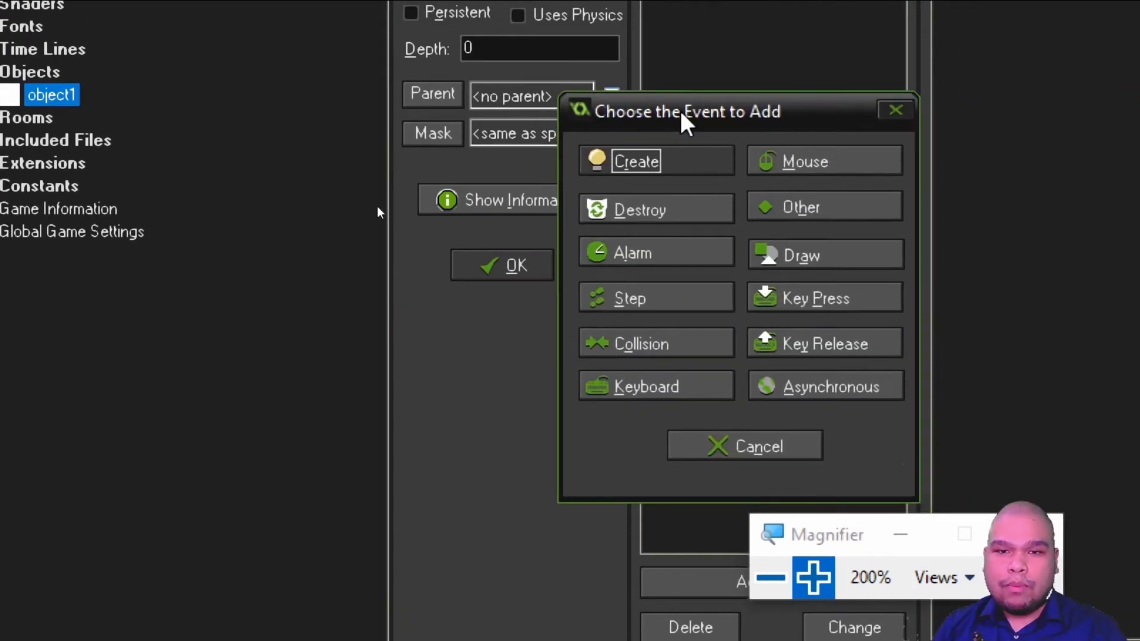
left_click(839, 157)
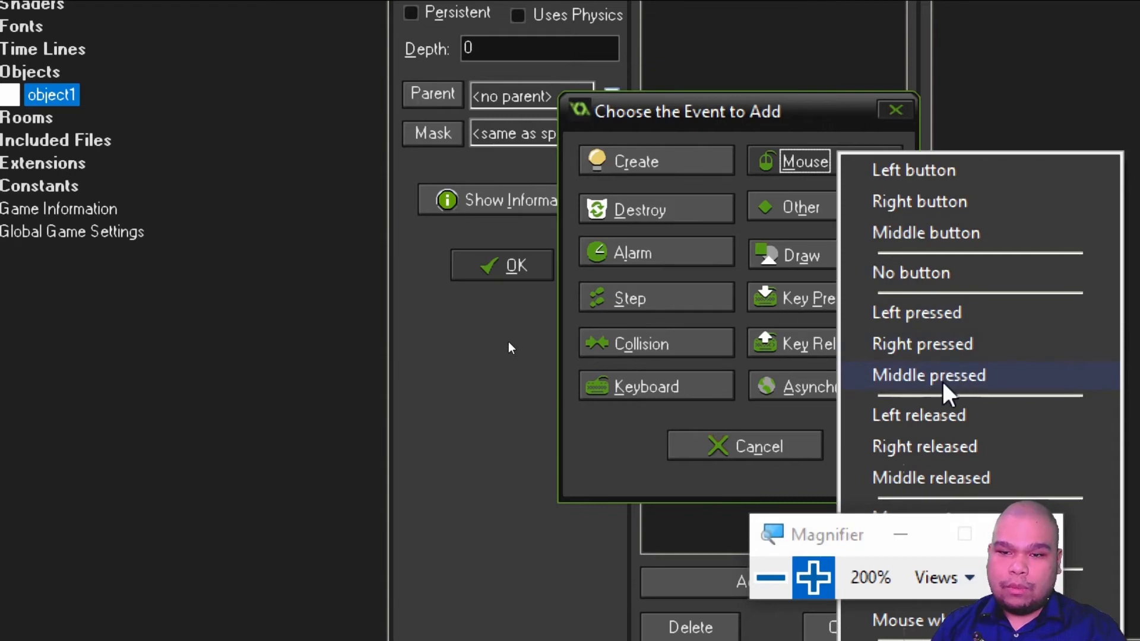
left_click(933, 316)
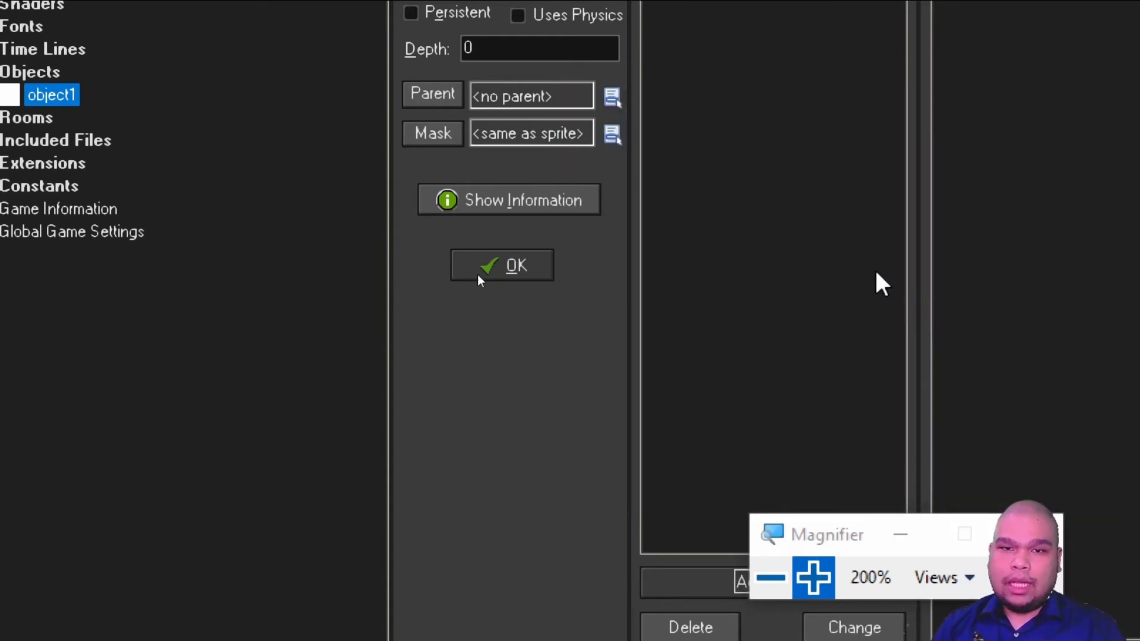
left_click(771, 578)
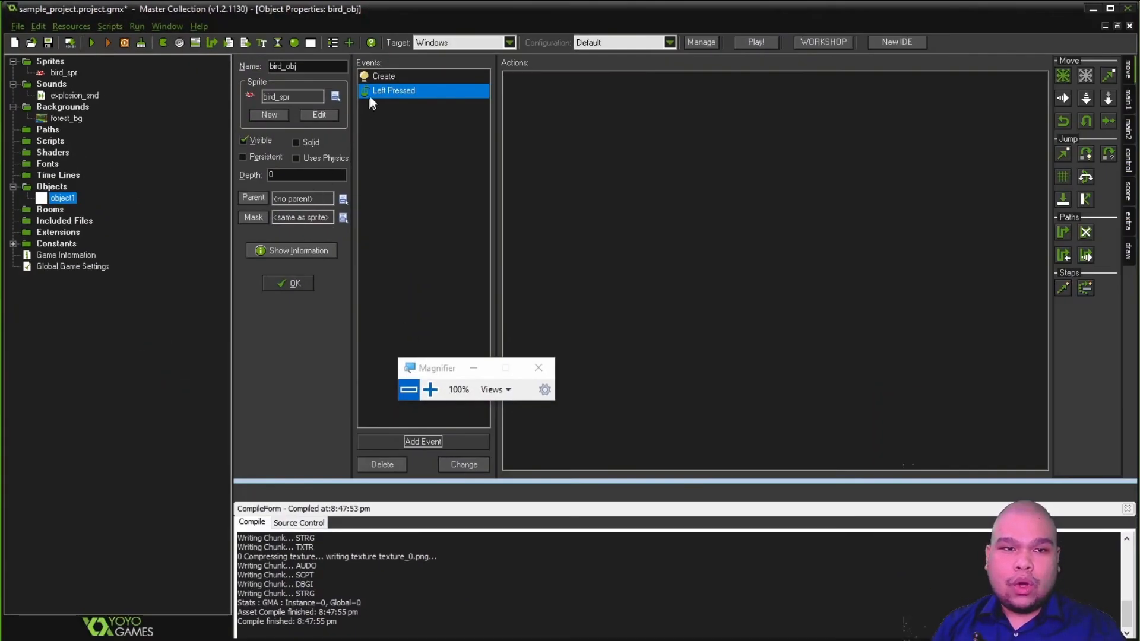
Switch between the Create and Left Pressed events of bird_obj to examine their action lists.
left_click(385, 77)
left_click(431, 389)
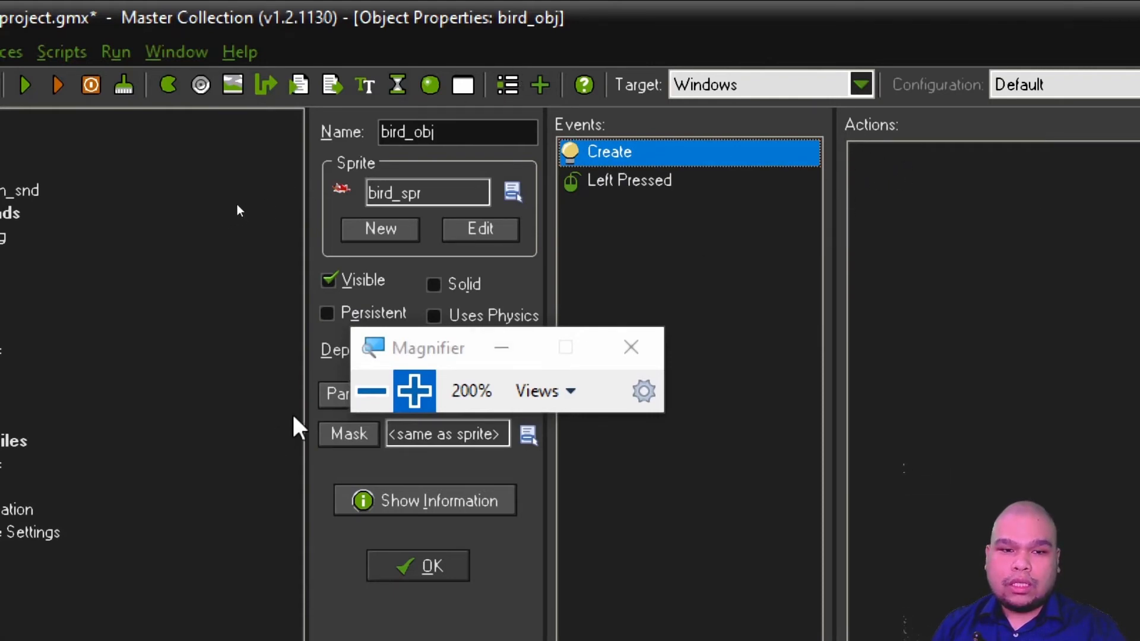
left_click(372, 391)
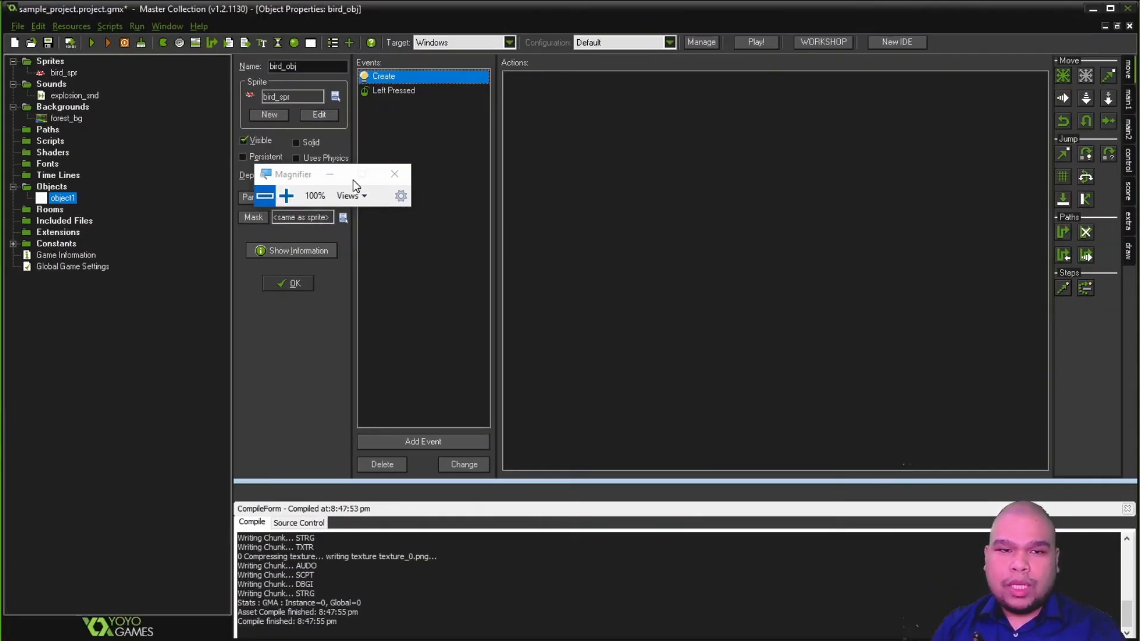
left_click_drag(291, 178, 682, 455)
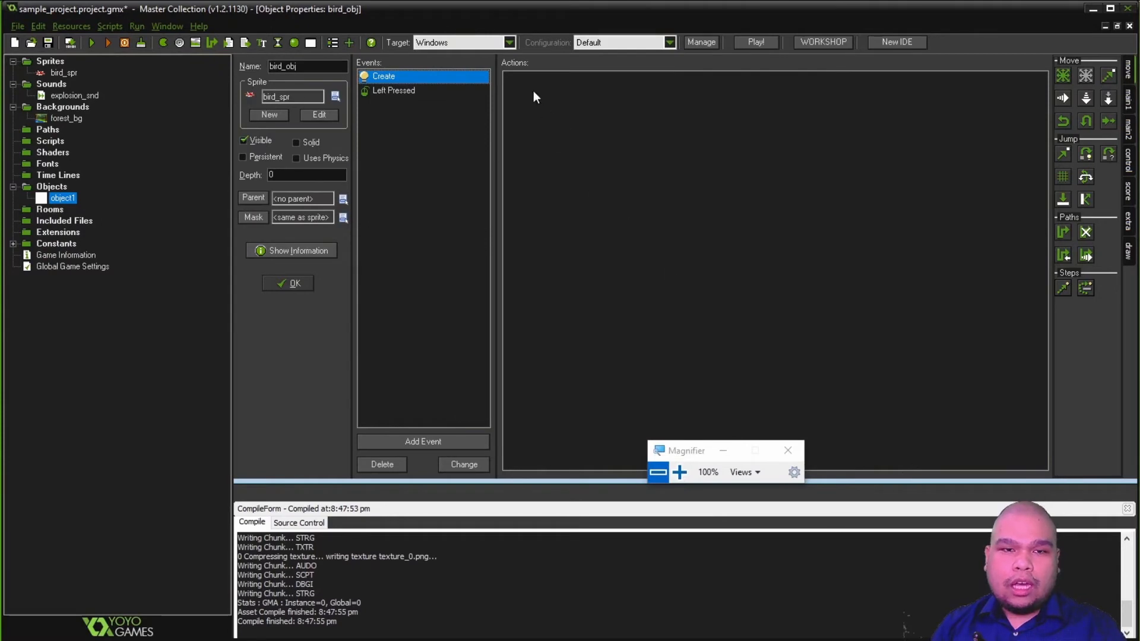
left_click(385, 90)
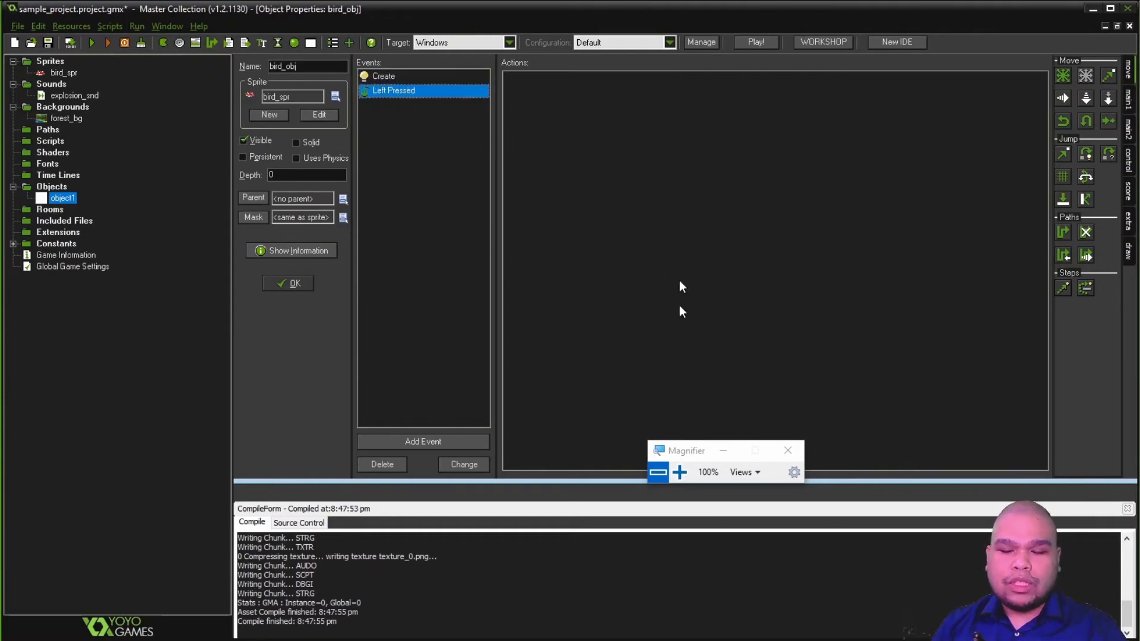
left_click(392, 77)
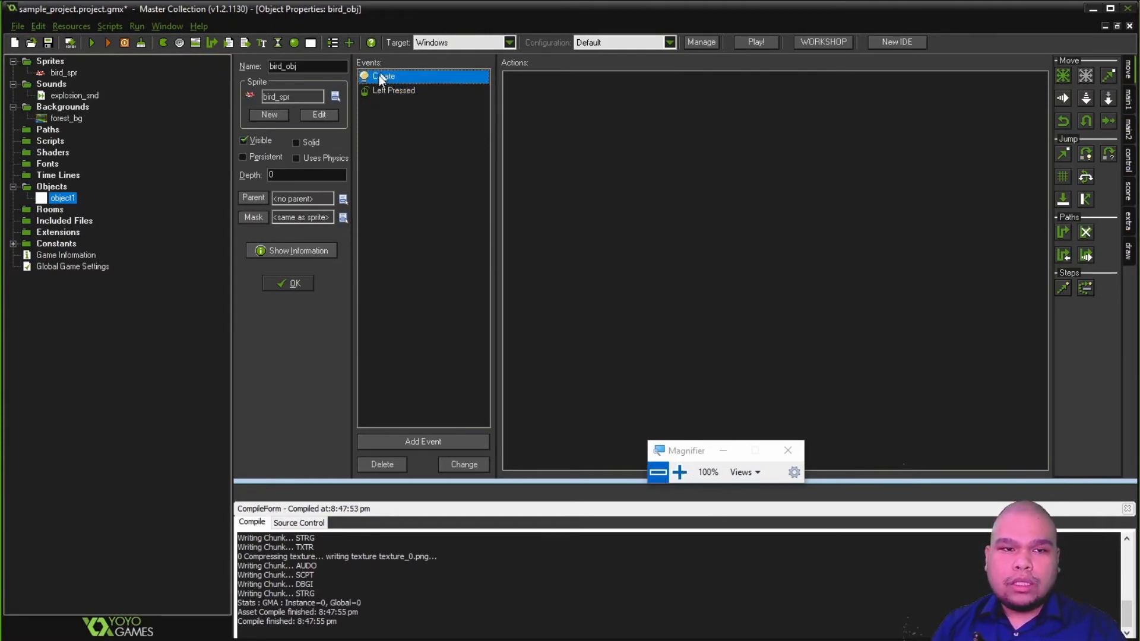
Add a Jump to Position action to the Left Pressed event of bird_obj, keeping x and y at 0.
left_click(398, 93)
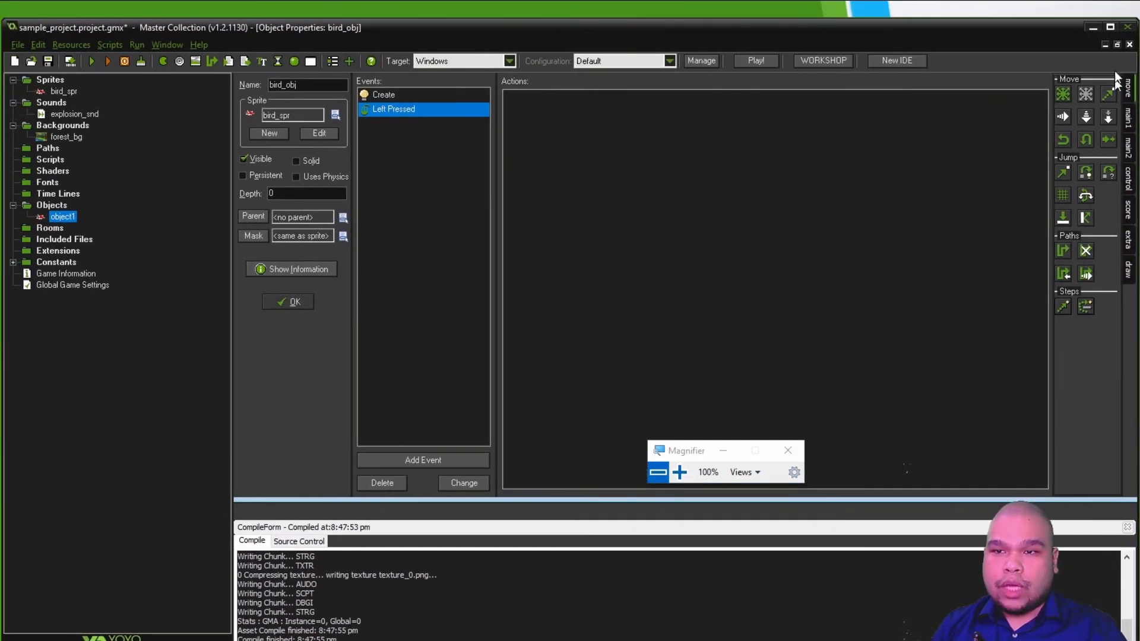
left_click(679, 471)
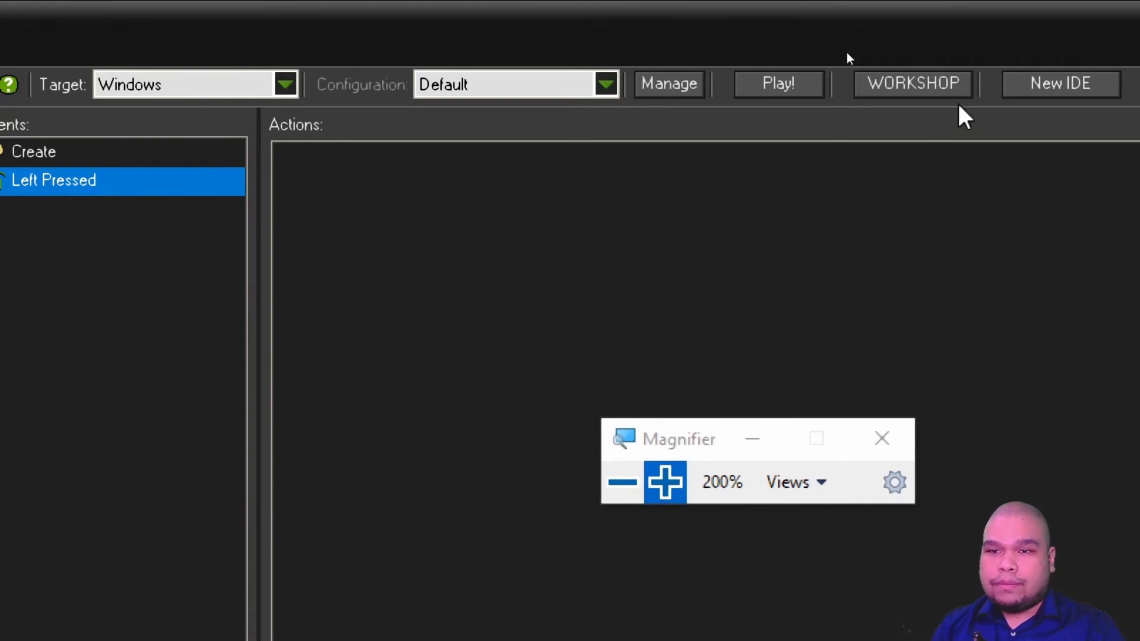
left_click_drag(955, 140, 836, 136)
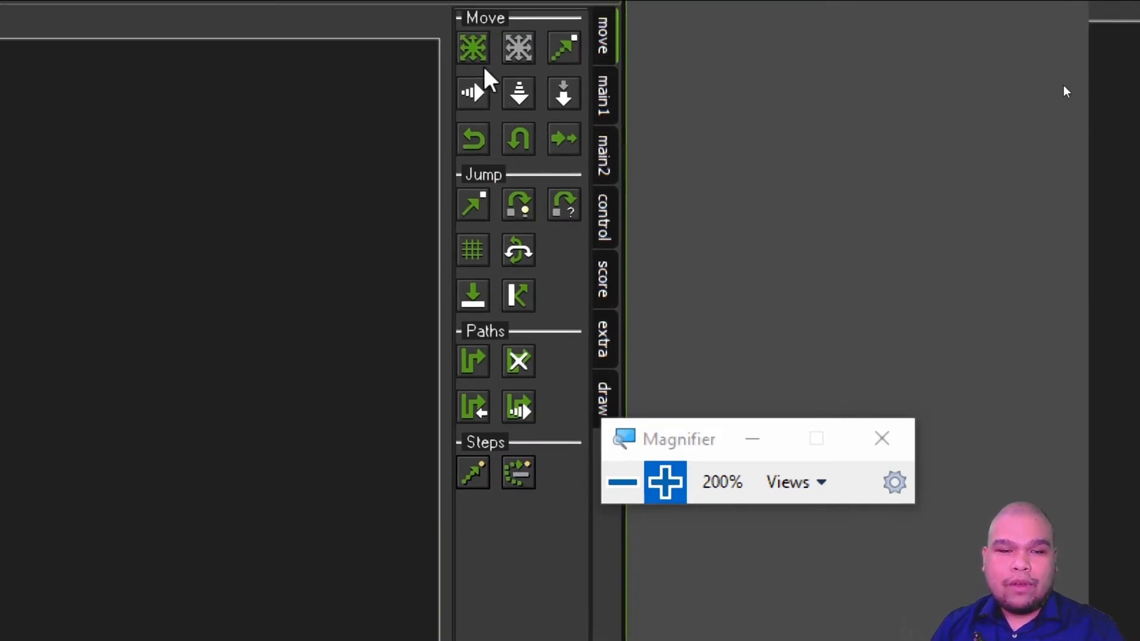
left_click(611, 100)
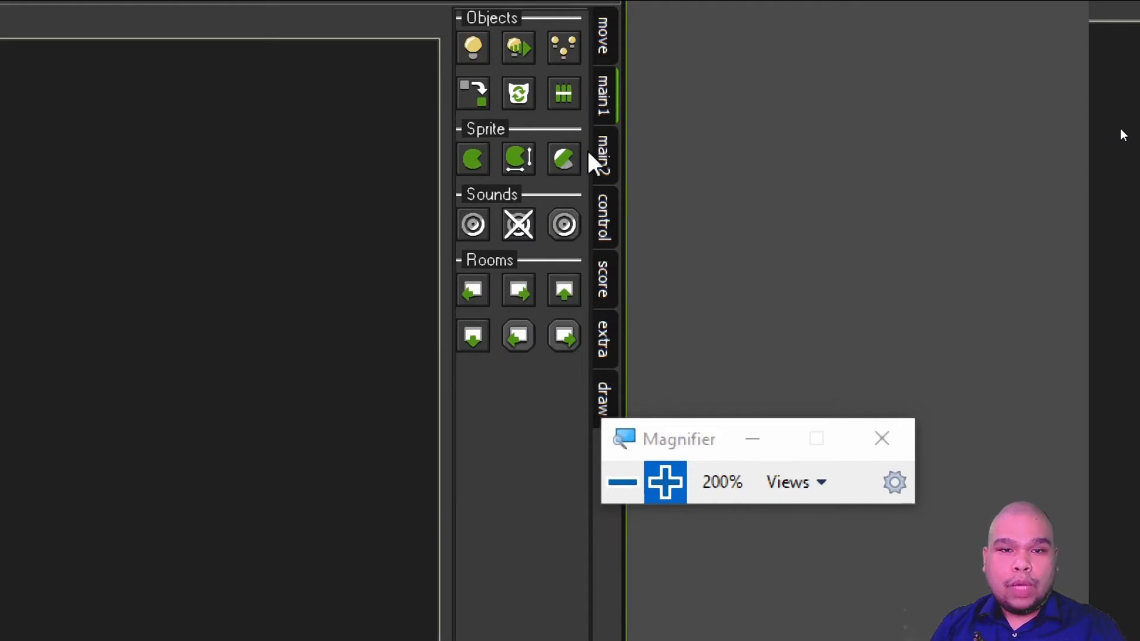
left_click(604, 30)
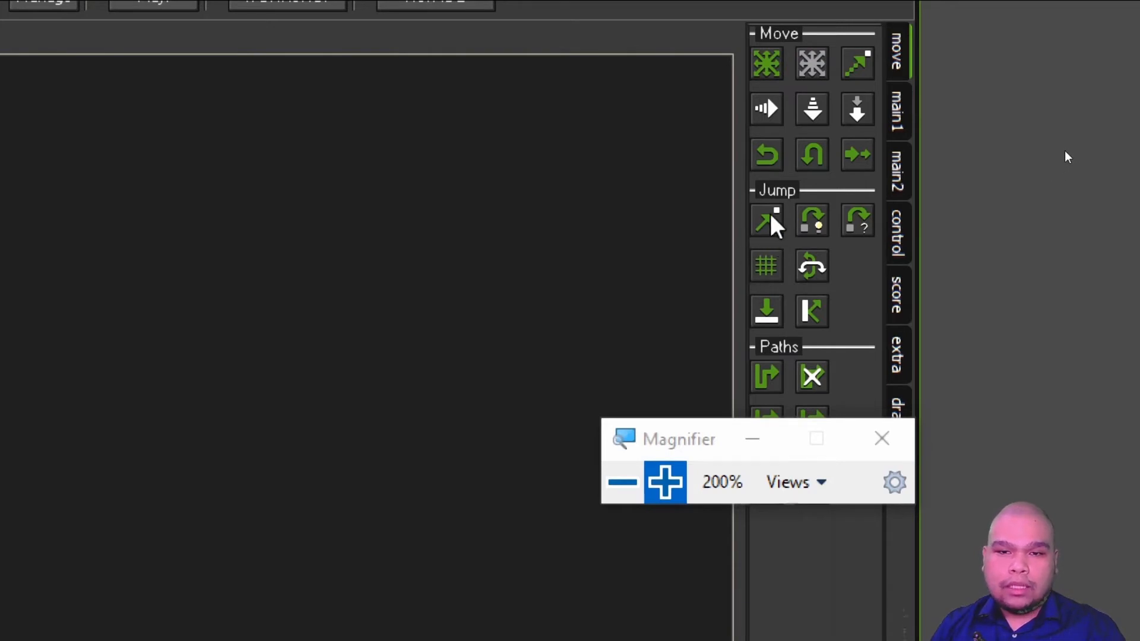
left_click_drag(771, 222, 353, 241)
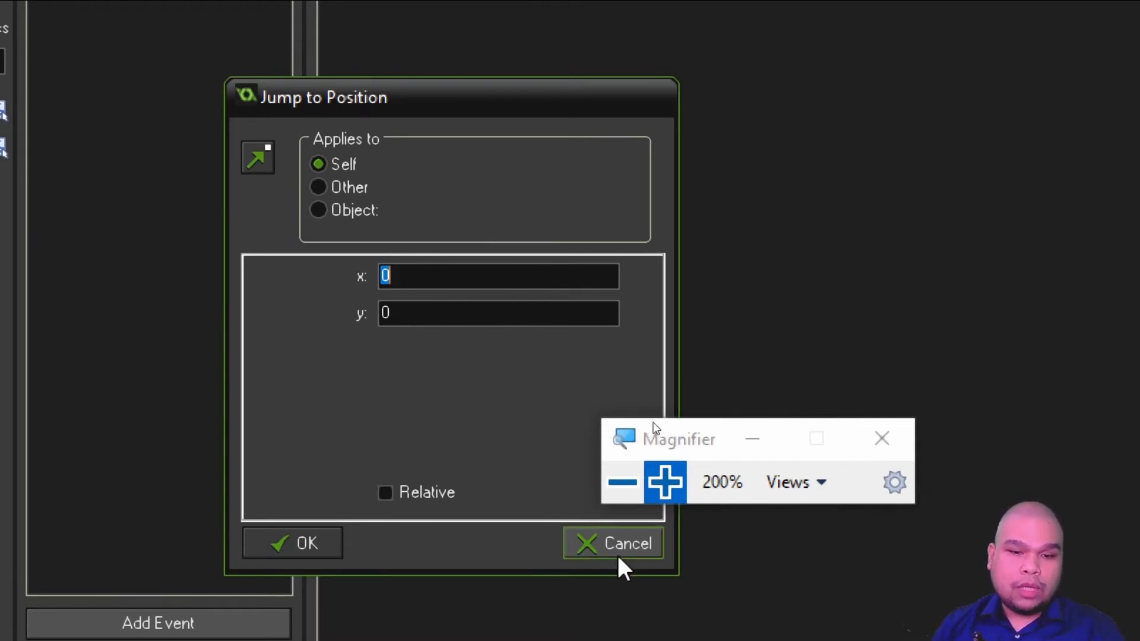
left_click(620, 484)
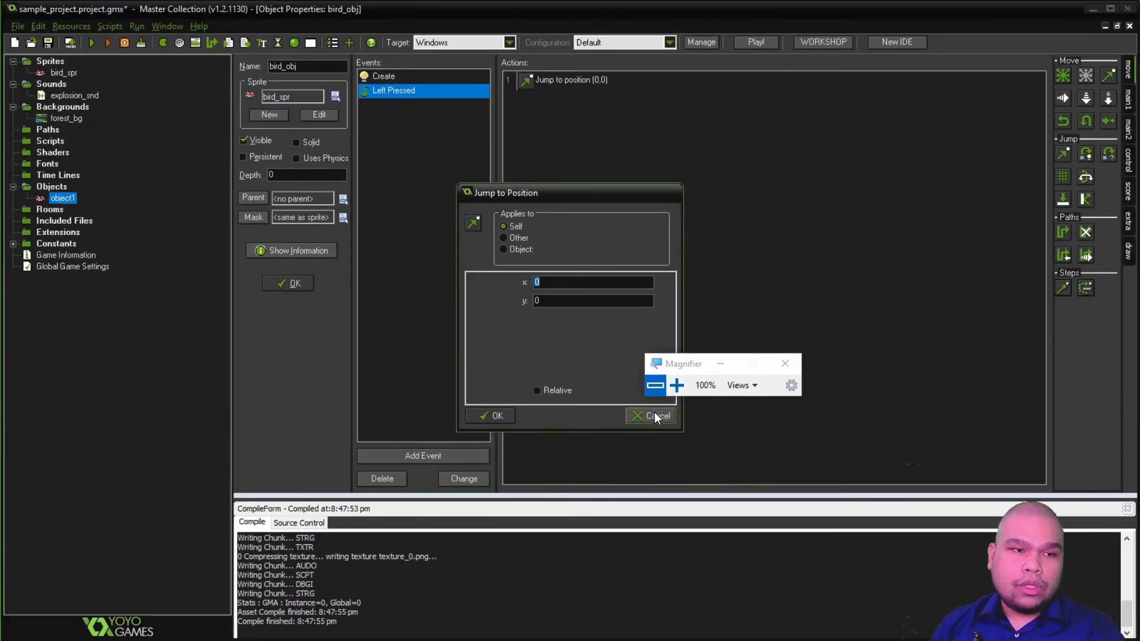
left_click(654, 414)
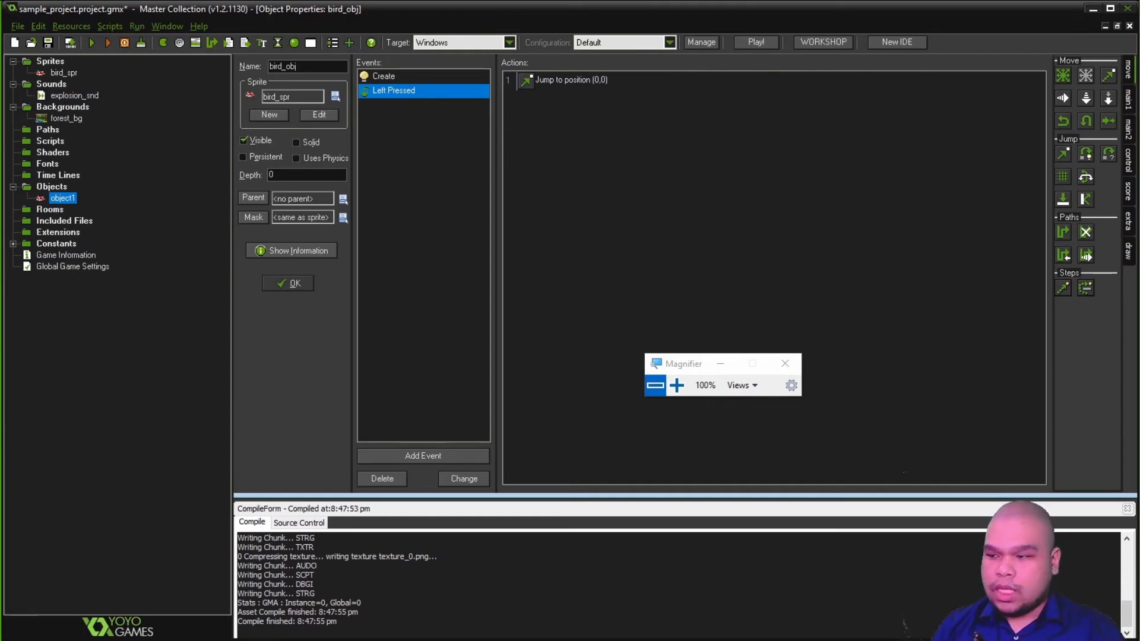
key("alt+Tab")
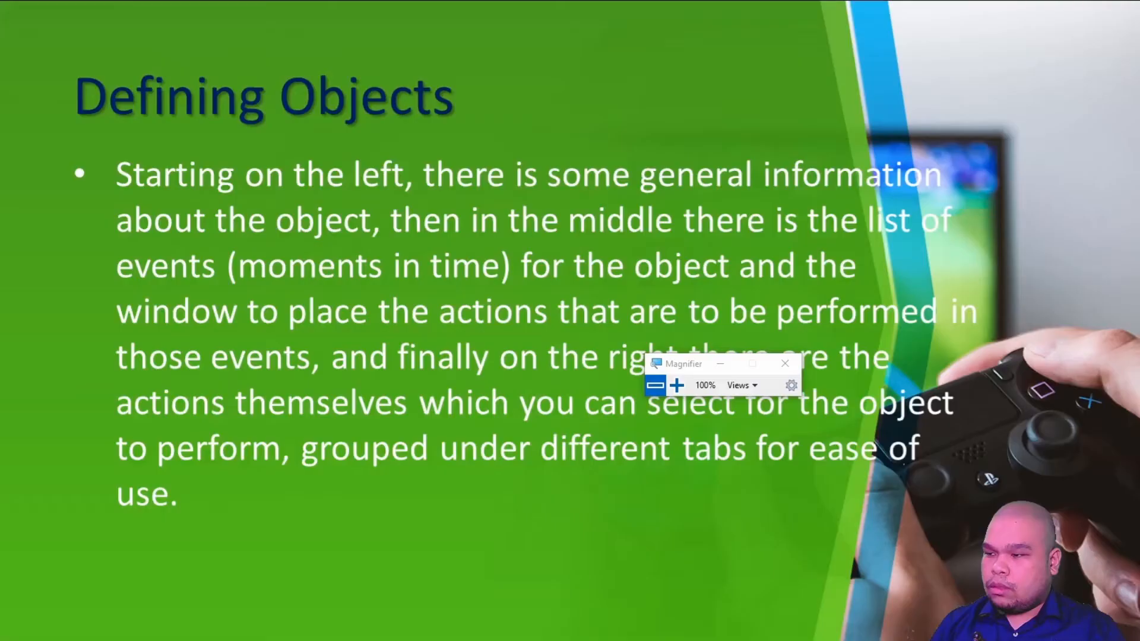
left_click_drag(673, 364, 739, 508)
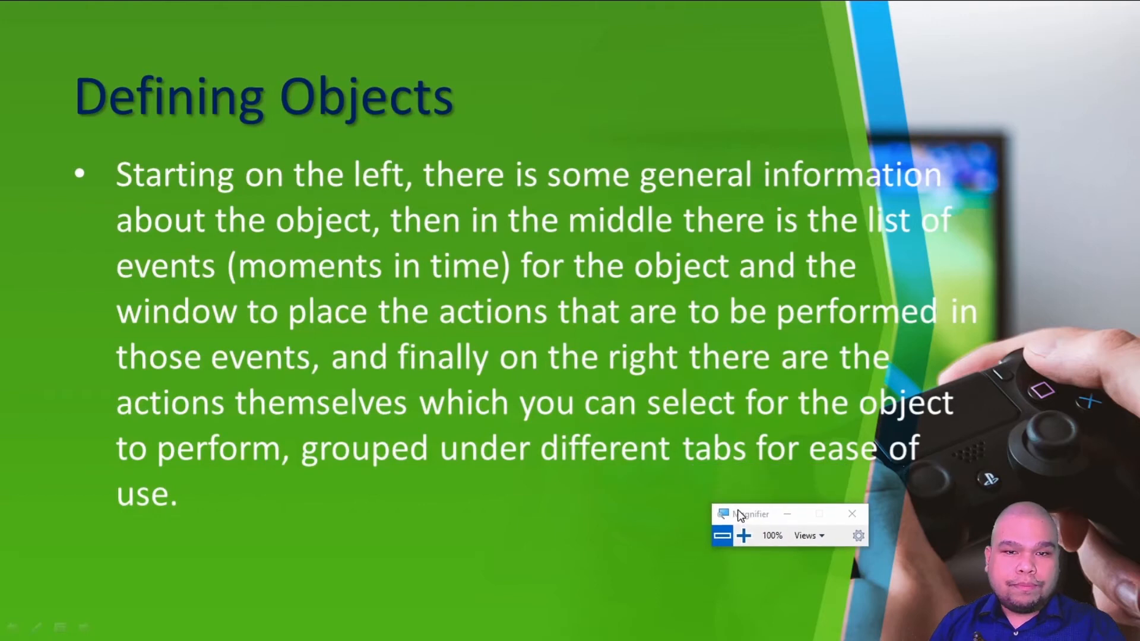
left_click(625, 344)
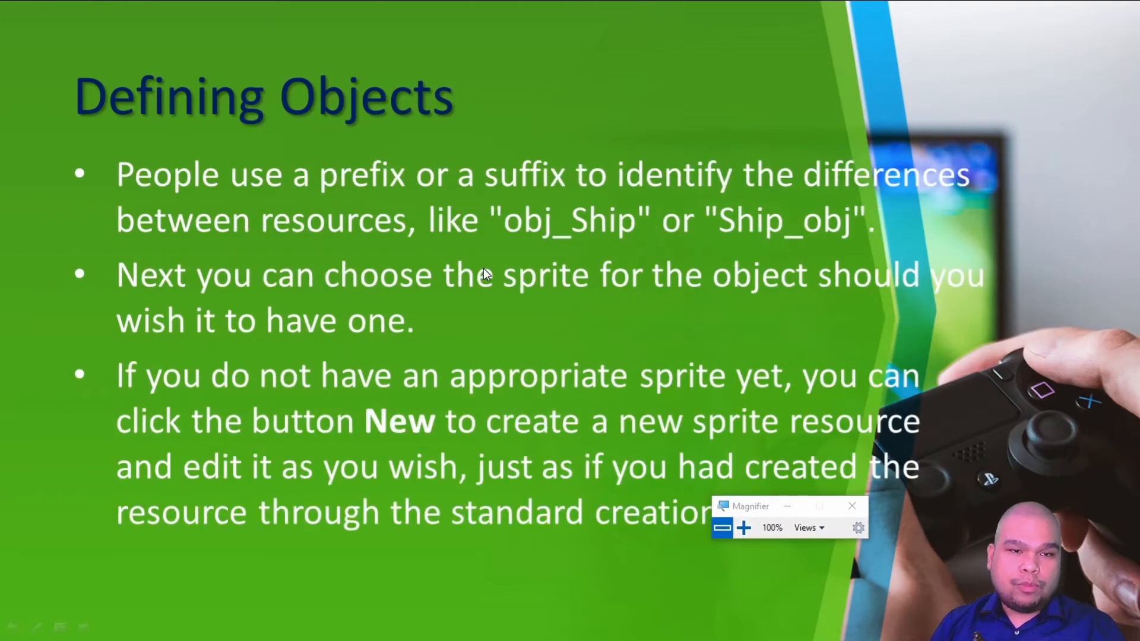
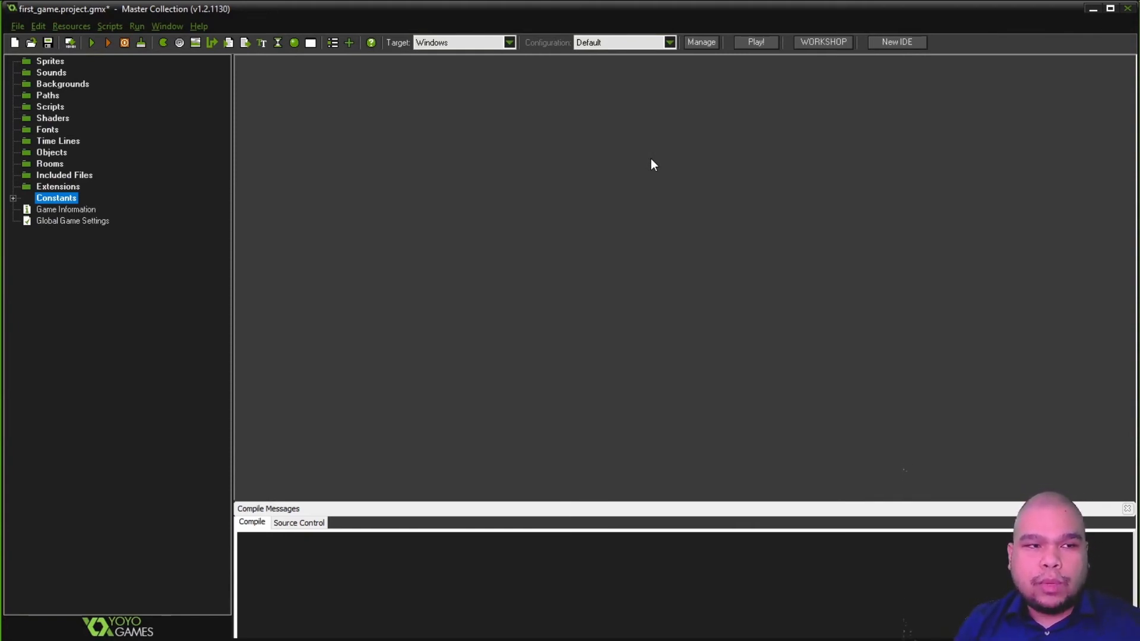
Create a new sprite in the first_game project and name it wall_spr.
left_click(50, 62)
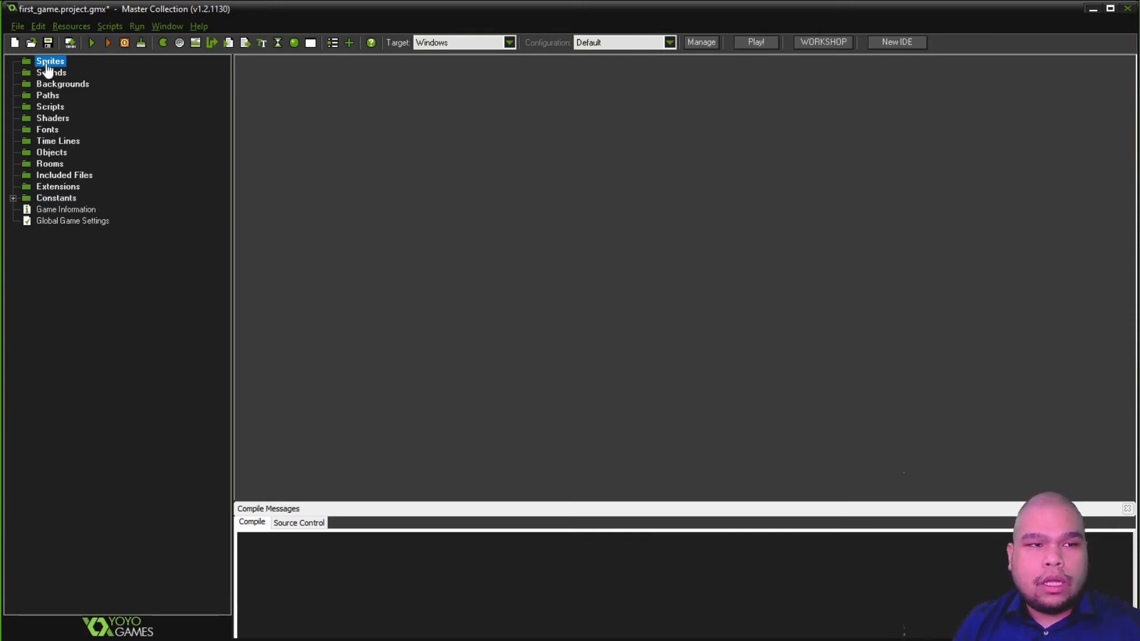
right_click(47, 66)
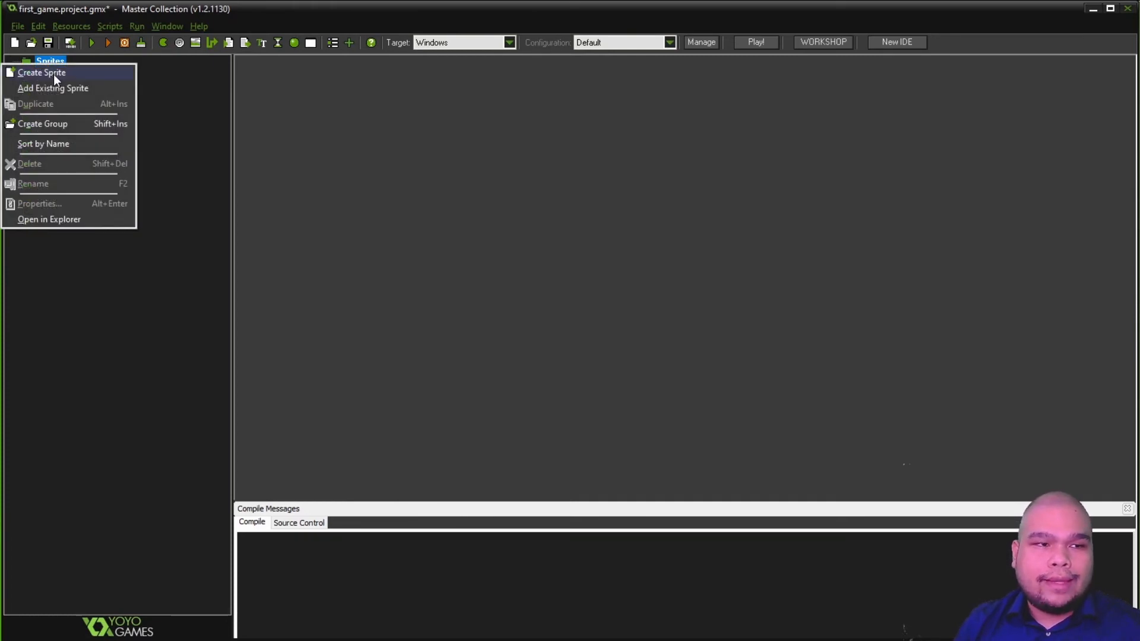
left_click(53, 73)
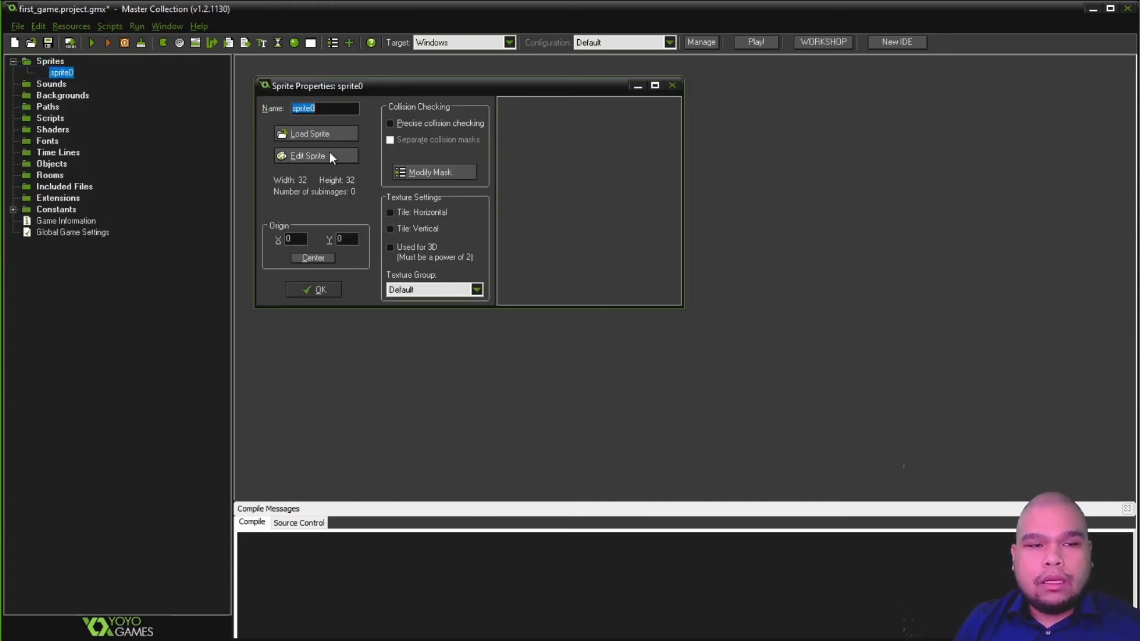
type("wall")
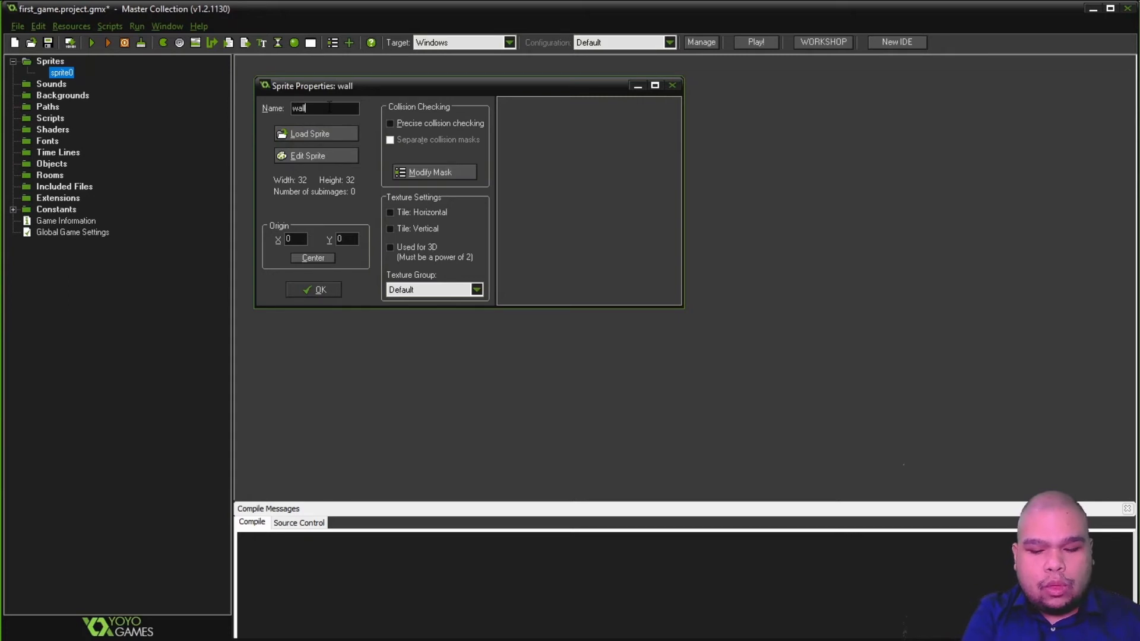
type("_spr")
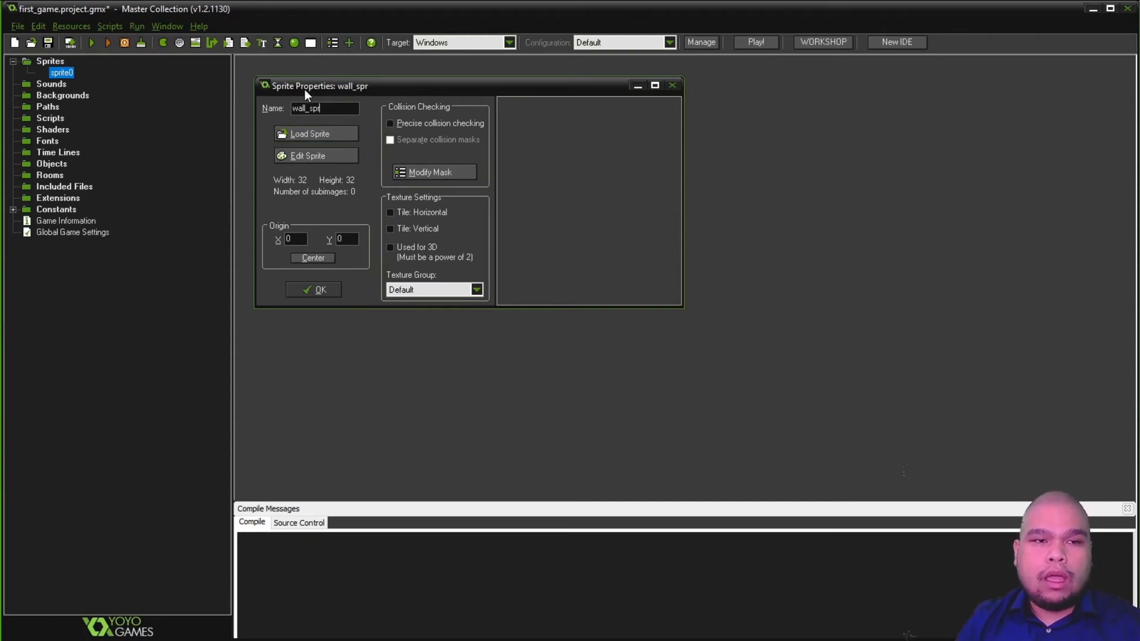
Start loading an image for wall_spr and open the Sample Game folder on the Desktop.
left_click(319, 131)
left_click(344, 227)
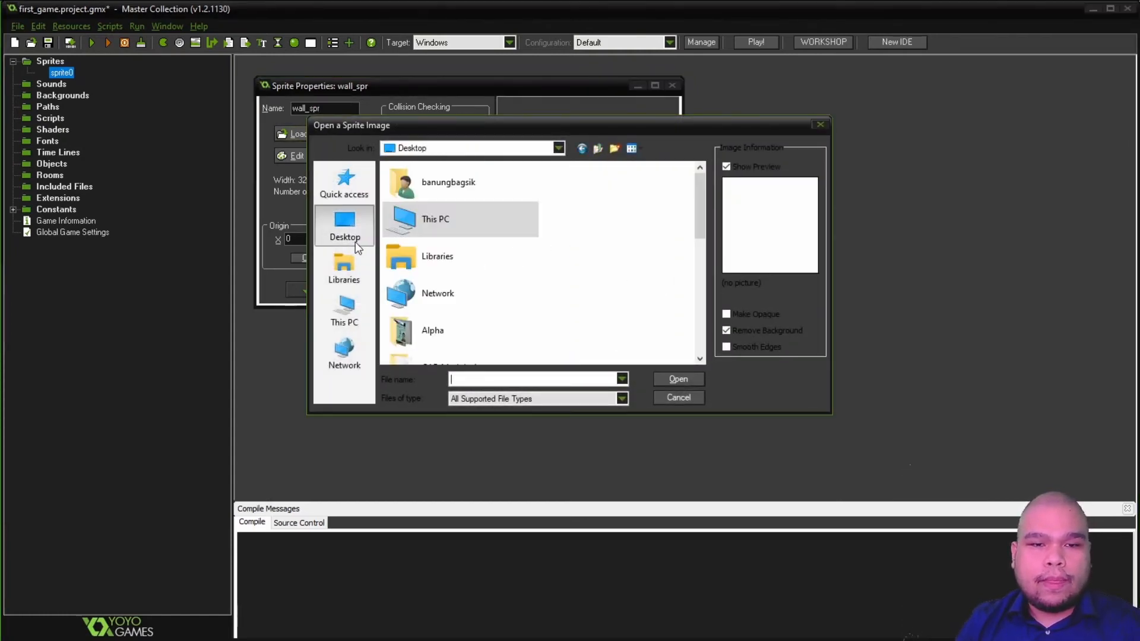
scroll(451, 261, "down", 5)
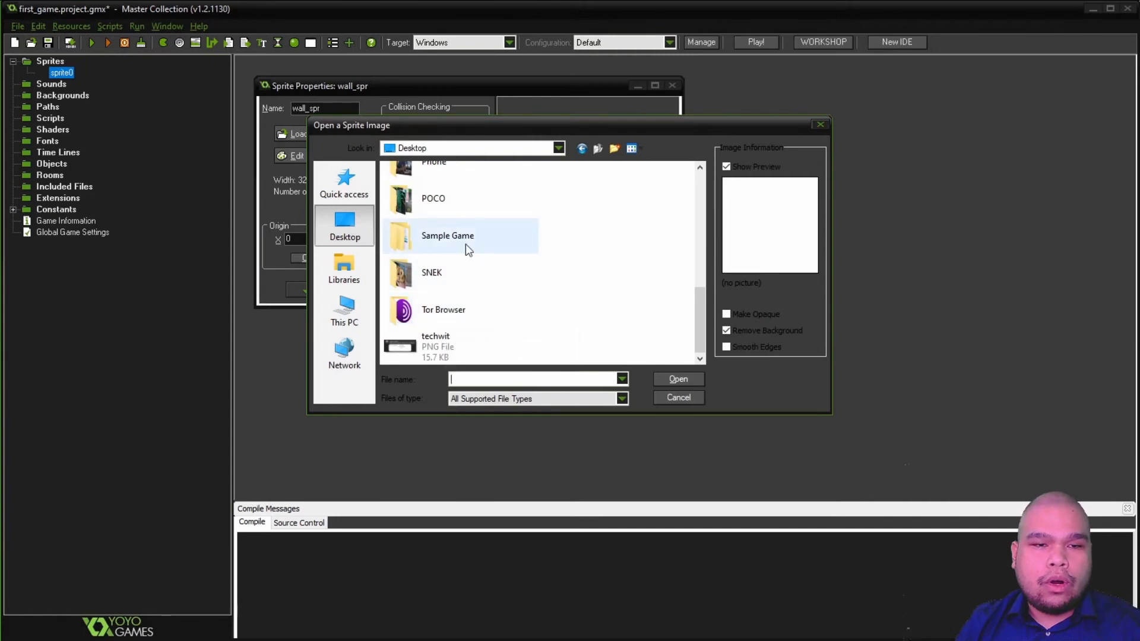
scroll(526, 266, "up", 3)
scroll(526, 266, "down", 3)
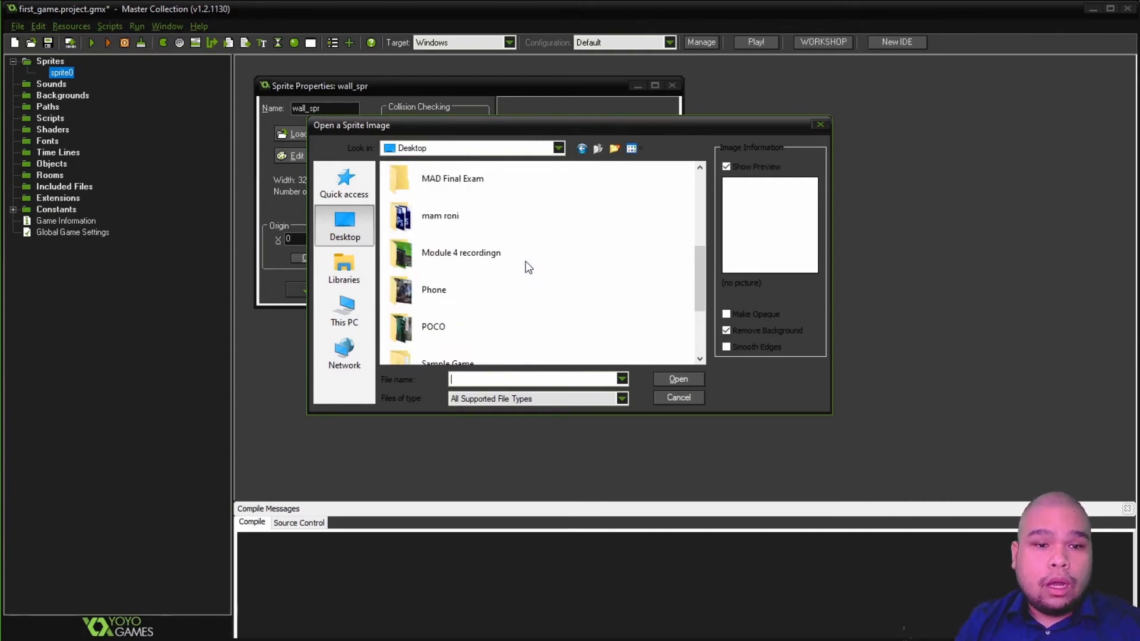
double_click(448, 238)
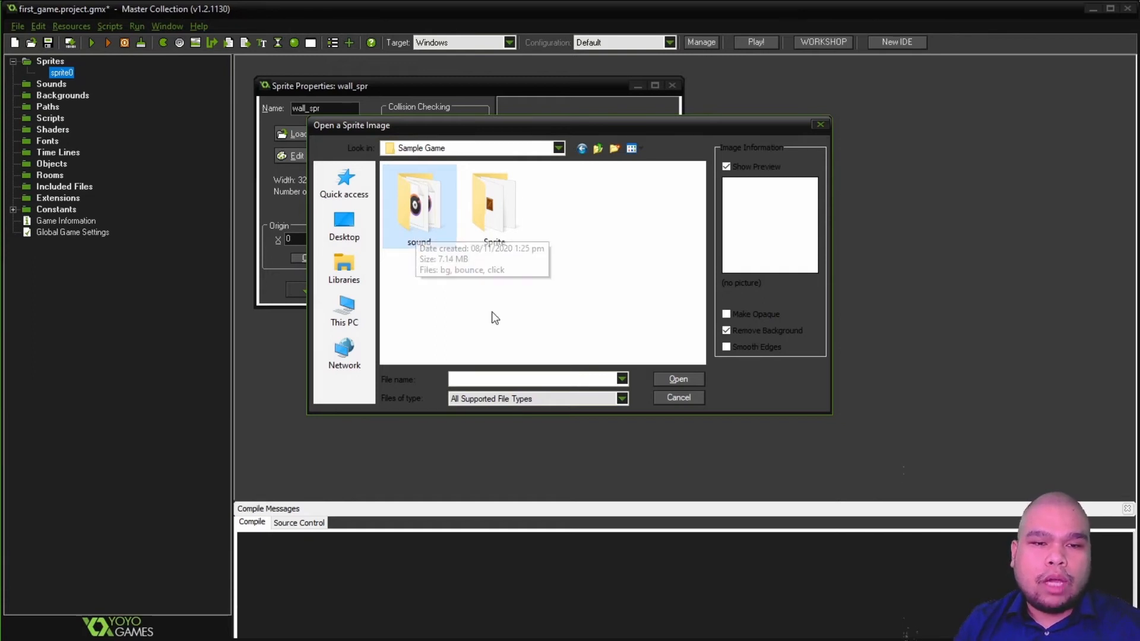
left_click(491, 219)
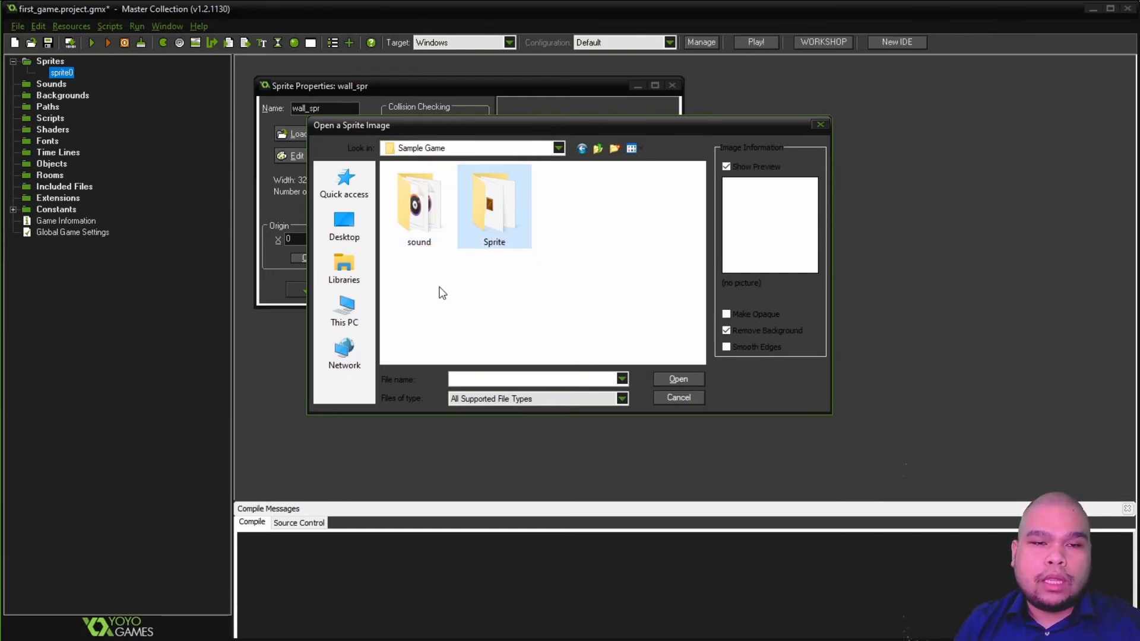
double_click(430, 237)
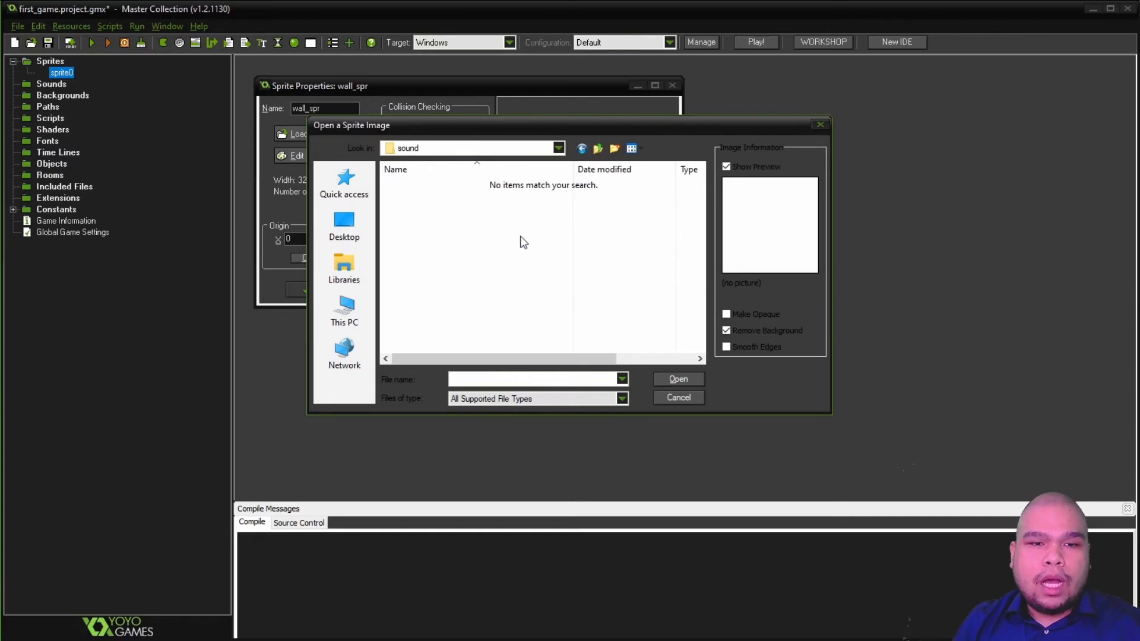
left_click(597, 148)
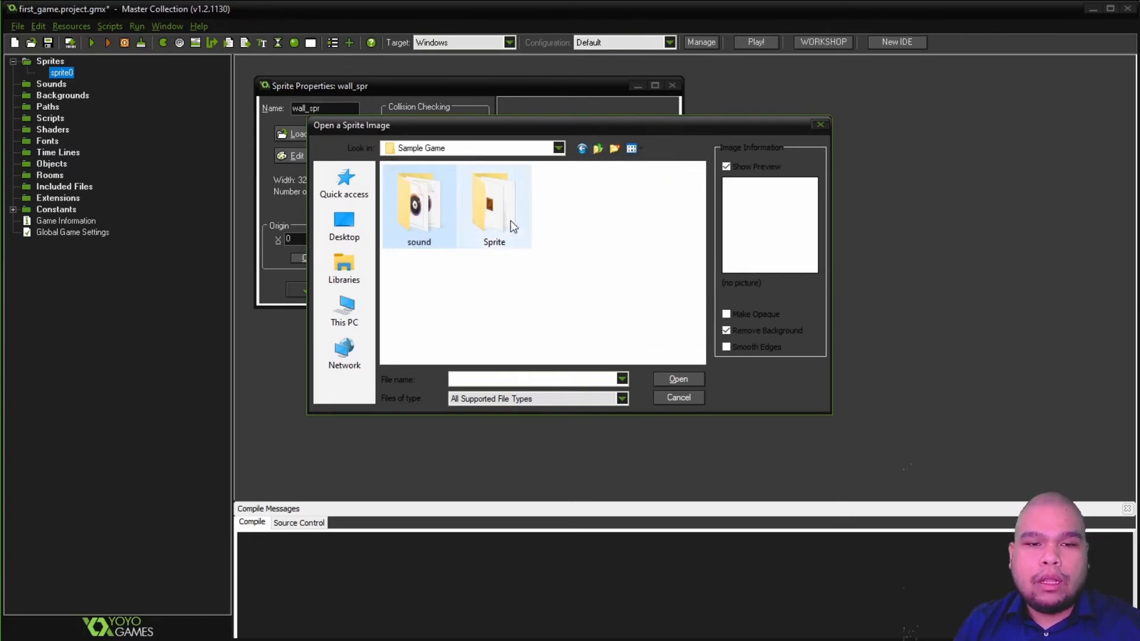
Load the wall_0 image from the Sprite folder into wall_spr and confirm the sprite.
double_click(512, 225)
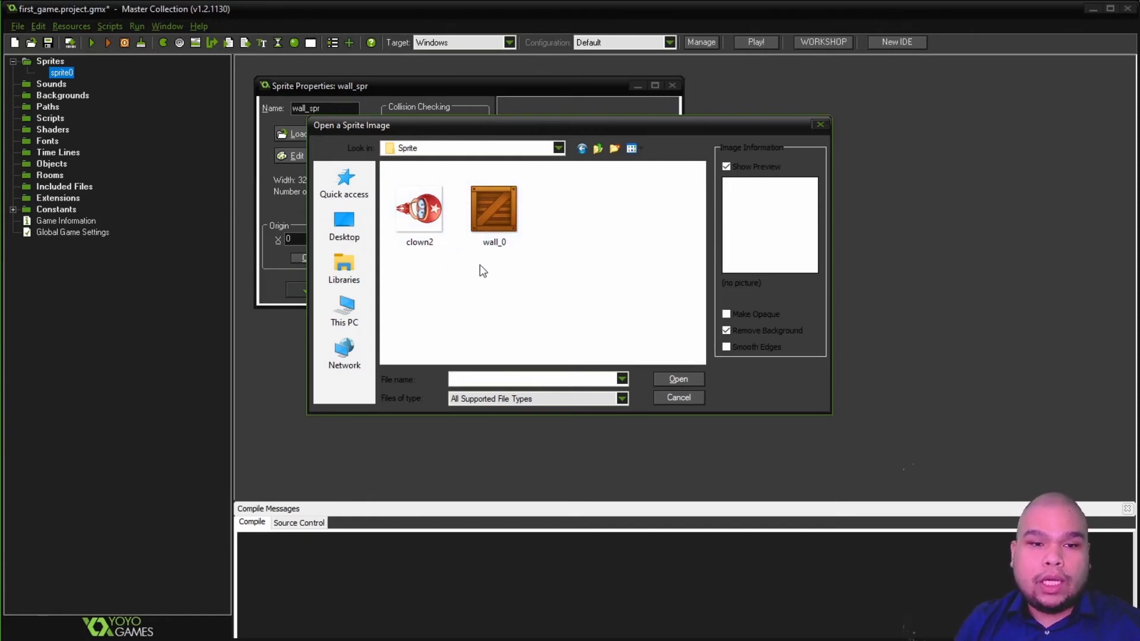
left_click(496, 220)
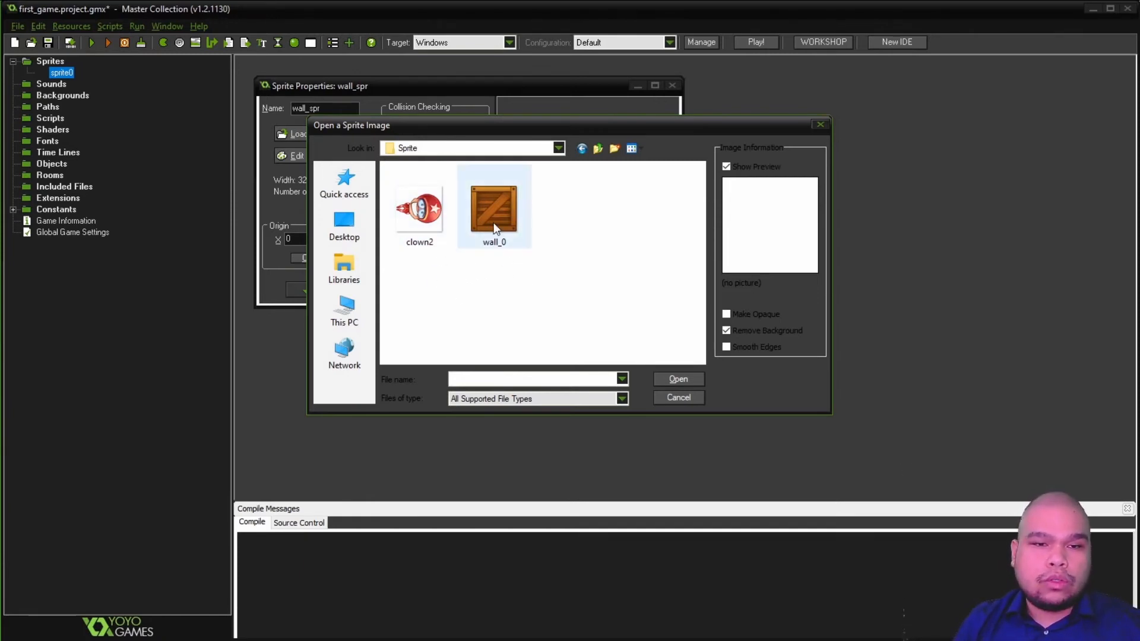
left_click(671, 380)
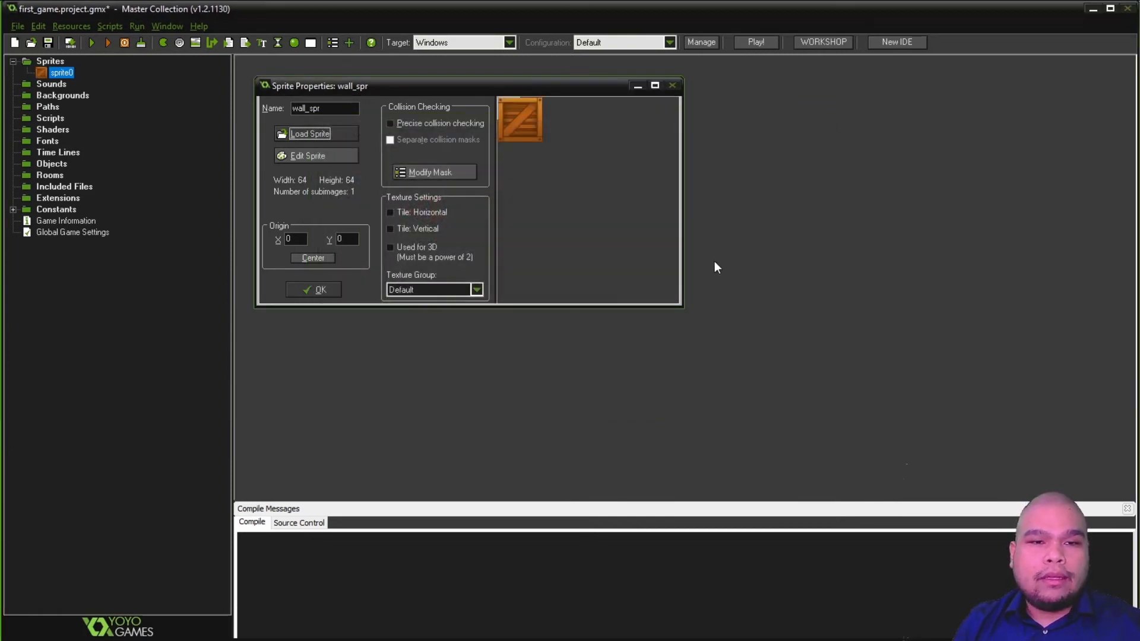
left_click(312, 289)
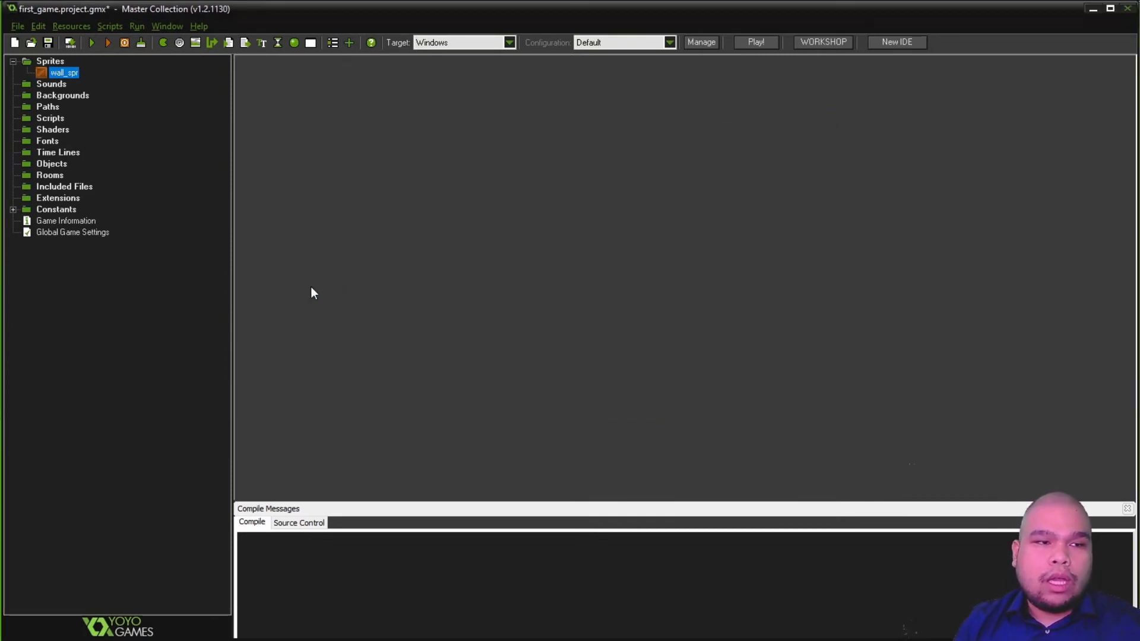
Create a second sprite in the project and name it clown_spr.
right_click(52, 61)
left_click(191, 138)
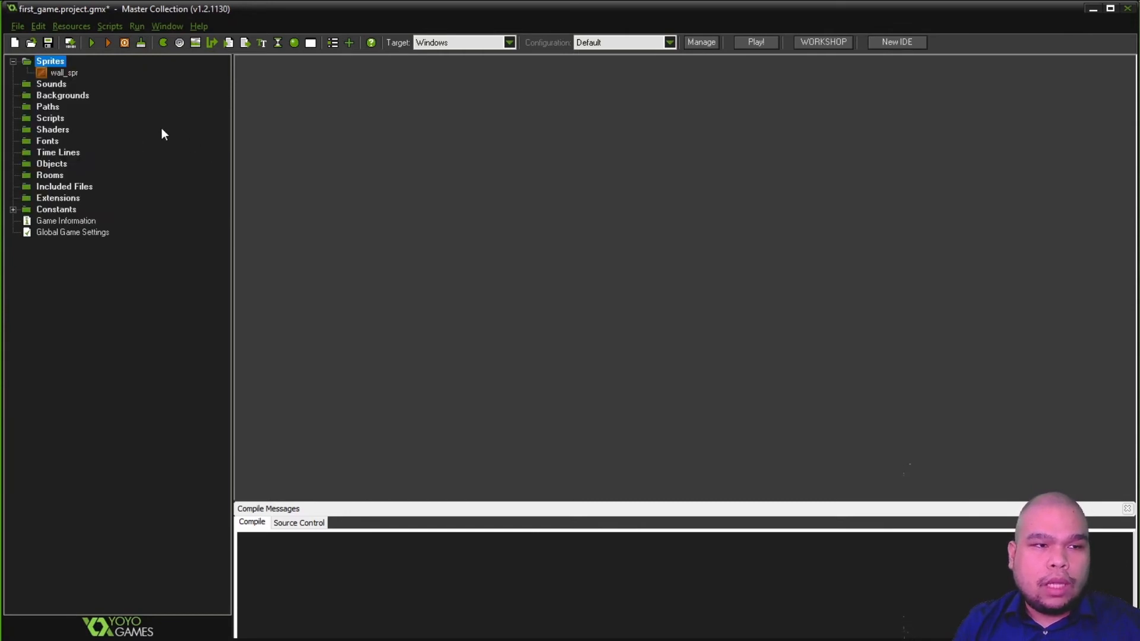
right_click(54, 62)
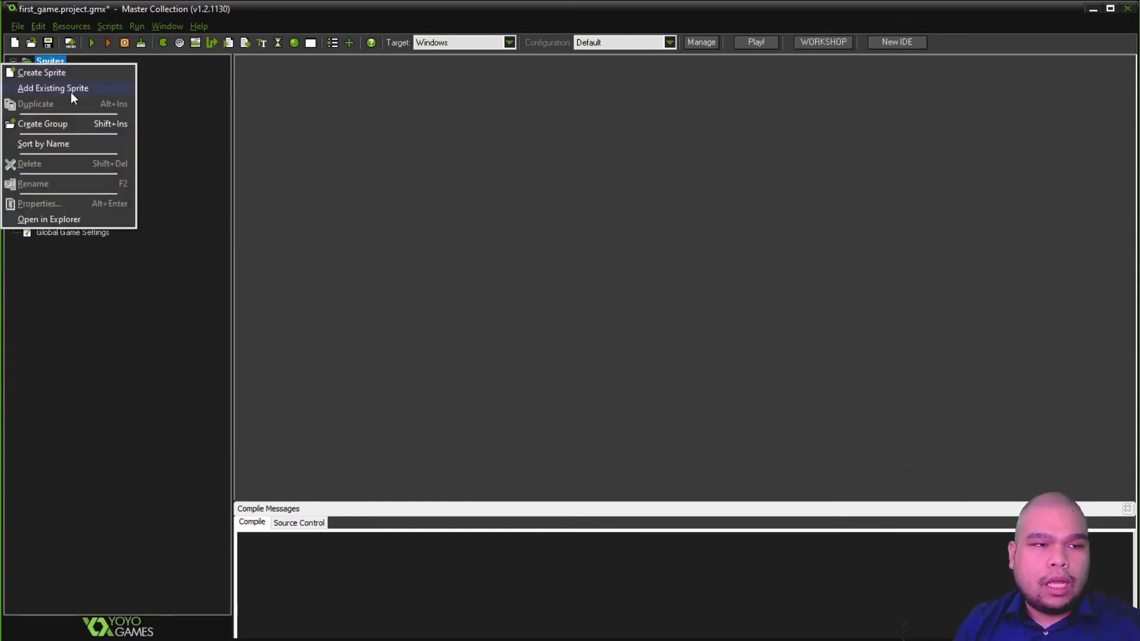
left_click(63, 72)
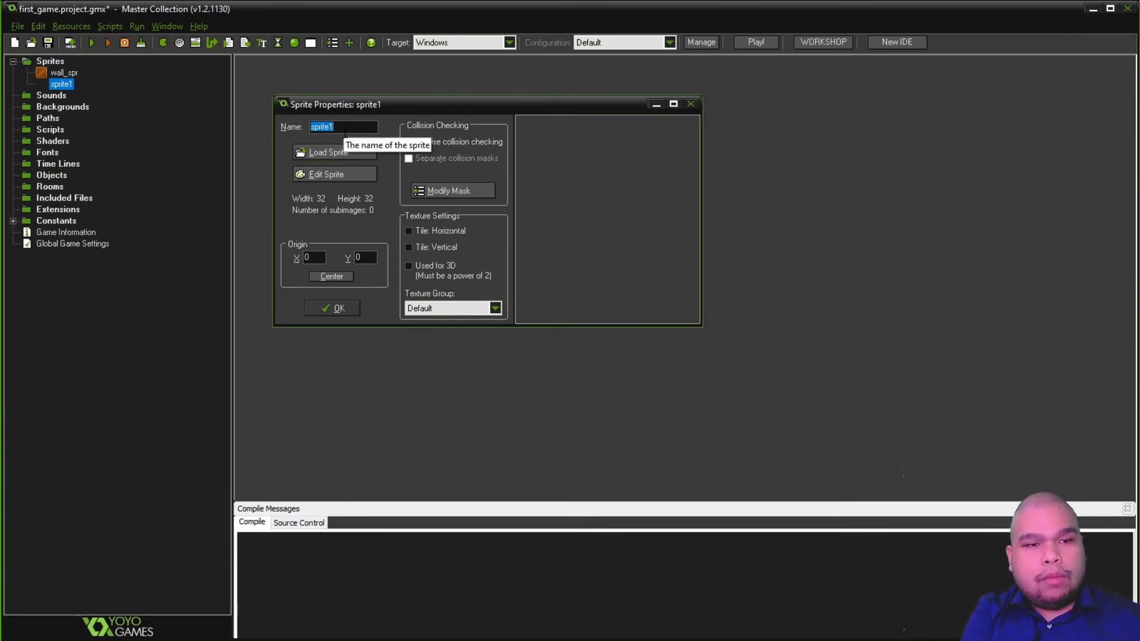
type("clown")
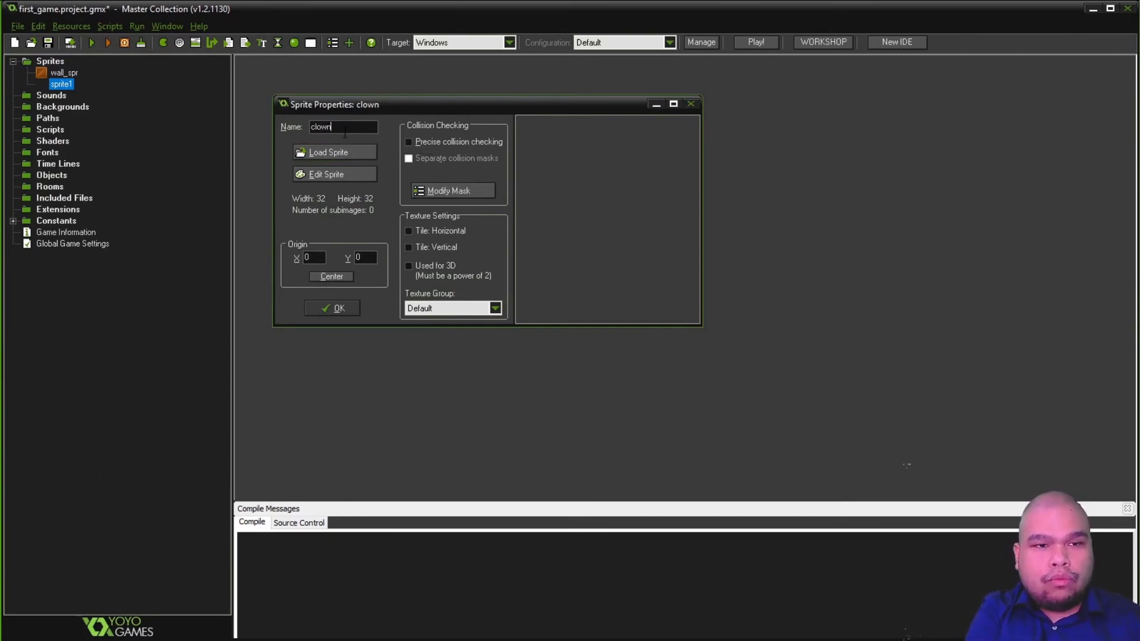
type("_spr")
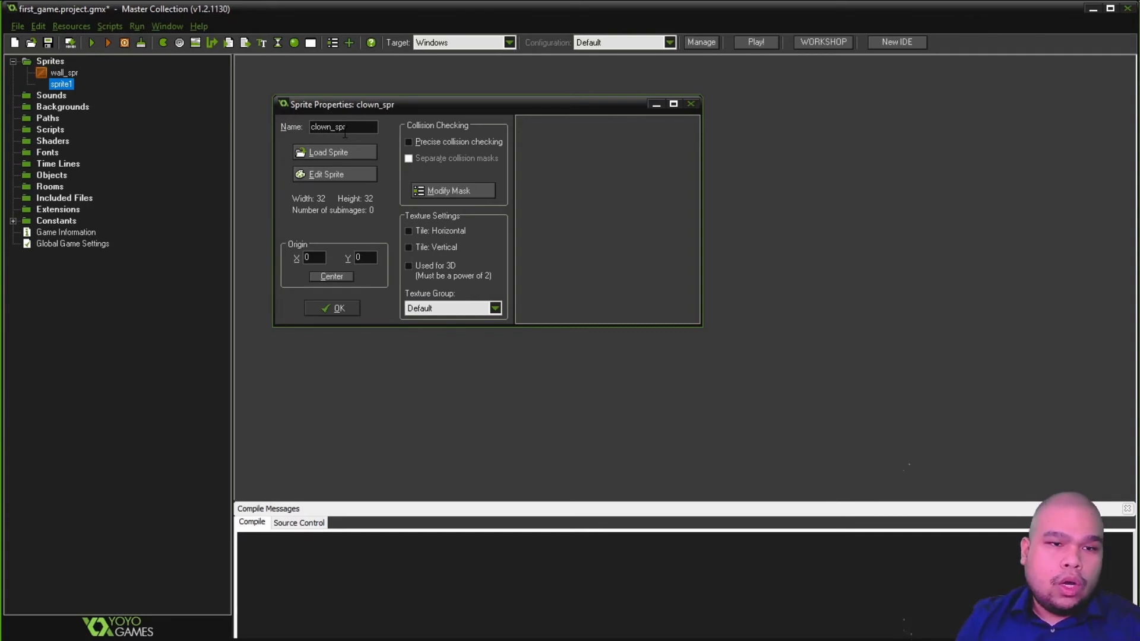
Load the clown2 image into clown_spr and center the sprite's origin.
left_click(323, 147)
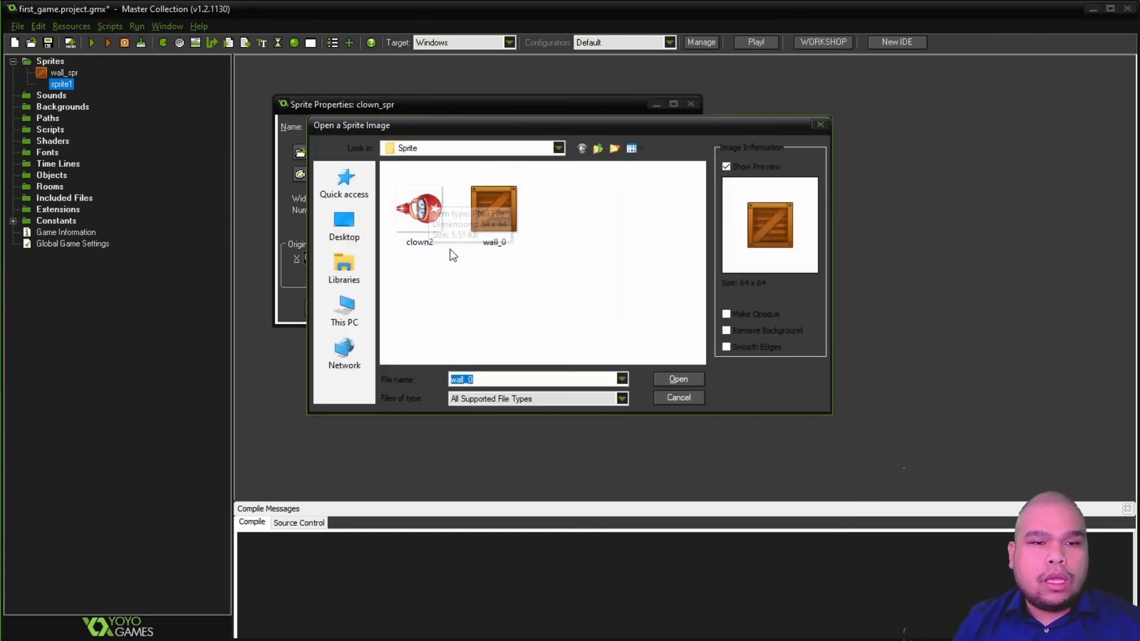
left_click(432, 213)
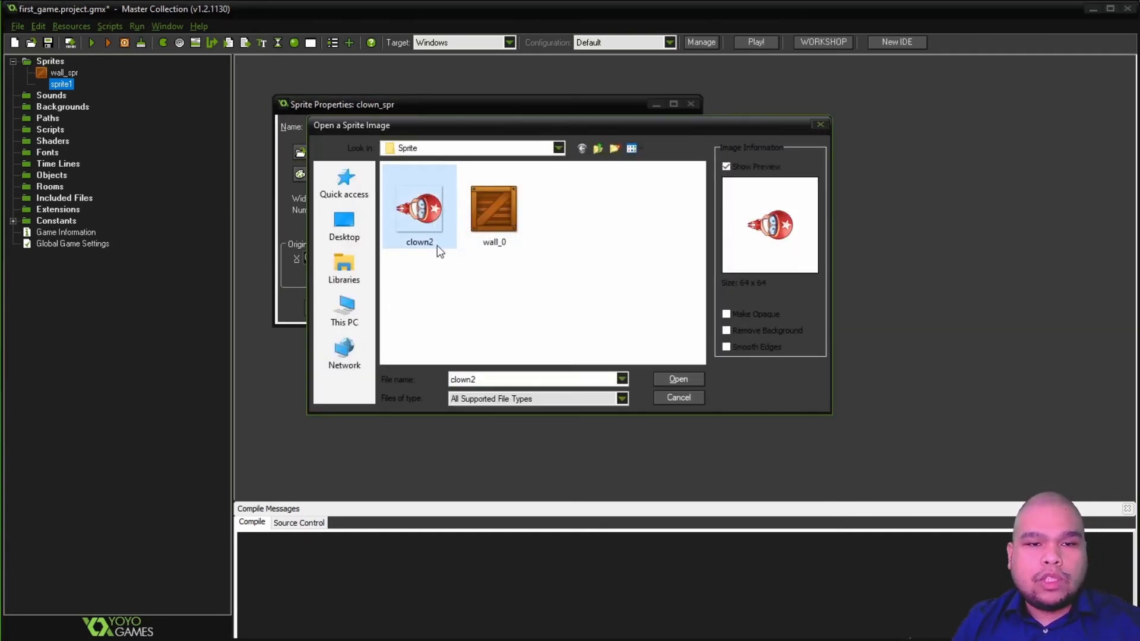
left_click(674, 377)
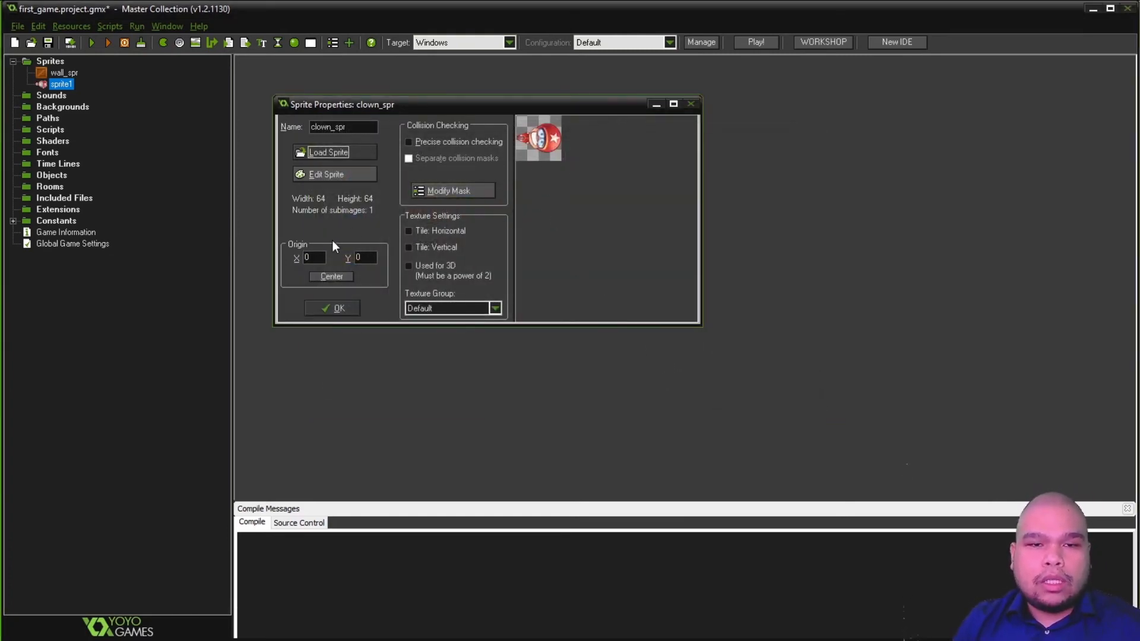
left_click(330, 277)
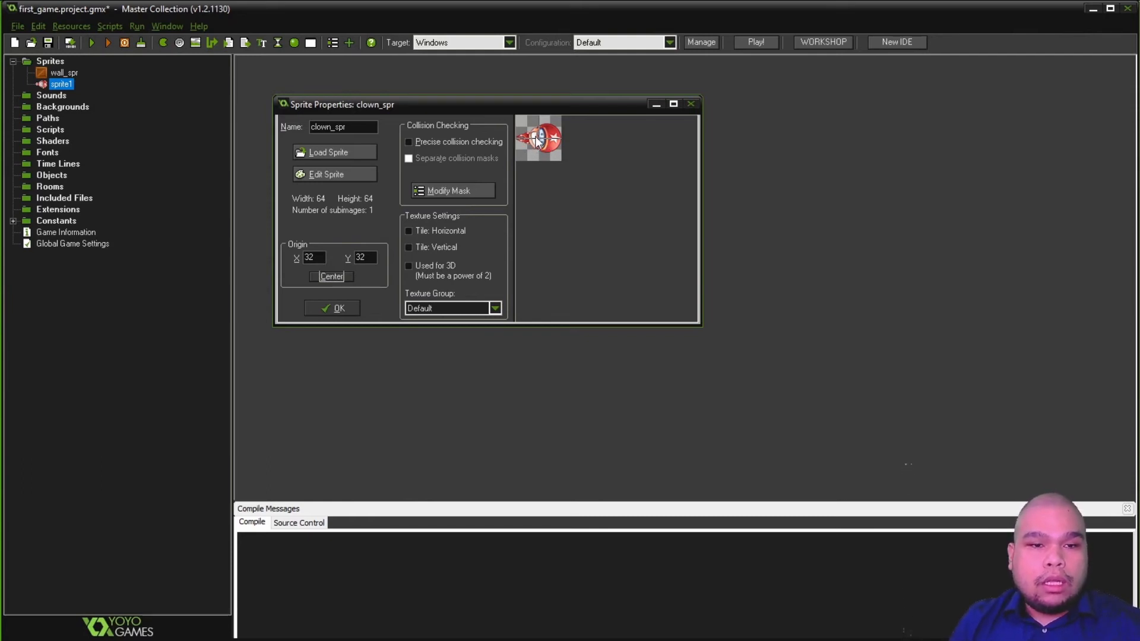
Compare the collision mask shapes of clown_spr, choose Ellipse, and confirm the mask and sprite properties.
left_click(461, 188)
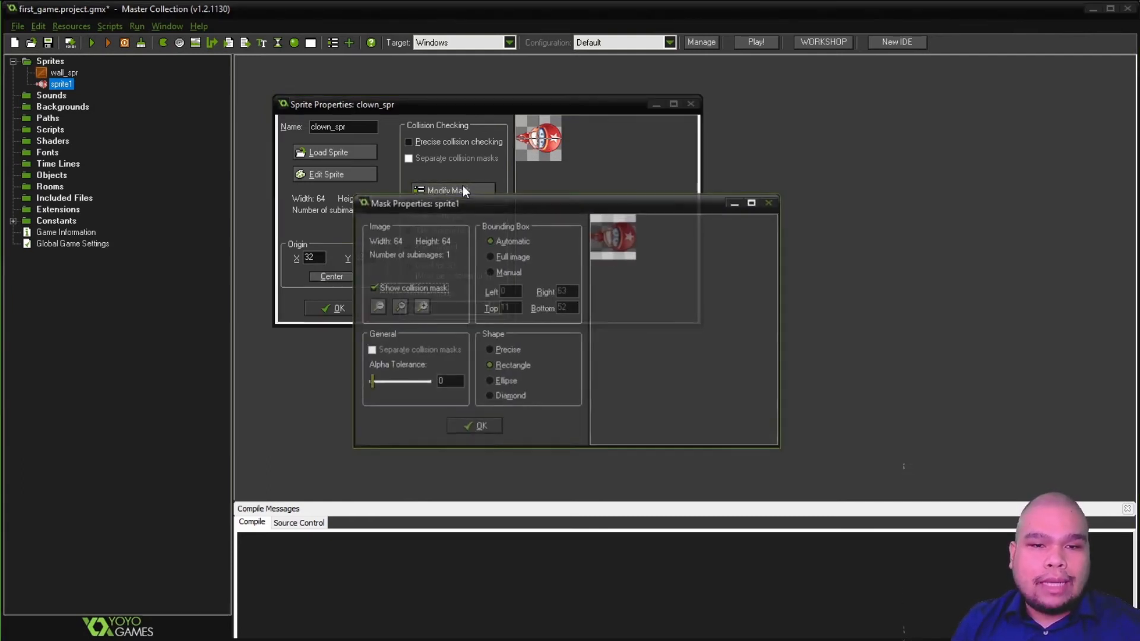
left_click(491, 380)
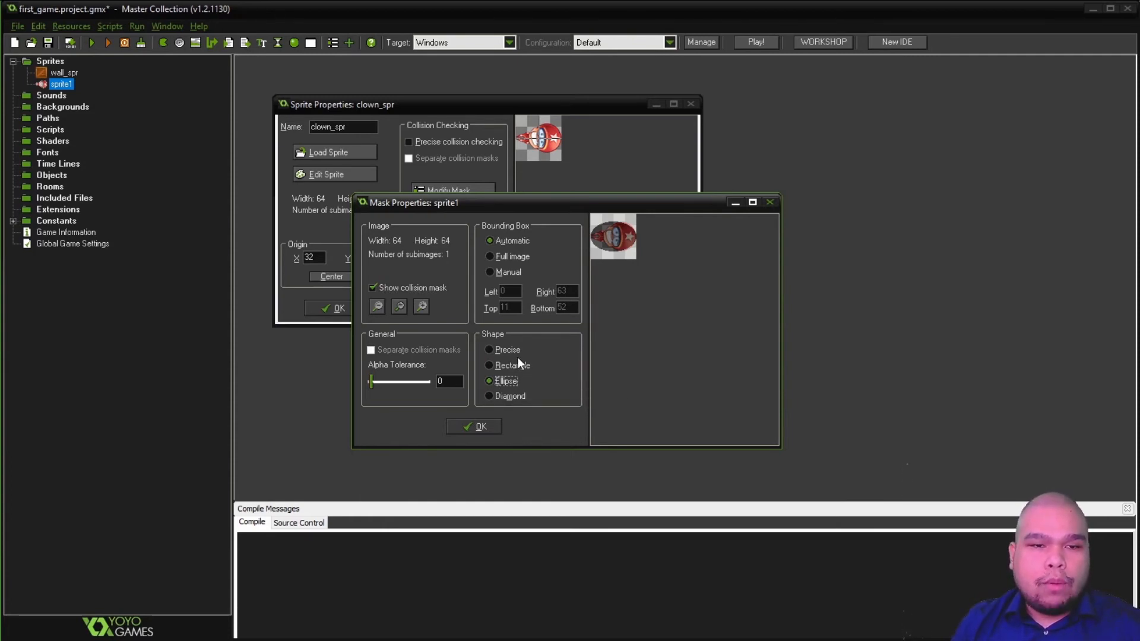
left_click(489, 395)
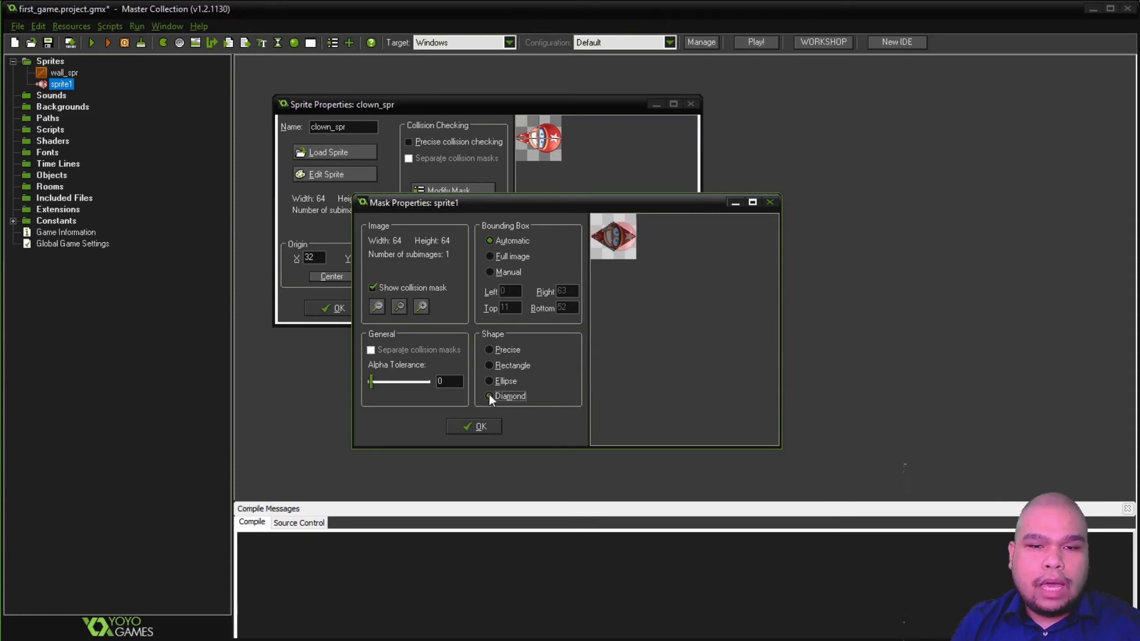
left_click(489, 380)
left_click(489, 365)
left_click(499, 351)
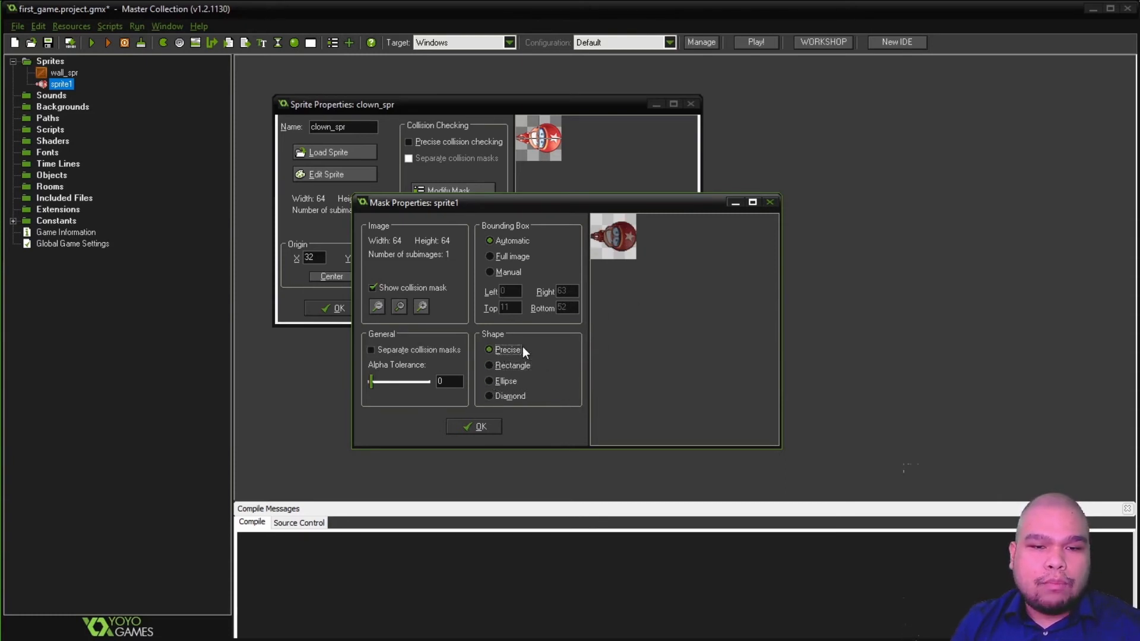
left_click(500, 377)
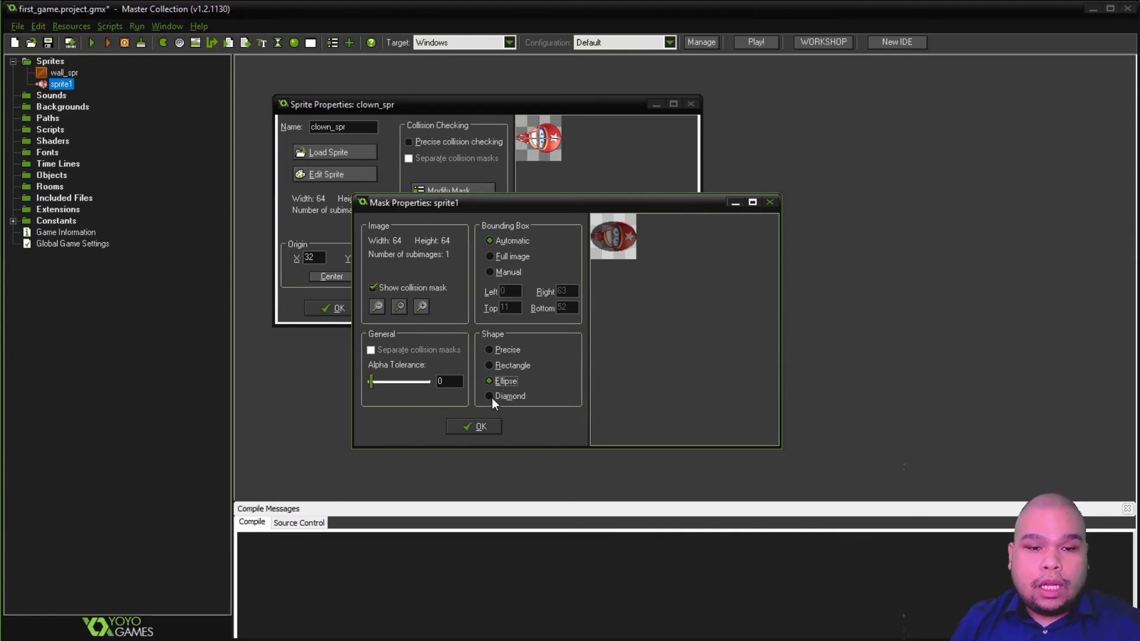
left_click(474, 425)
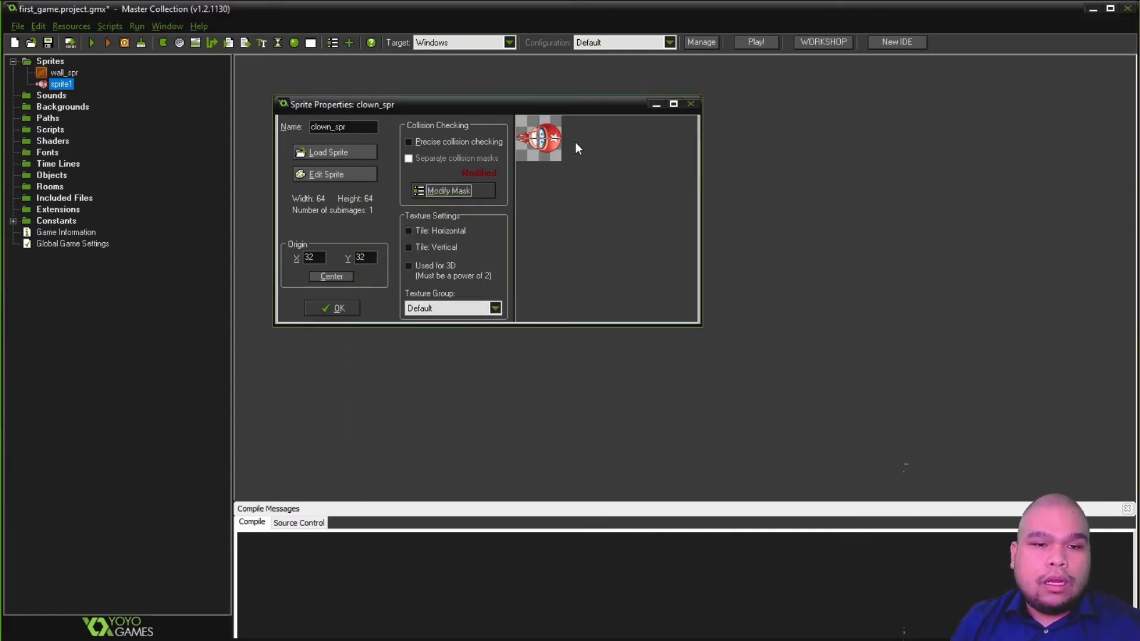
left_click(334, 309)
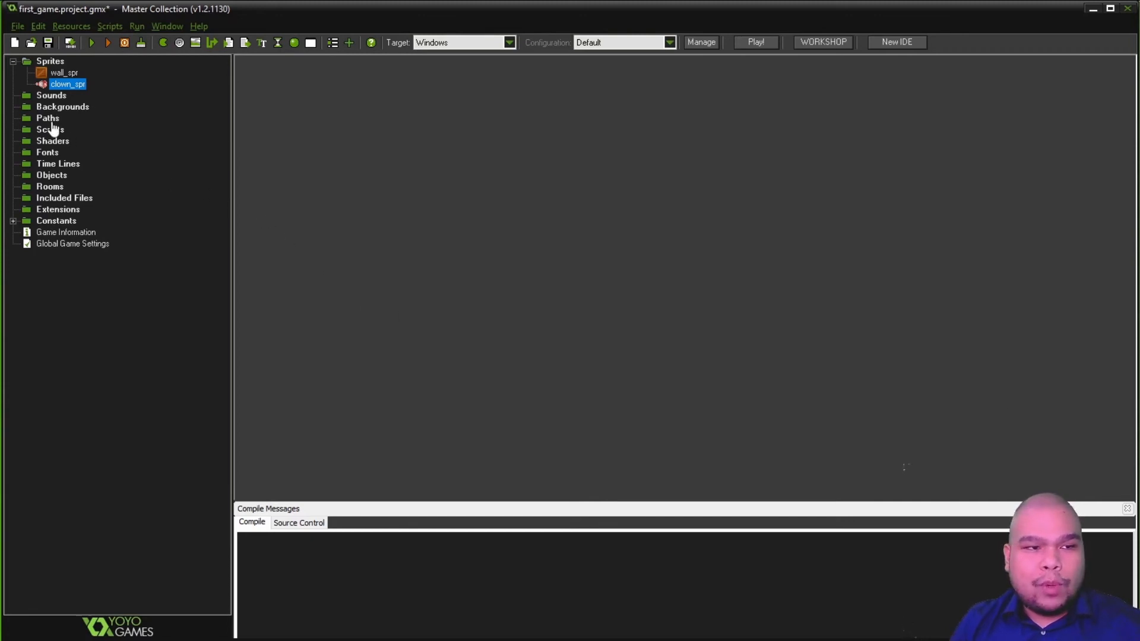
Create a new sound resource in the project and name it bounce_snd.
left_click(51, 96)
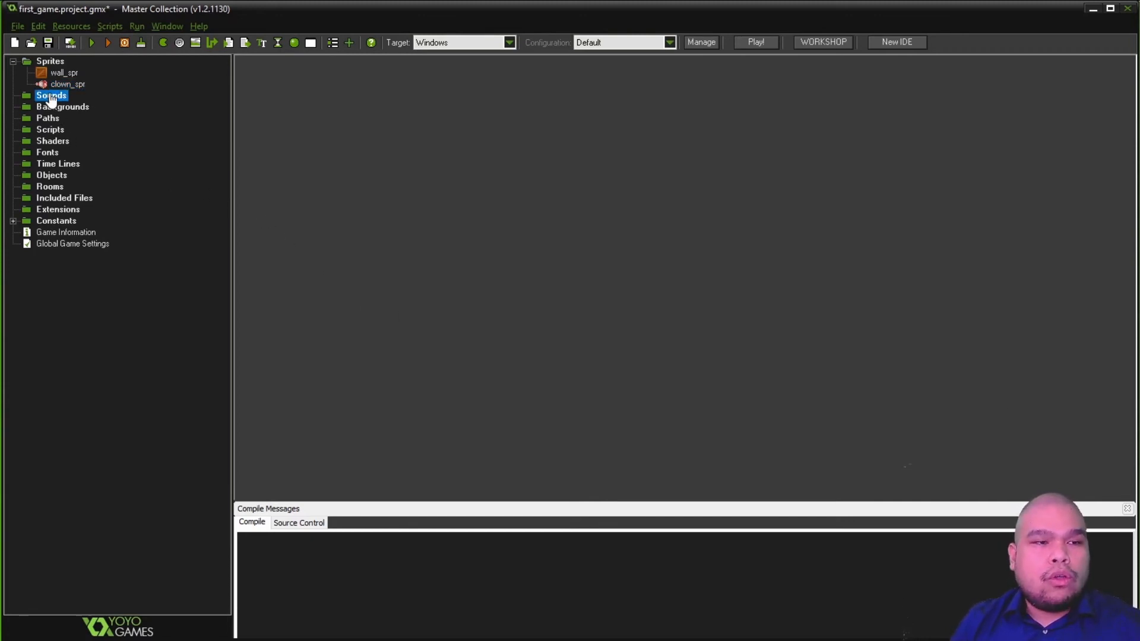
right_click(51, 98)
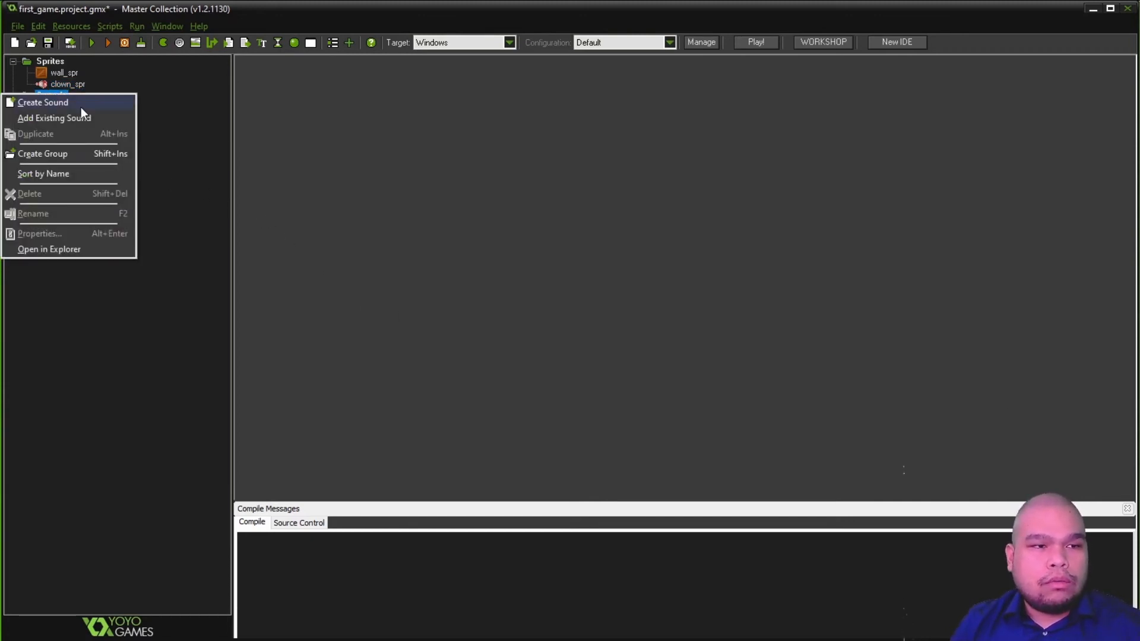
left_click(80, 105)
double_click(368, 146)
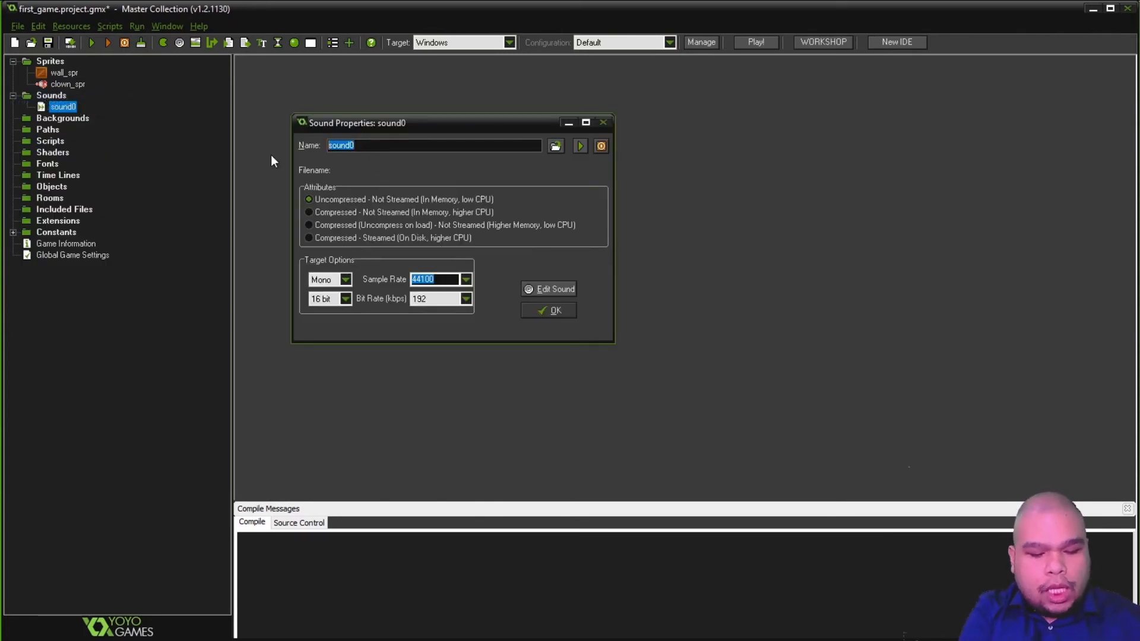
type("bounds")
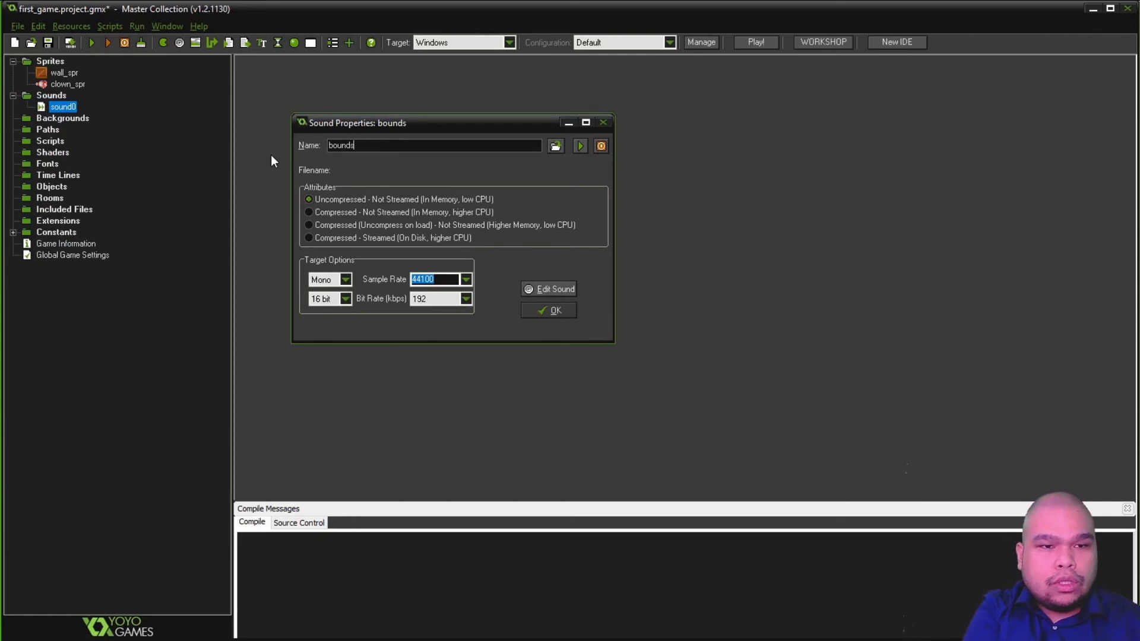
key("BackSpace")
key("BackSpace")
type("ce")
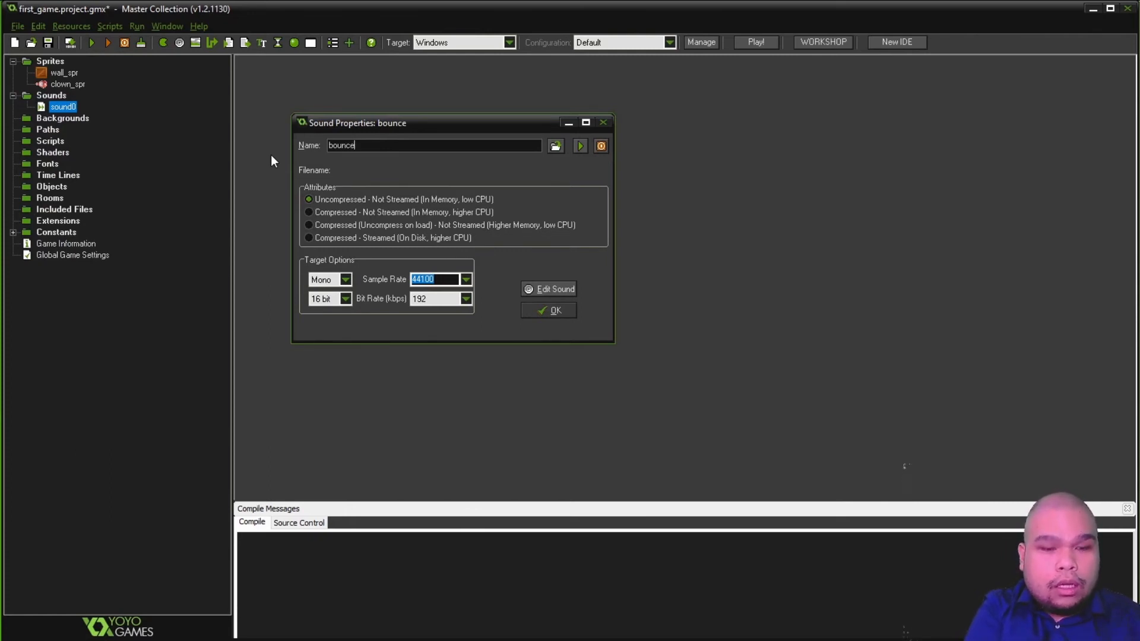
type("_snd")
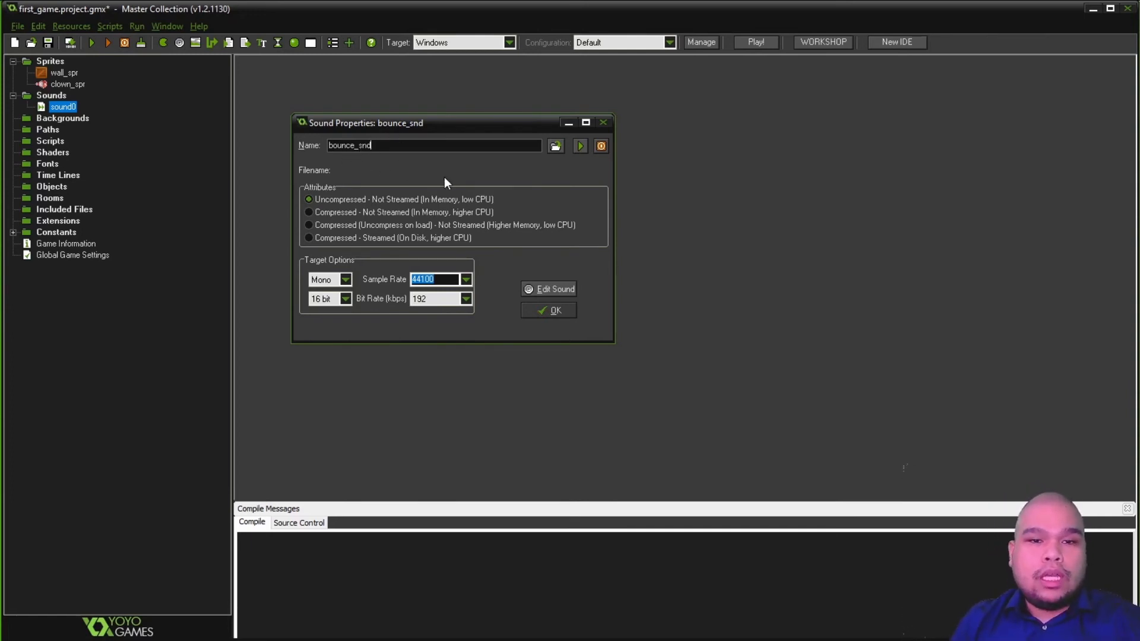
Load the bounce file from the Sample Game sound folder on the Desktop into bounce_snd and confirm the sound properties.
left_click(555, 146)
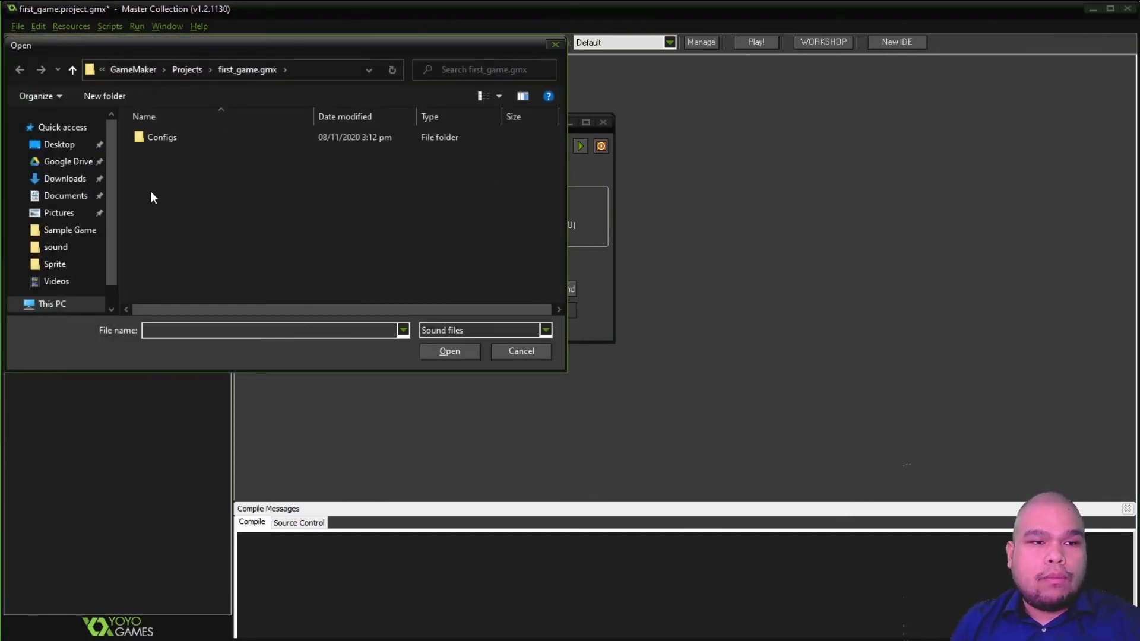
left_click(59, 144)
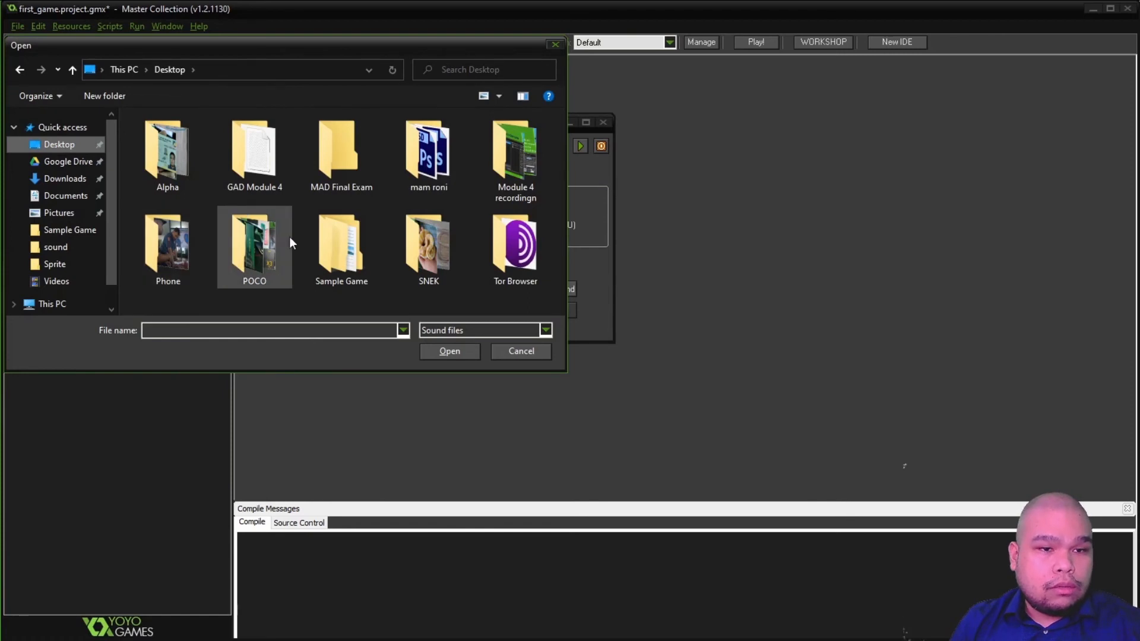
left_click(339, 258)
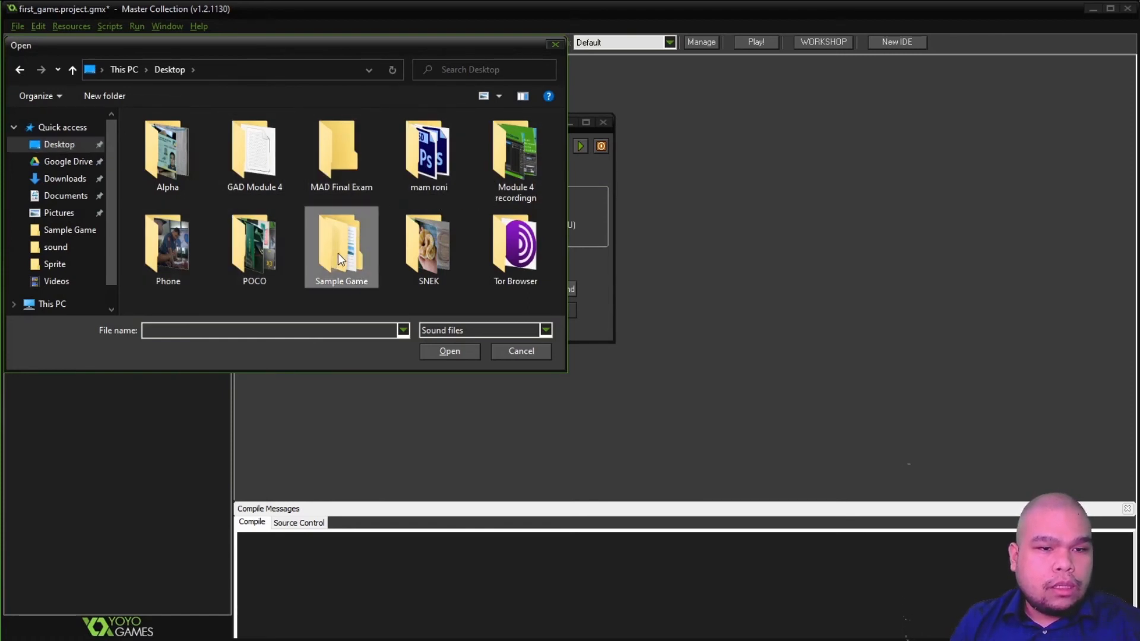
double_click(341, 226)
double_click(162, 186)
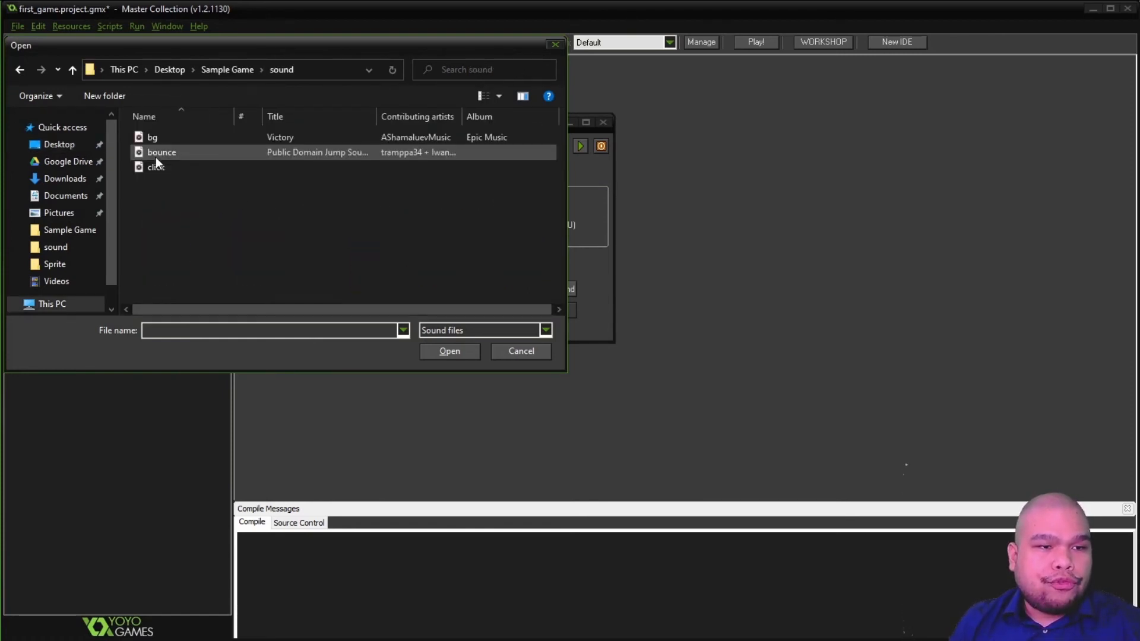
right_click(198, 228)
mouse_move(297, 237)
left_click(391, 252)
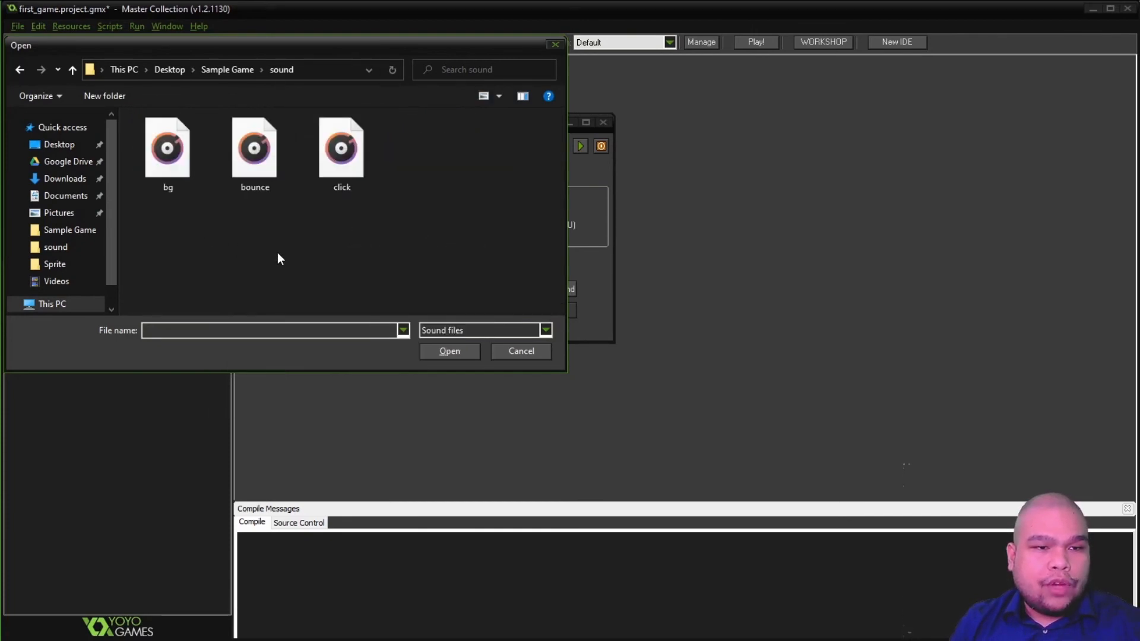
left_click(254, 151)
left_click(460, 354)
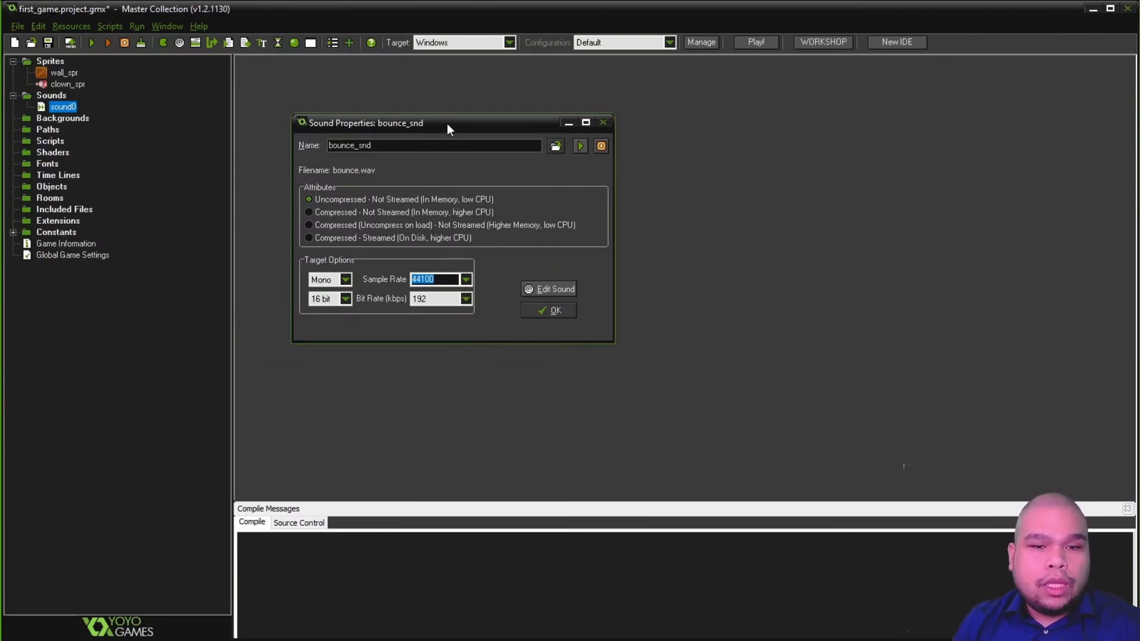
left_click(555, 311)
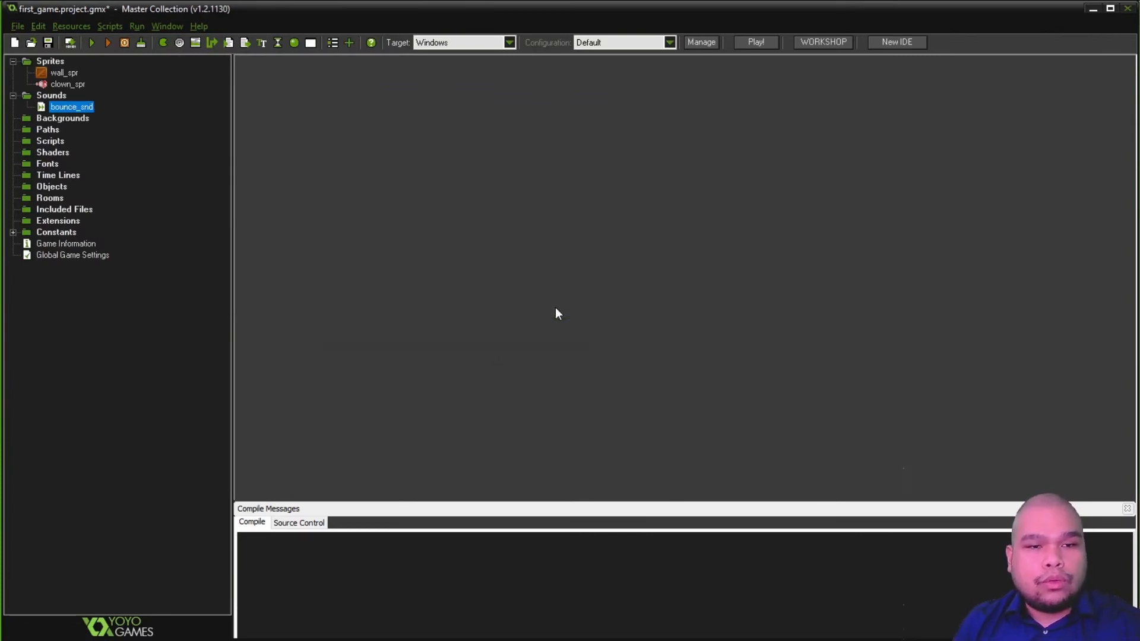
Create a second sound resource in the project and name it click_snd.
right_click(56, 95)
left_click(72, 102)
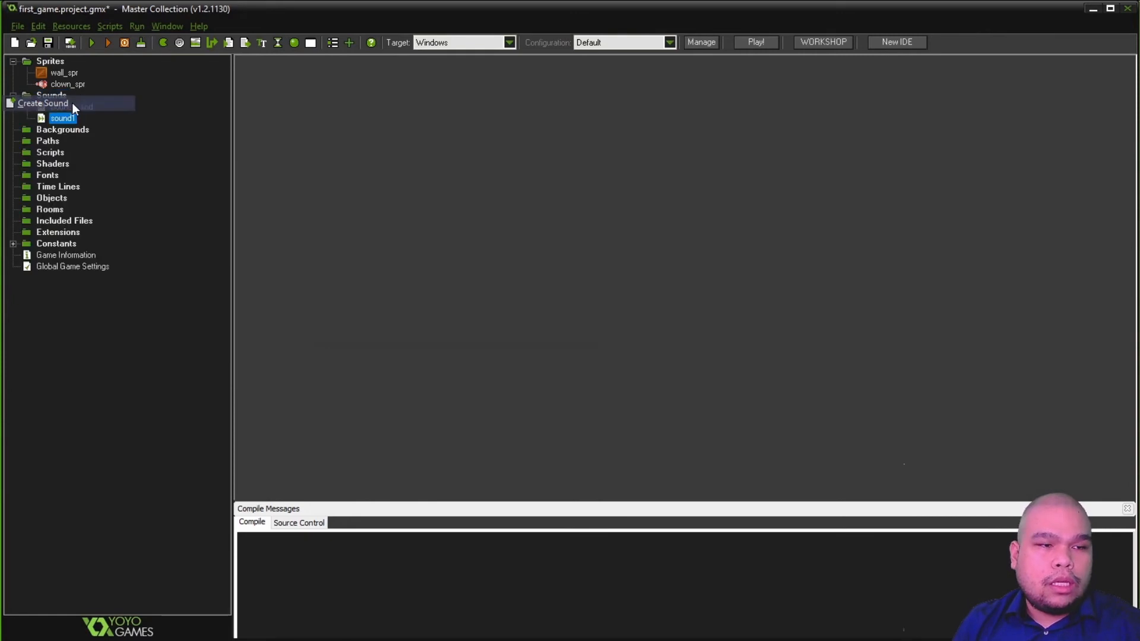
double_click(403, 165)
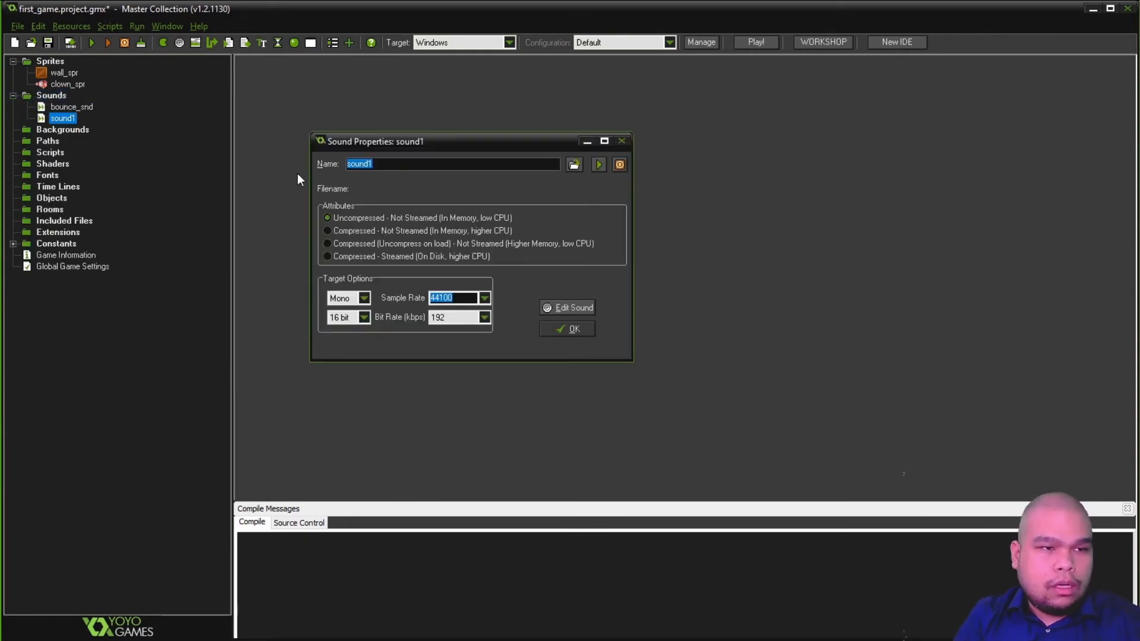
type("click")
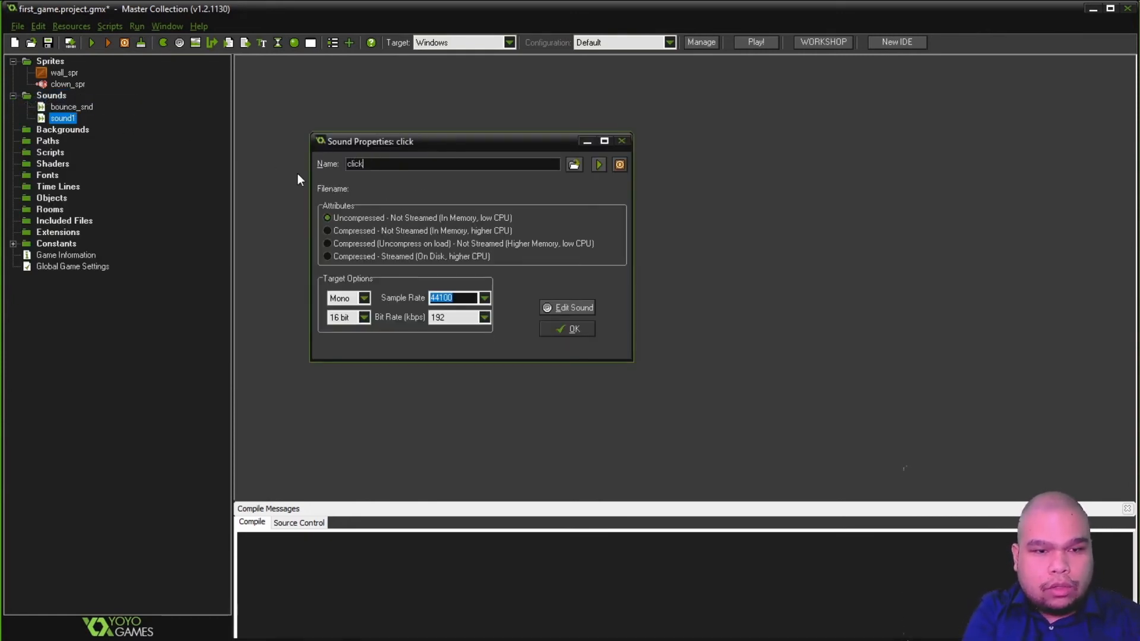
type("_snd")
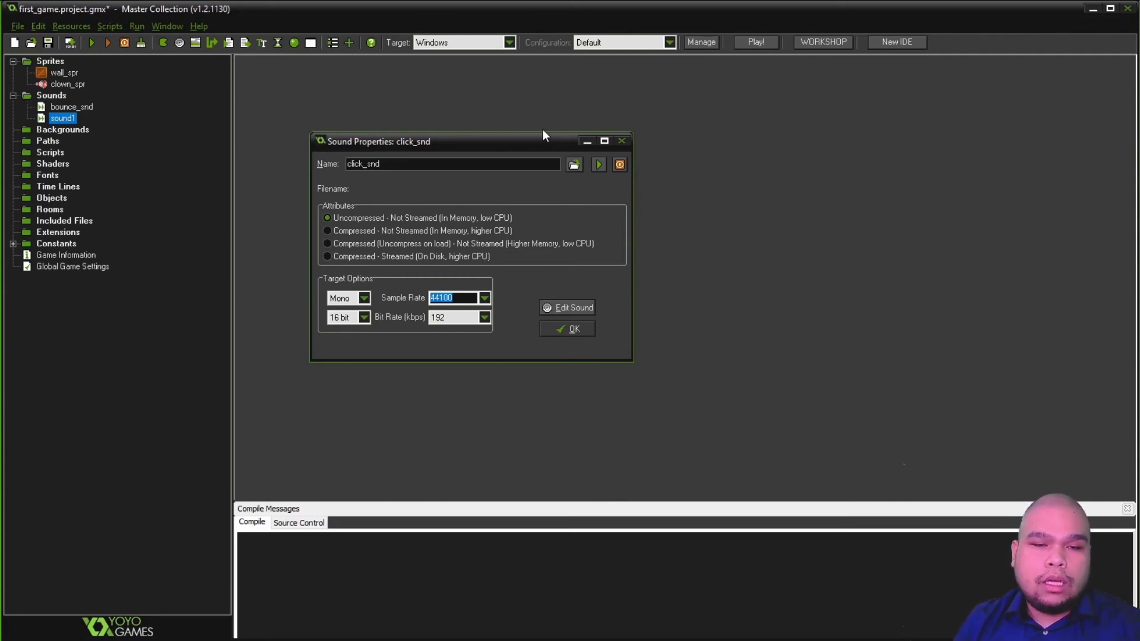
Load the click sound file into click_snd and confirm its properties.
left_click(574, 166)
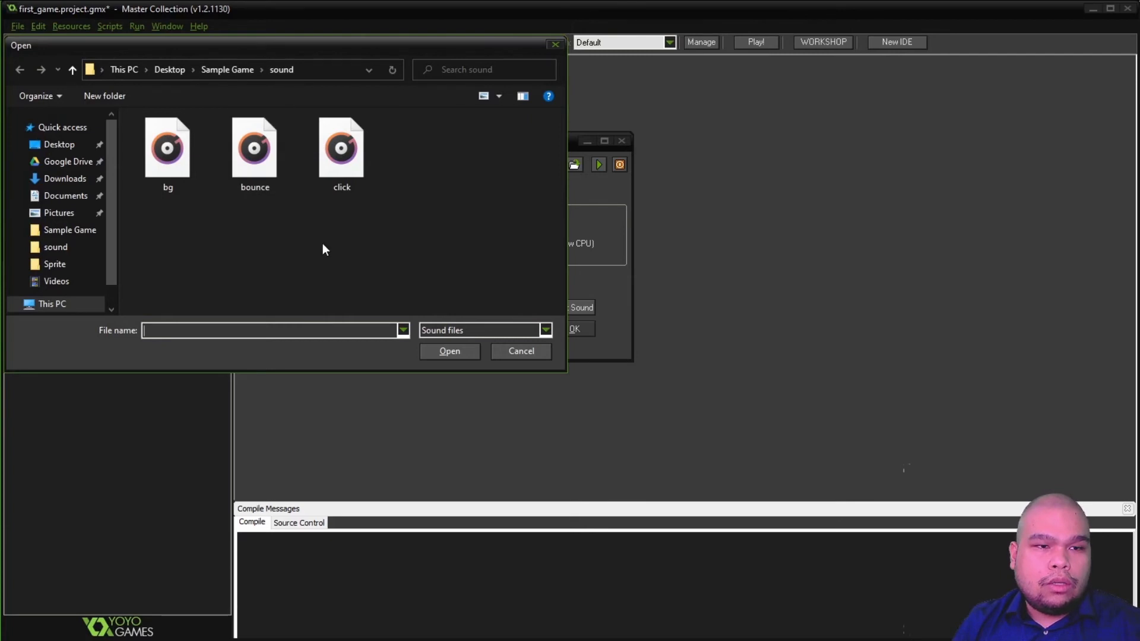
left_click(348, 171)
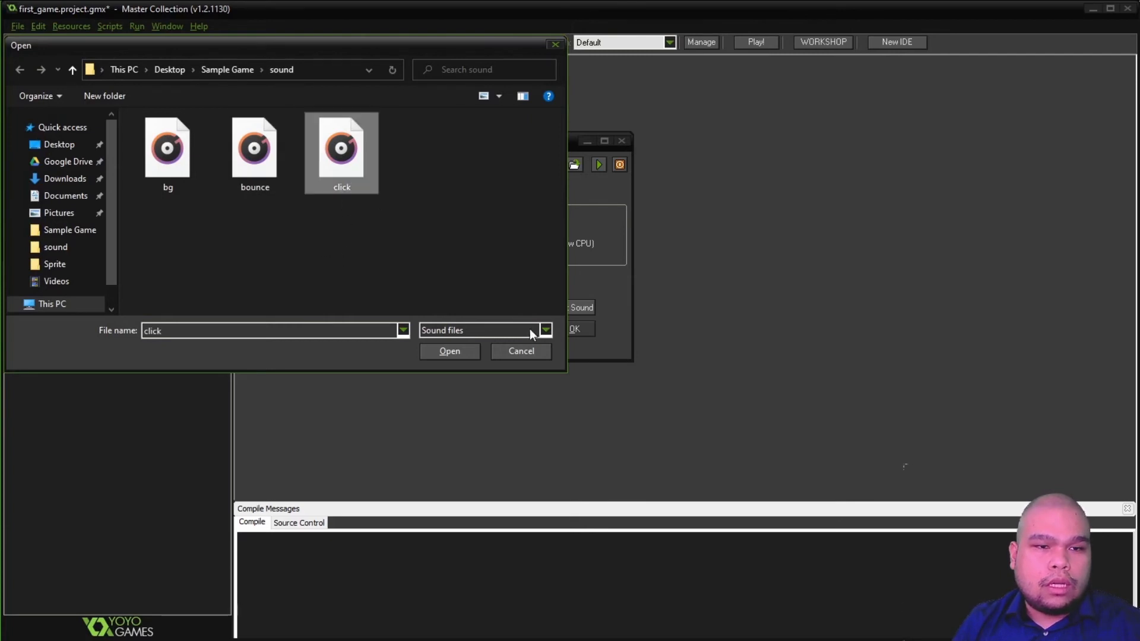
left_click(438, 349)
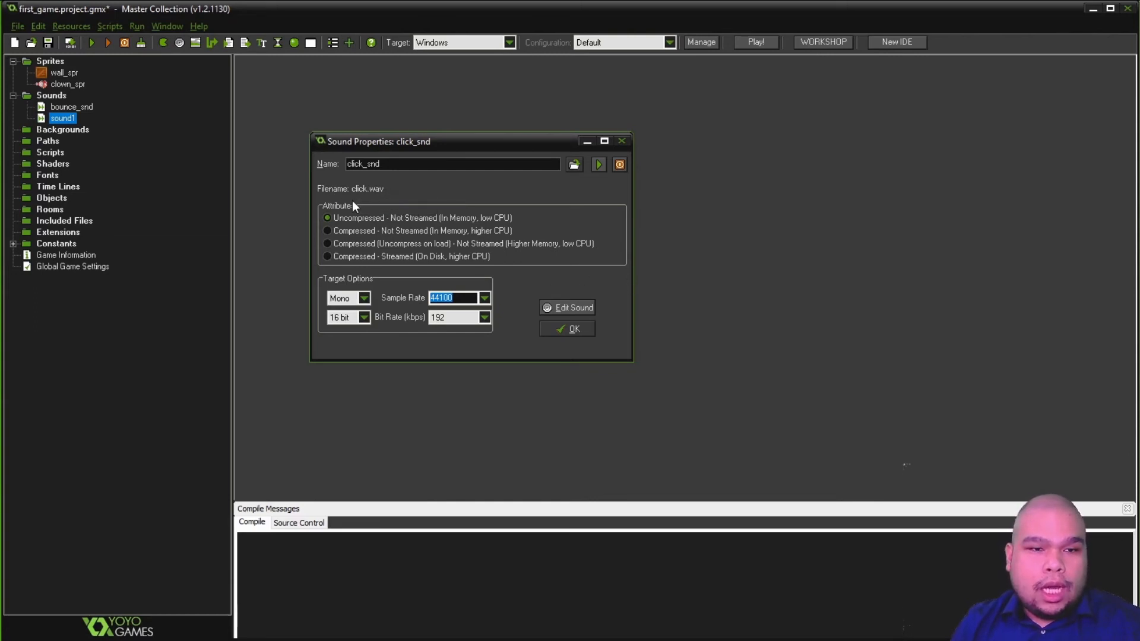
left_click(579, 330)
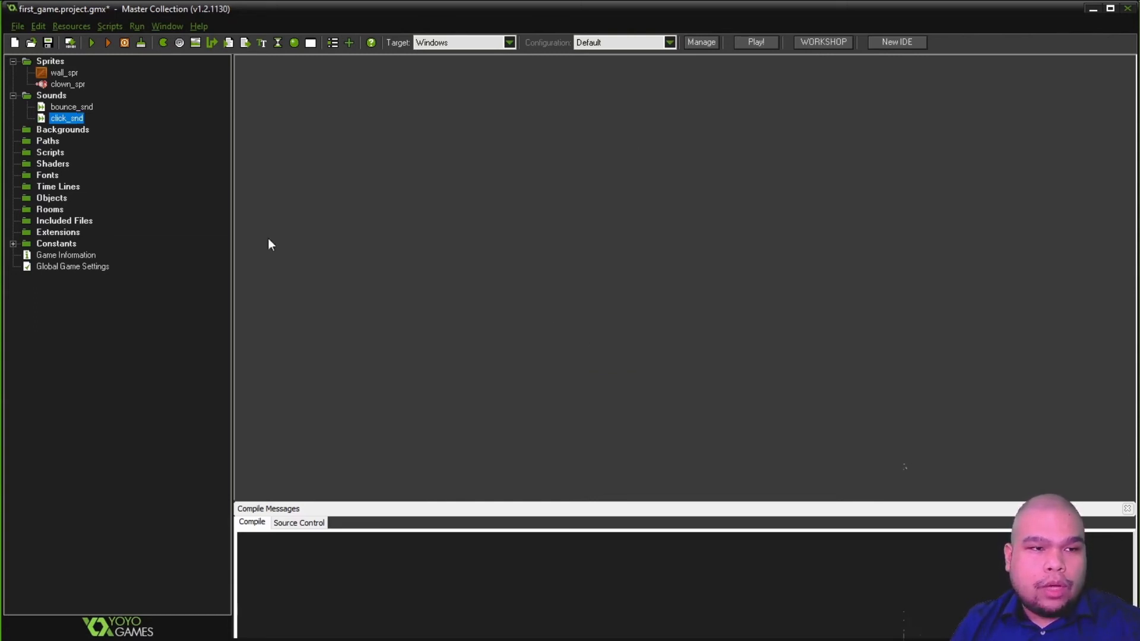
Create a third sound resource in the project and name it background_snd.
right_click(52, 97)
left_click(92, 108)
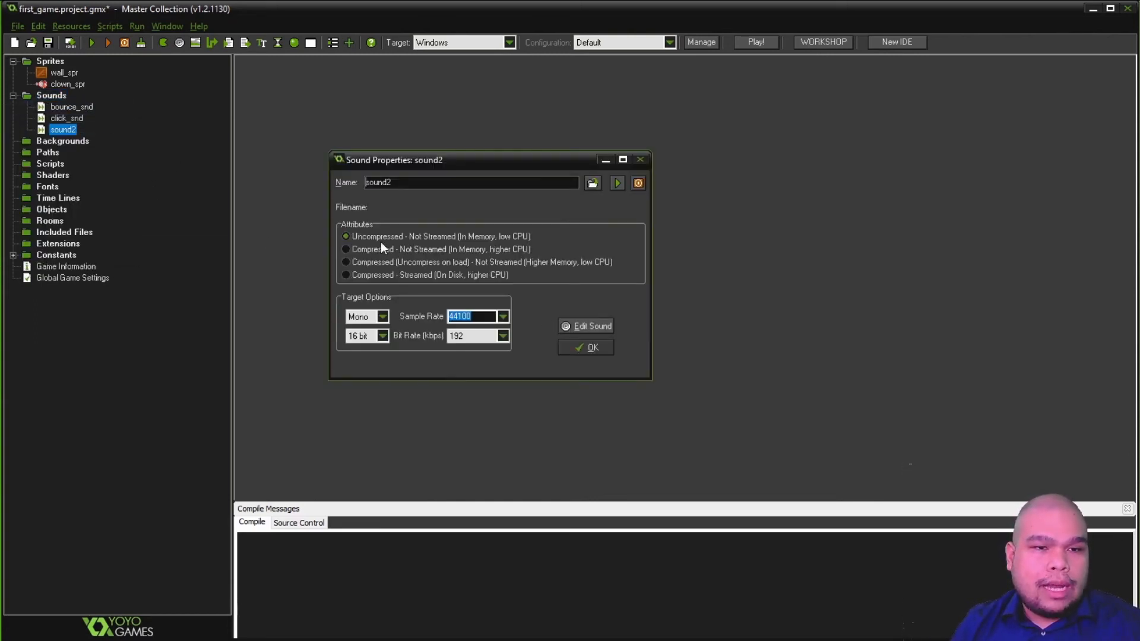
key("ctrl+a")
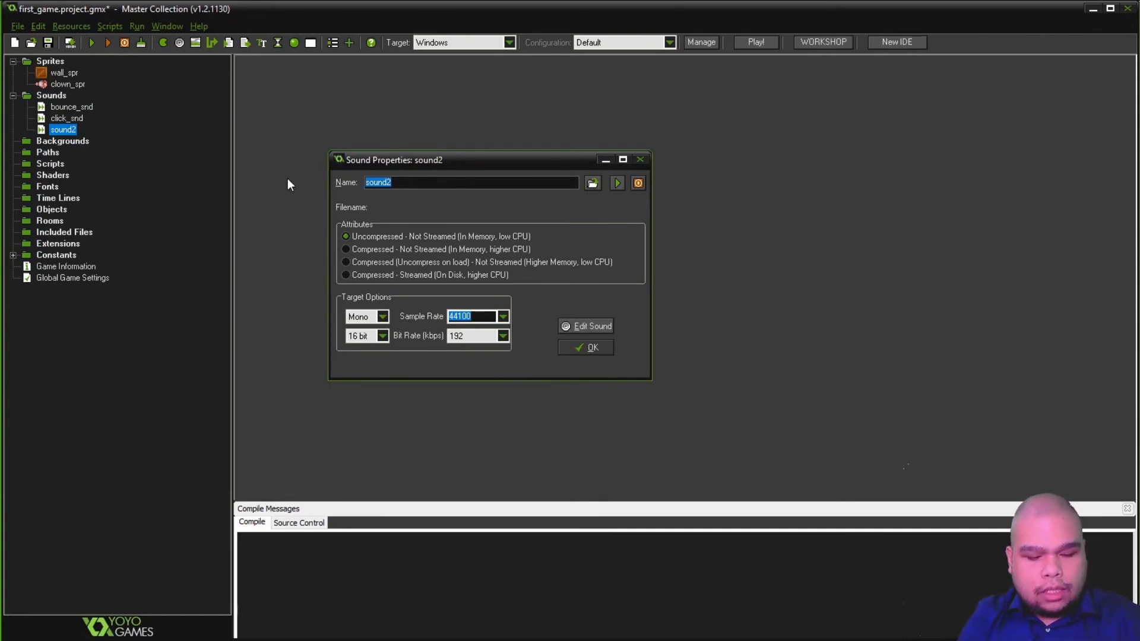
type("ba")
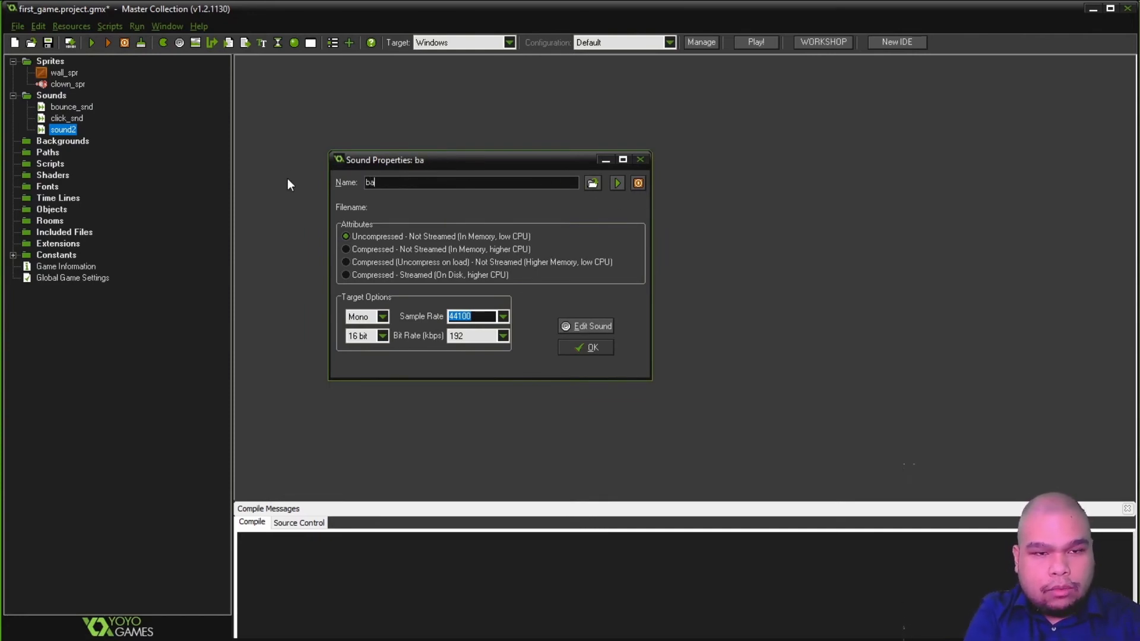
type("ckgr")
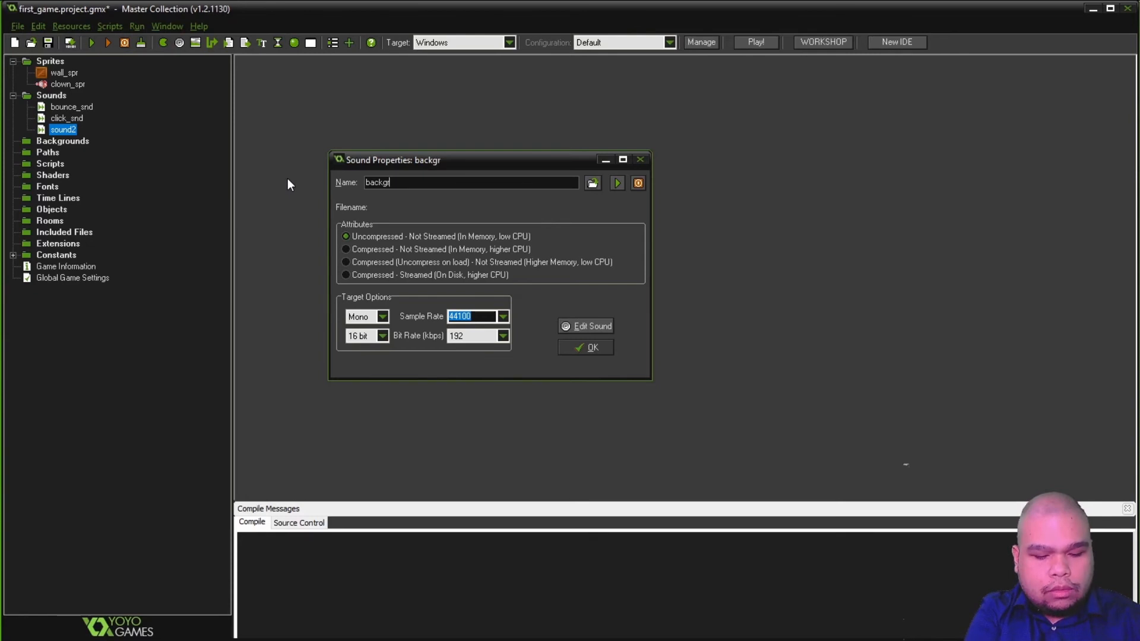
type("ound_snd")
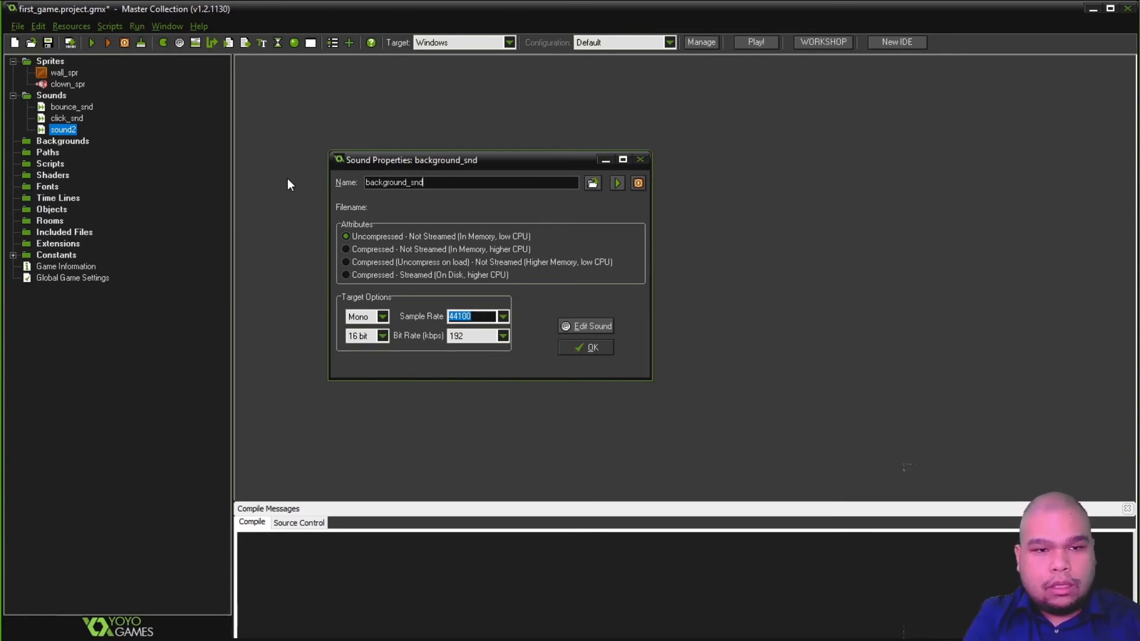
Load the bg sound file into background_snd and confirm its properties.
left_click(592, 183)
left_click(158, 154)
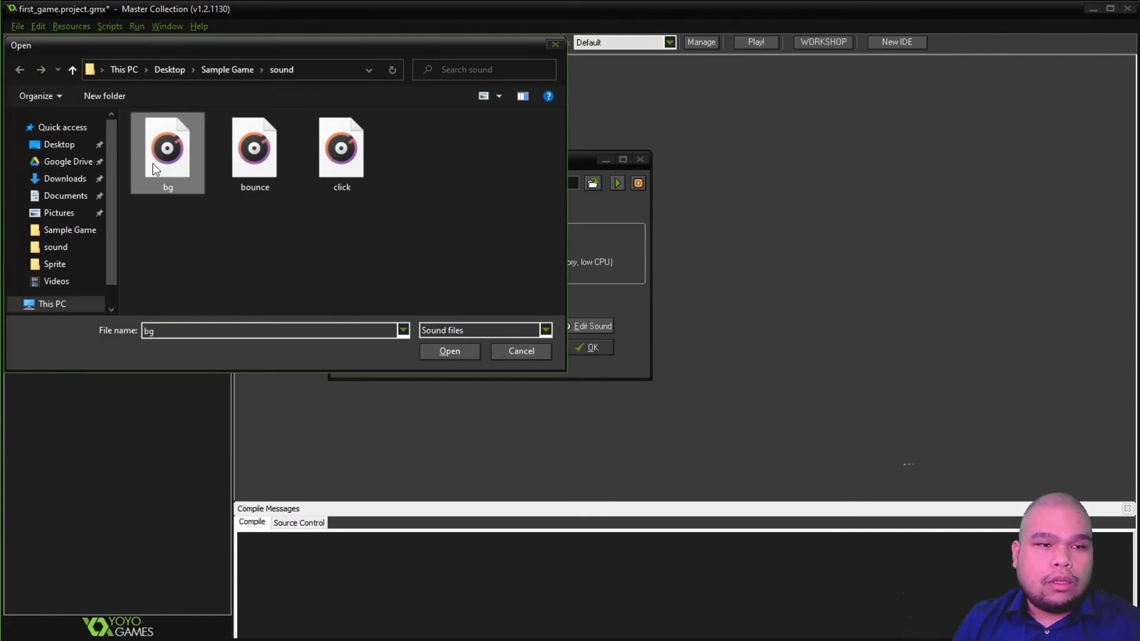
left_click(440, 351)
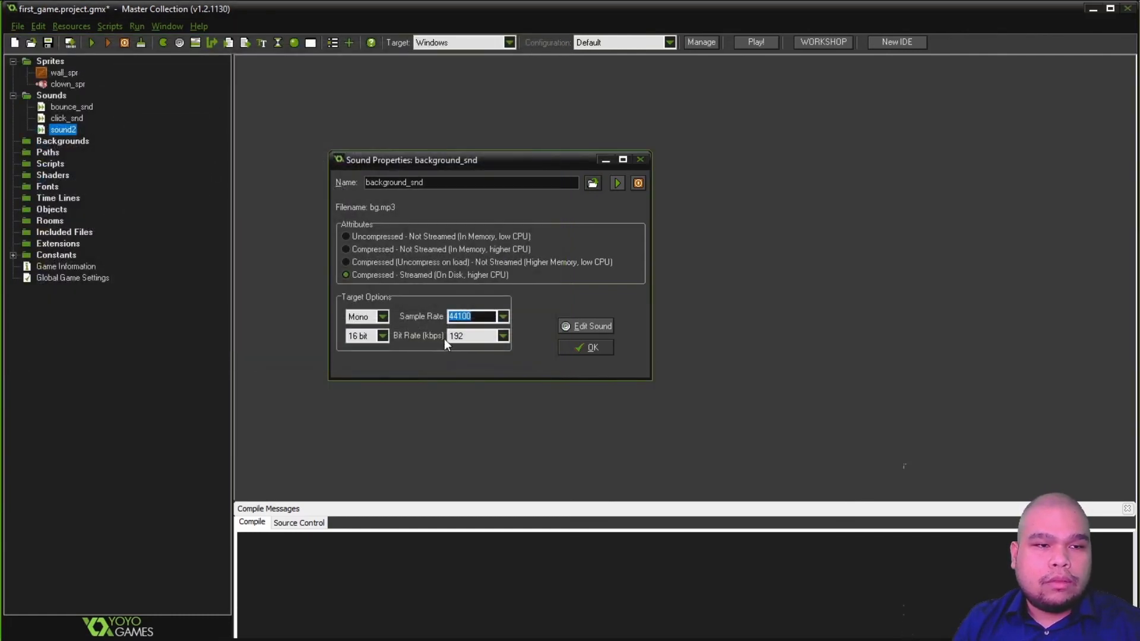
left_click(591, 348)
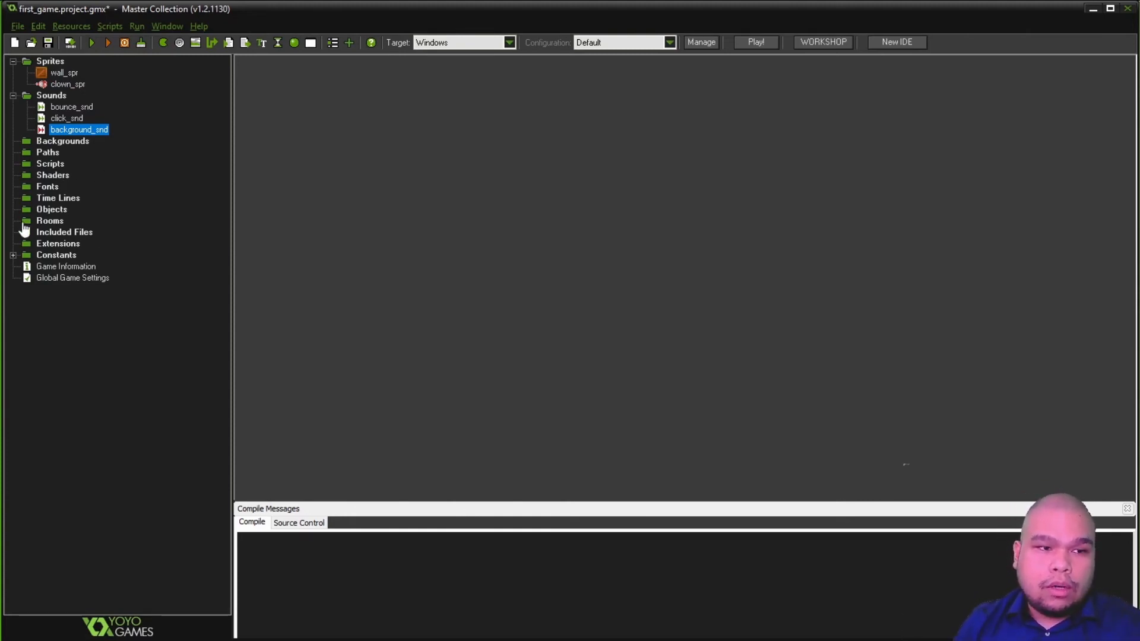
Create a new object resource in the project and name it wall_obj.
left_click(50, 211)
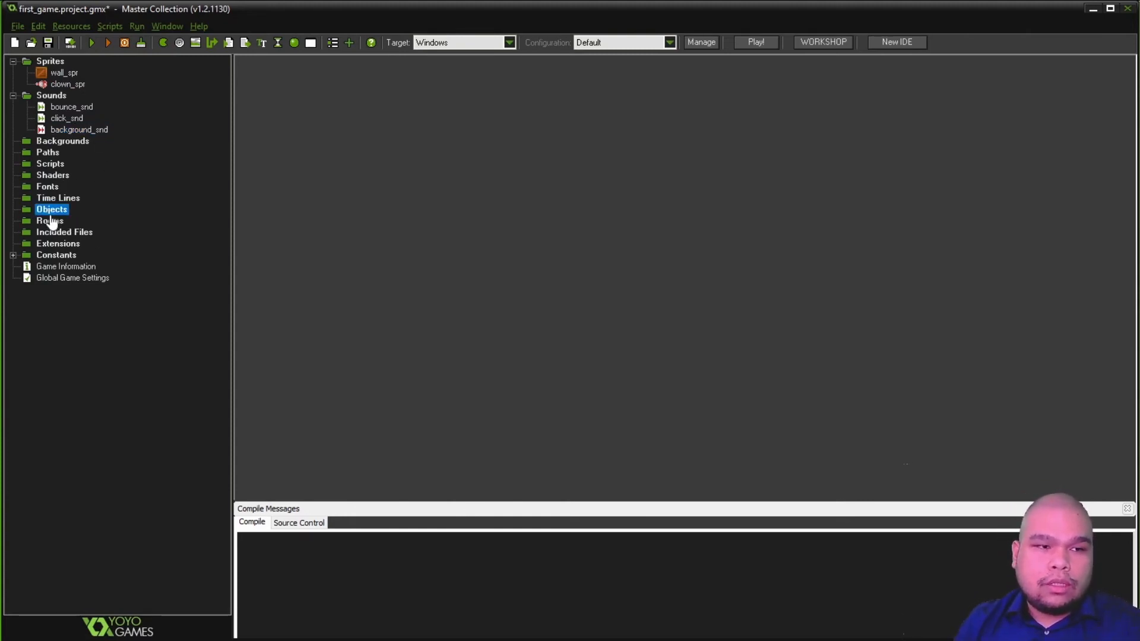
right_click(54, 212)
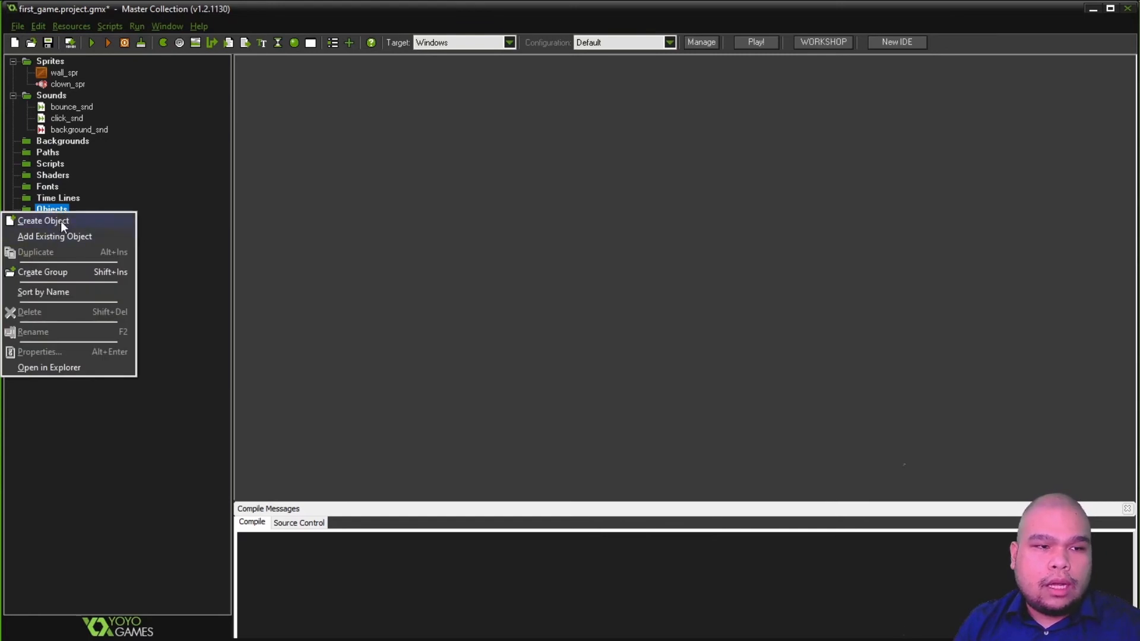
left_click(61, 221)
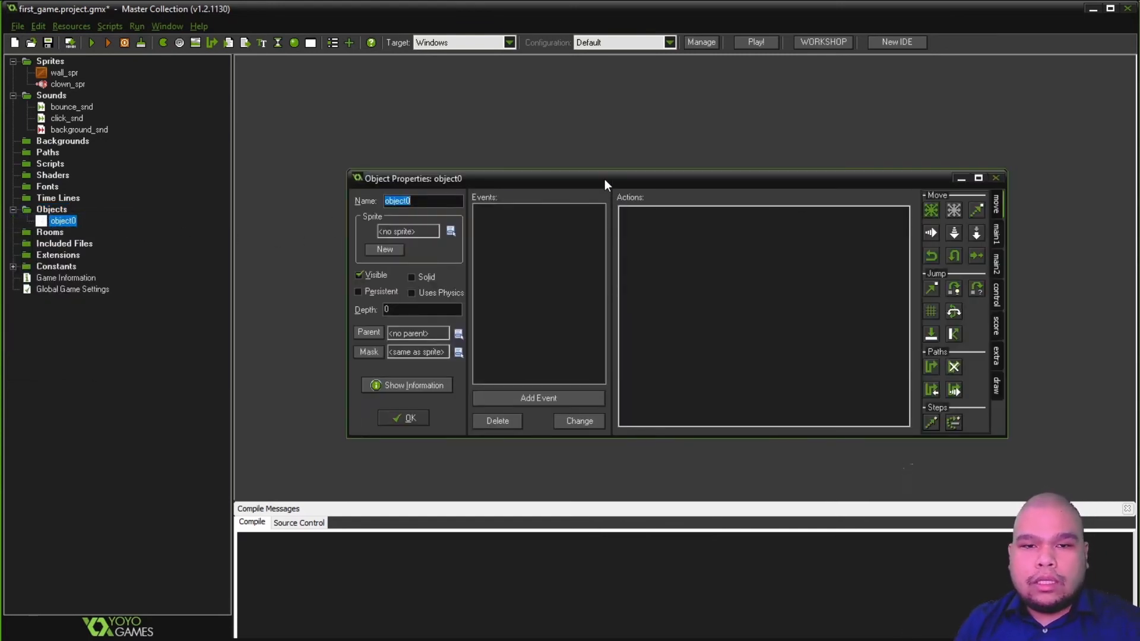
left_click_drag(604, 177, 604, 159)
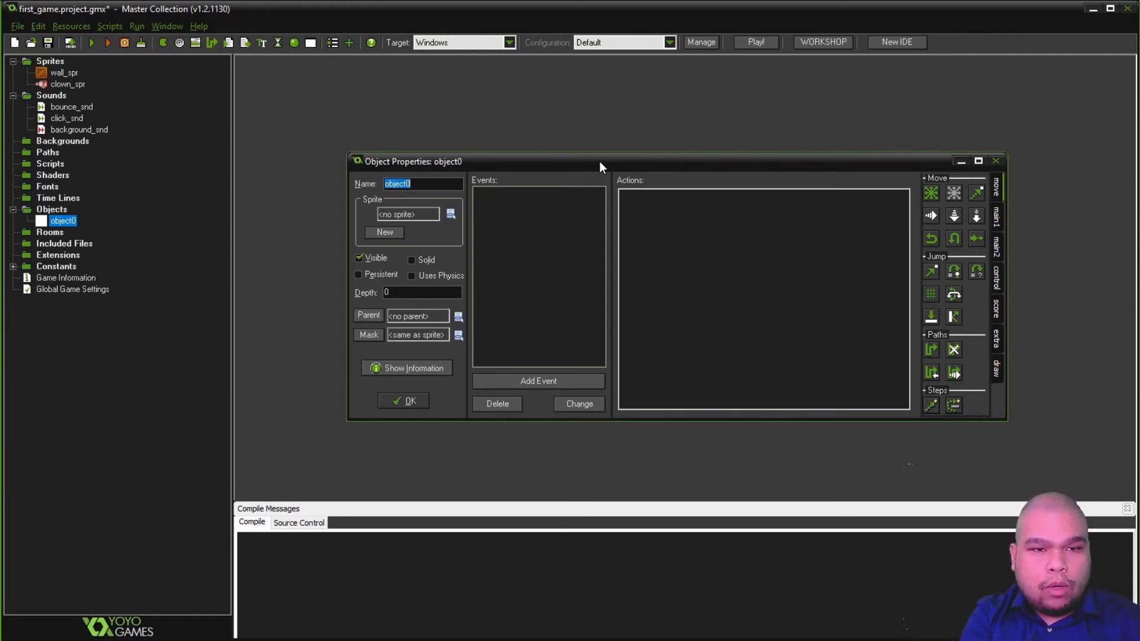
type("wall_obj")
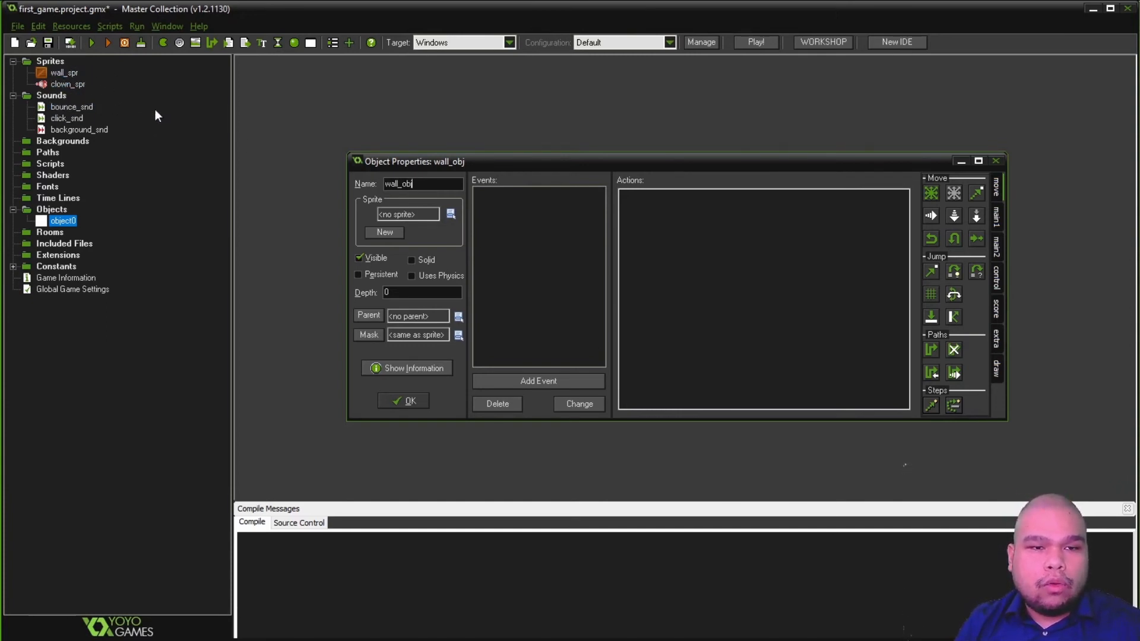
Assign the wall_spr sprite to wall_obj, make the object solid, and confirm its properties.
left_click(450, 213)
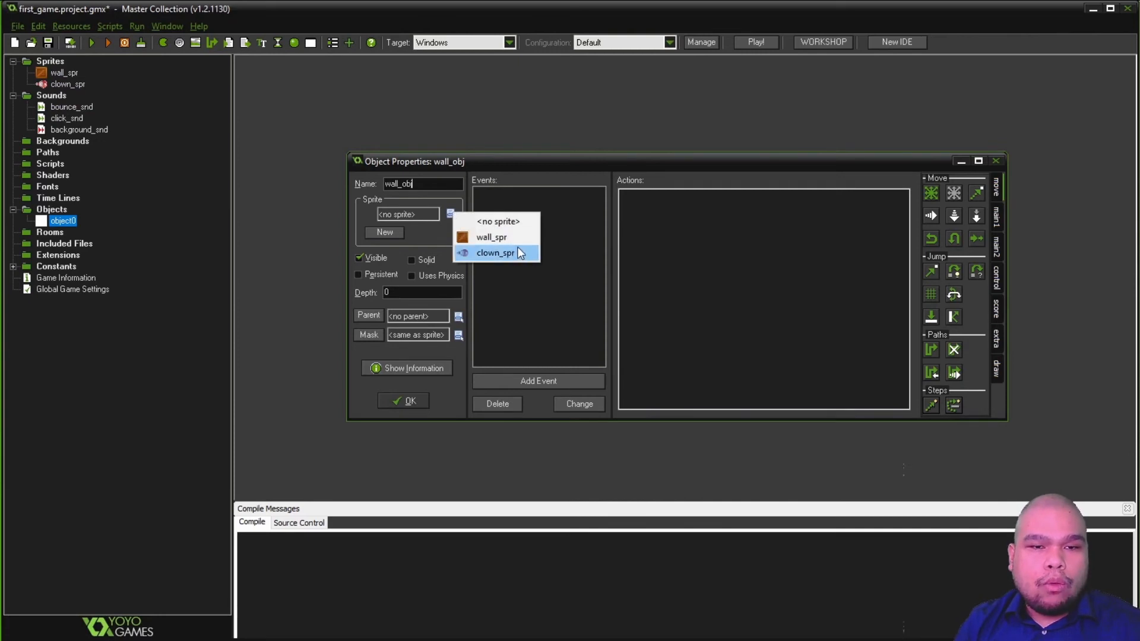
left_click(492, 237)
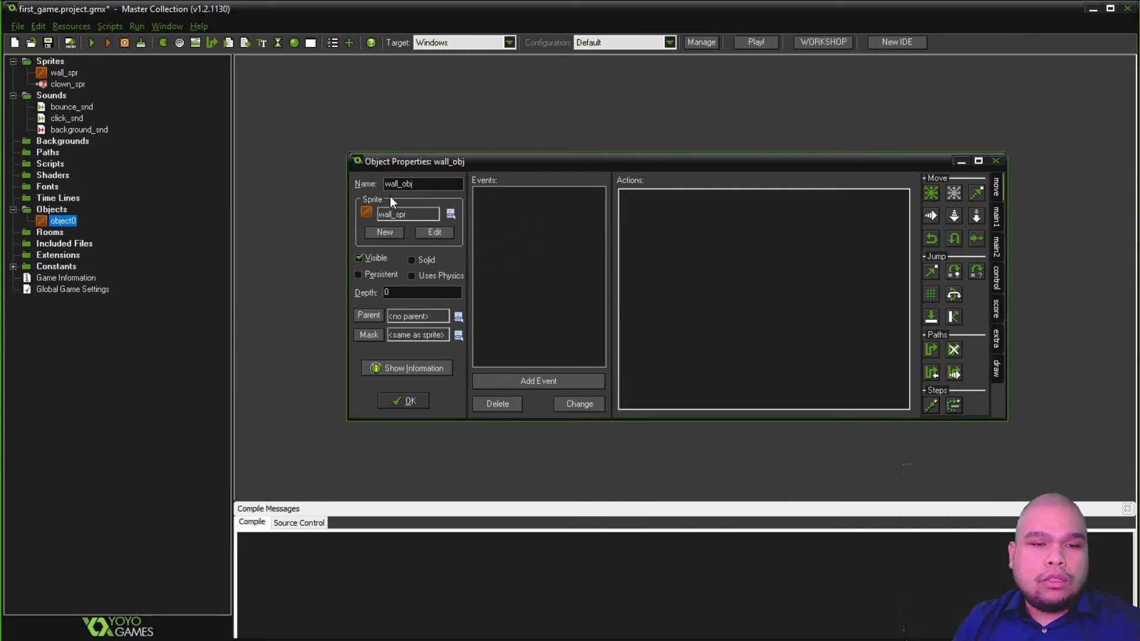
left_click(411, 261)
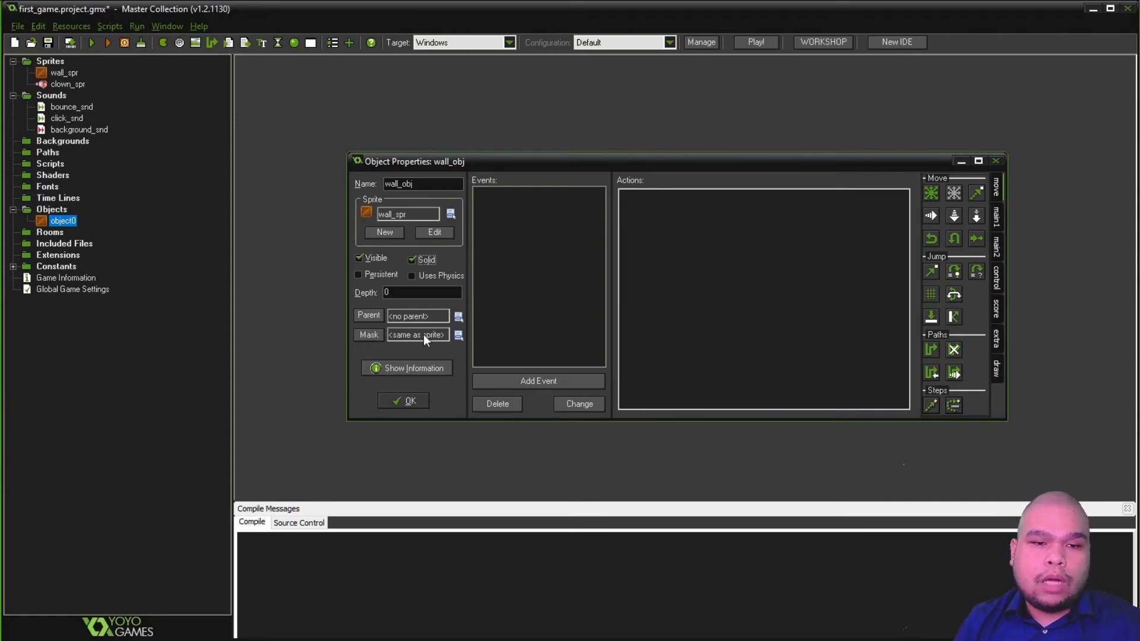
left_click(407, 401)
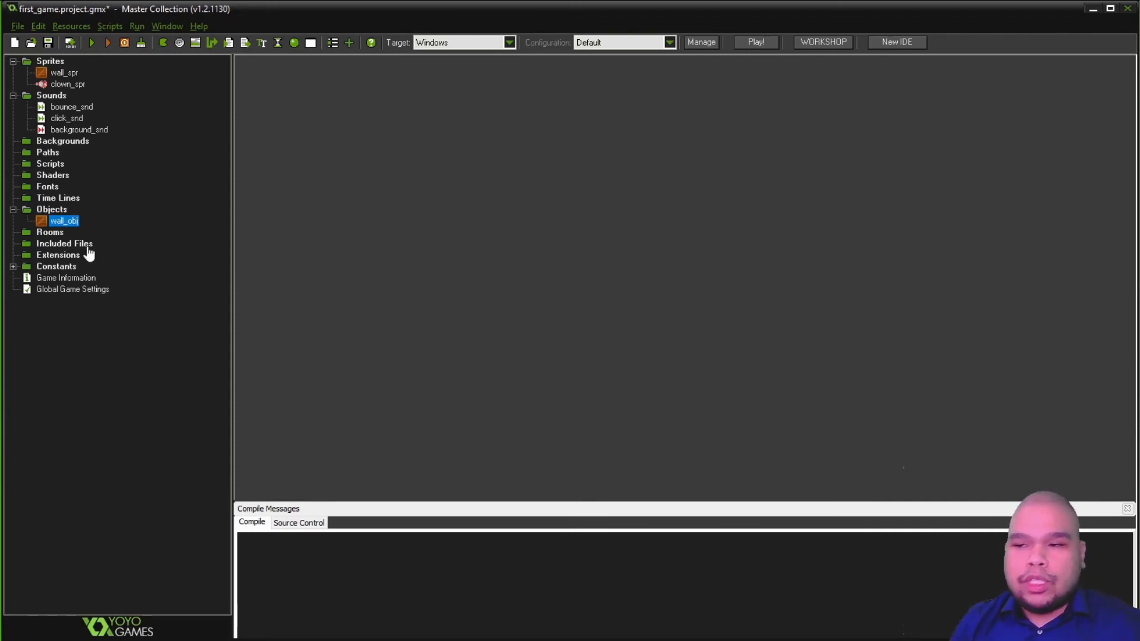
Create a second object resource in the project and name it clown_obj.
right_click(26, 213)
left_click(70, 220)
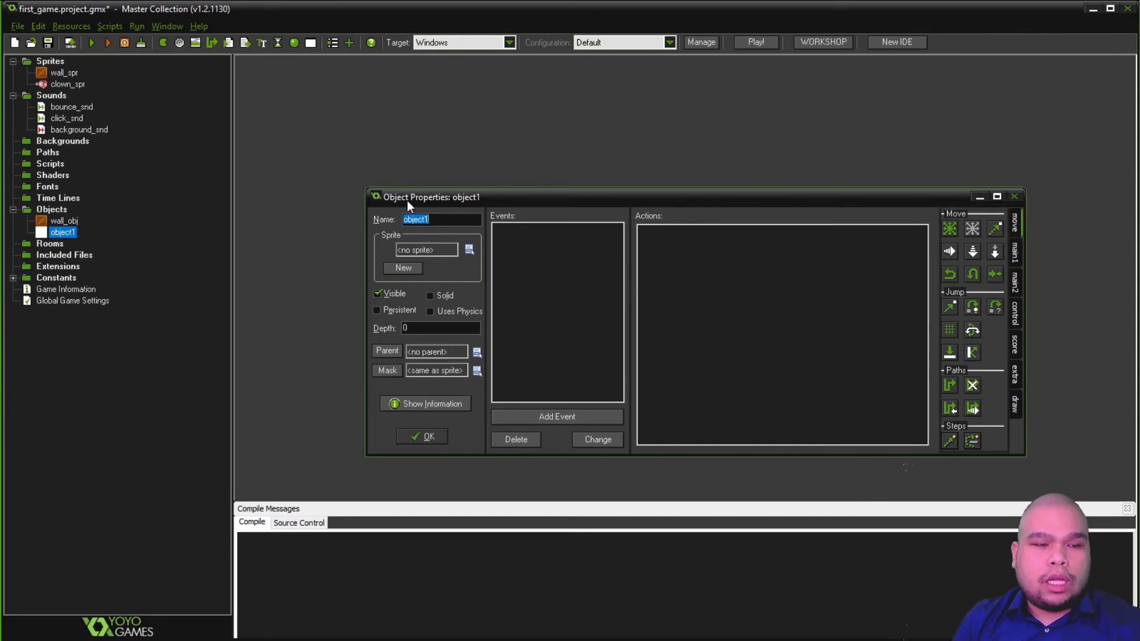
type("clown")
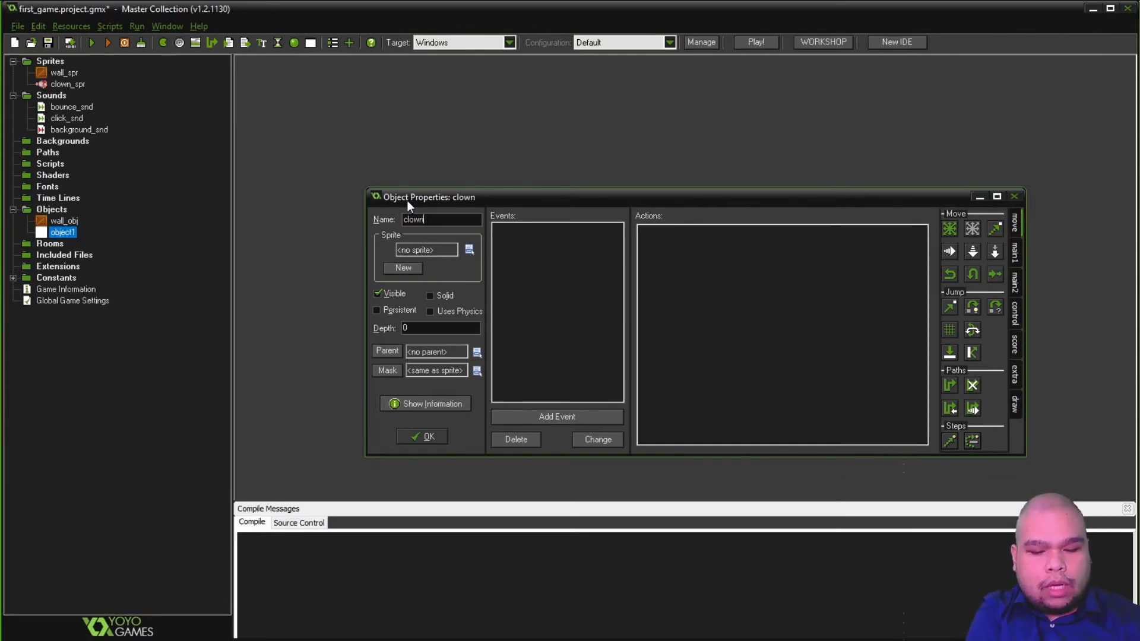
type("_obj")
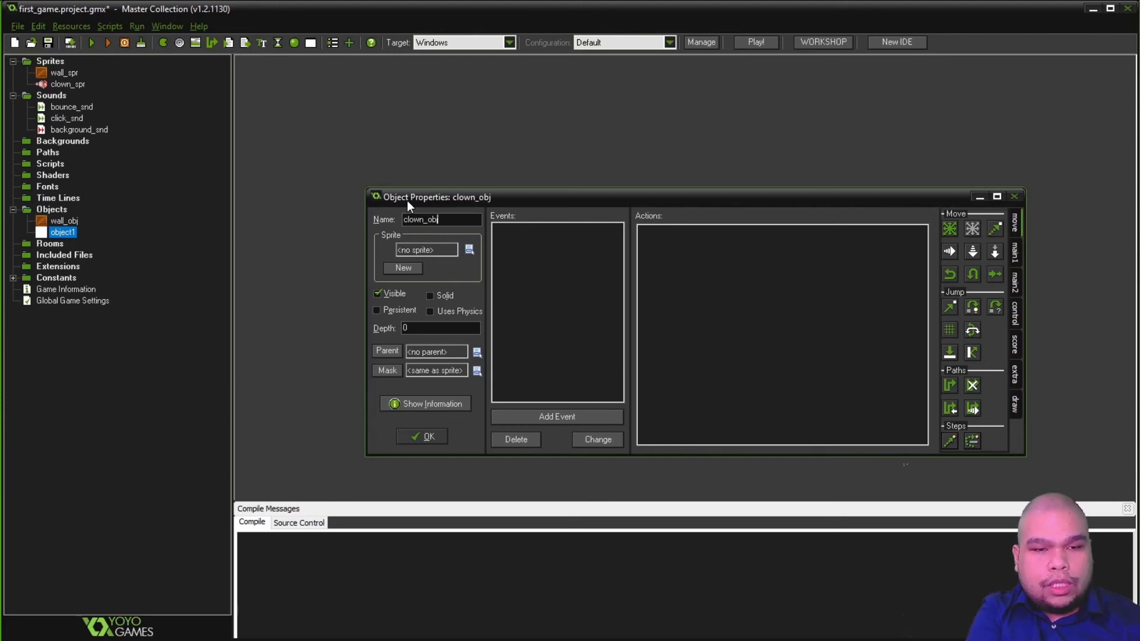
Assign the clown_spr sprite to clown_obj and add a Create event to the object.
left_click(469, 251)
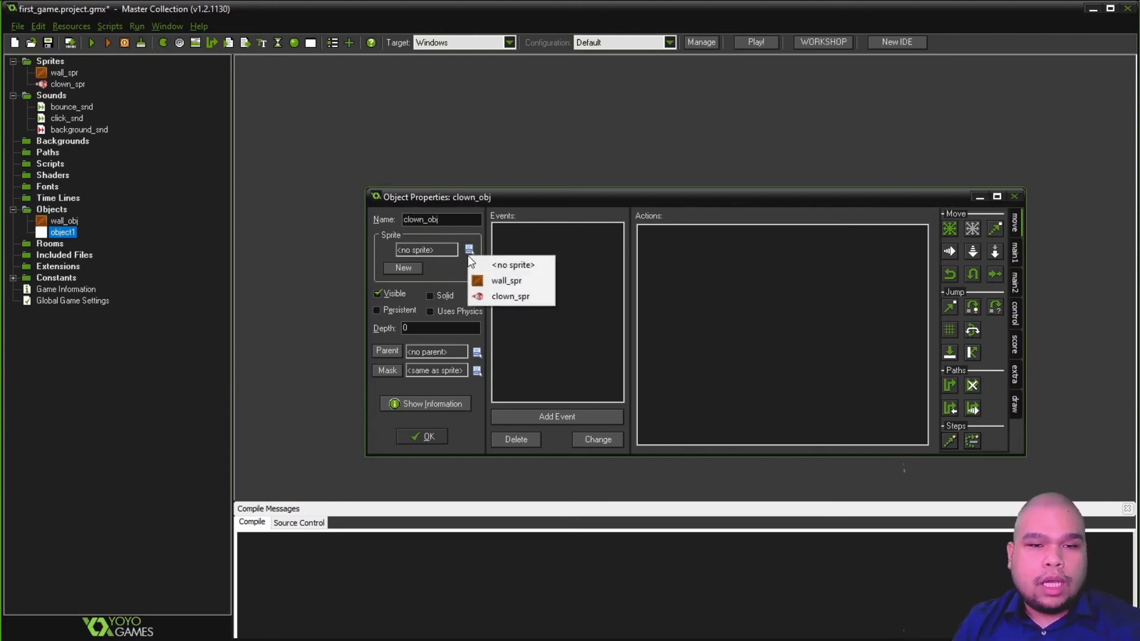
left_click(509, 294)
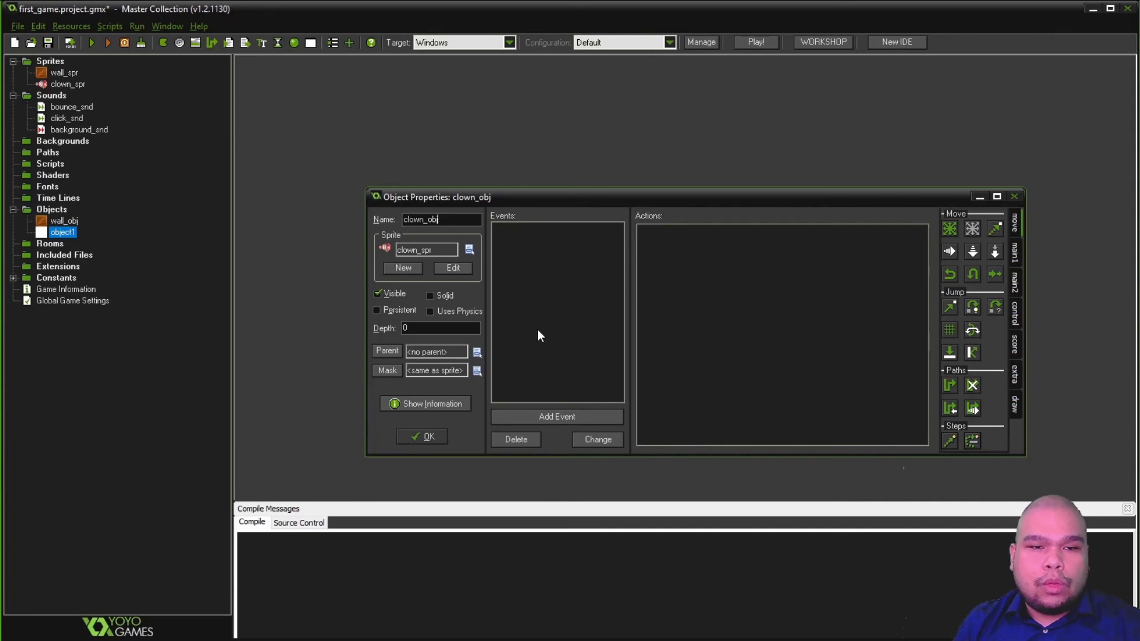
left_click(557, 415)
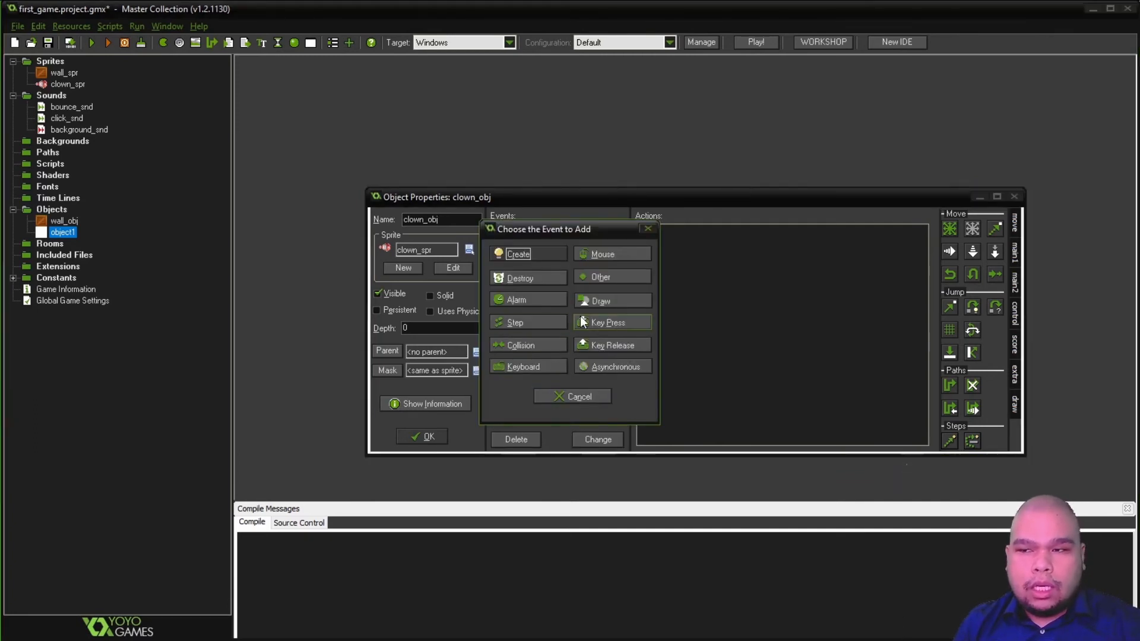
left_click(528, 254)
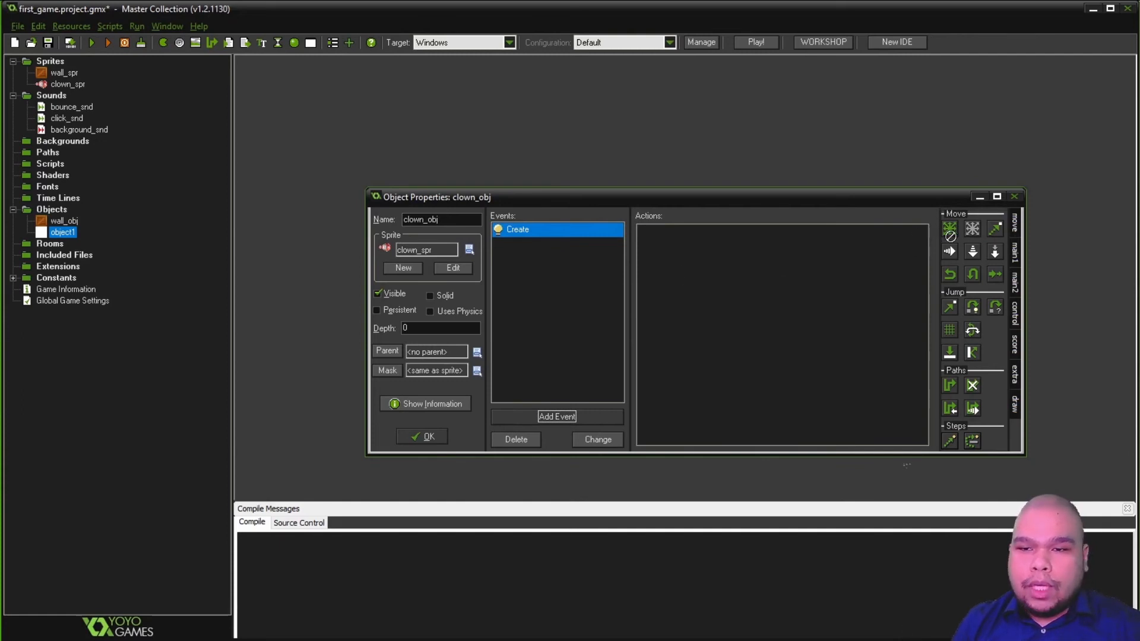
Add a Move Fixed action to clown_obj's Create event, applied to Self, with all eight outward directions selected.
left_click(1017, 226)
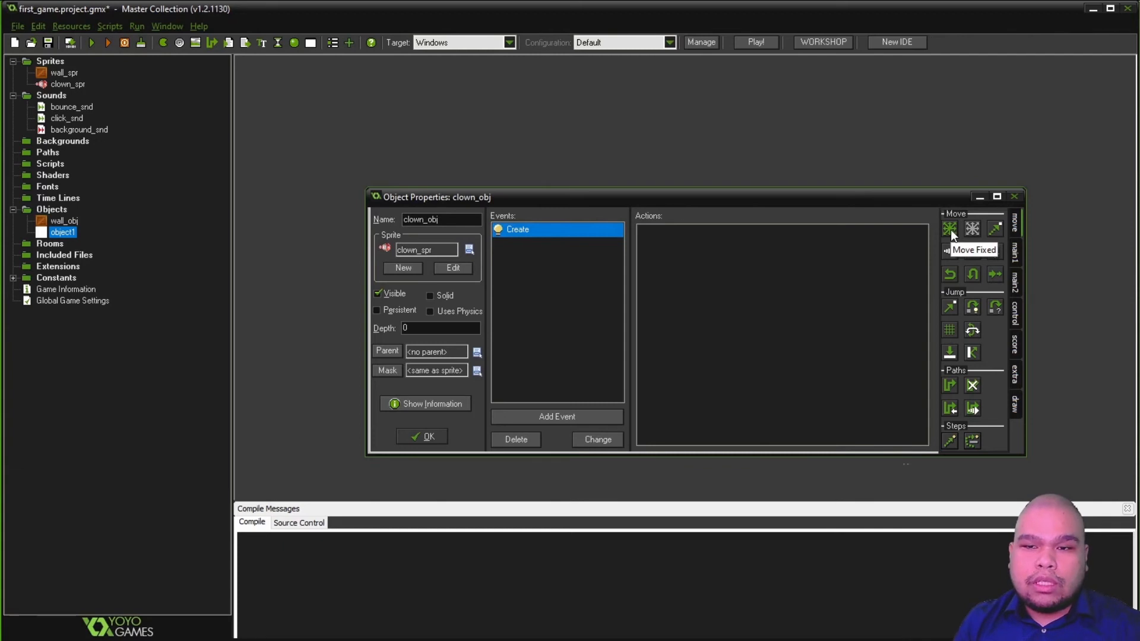
left_click_drag(950, 226, 671, 254)
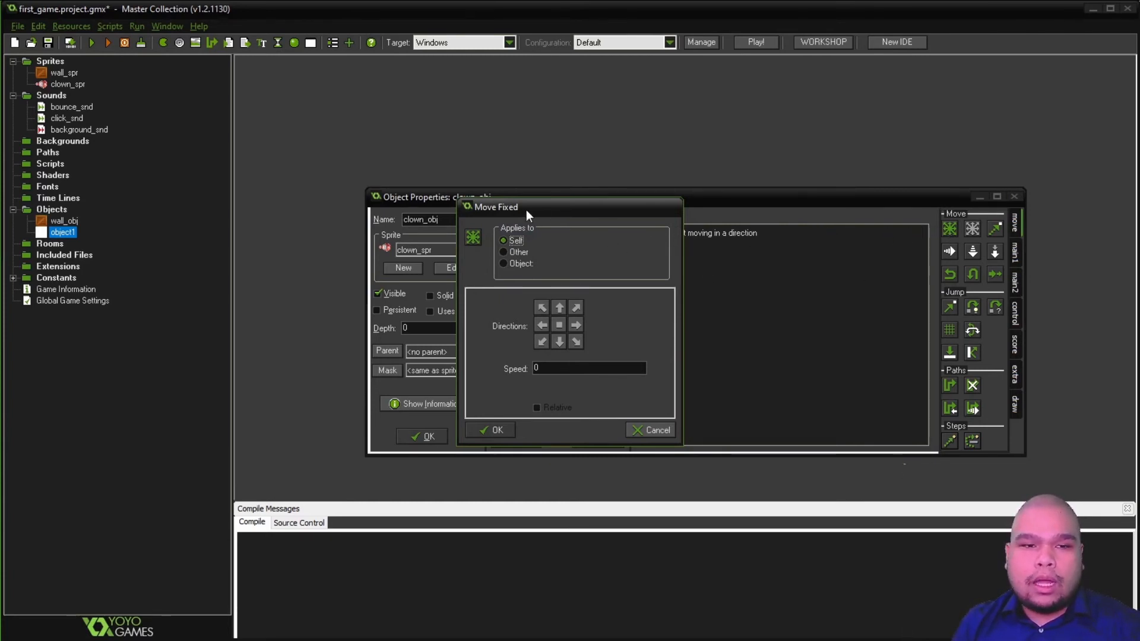
left_click_drag(527, 210, 618, 206)
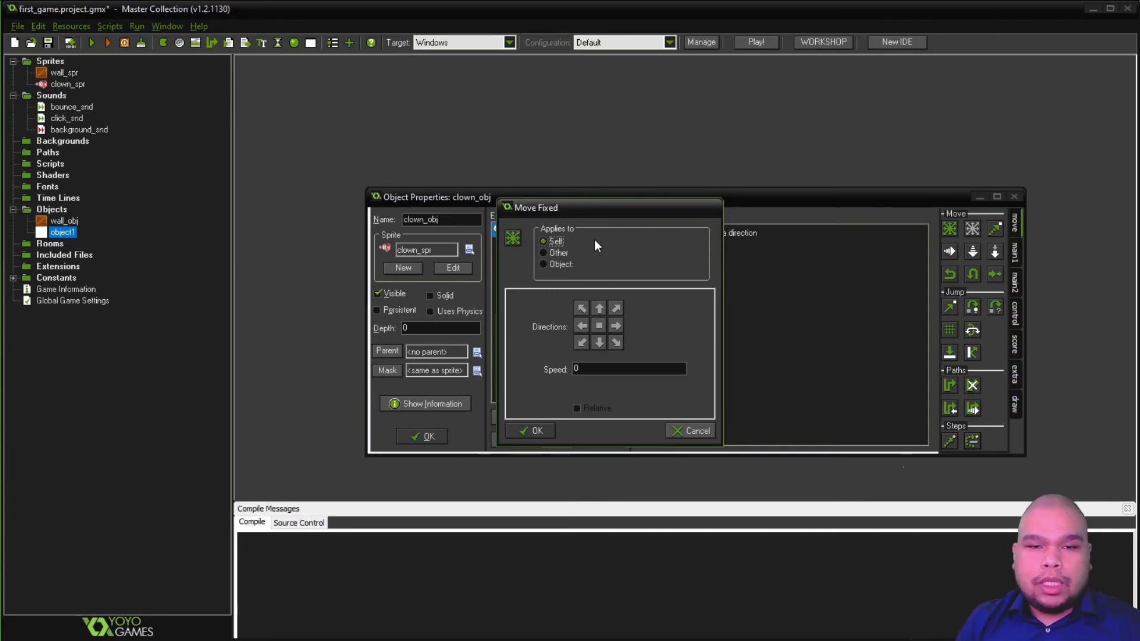
left_click_drag(628, 206, 646, 212)
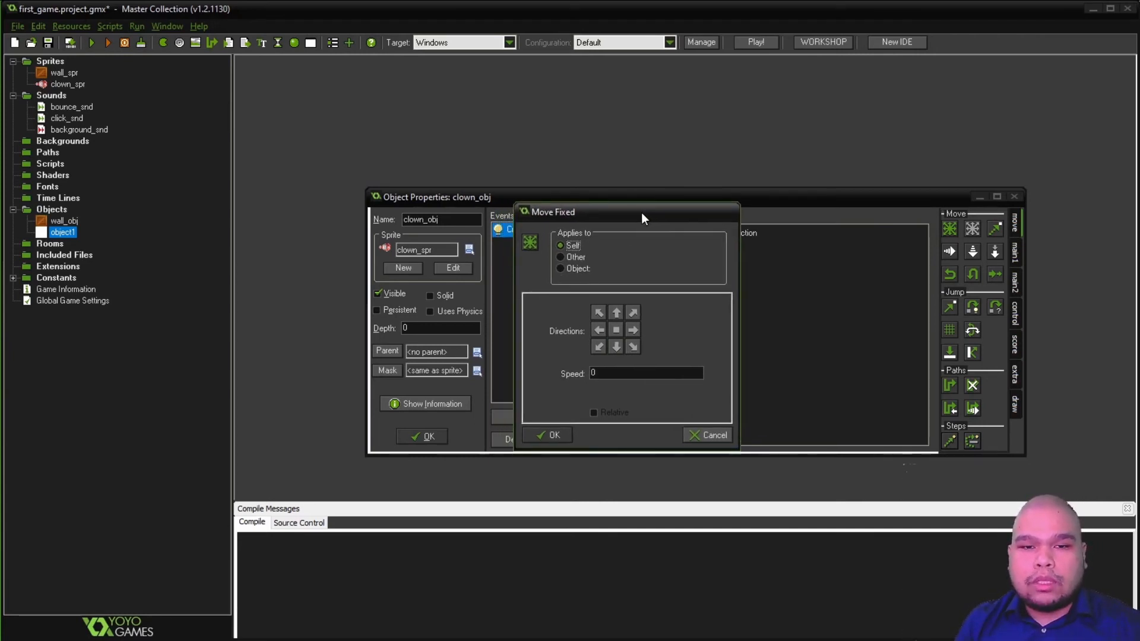
left_click(616, 312)
left_click(632, 312)
left_click(633, 330)
left_click(598, 346)
left_click(601, 328)
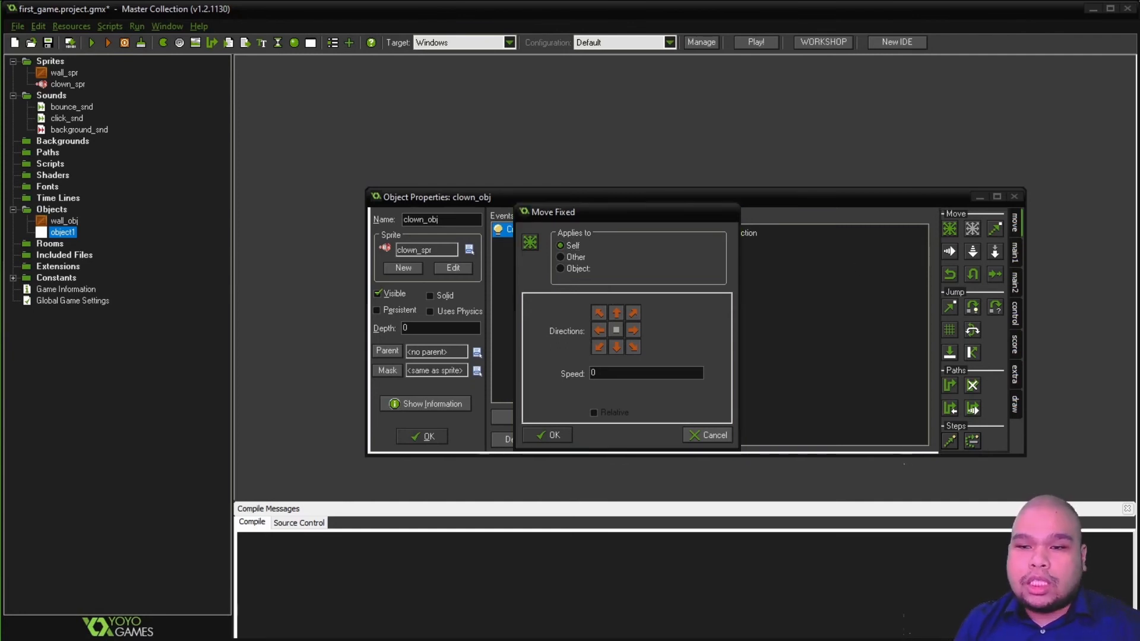
Set the Move Fixed action's speed to 4 and confirm the action.
left_click_drag(598, 373, 550, 376)
type("4")
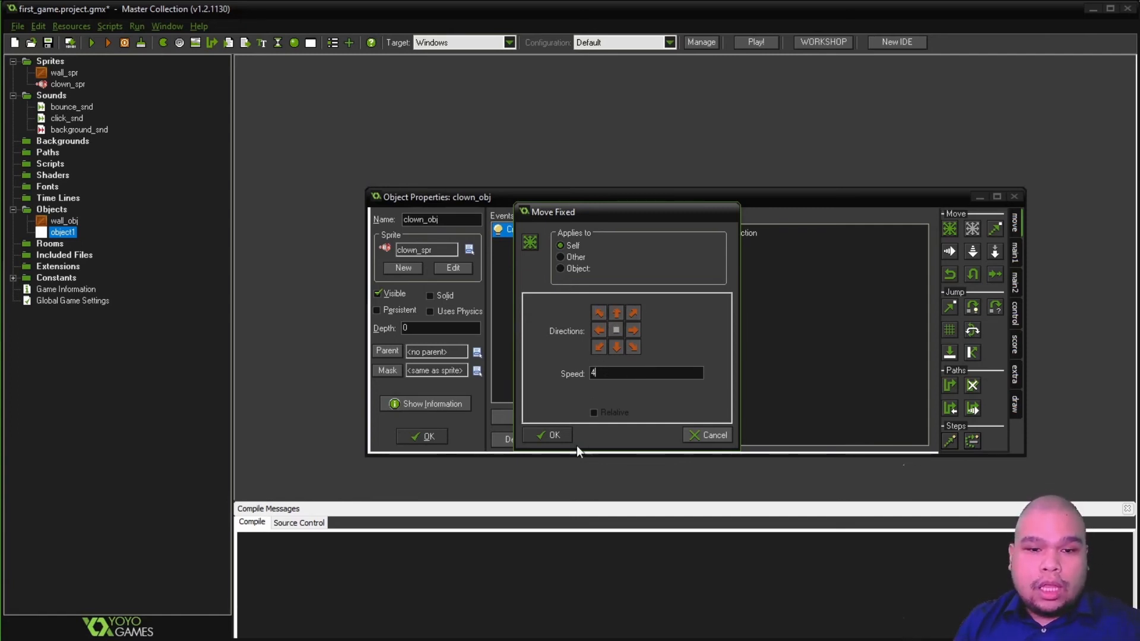
left_click(547, 436)
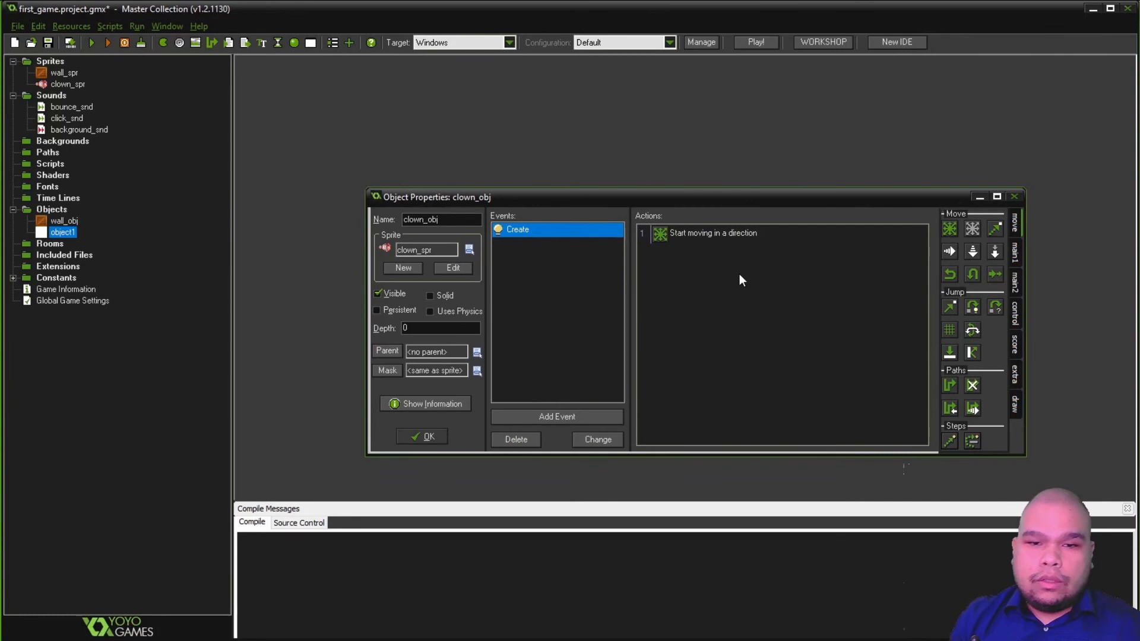
left_click(698, 236)
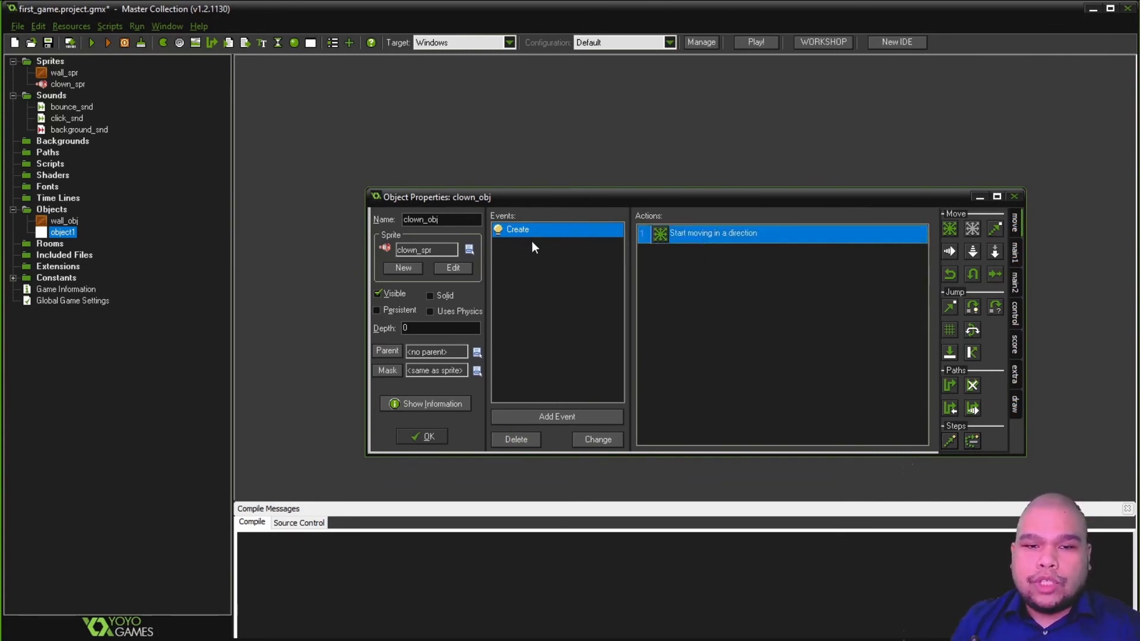
Add a collision event with wall_obj to clown_obj and give it a Bounce action against solid objects.
left_click(555, 412)
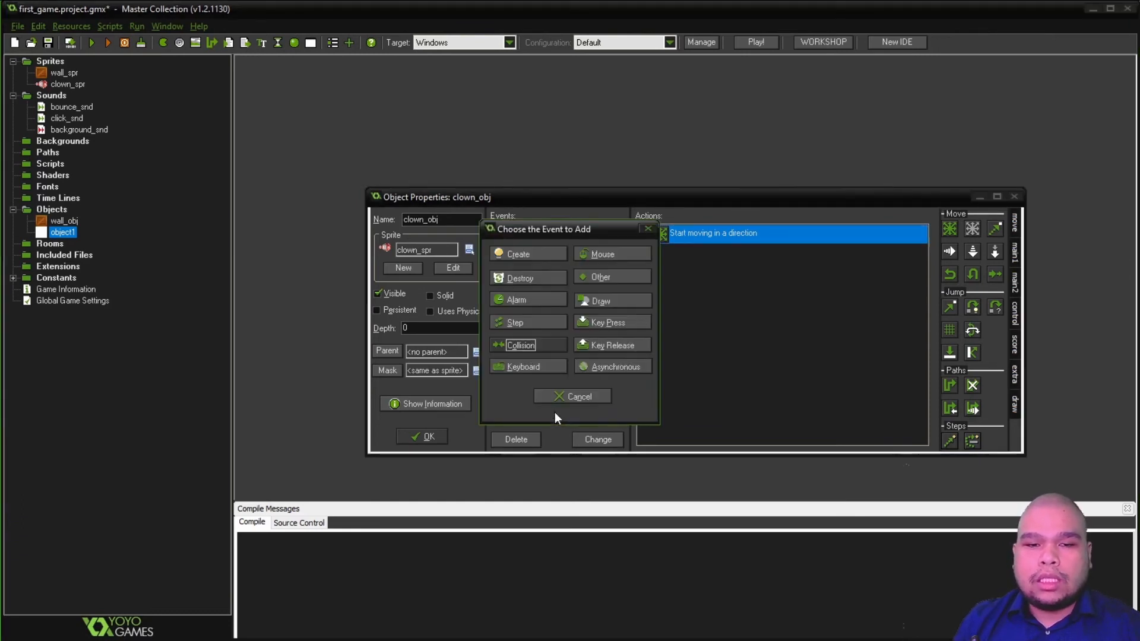
left_click(529, 344)
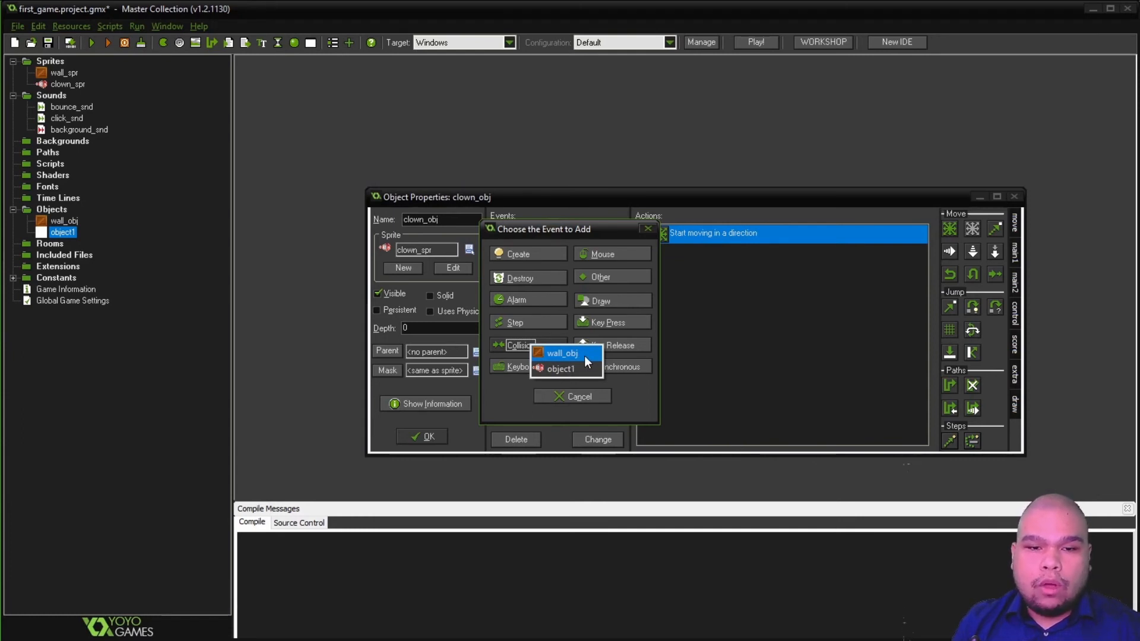
left_click(562, 353)
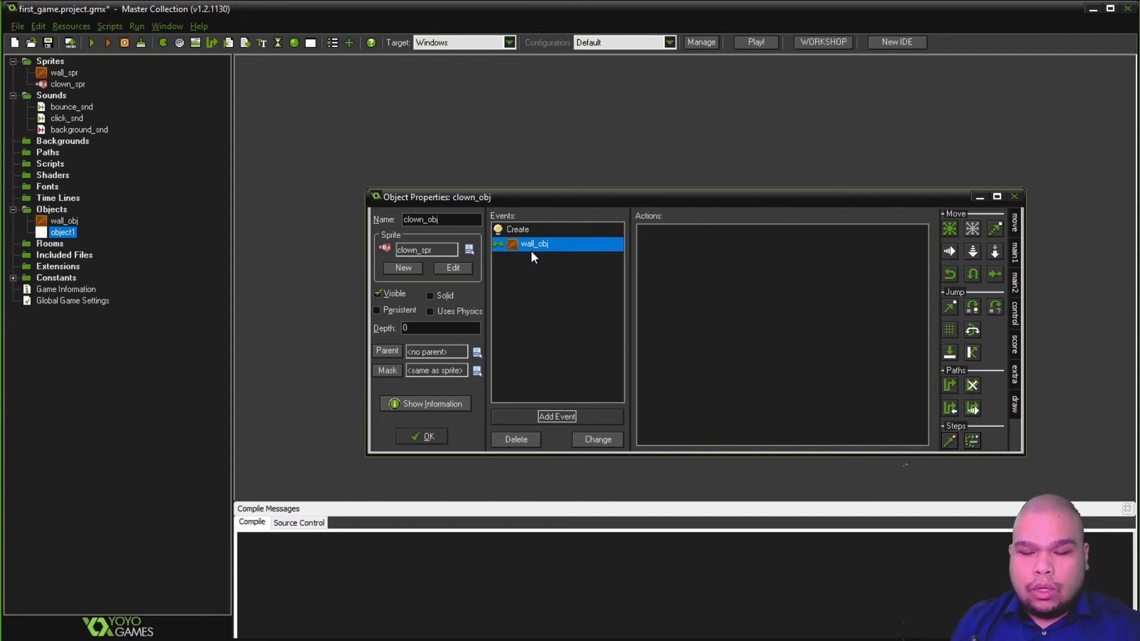
left_click(1014, 226)
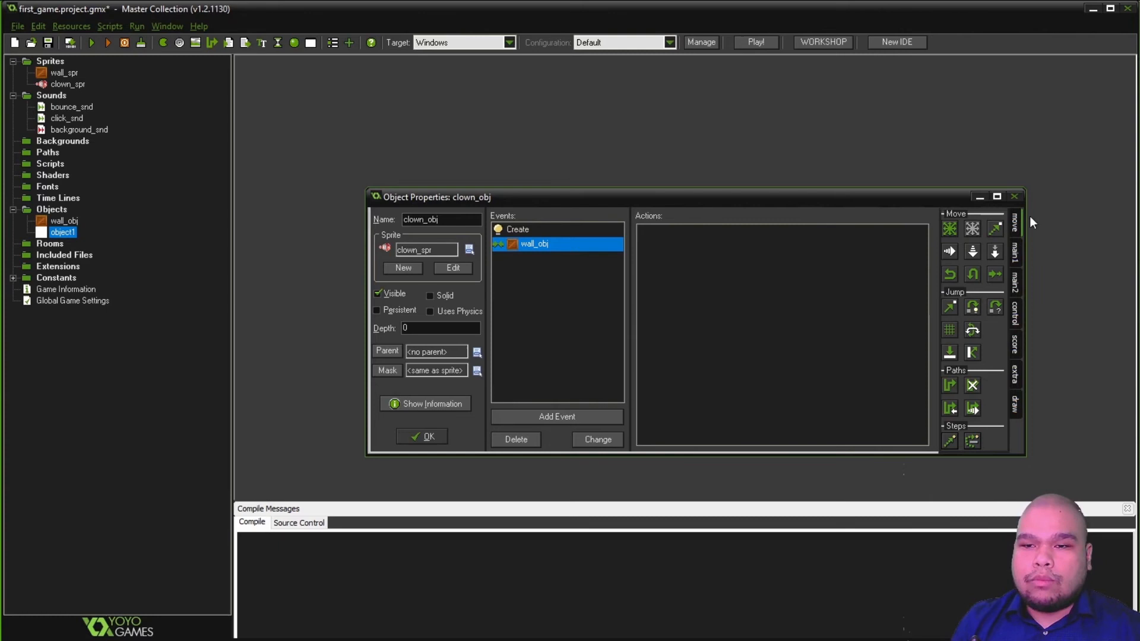
left_click_drag(972, 352, 710, 279)
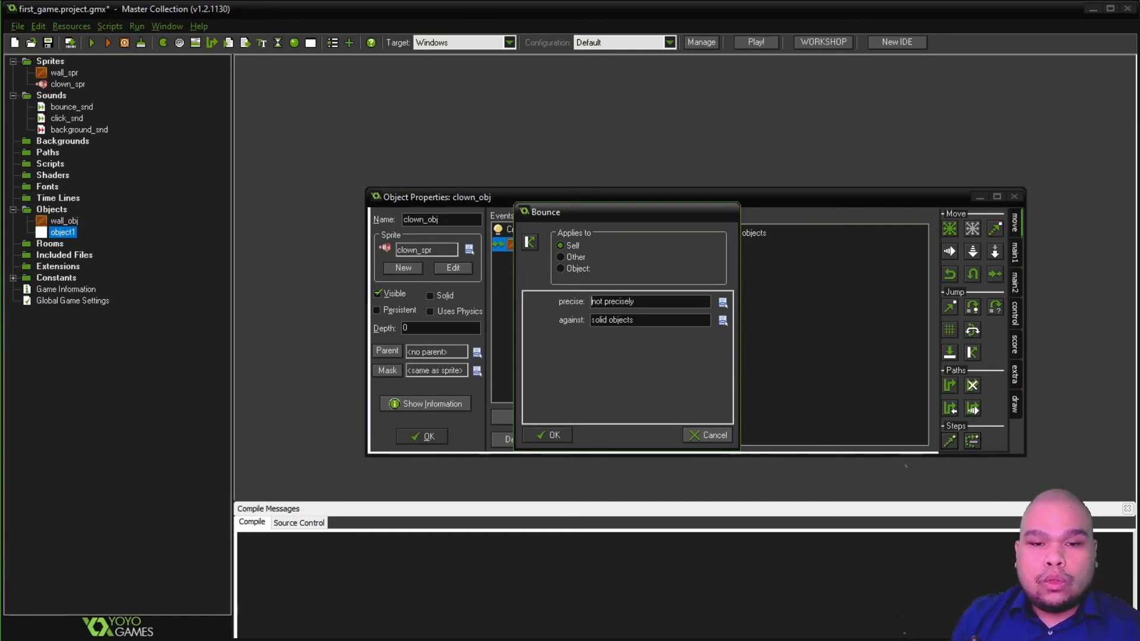
left_click(544, 438)
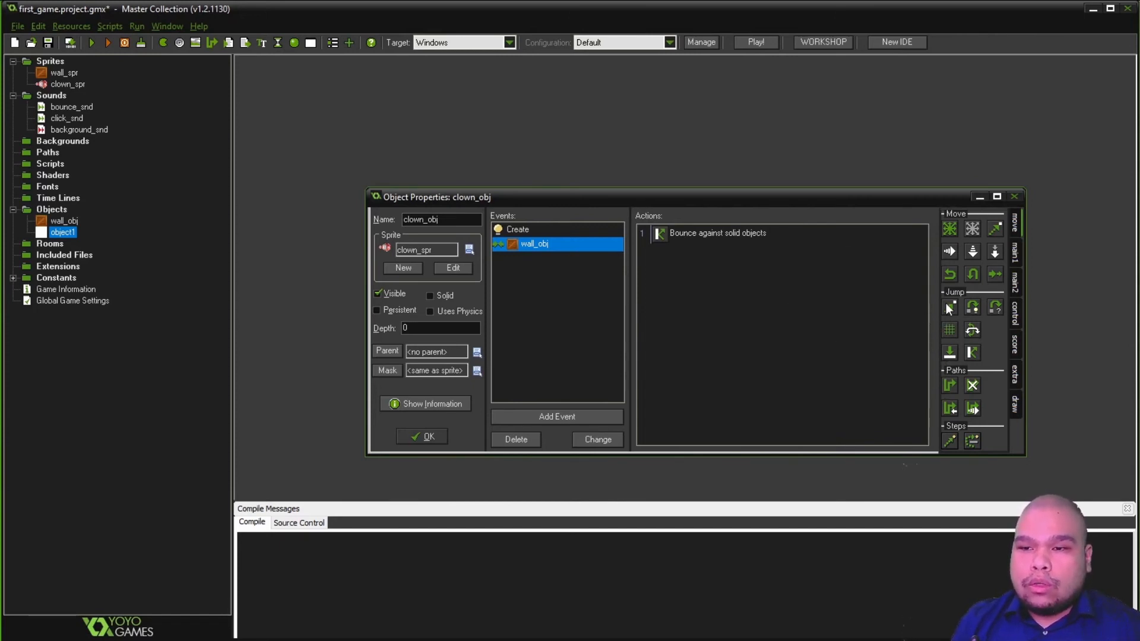
Add a Play Sound action to the wall_obj collision event, using bounce_snd with loop set to false.
left_click(1012, 253)
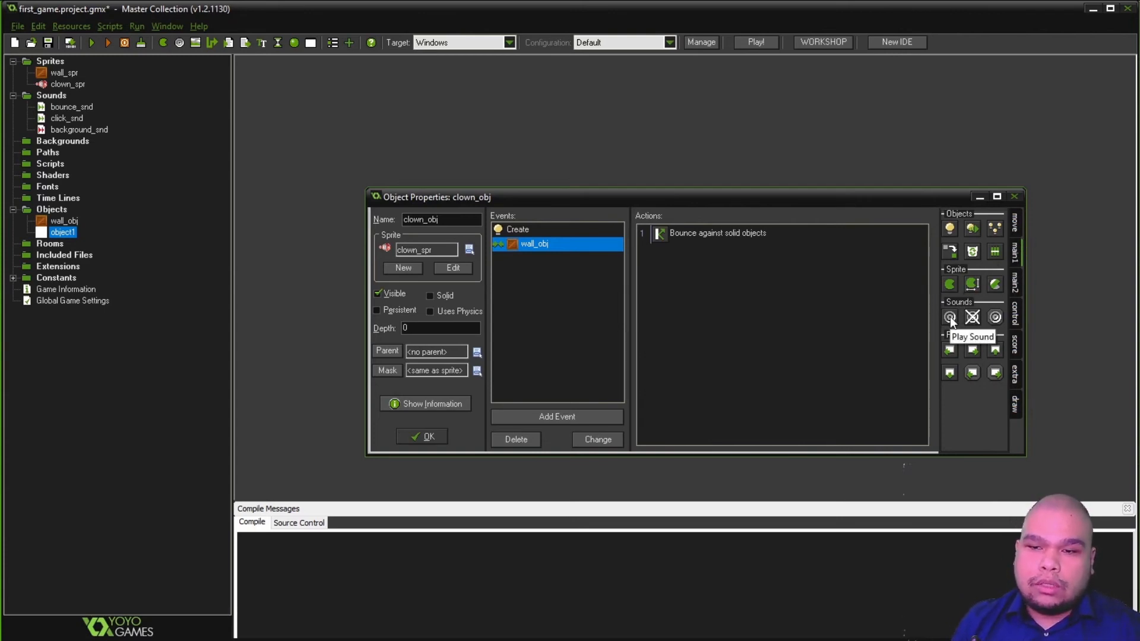
left_click_drag(949, 317, 915, 320)
left_click_drag(672, 272, 672, 273)
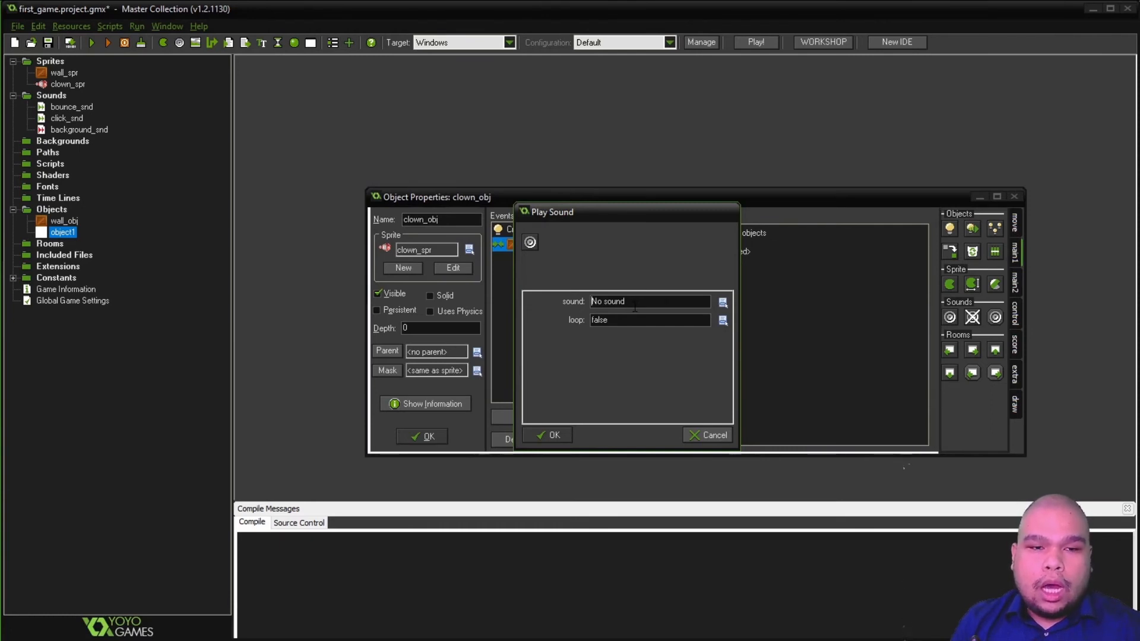
left_click(723, 302)
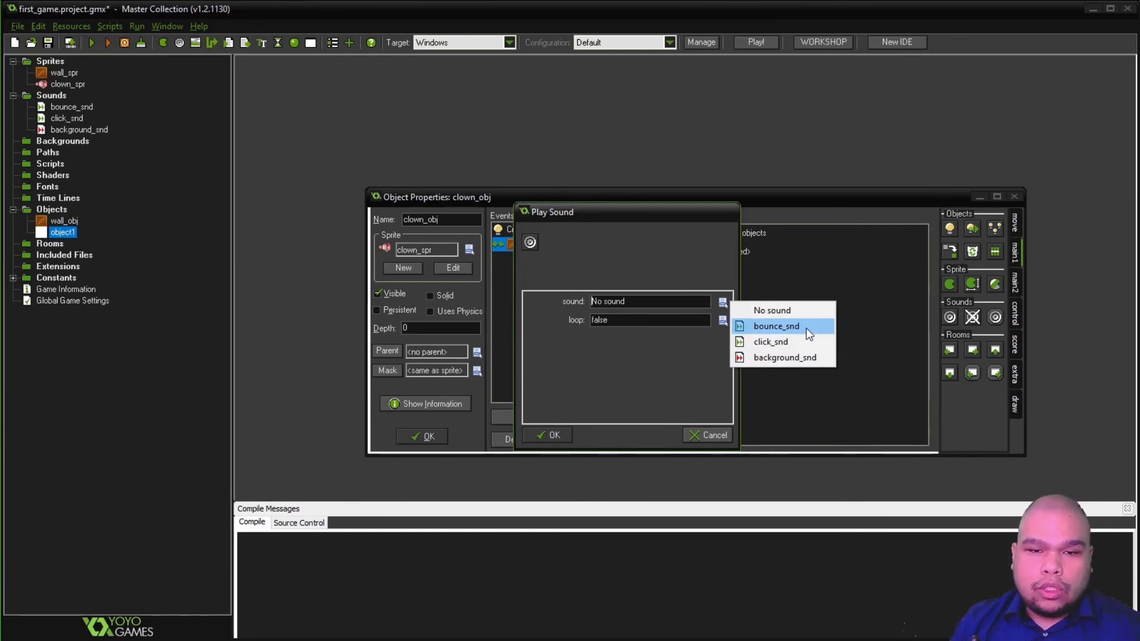
left_click(777, 327)
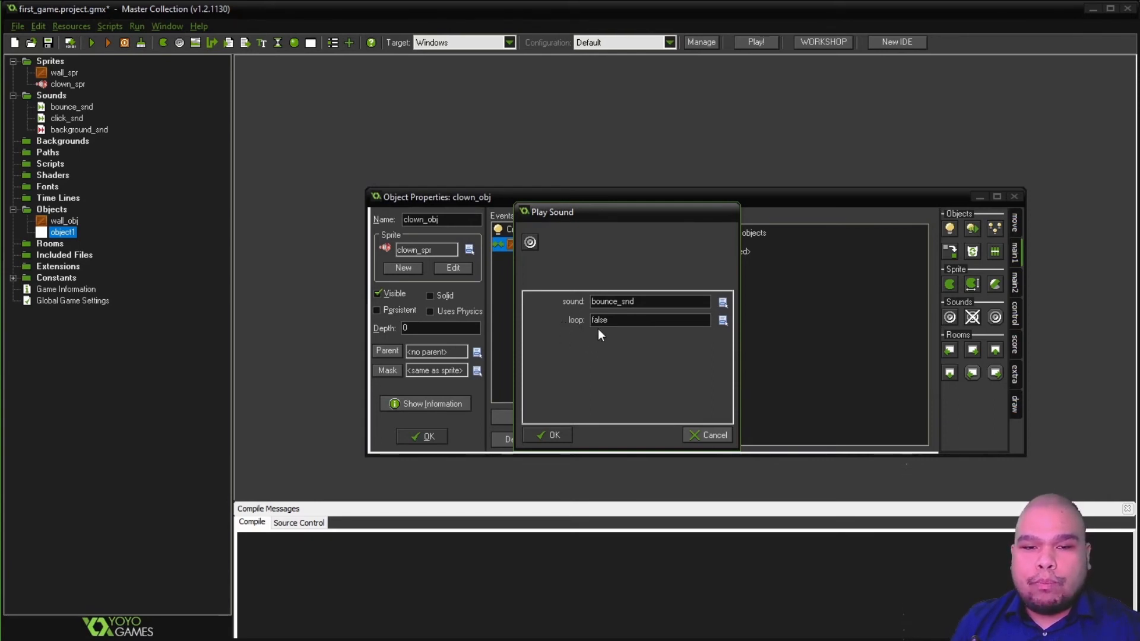
left_click_drag(612, 325, 588, 324)
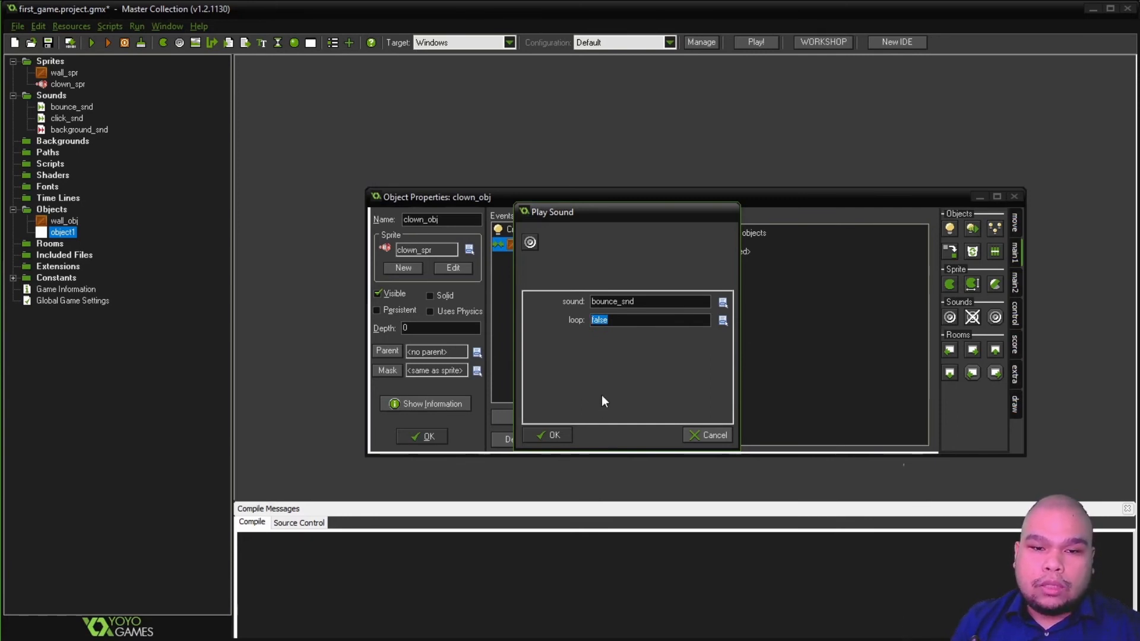
left_click(551, 435)
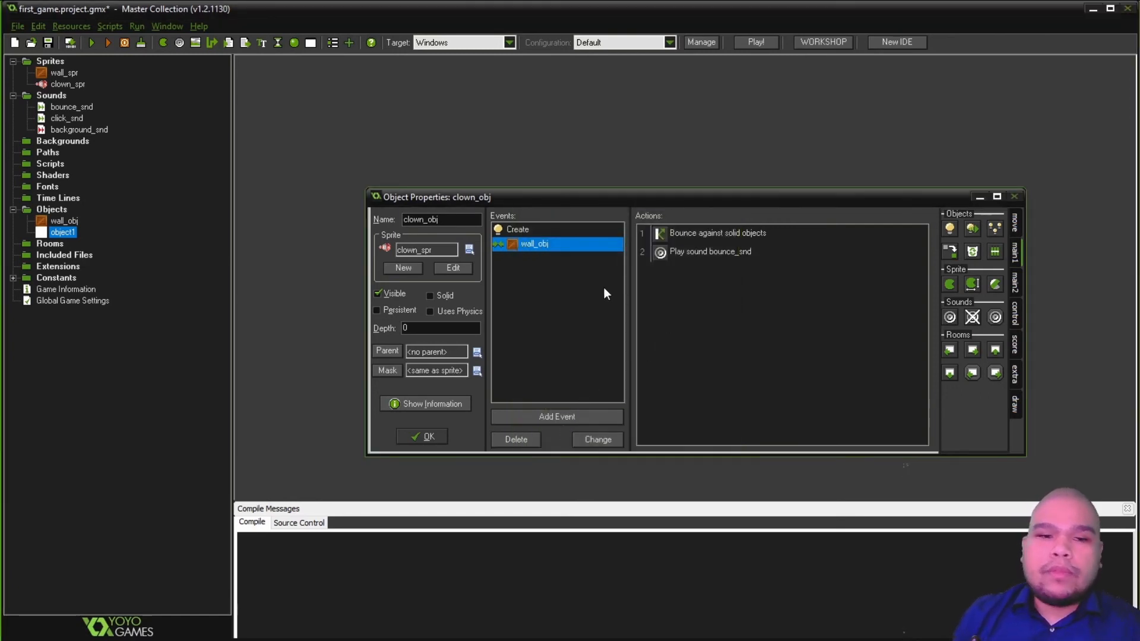
left_click(542, 228)
left_click(538, 243)
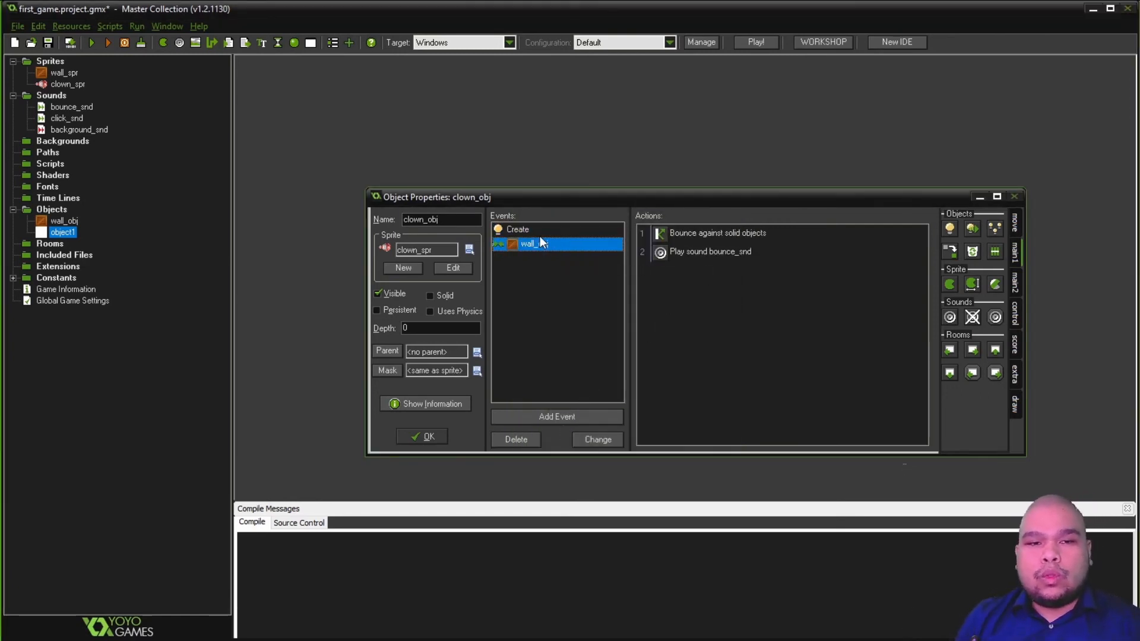
left_click(543, 230)
left_click(534, 245)
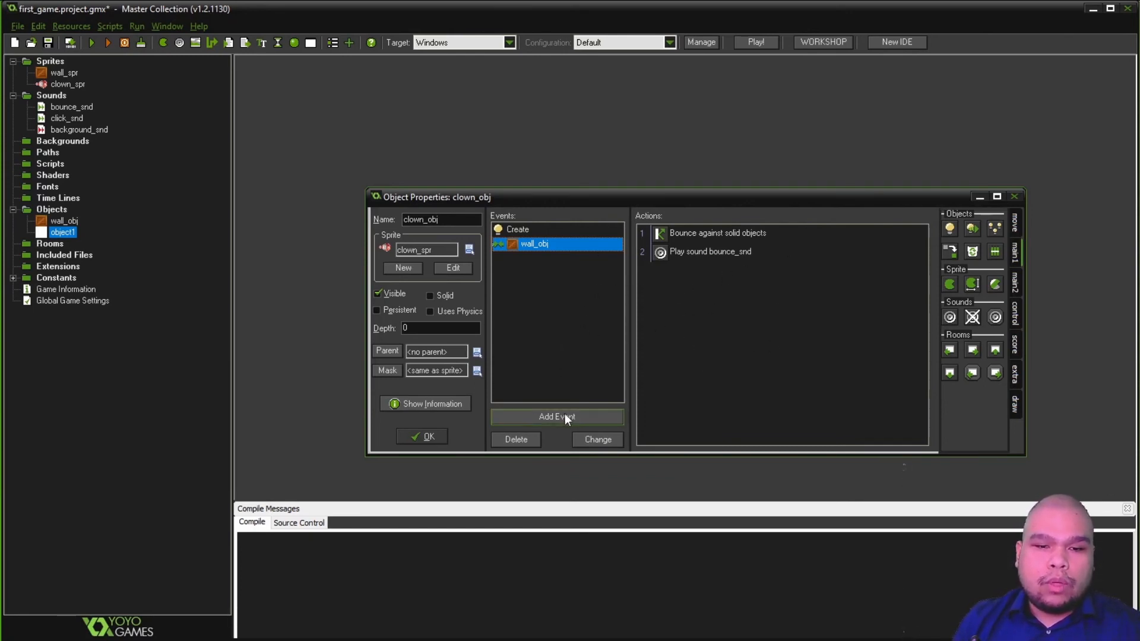
Add a Left pressed mouse event to clown_obj.
left_click(547, 422)
left_click(583, 391)
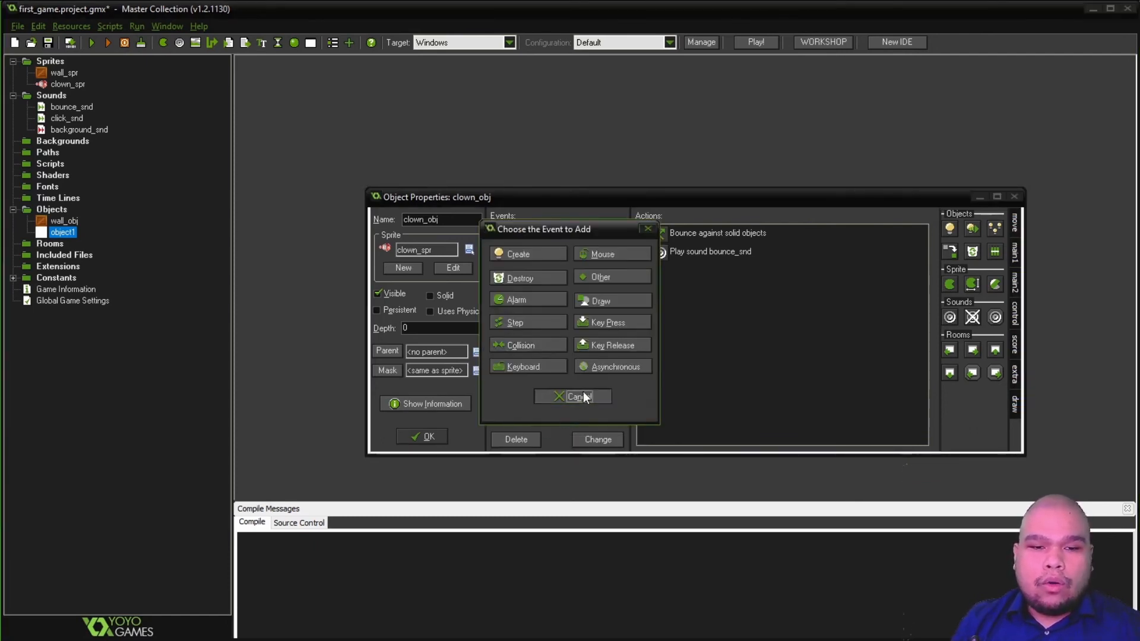
left_click(576, 416)
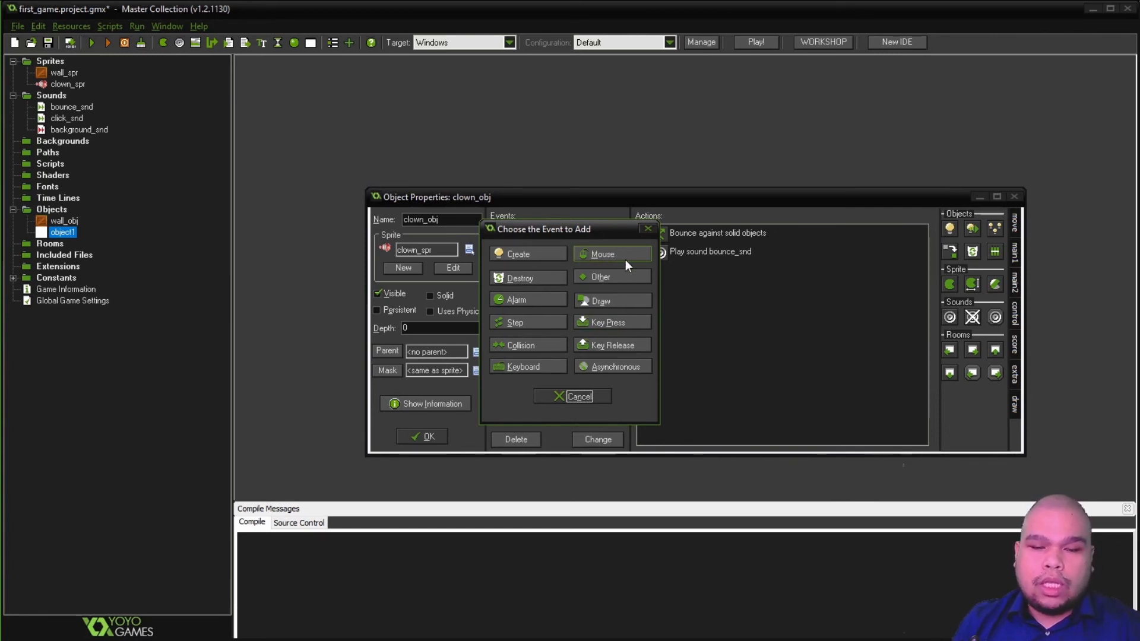
left_click(610, 252)
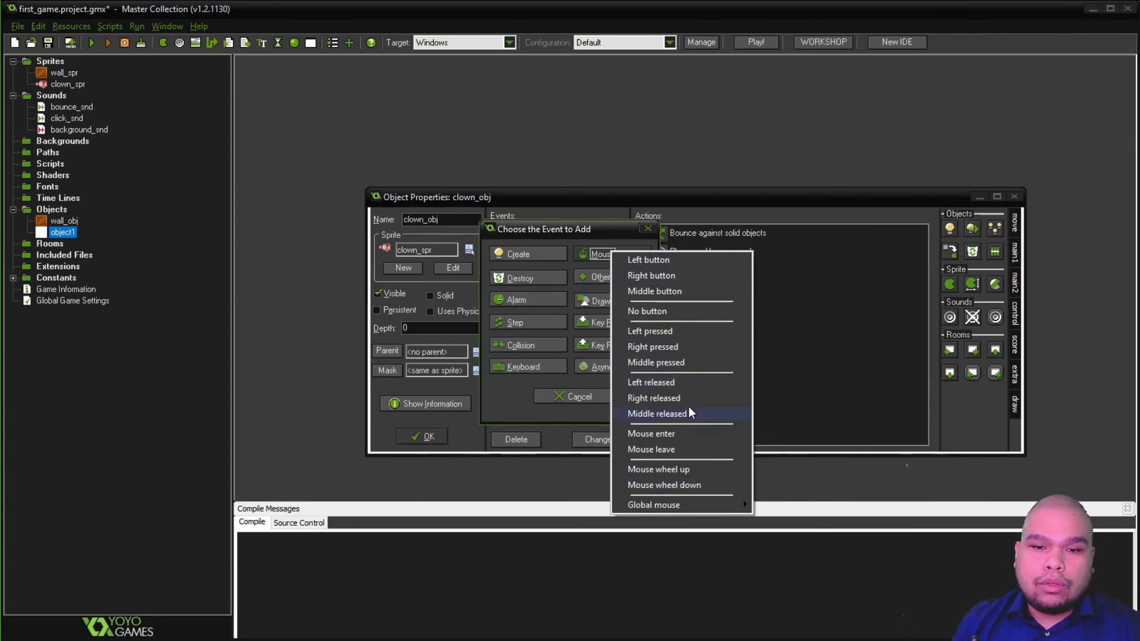
left_click(676, 331)
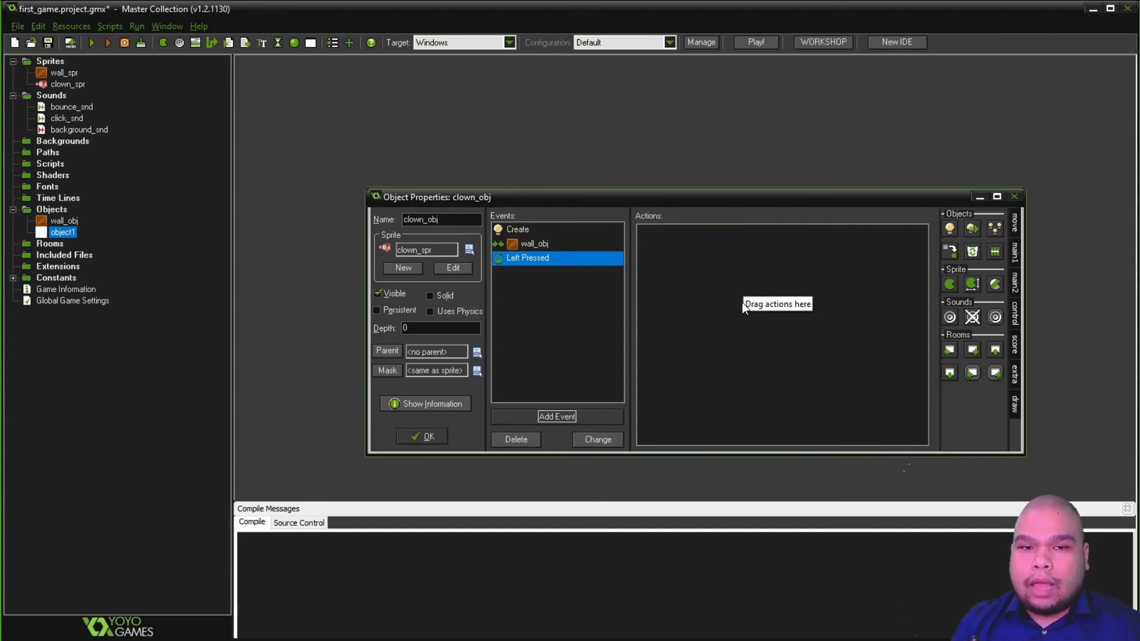
Add a Set Score action to the Left Pressed event with a new score of 10, relative.
left_click(1014, 349)
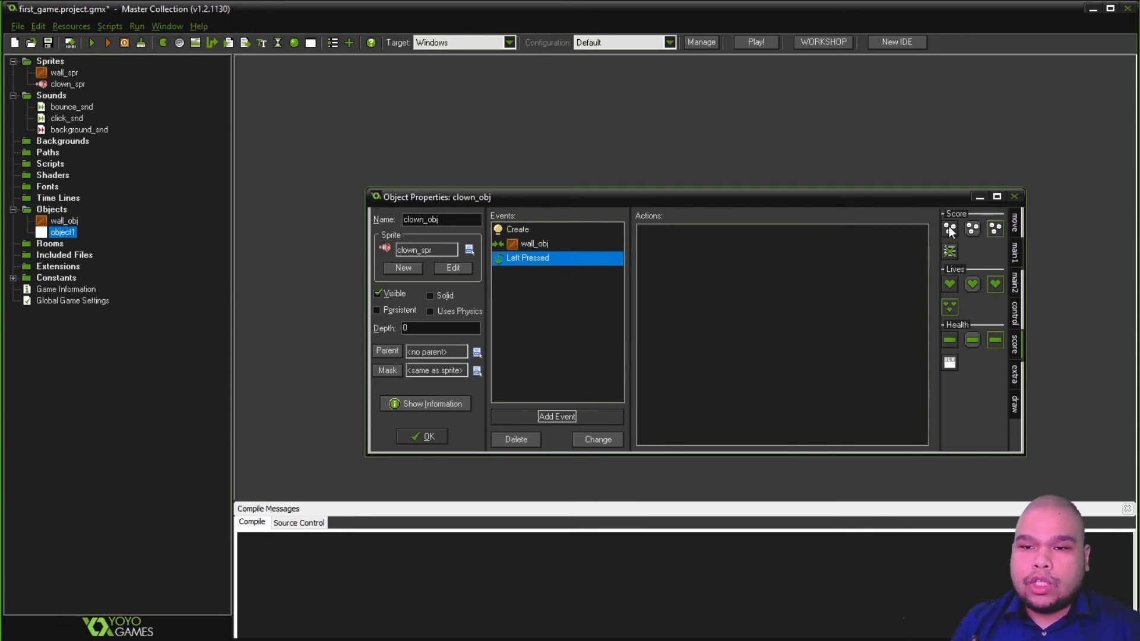
left_click_drag(676, 258, 675, 259)
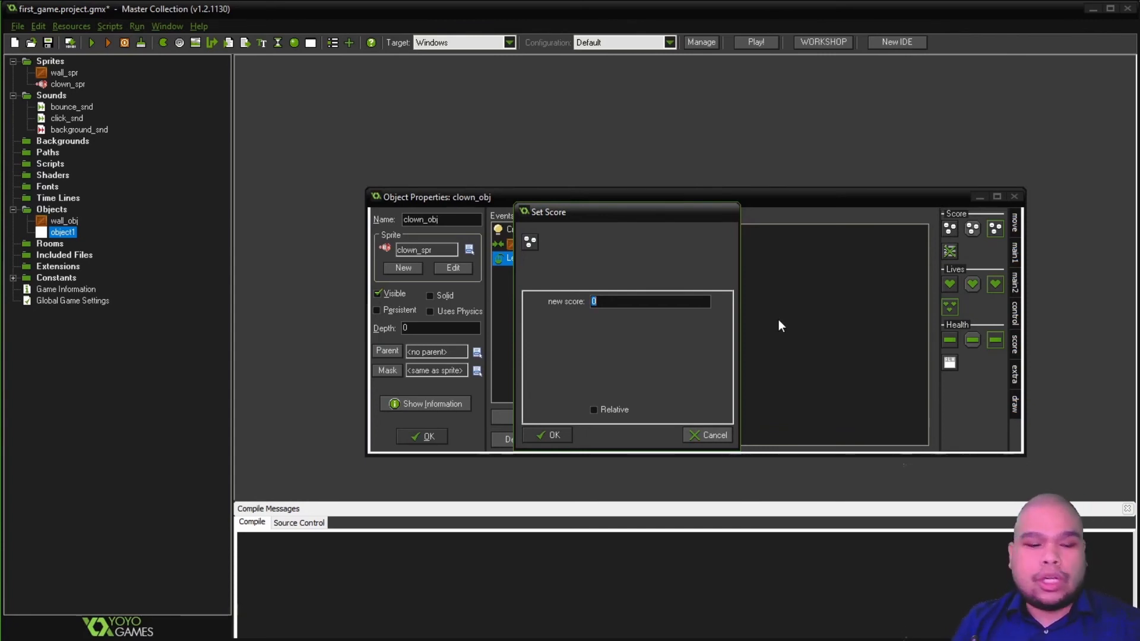
type("10")
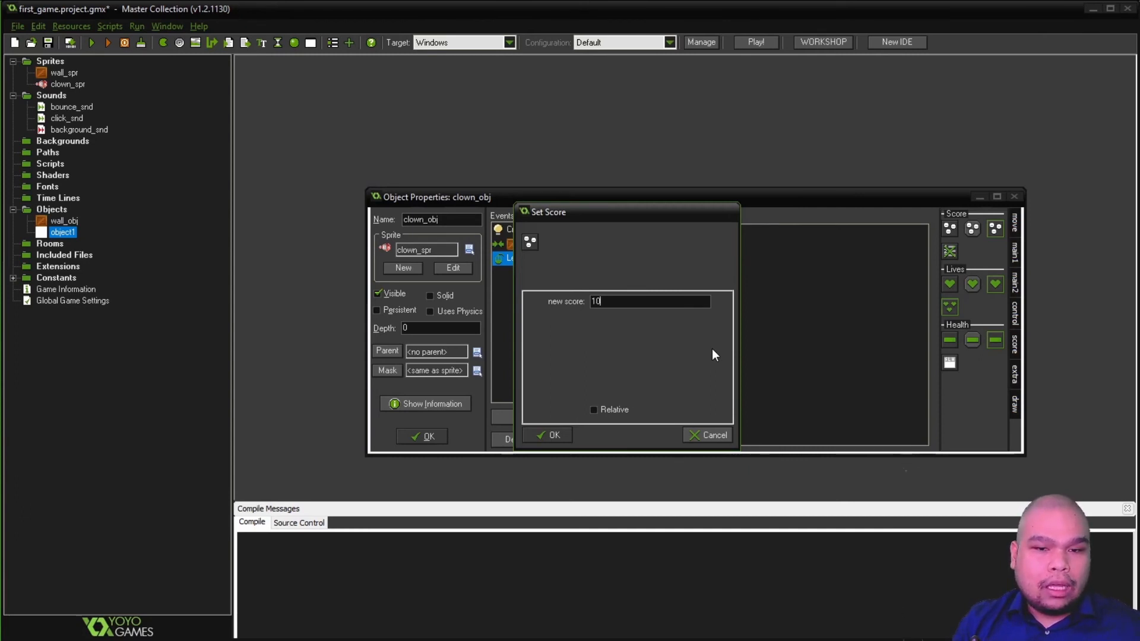
left_click(594, 410)
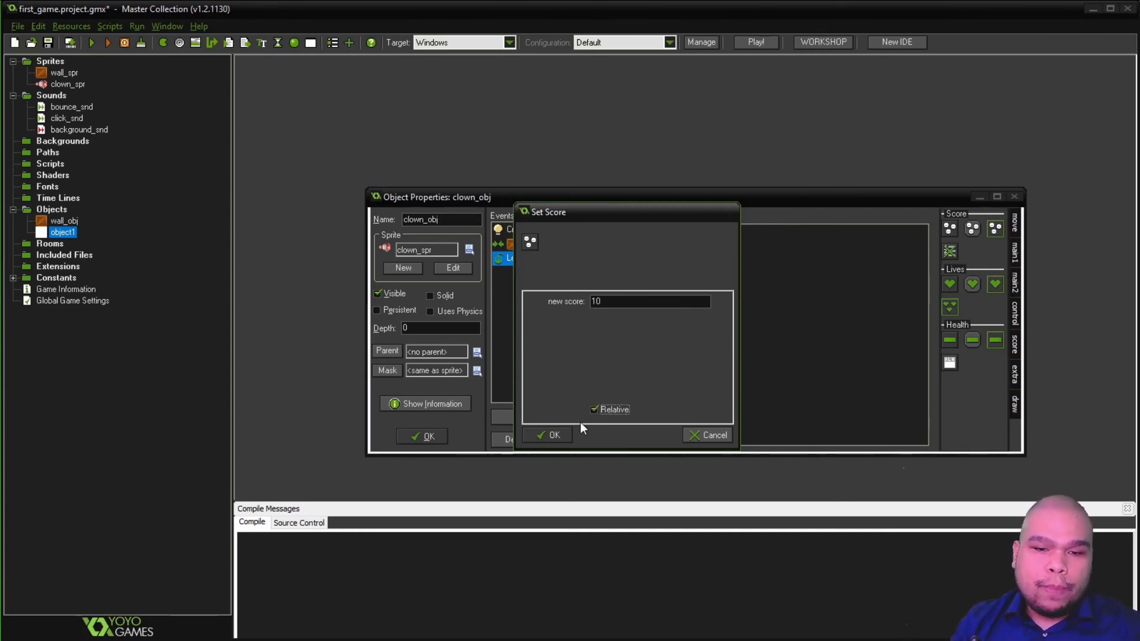
left_click(554, 435)
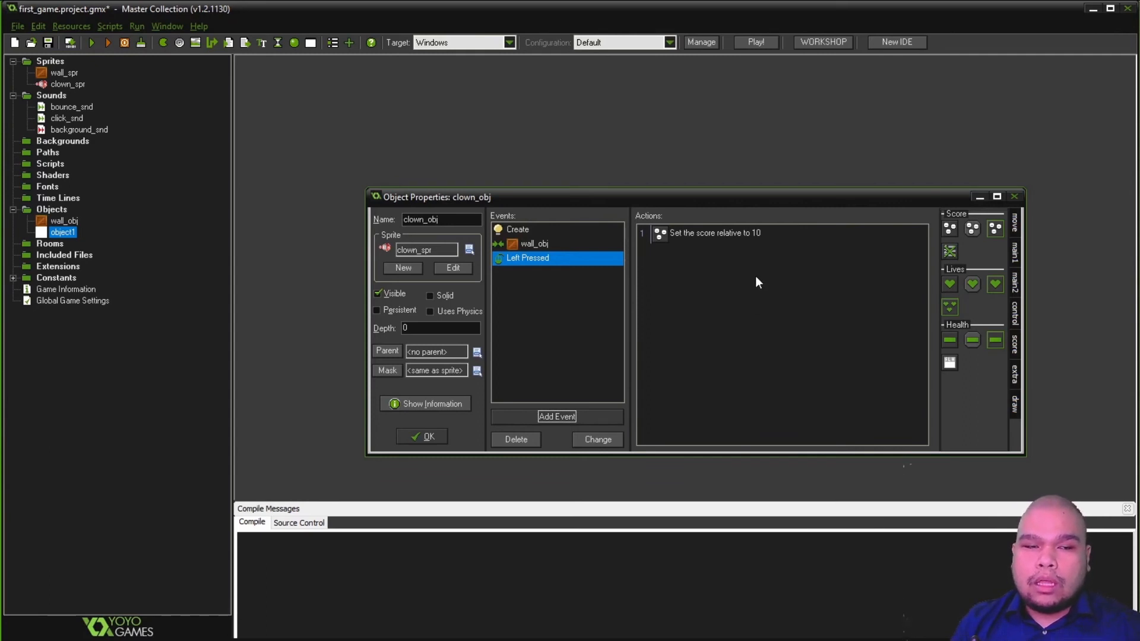
left_click(1014, 252)
left_click_drag(949, 317, 707, 278)
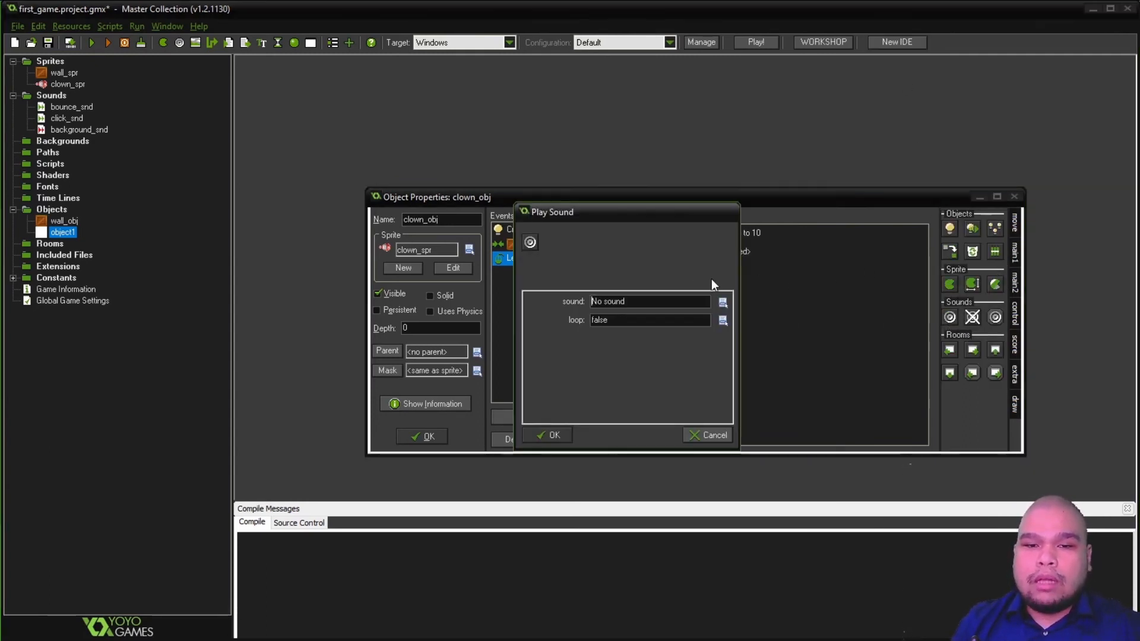
left_click(710, 434)
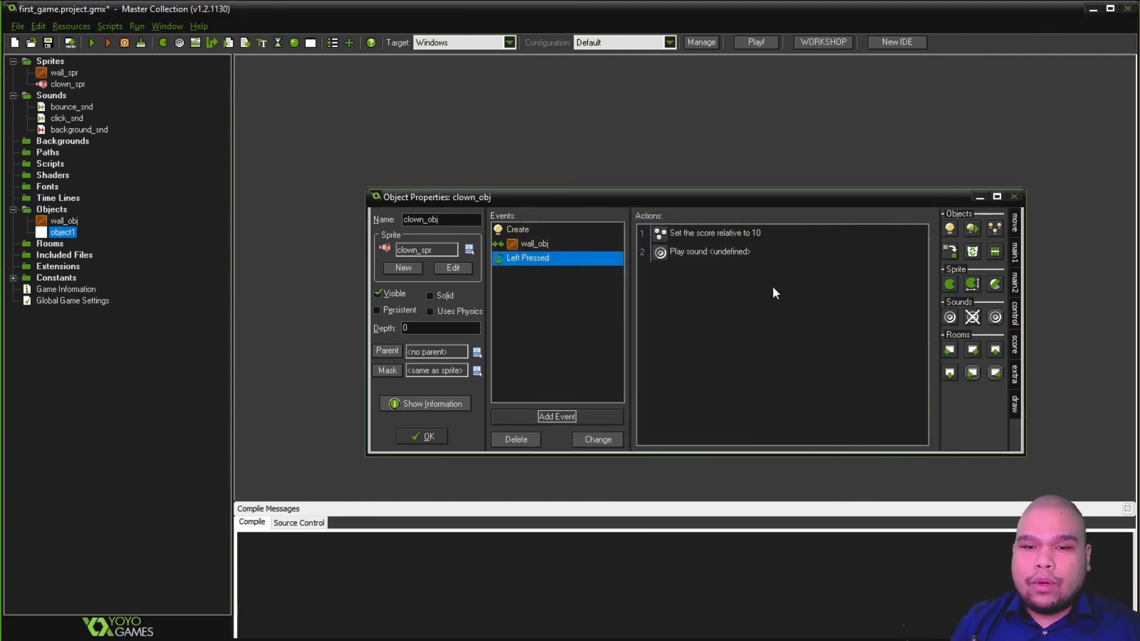
left_click(722, 252)
key("Delete")
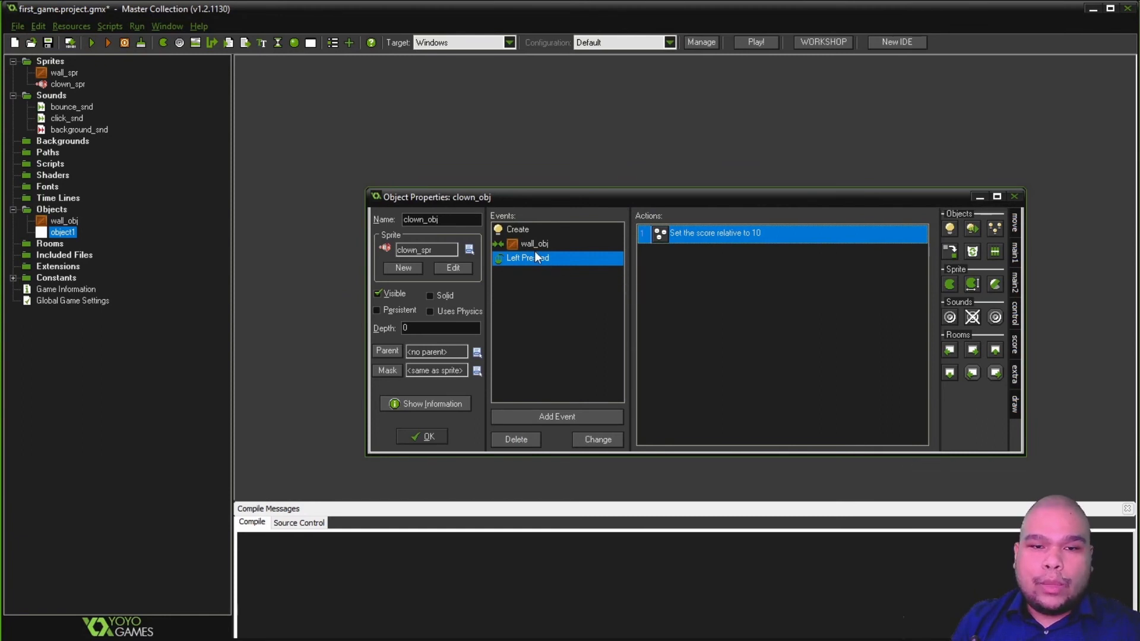
Add a Play Sound action to the Left Pressed event, using click_snd with loop set to false.
left_click_drag(952, 318, 683, 282)
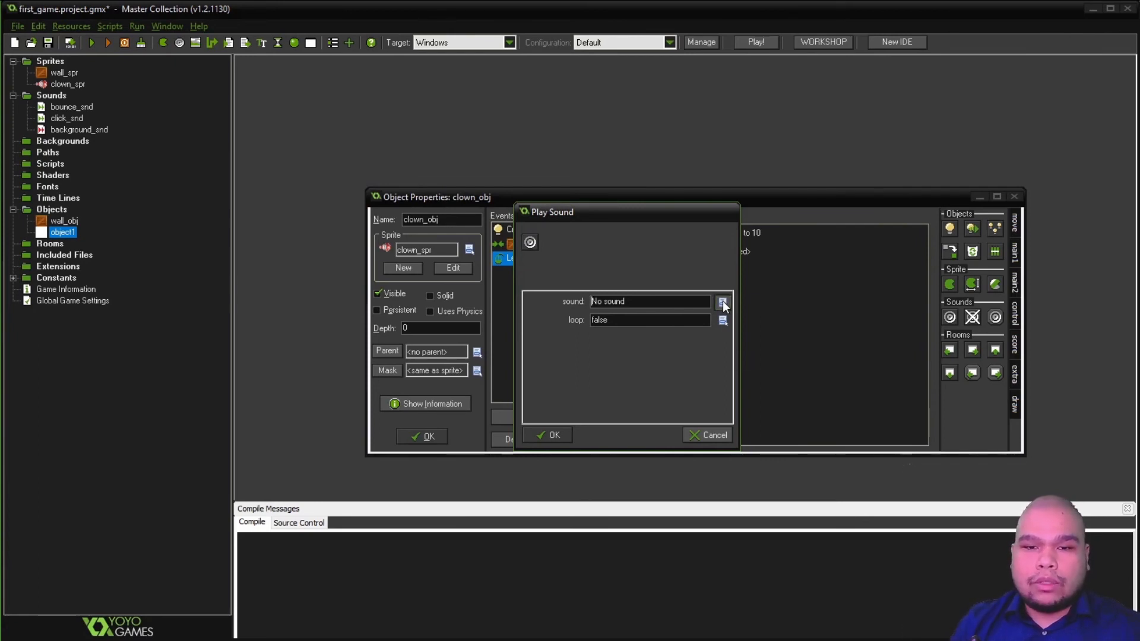
left_click(722, 302)
left_click(771, 344)
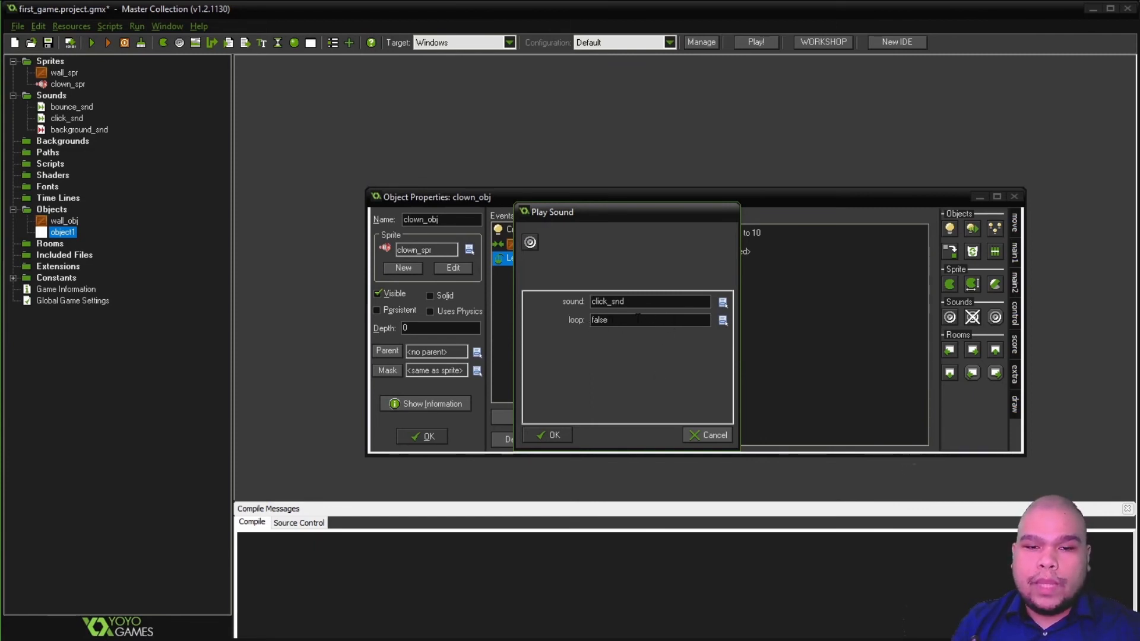
left_click(558, 435)
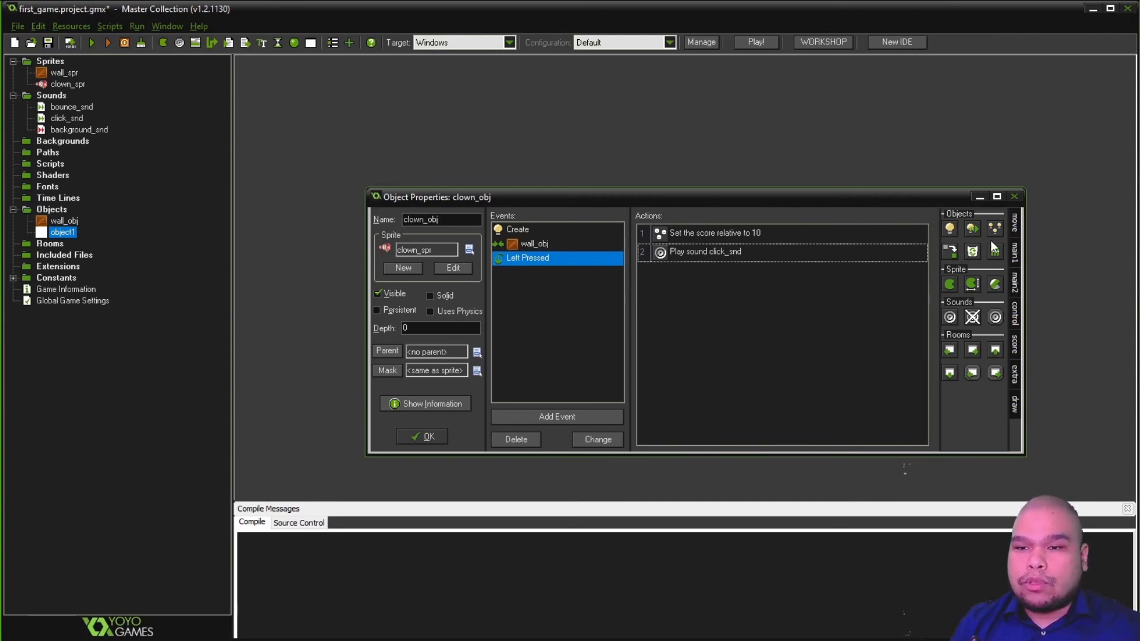
Add a Jump to Random action to the Left Pressed event, applied to Self with both snap values at 0.
left_click(1015, 223)
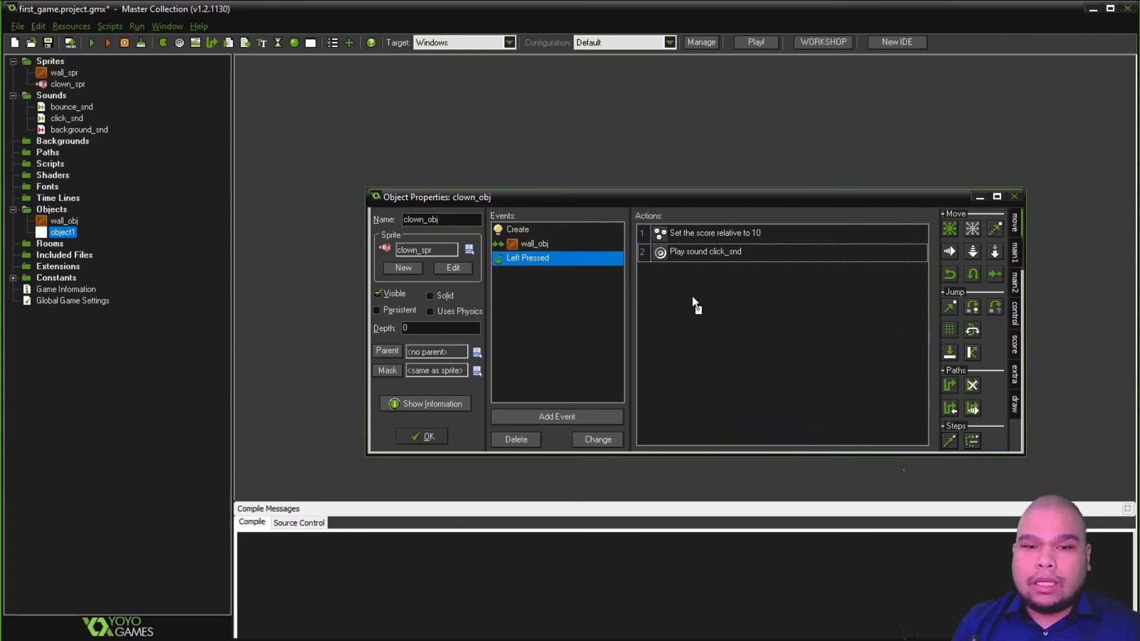
left_click_drag(692, 297, 693, 299)
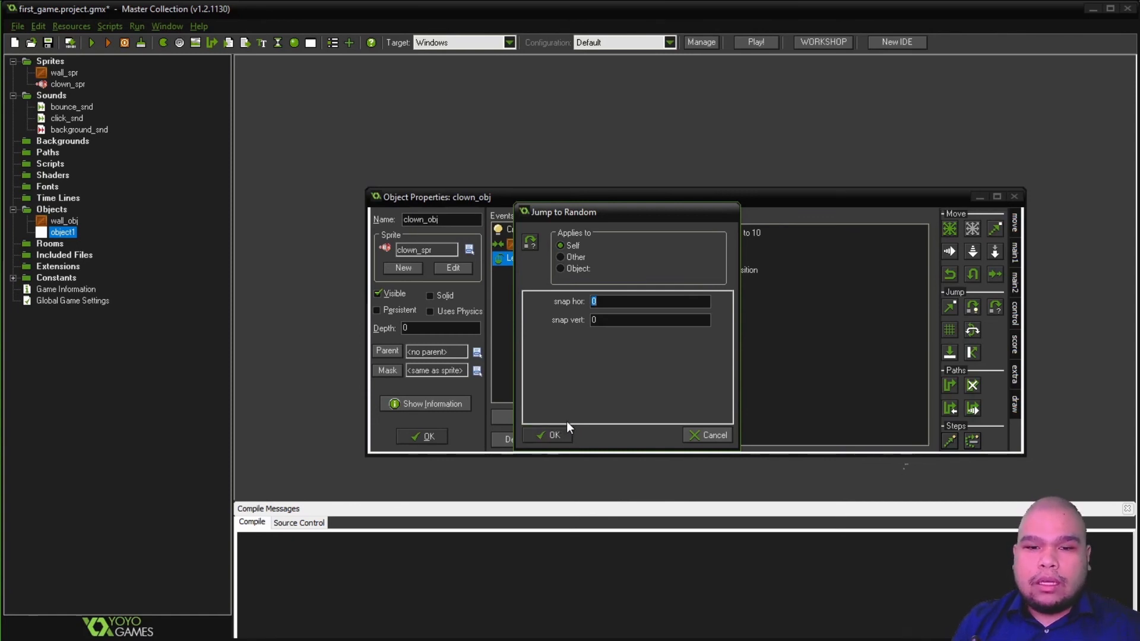
left_click(555, 432)
left_click(703, 268)
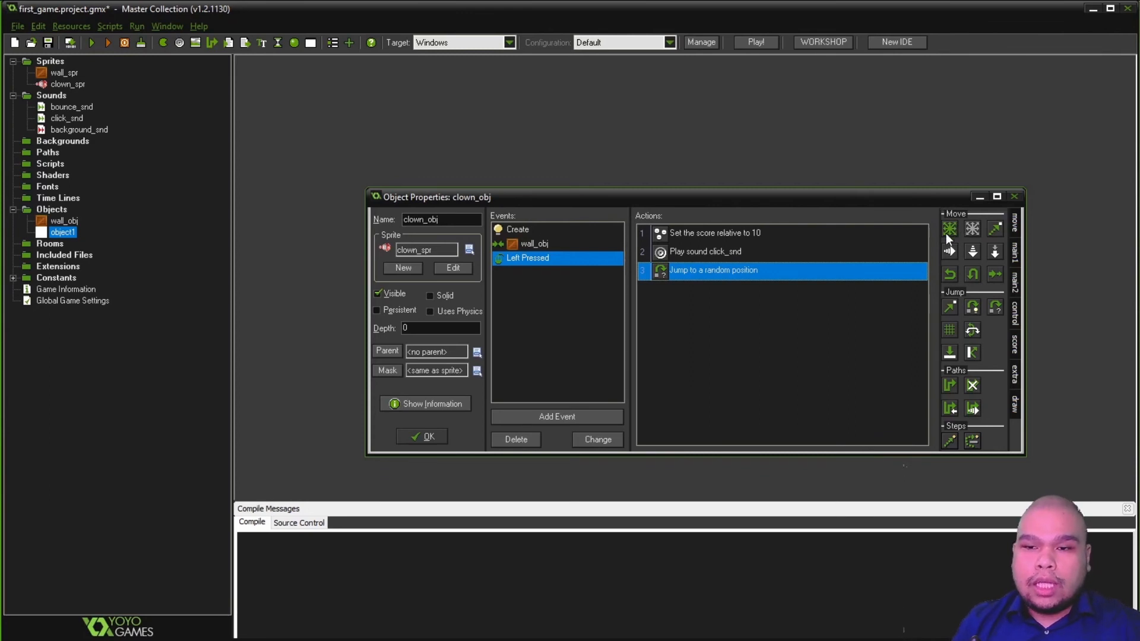
Add a Move Fixed action to the Left Pressed event with all eight directions and a relative speed of 1, and accept clown_obj's properties.
left_click_drag(948, 229, 779, 330)
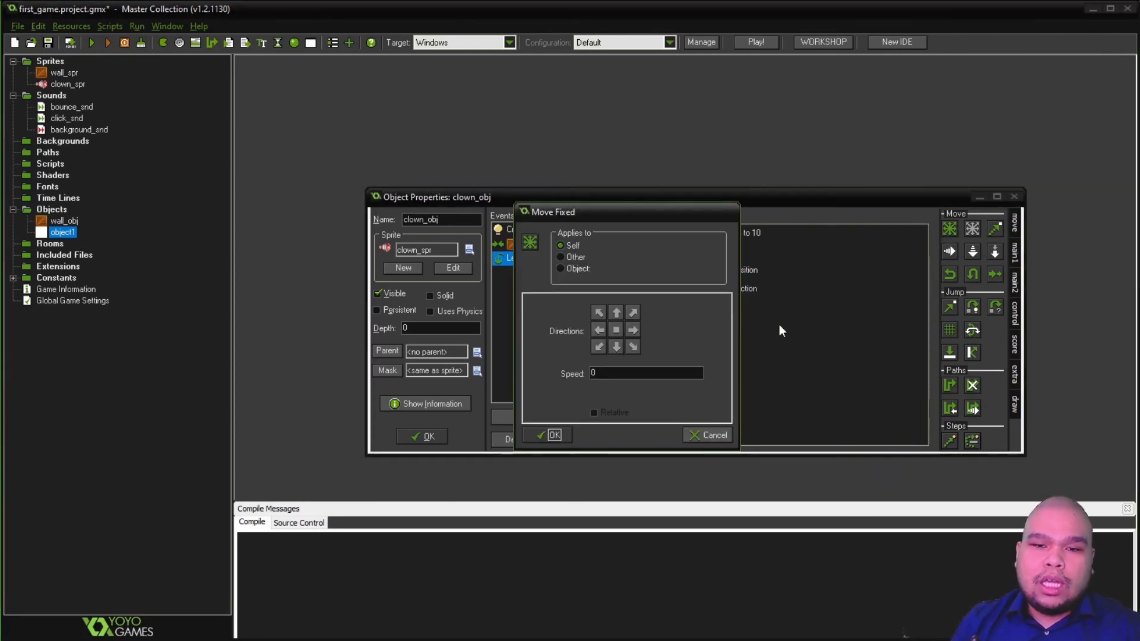
left_click(597, 313)
left_click(630, 313)
left_click(633, 330)
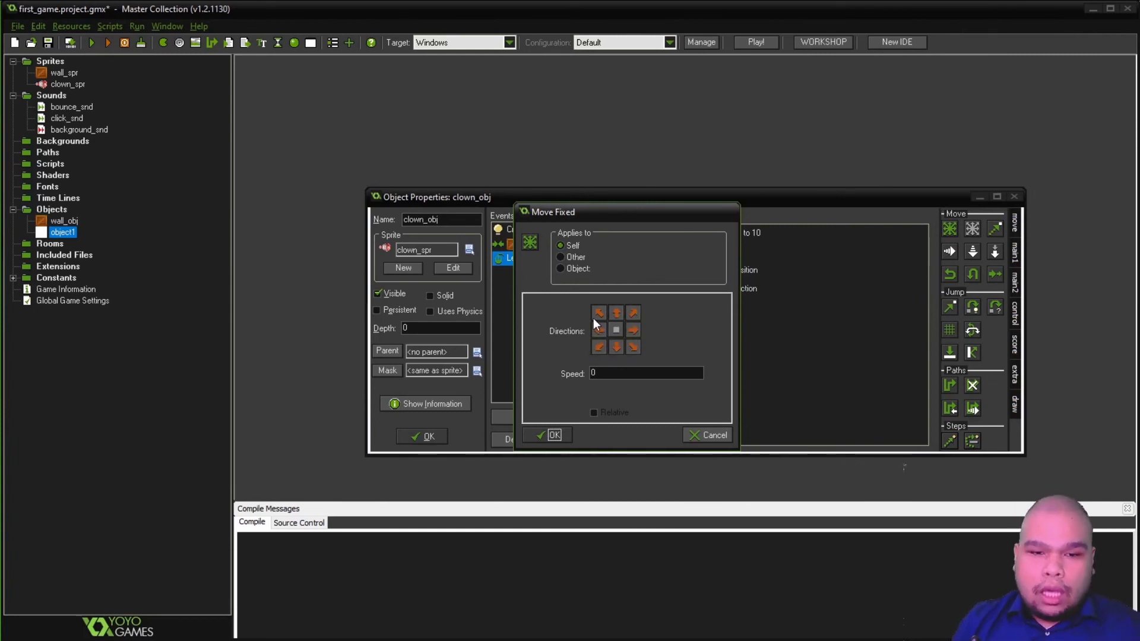
double_click(595, 372)
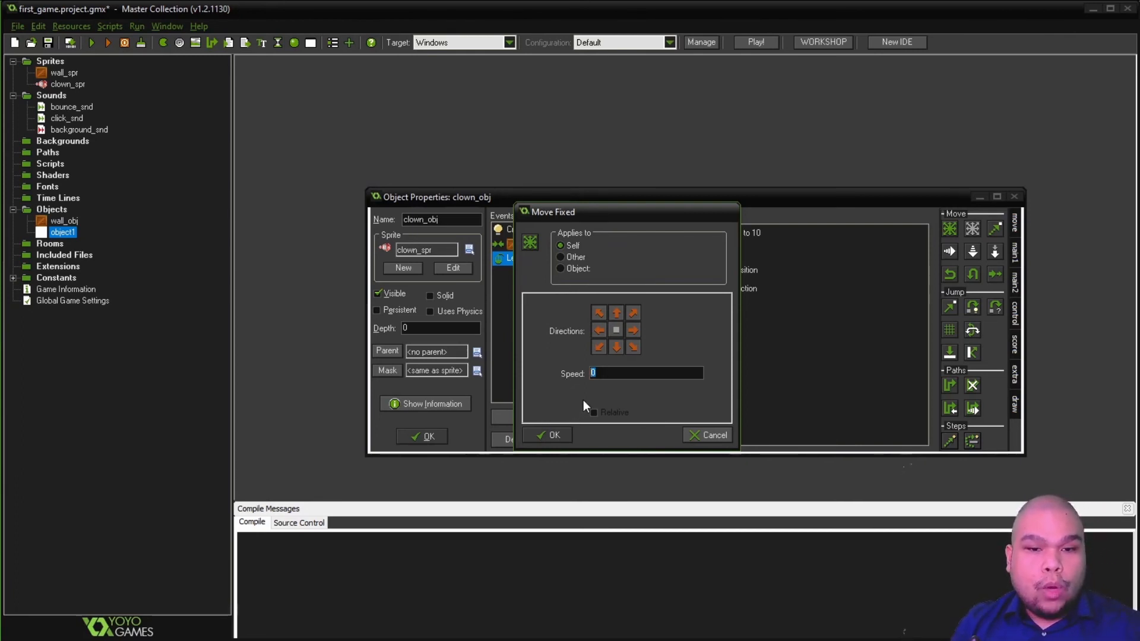
type("1")
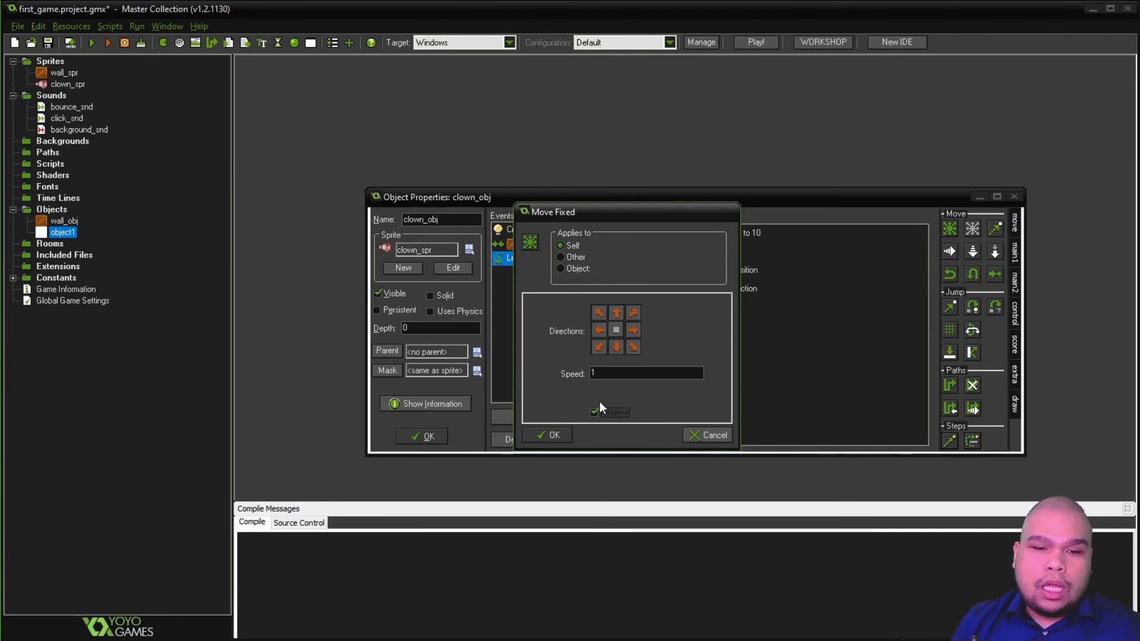
left_click_drag(595, 212, 871, 209)
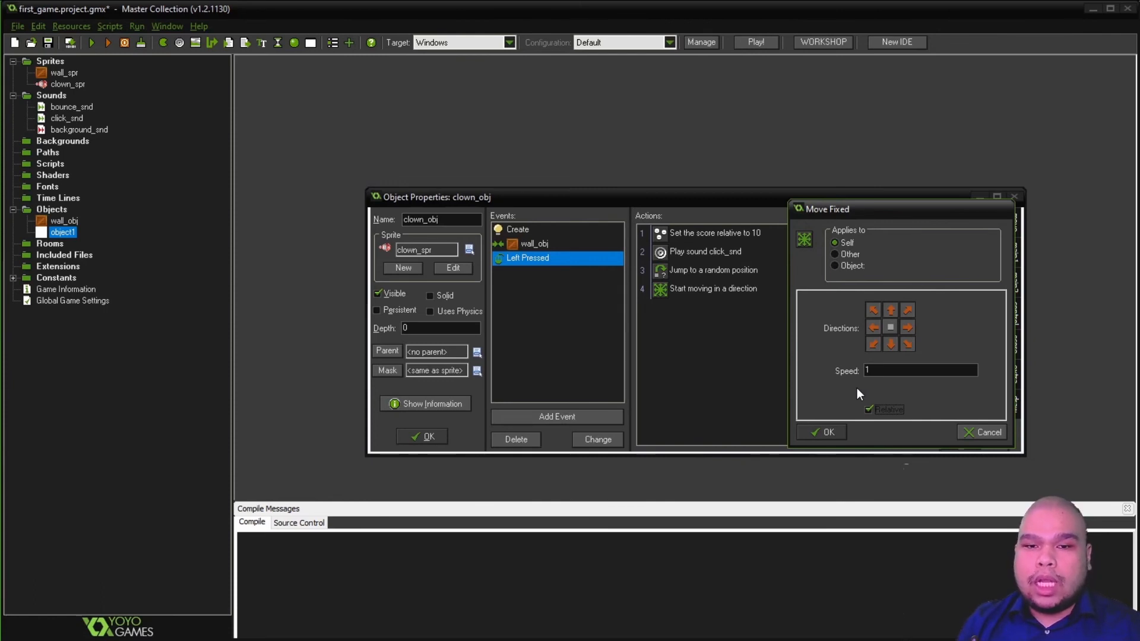
left_click(839, 430)
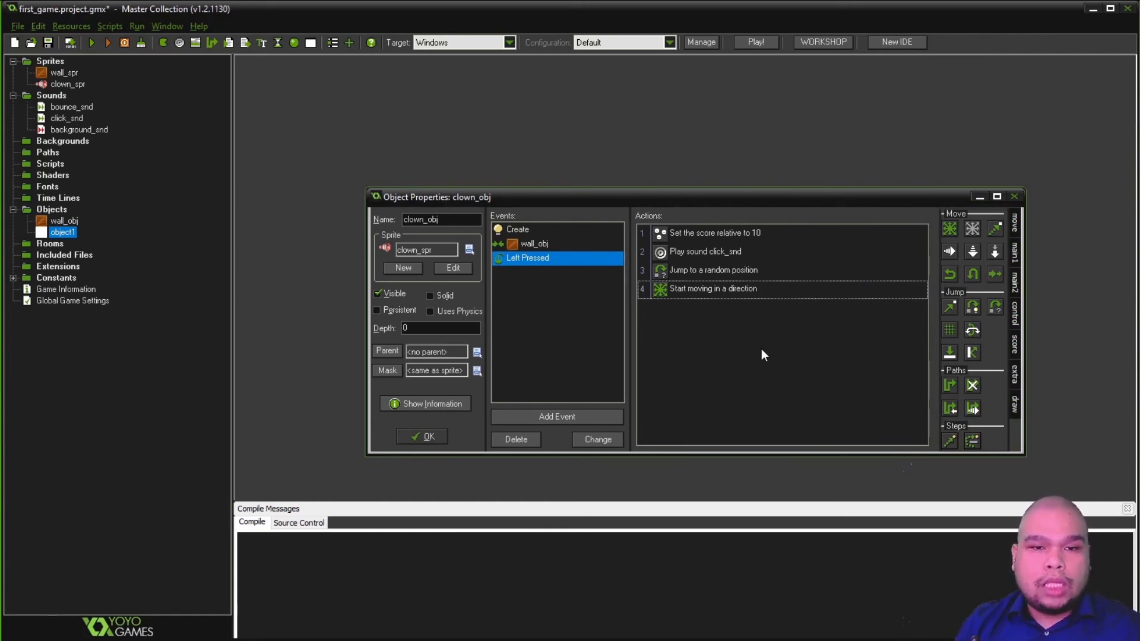
left_click_drag(697, 202, 677, 188)
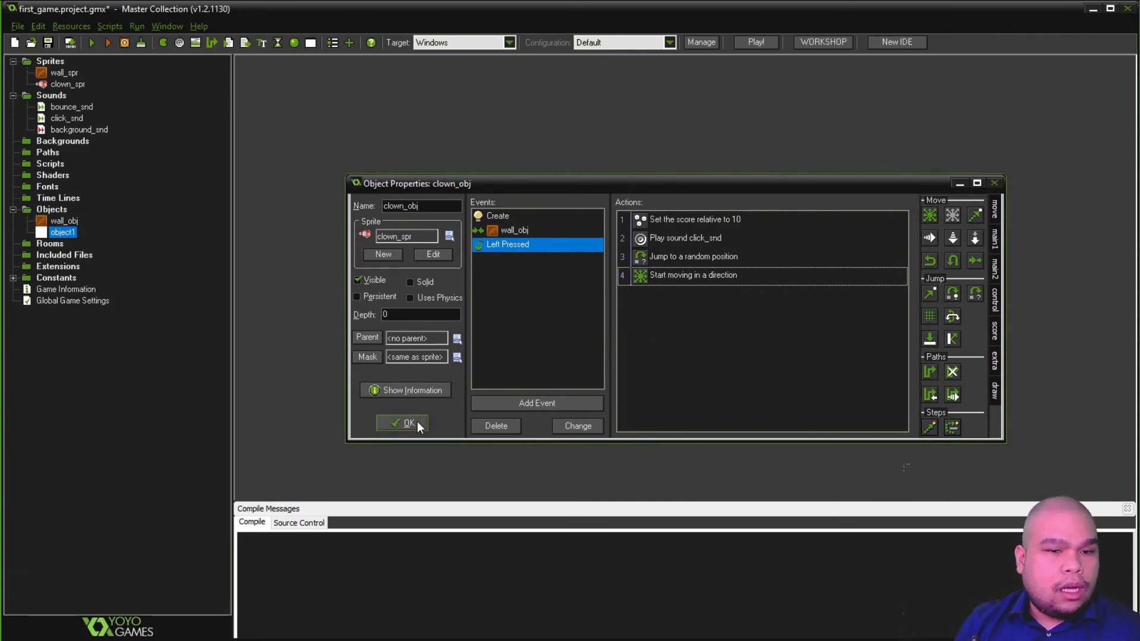
left_click(381, 425)
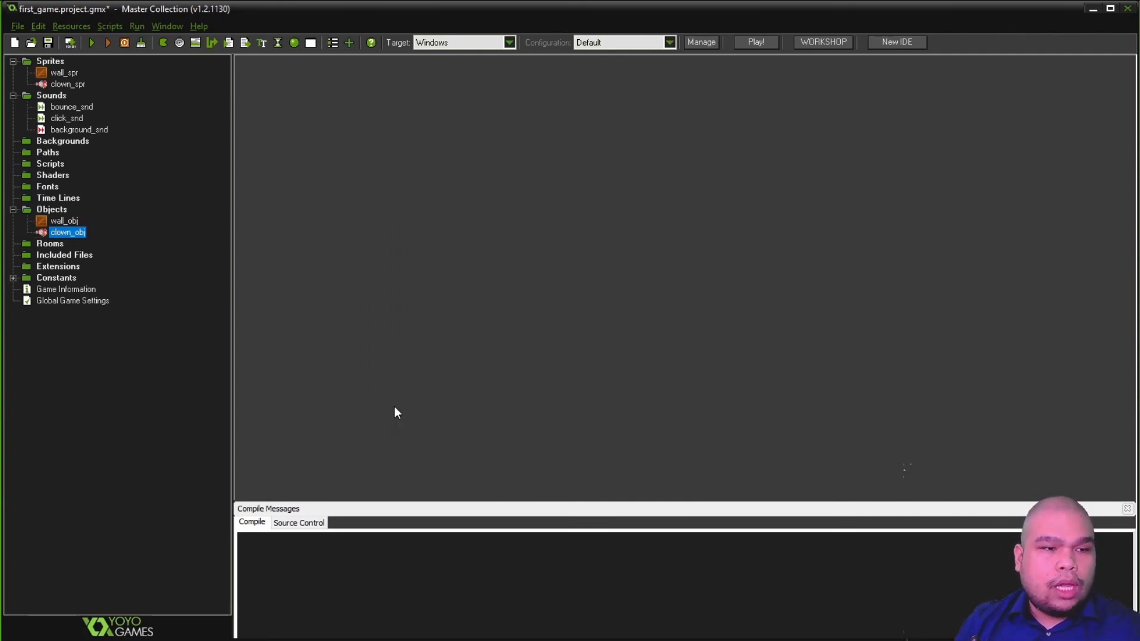
Create a new room and name it main_rm.
left_click(45, 245)
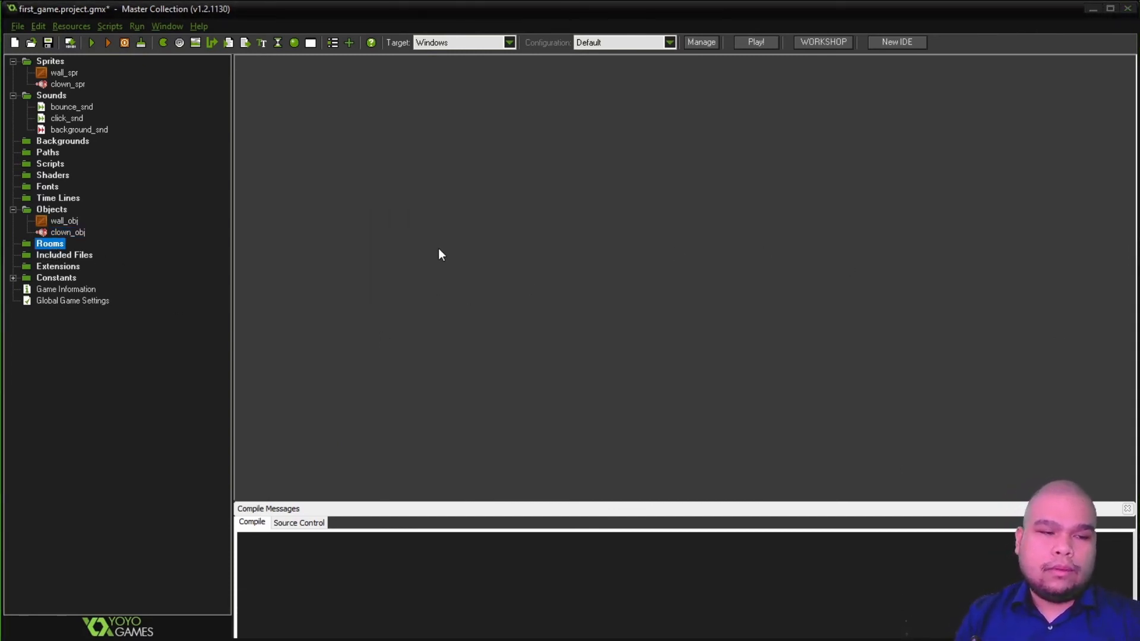
right_click(52, 246)
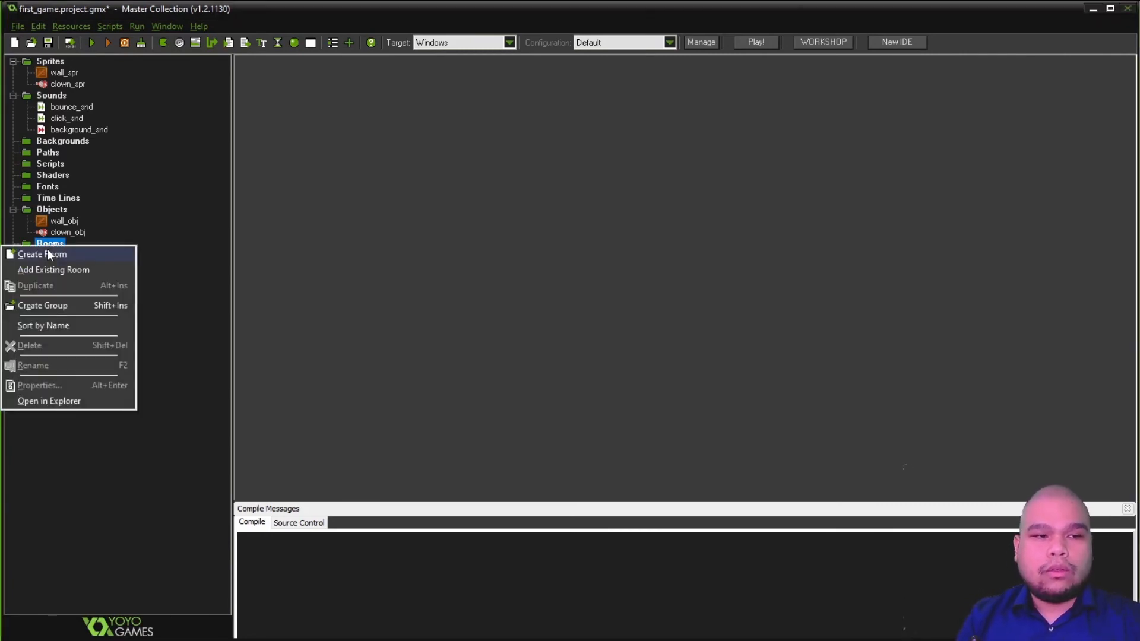
left_click(45, 253)
left_click_drag(720, 252, 643, 69)
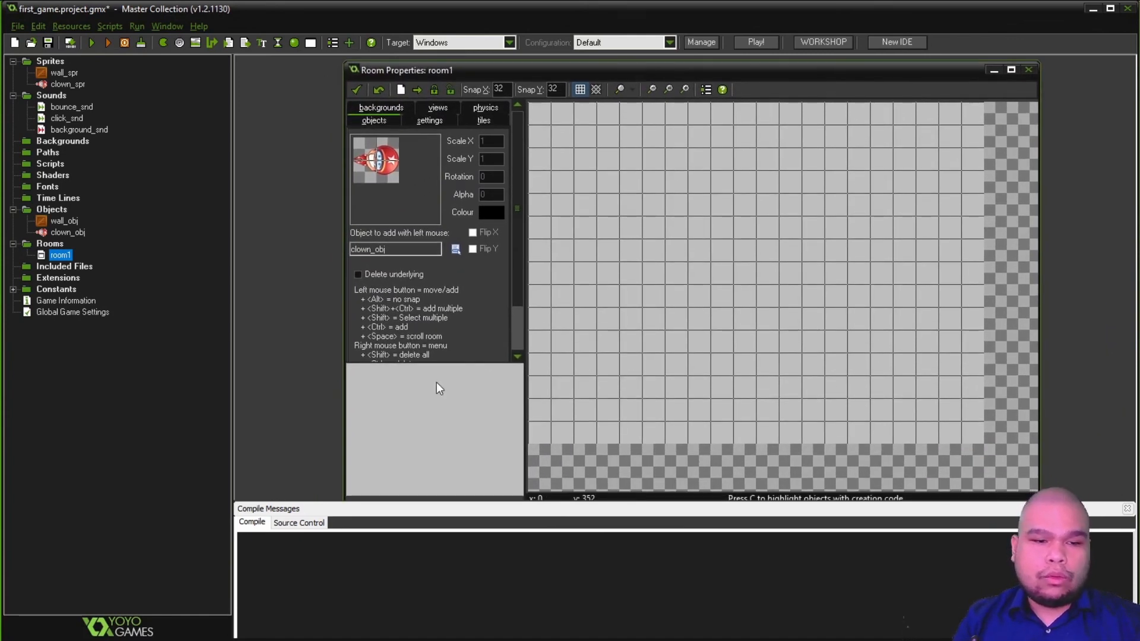
left_click(430, 120)
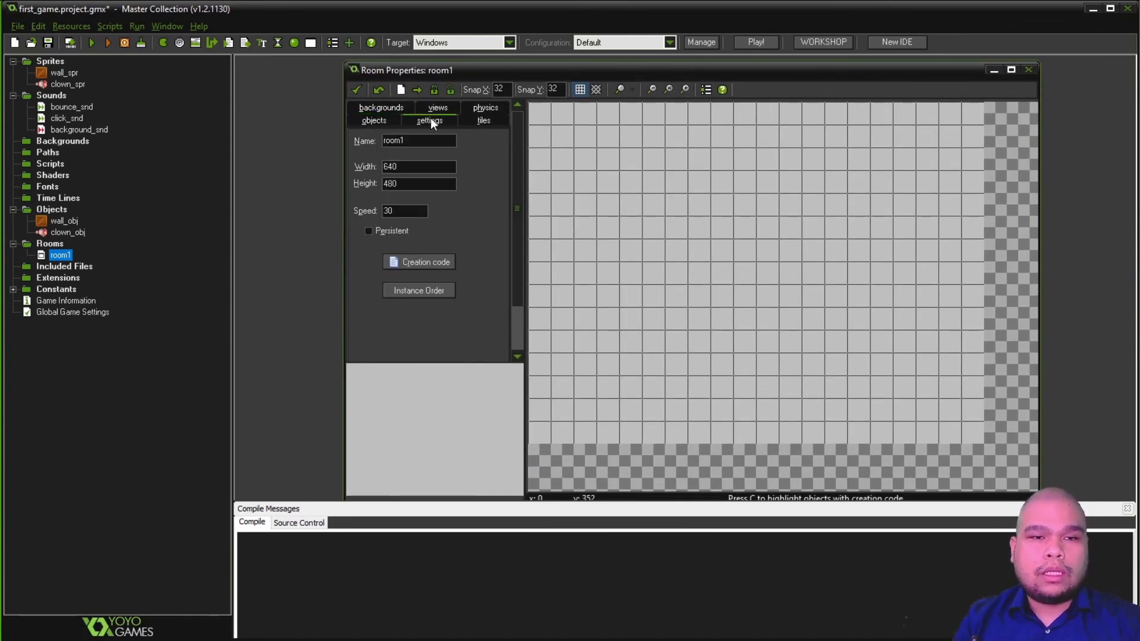
left_click_drag(409, 140, 368, 144)
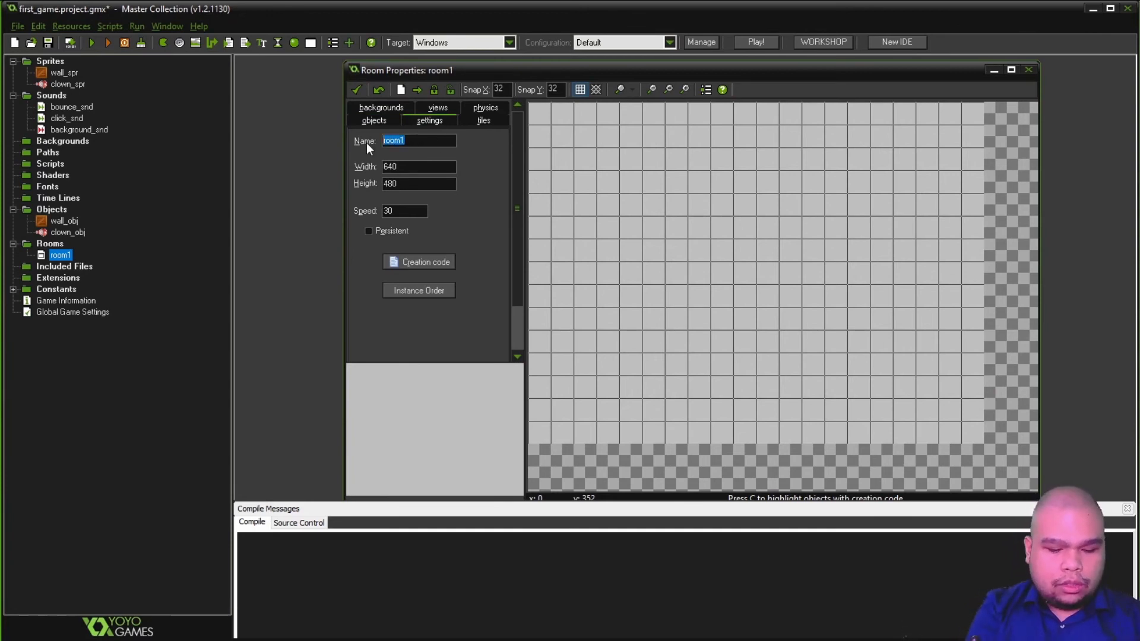
type("main")
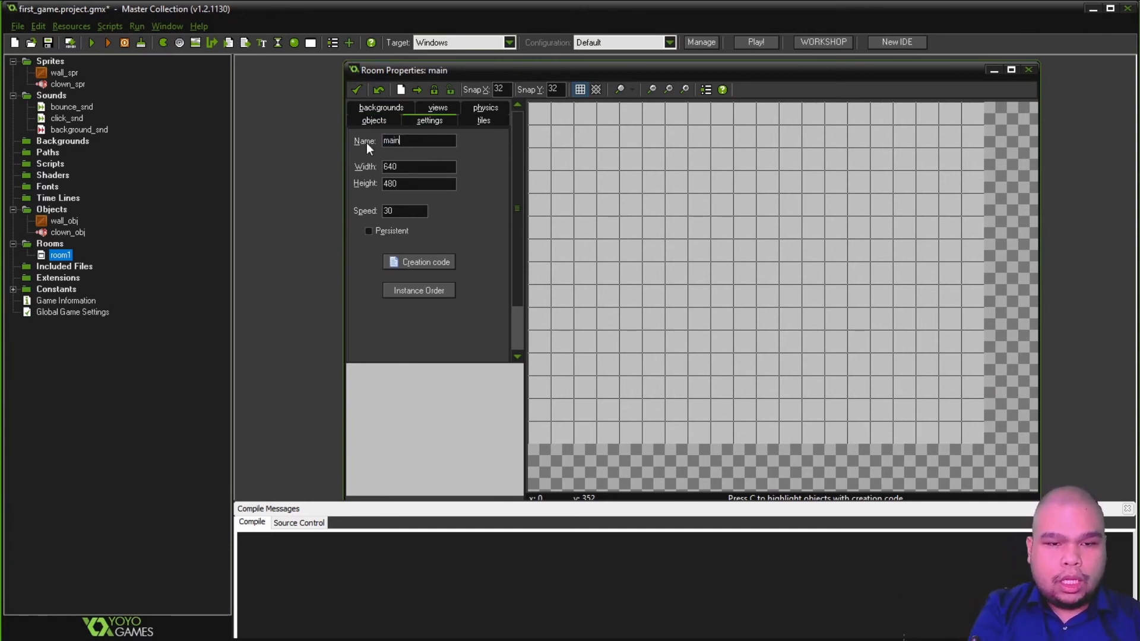
type("_rm")
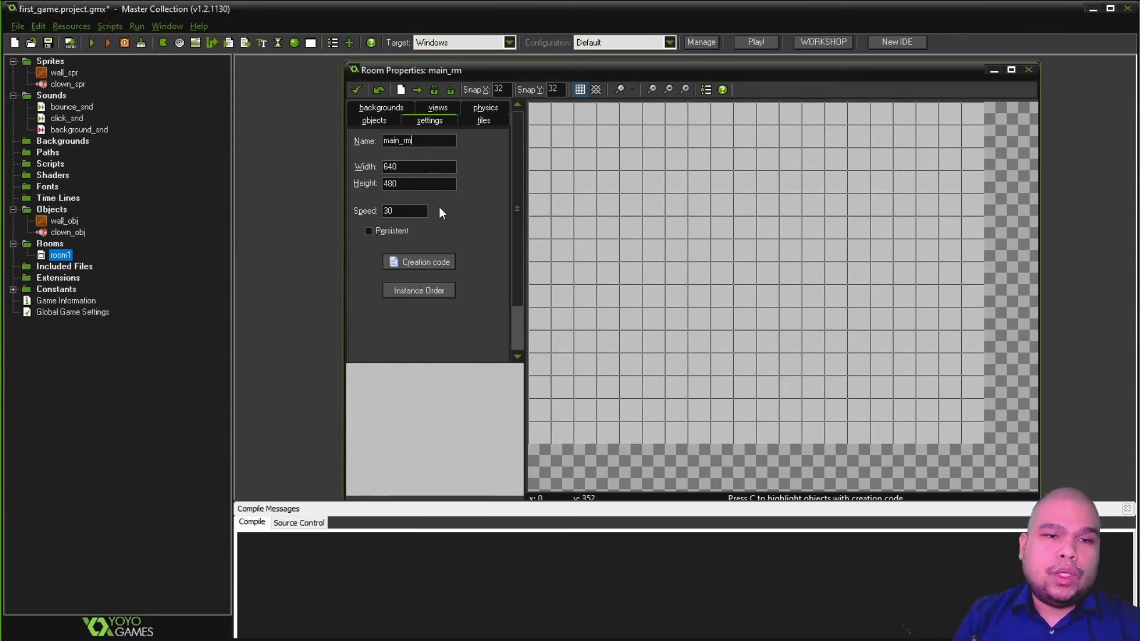
Place a full-height column of eight wall_obj instances along the left edge of the main_rm room.
left_click(376, 120)
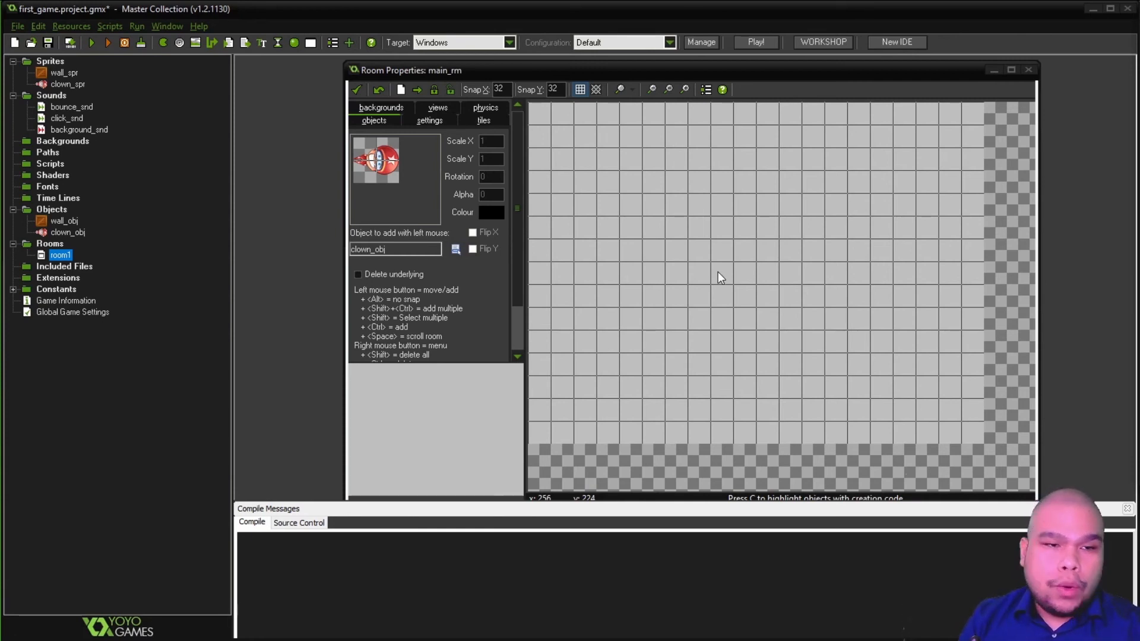
left_click(456, 249)
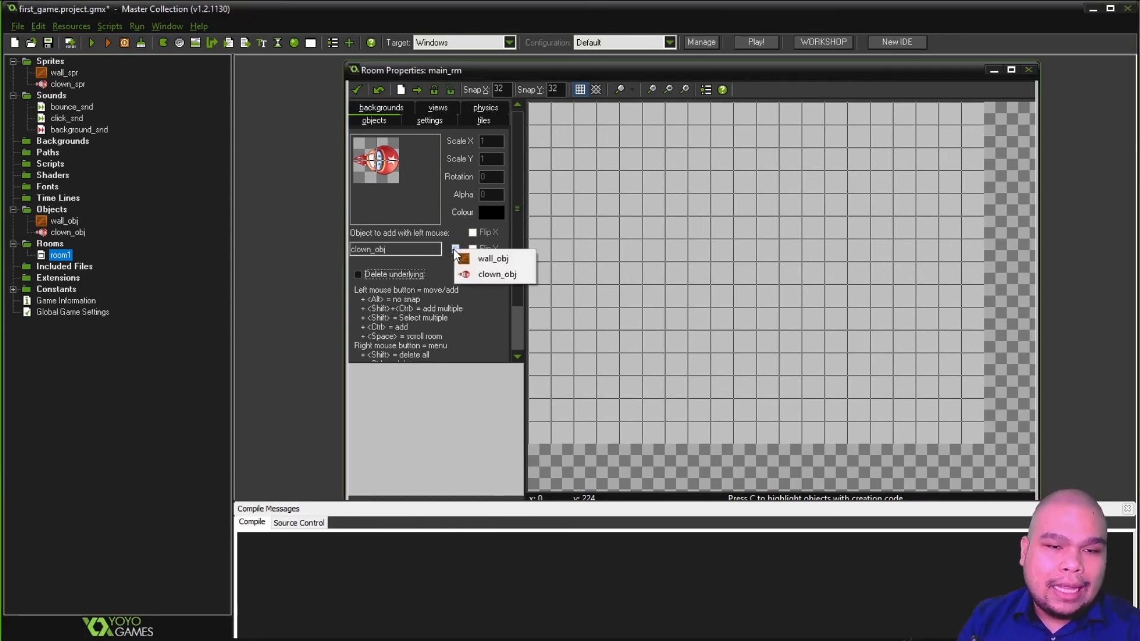
left_click(486, 260)
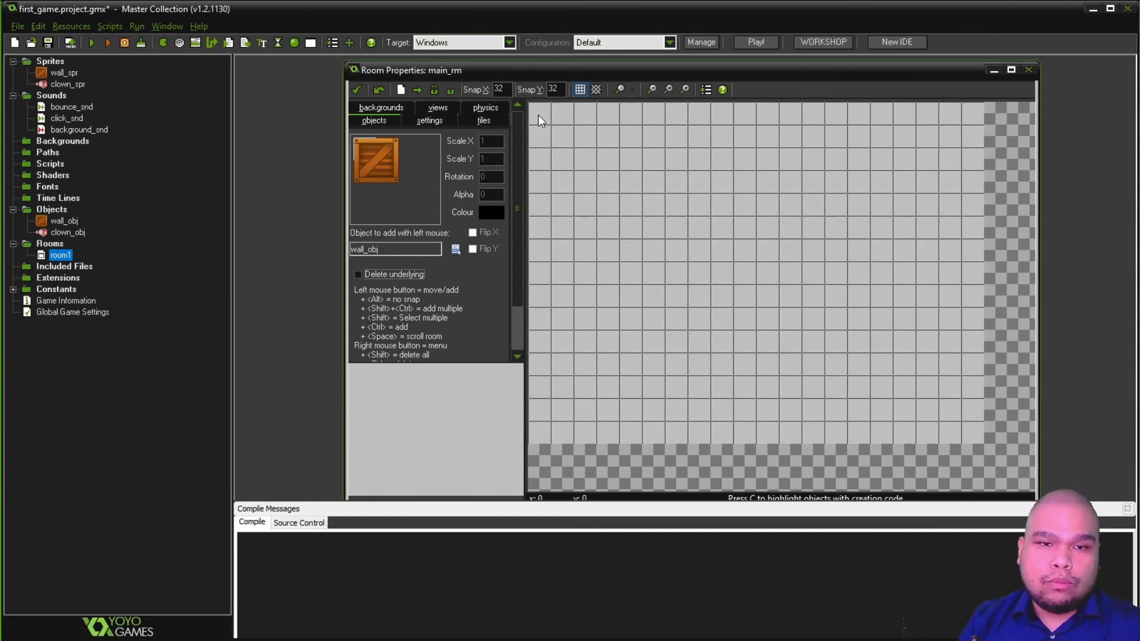
left_click(456, 249)
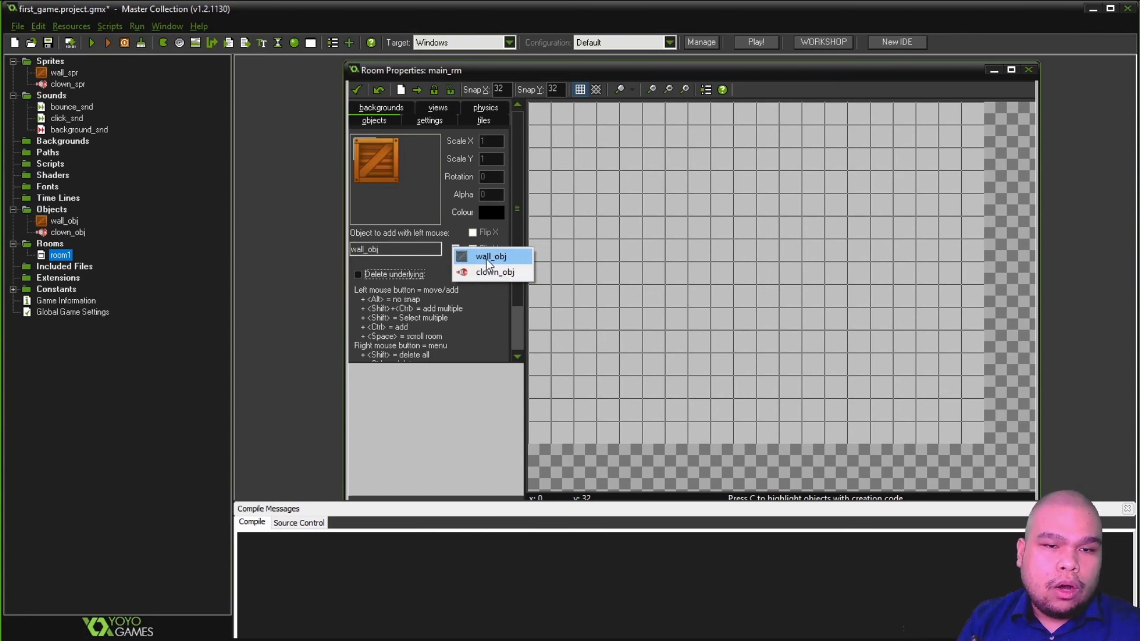
left_click(486, 259)
left_click(545, 118)
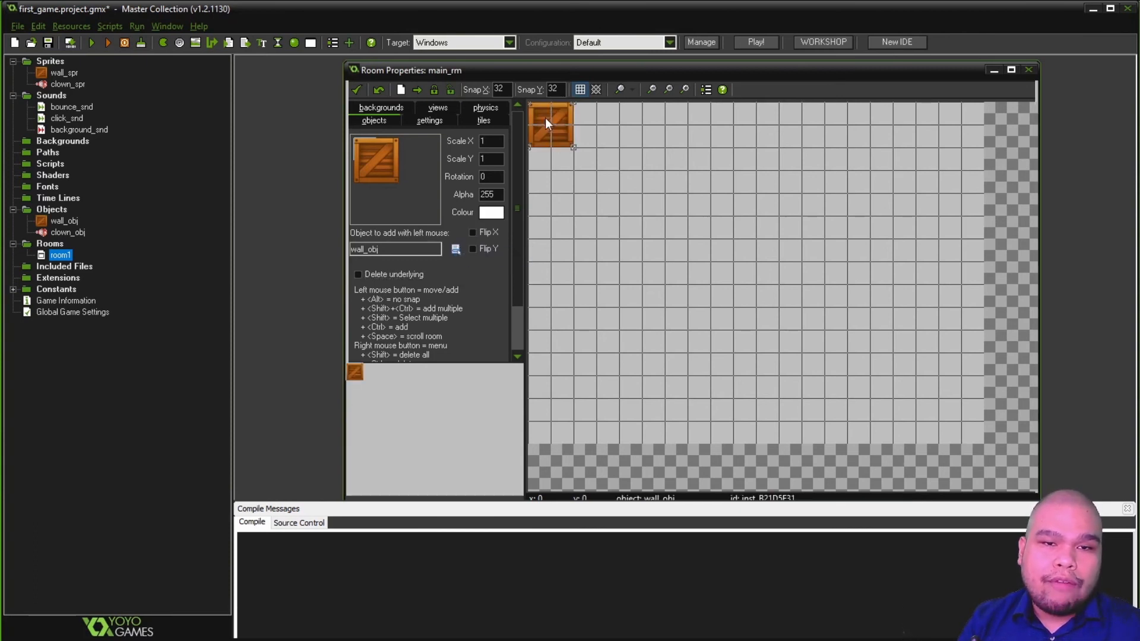
left_click(540, 165)
left_click_drag(540, 213, 543, 435, "ctrl+shift")
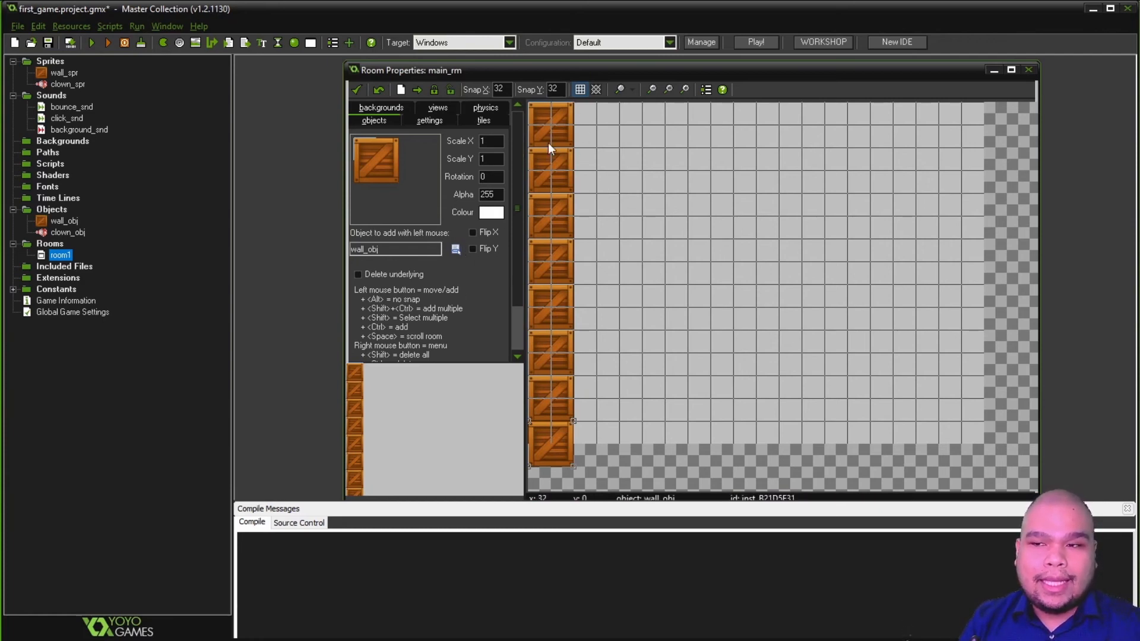
Shift each of the eight wall_obj instances one grid cell left to x -32, so they sit half outside the room.
left_click_drag(544, 128, 519, 120)
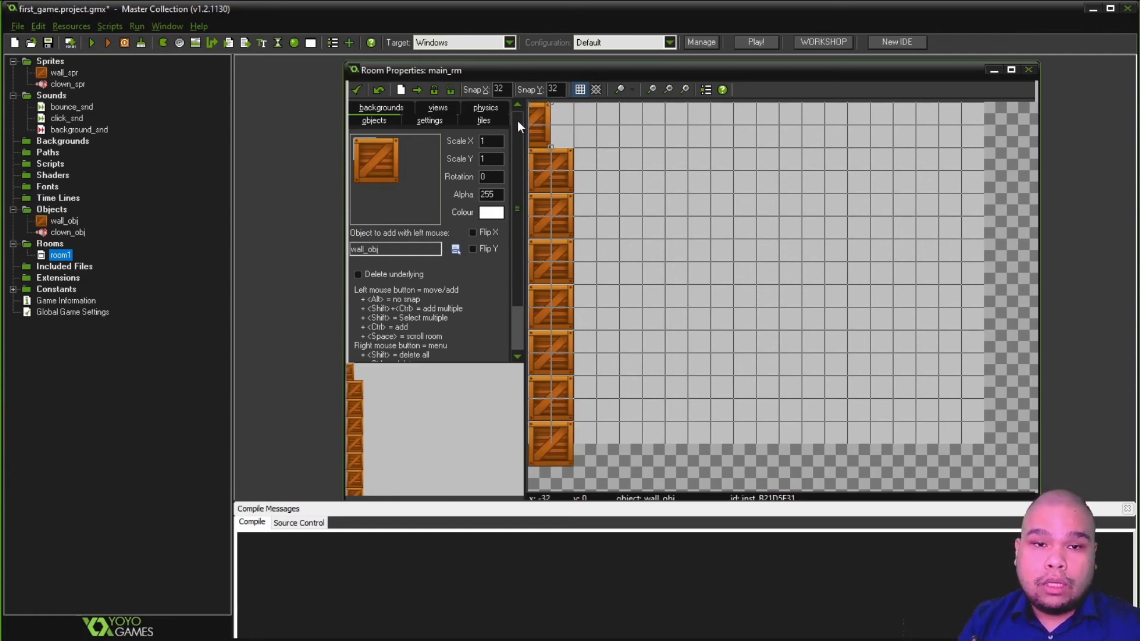
left_click_drag(542, 163, 521, 160)
left_click_drag(542, 211, 525, 212)
left_click_drag(540, 256, 524, 252)
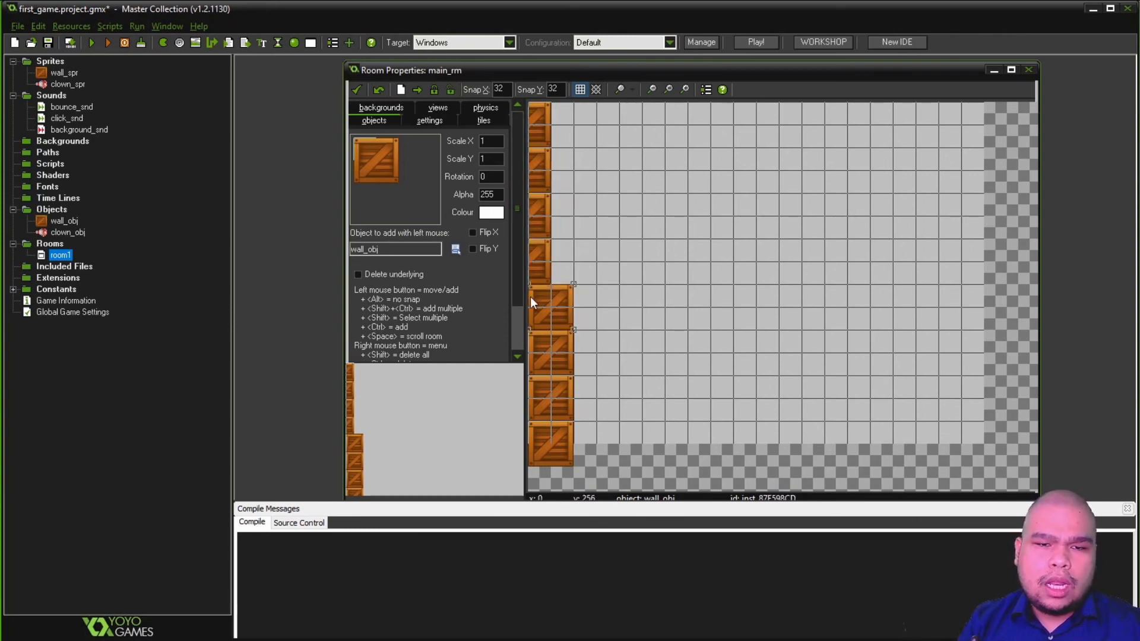
left_click_drag(535, 297, 527, 304)
left_click_drag(540, 346, 524, 351)
left_click_drag(538, 389, 522, 387)
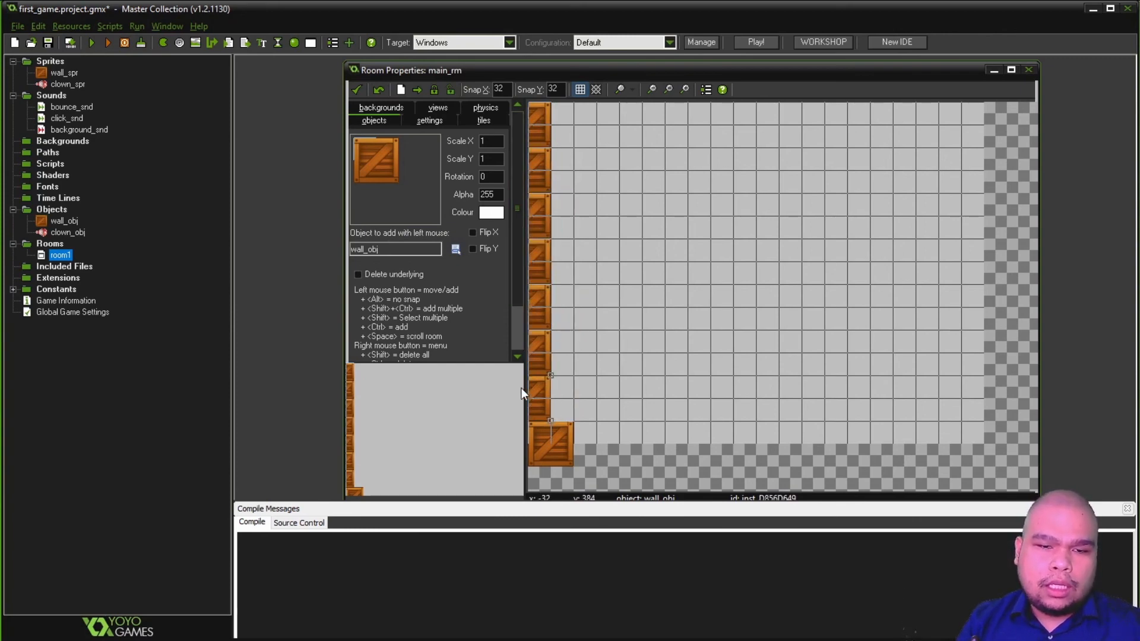
left_click_drag(533, 444, 525, 436)
Place a row of ten wall_obj instances along the room's bottom edge, from the left column to the right edge.
left_click(566, 429)
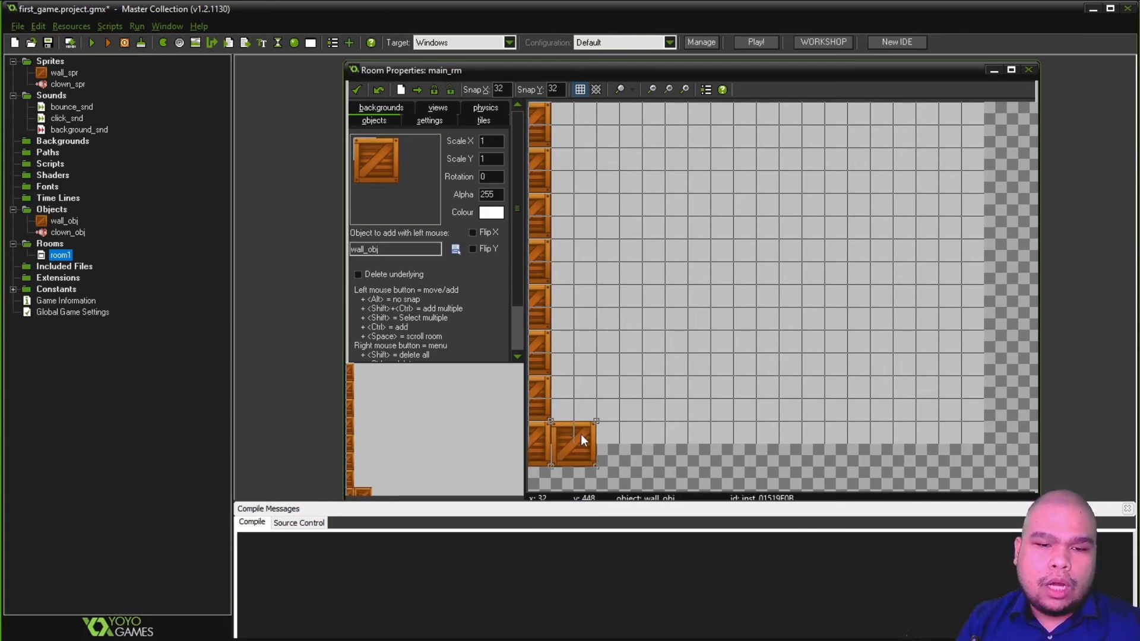
left_click(613, 438)
left_click(654, 444)
left_click(706, 438)
left_click(757, 439)
left_click(791, 432)
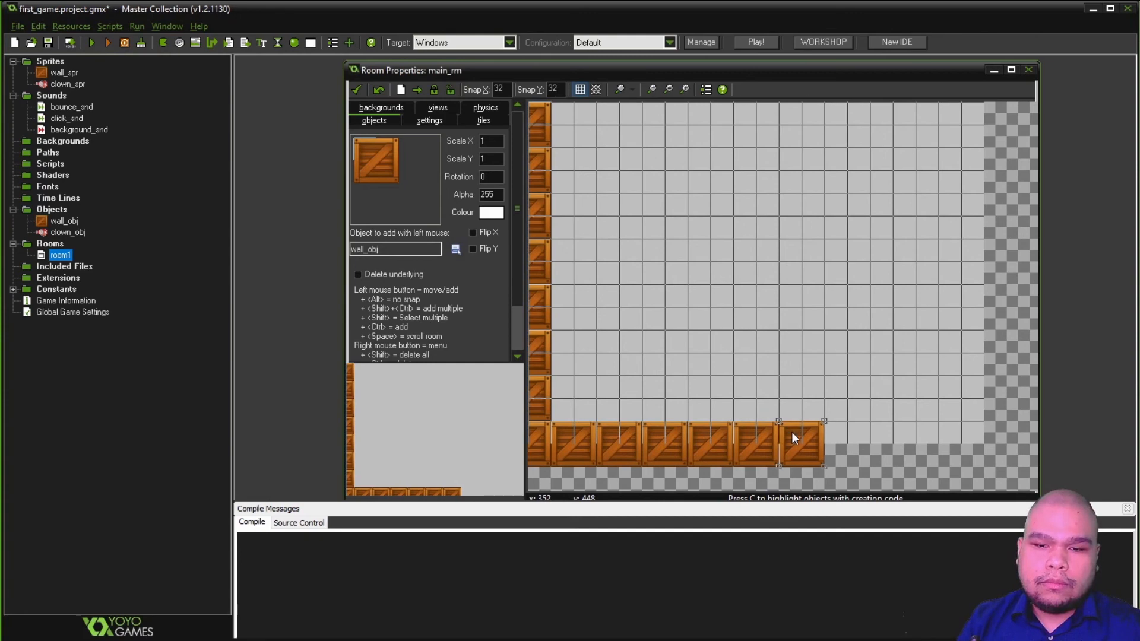
left_click(846, 433)
left_click(877, 436)
left_click(939, 439)
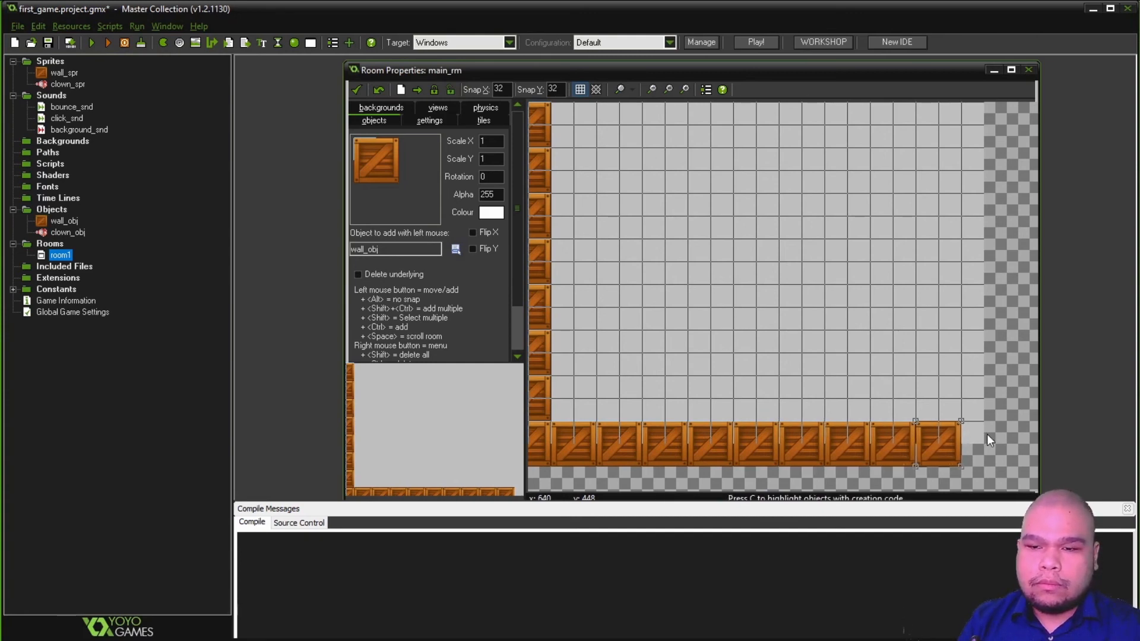
left_click(981, 440)
Stack seven wall_obj instances up the room's right edge, from above the bottom row to the top corner.
left_click(978, 384)
left_click(976, 351)
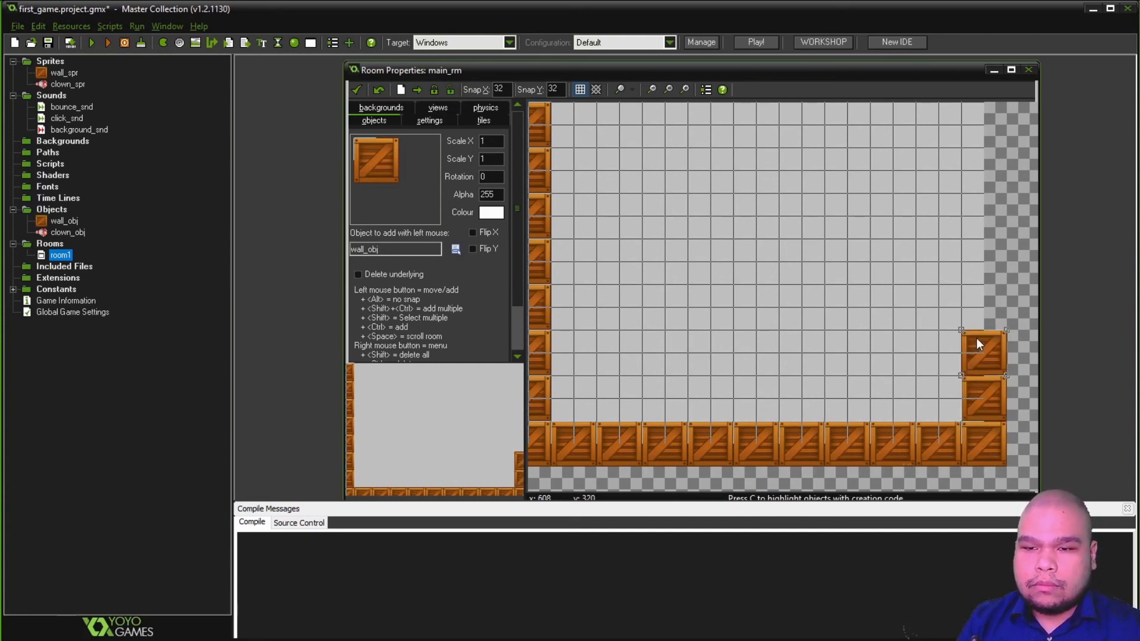
left_click(974, 297)
left_click(974, 246)
left_click(977, 215)
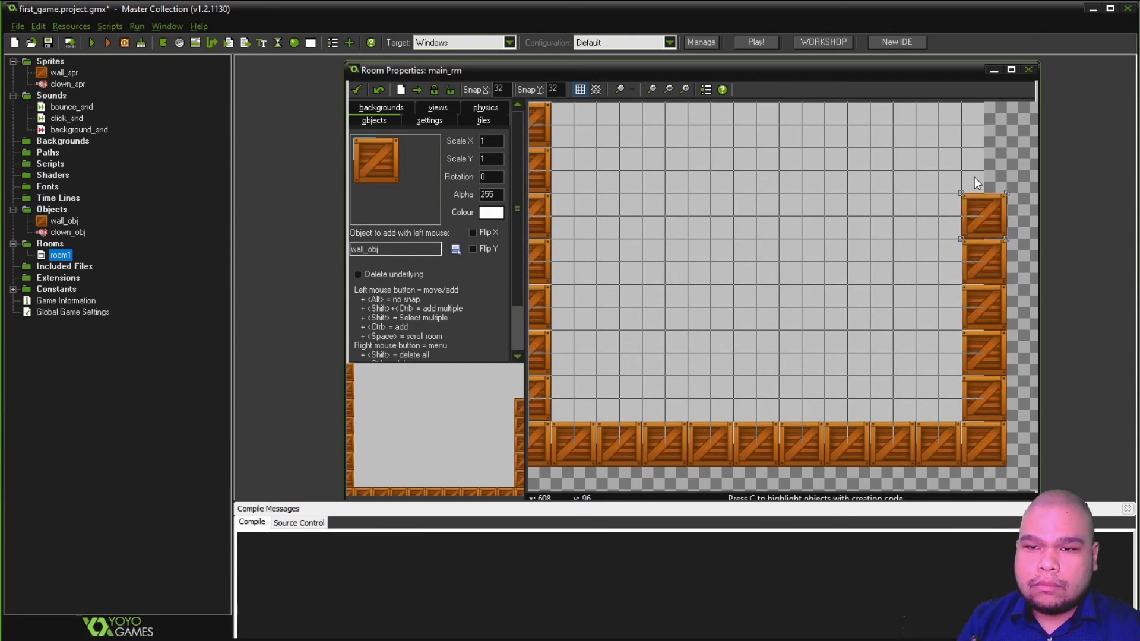
left_click(974, 169)
left_click(975, 125)
Place four wall_obj instances along the room's top edge, working left from the top-right corner.
left_click(926, 112)
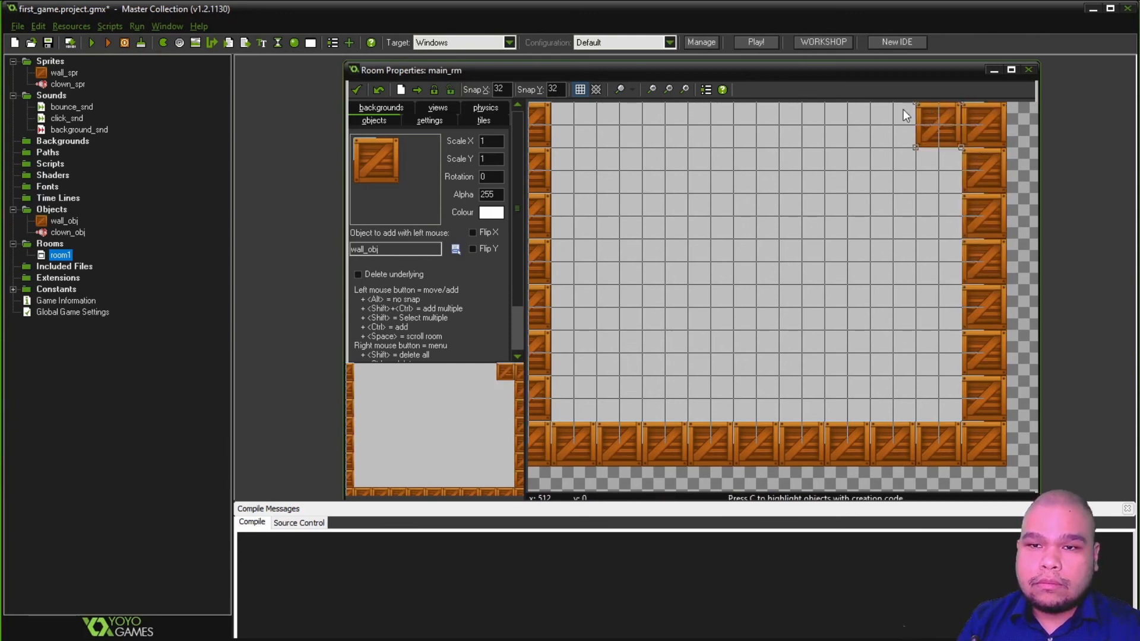
left_click(886, 112)
left_click(836, 114)
left_click(789, 116)
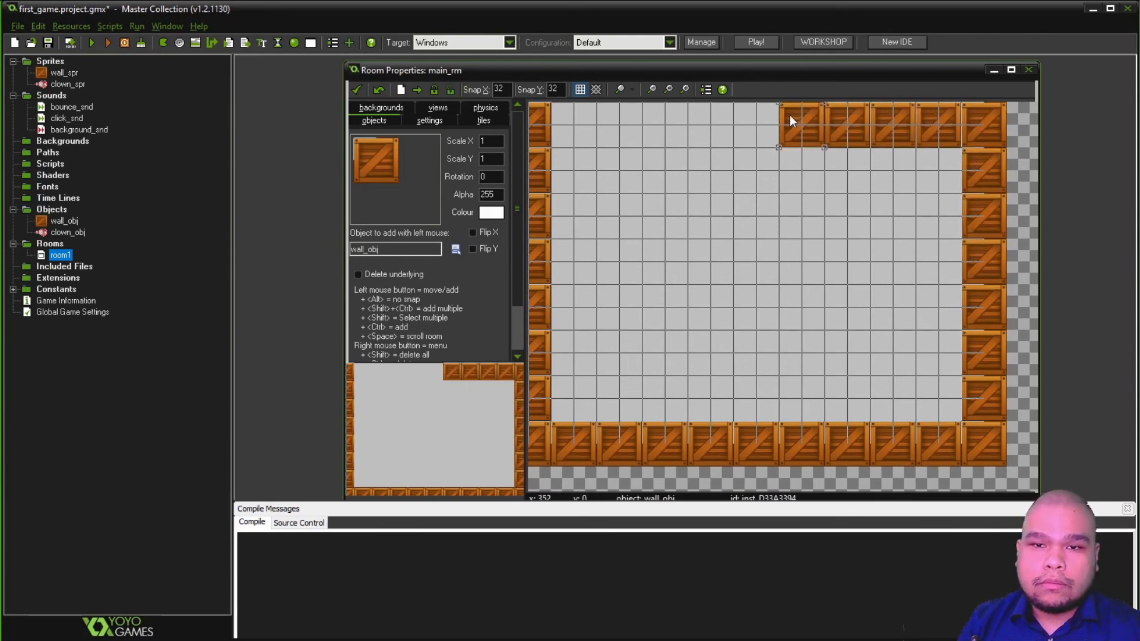
left_click(750, 116)
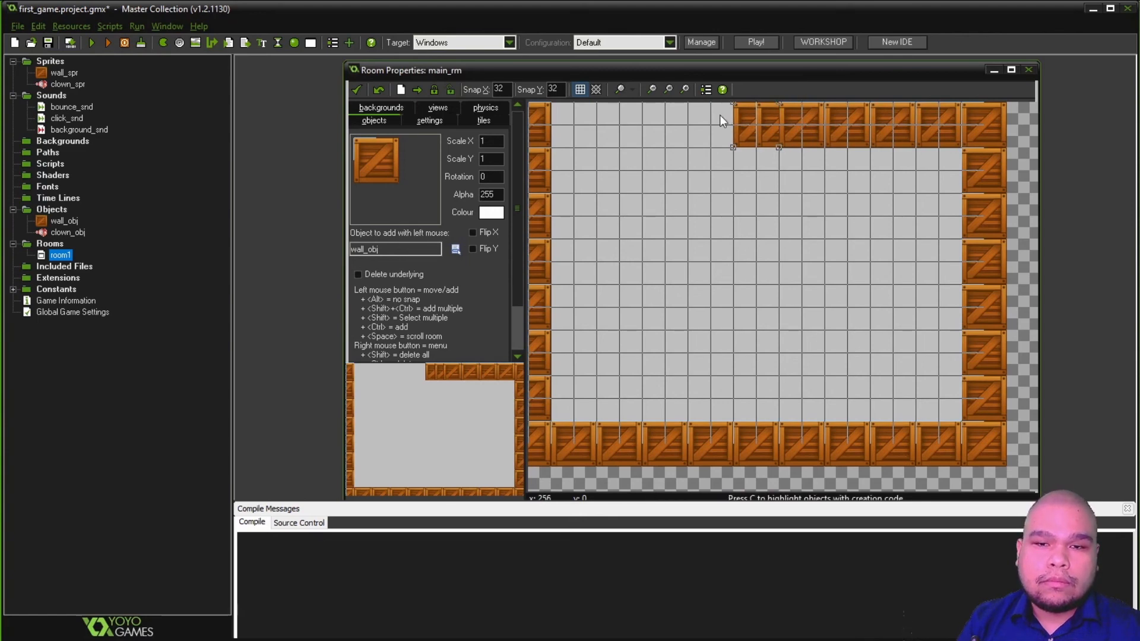
key("Delete")
left_click(736, 111)
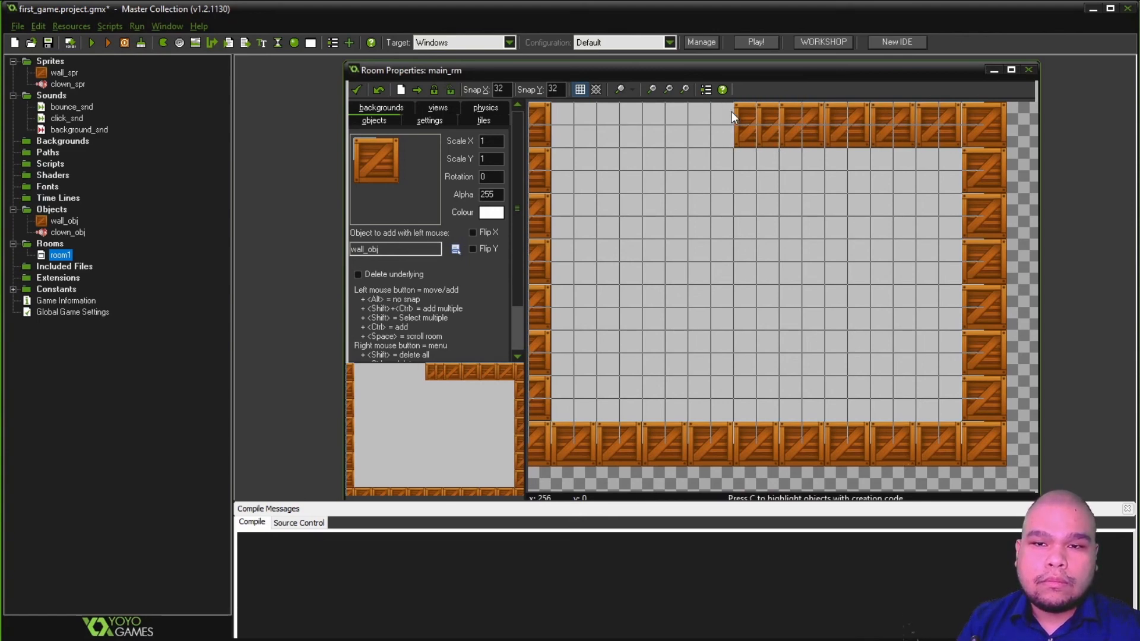
right_click(775, 117)
left_click(821, 119)
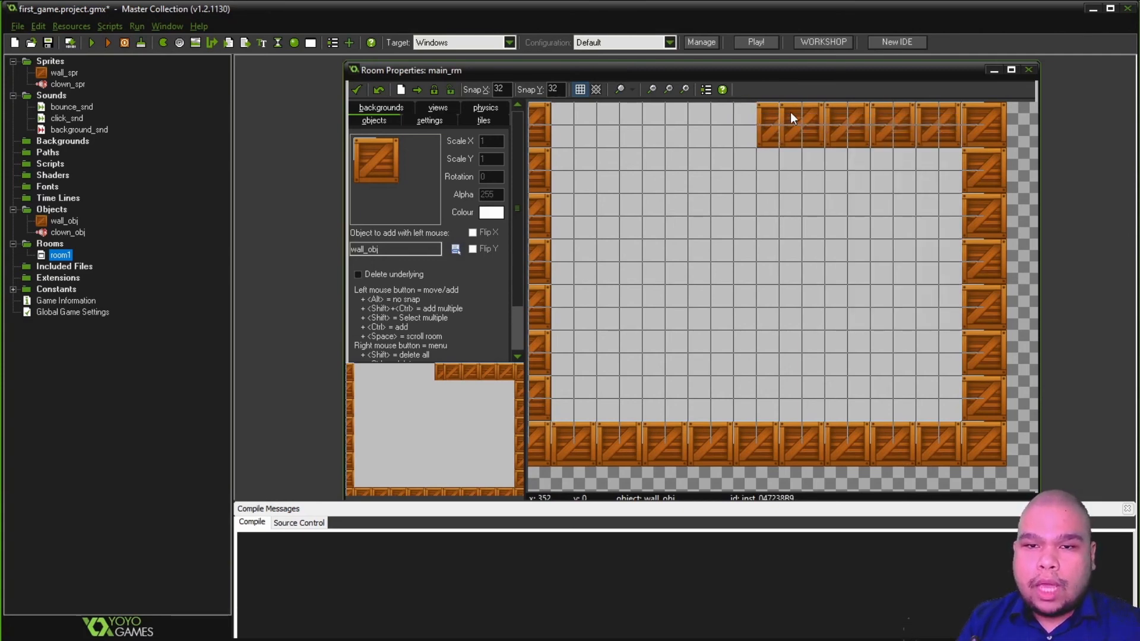
right_click(763, 113)
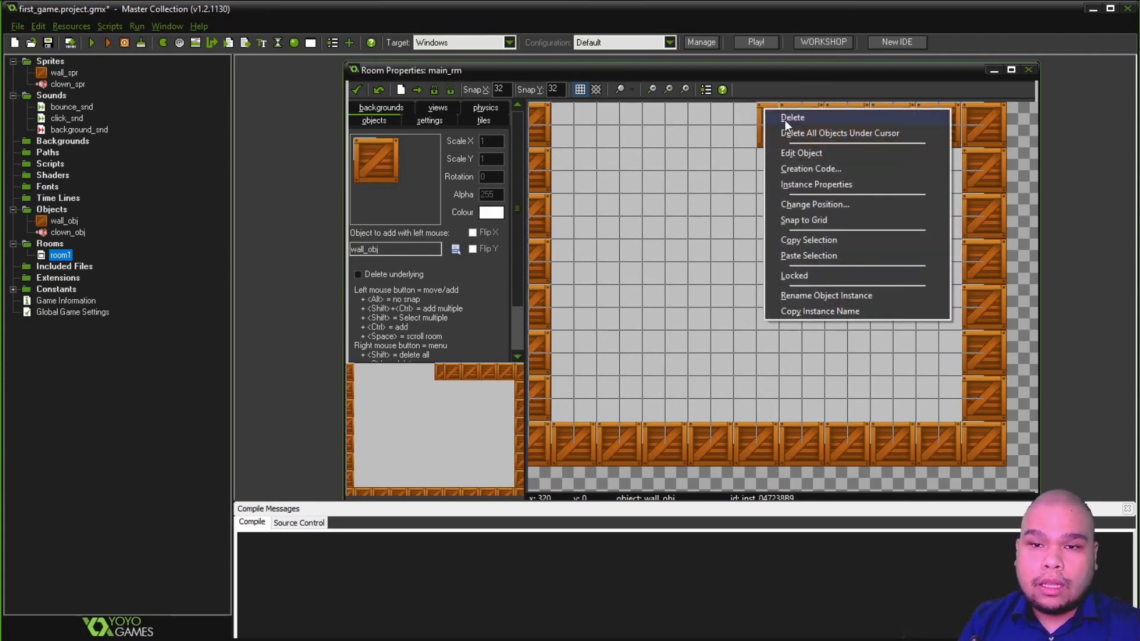
left_click(785, 119)
Complete the top row with five wall_obj instances, reaching the column on the room's left edge.
left_click(748, 114)
left_click(704, 112)
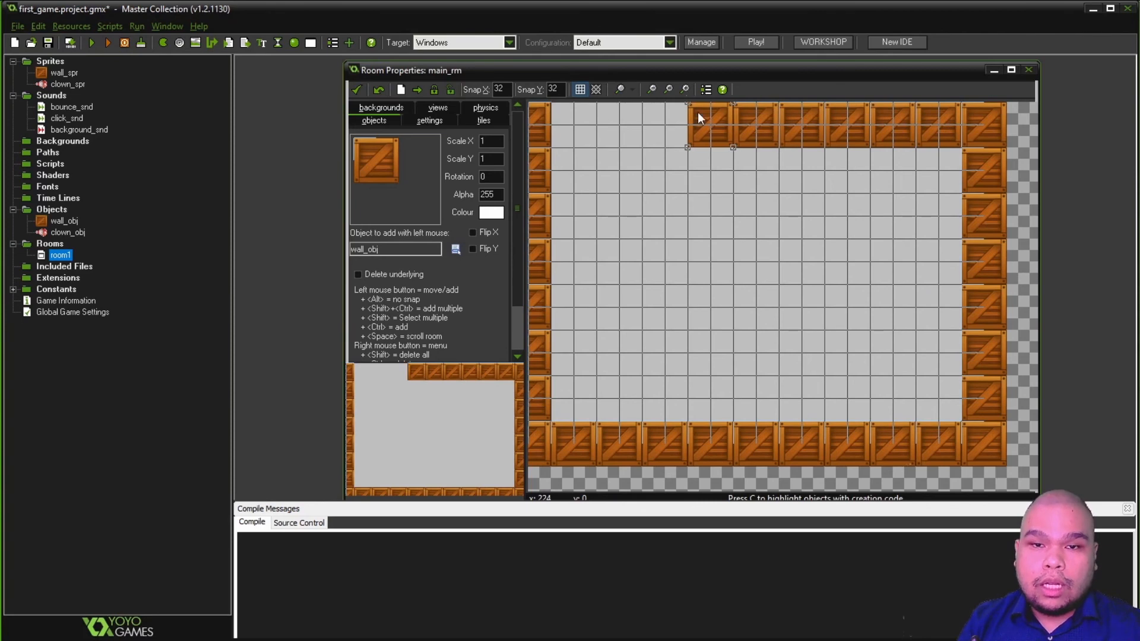
left_click(652, 113)
left_click(611, 112)
left_click(571, 114)
Shift the nine wall_obj instances between the top corners up one grid cell so they sit half outside the room.
left_click_drag(568, 112, 925, 92)
left_click(923, 113)
left_click(985, 104)
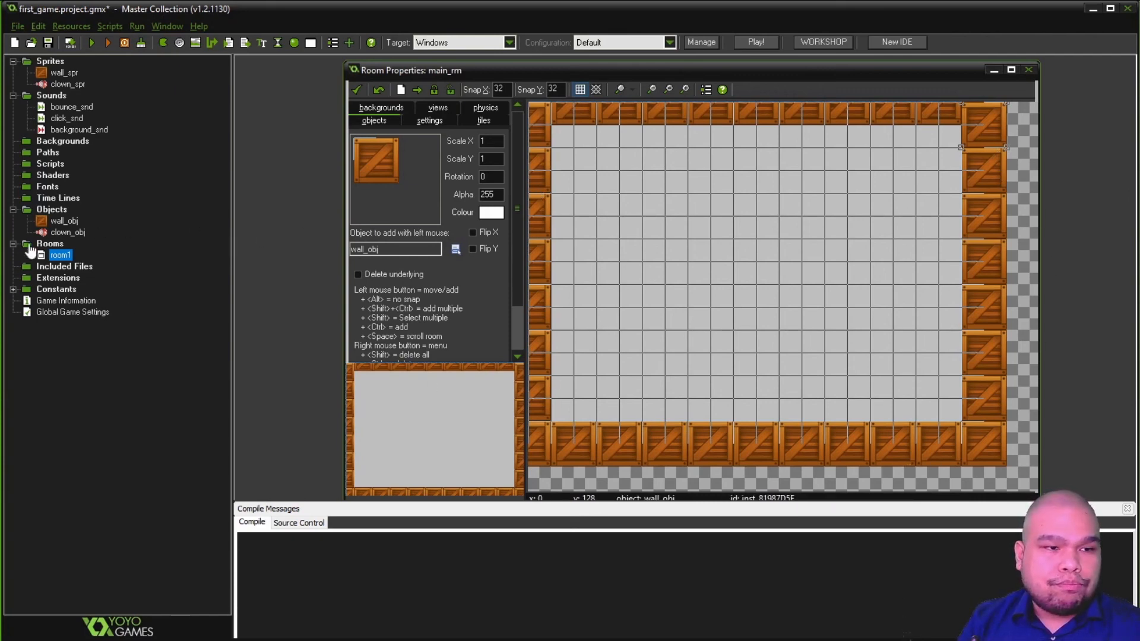
Place one clown_obj instance in the open area above and left of the room's centre.
left_click(455, 249)
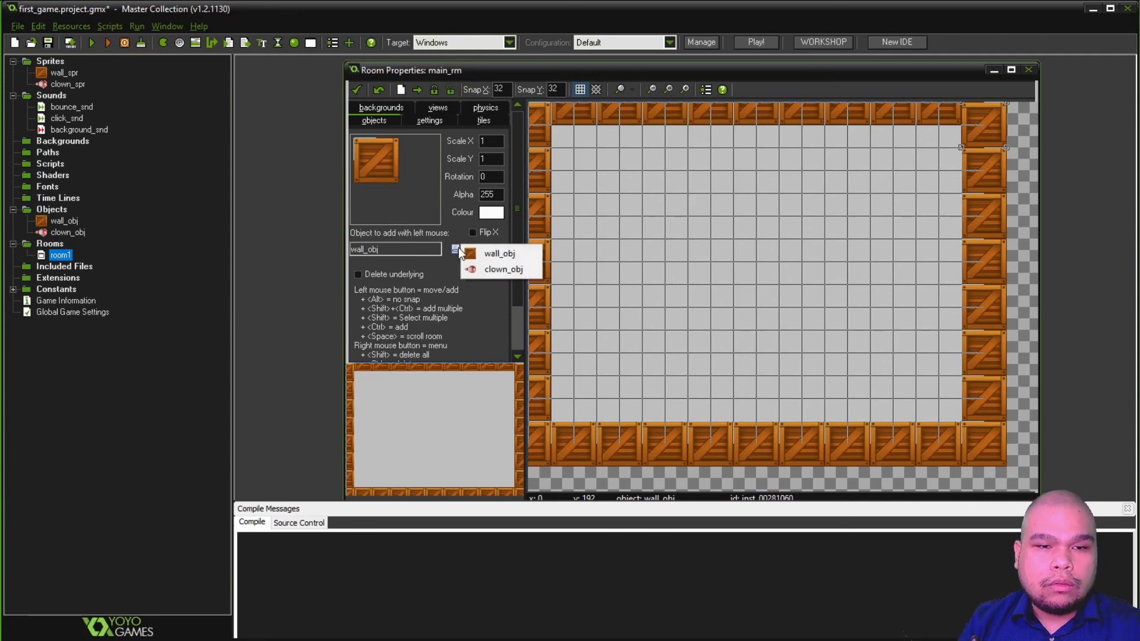
left_click(500, 270)
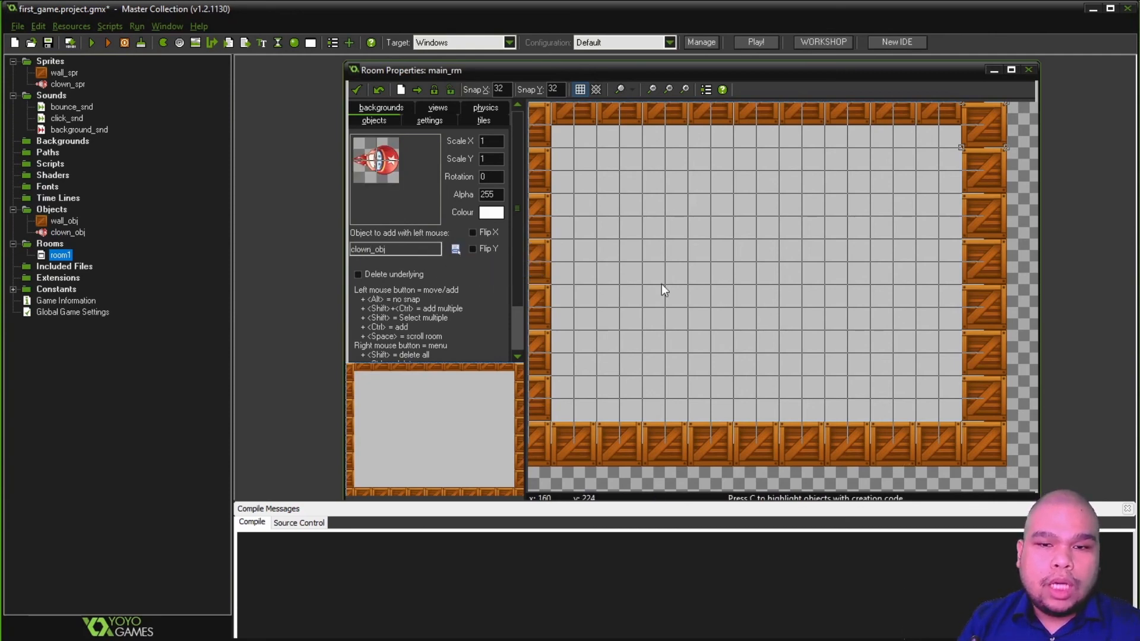
left_click(718, 243)
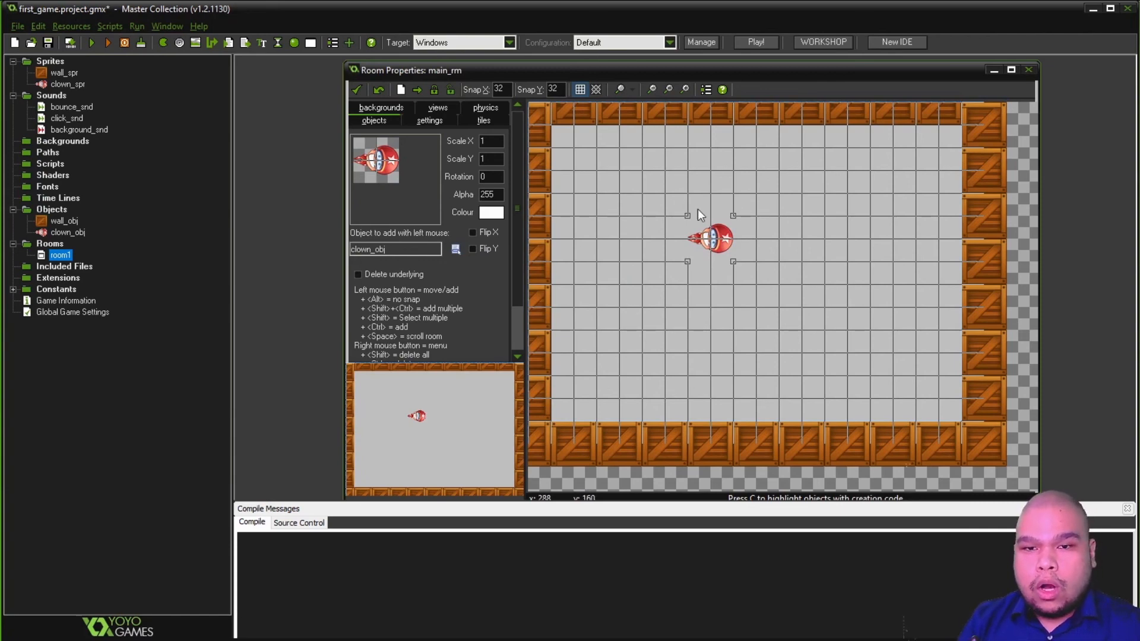
Run the game, bring its window into view, and test hitting the moving clown several times as it bounces off the walls.
left_click(91, 43)
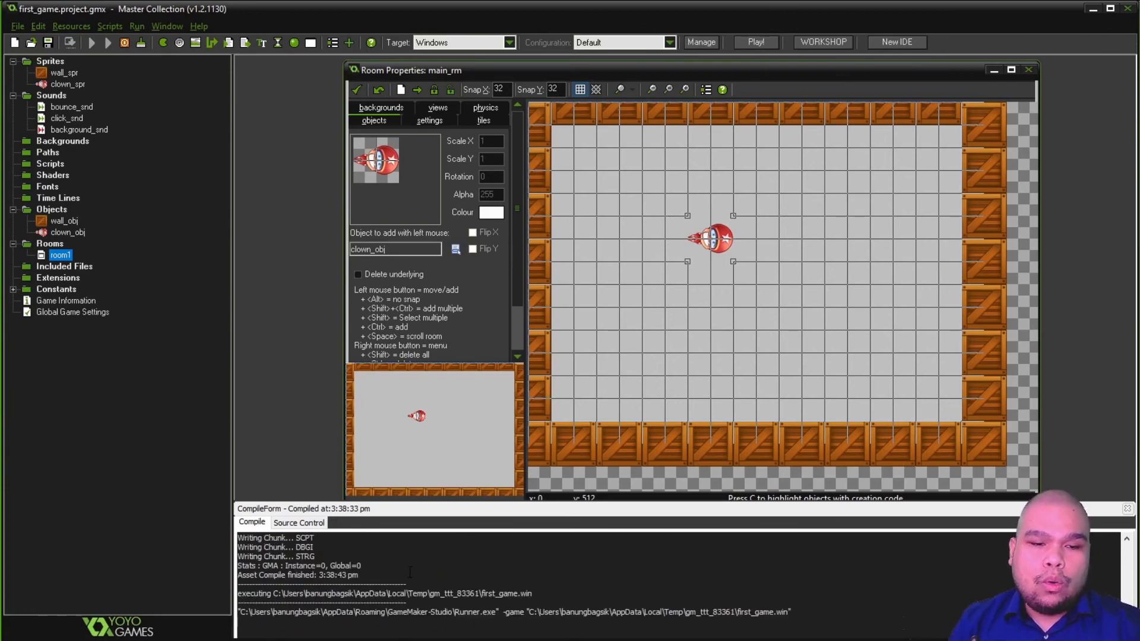
left_click_drag(1139, 199, 440, 120)
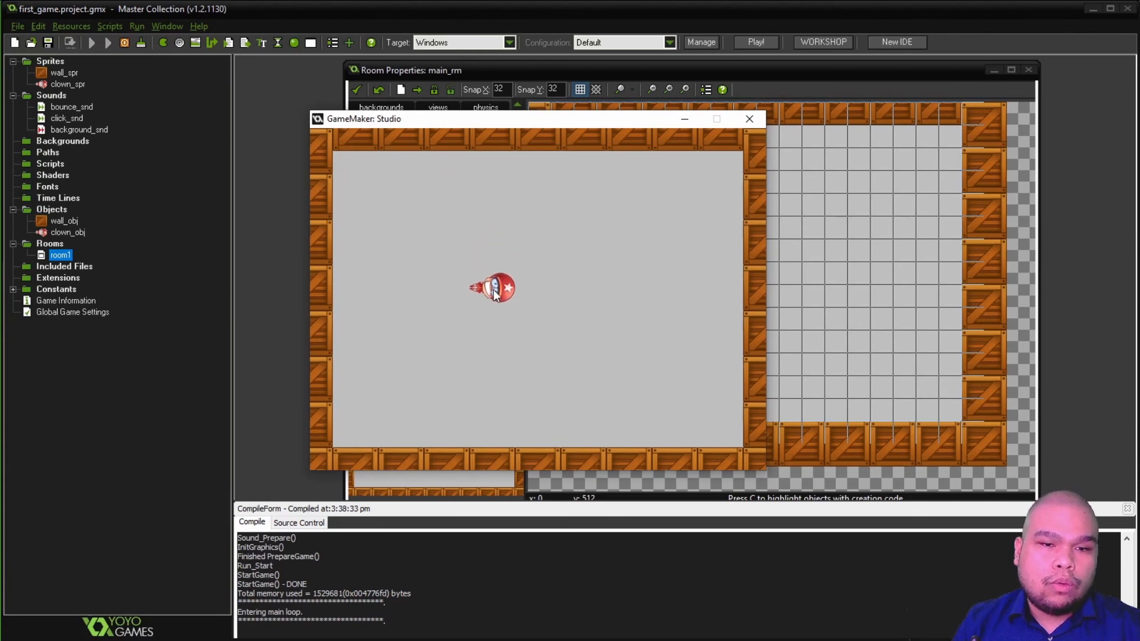
left_click(499, 341)
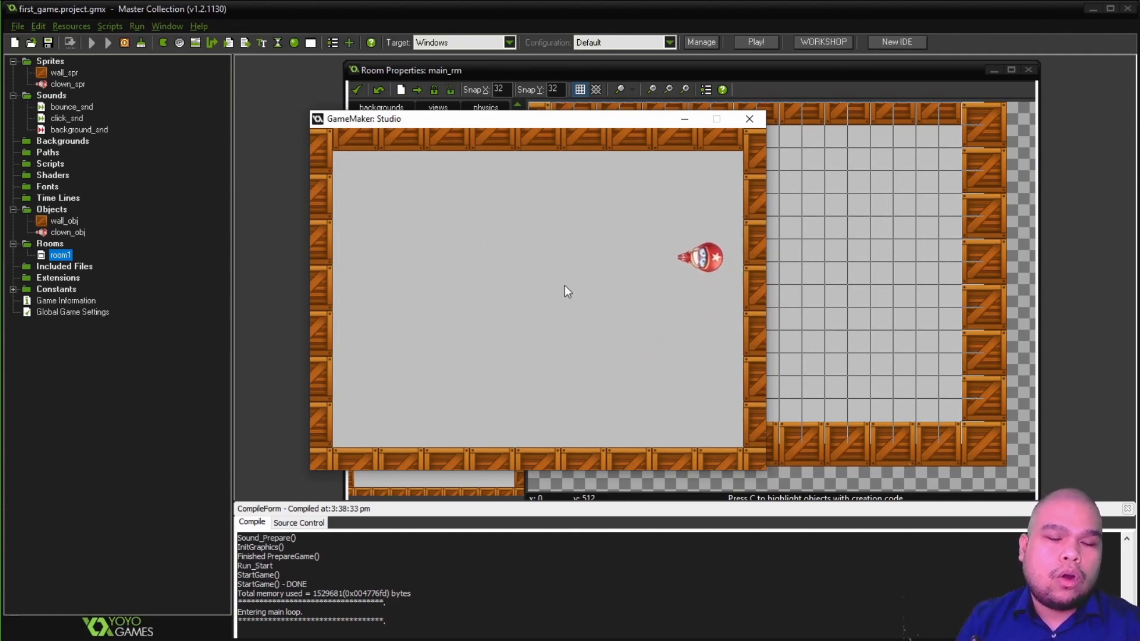
left_click(540, 239)
left_click(436, 308)
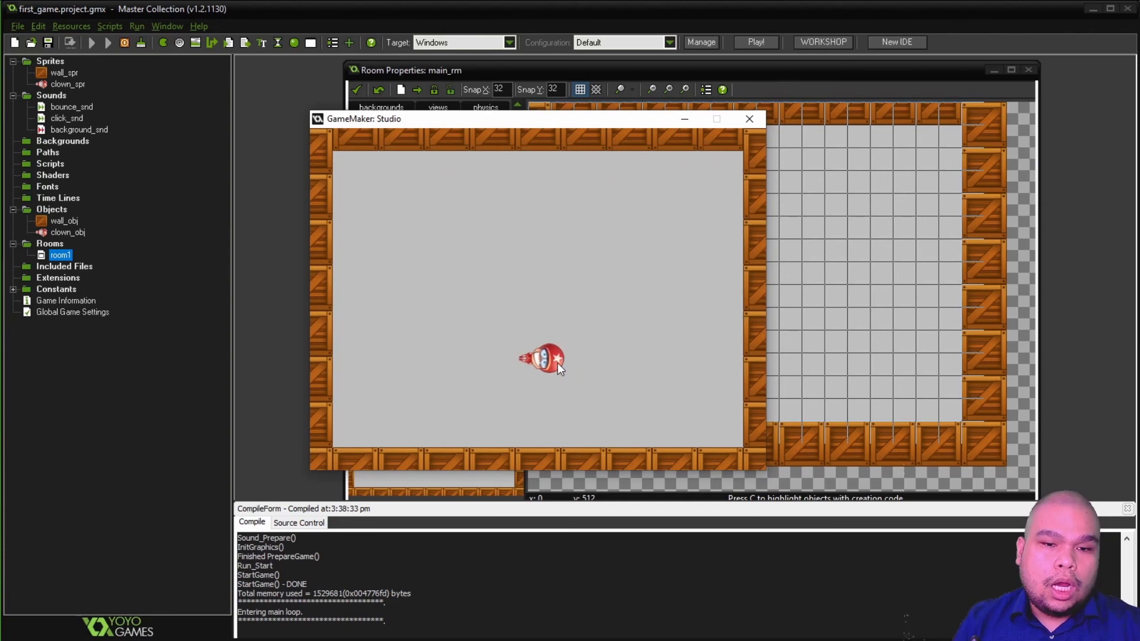
left_click(442, 261)
left_click(611, 274)
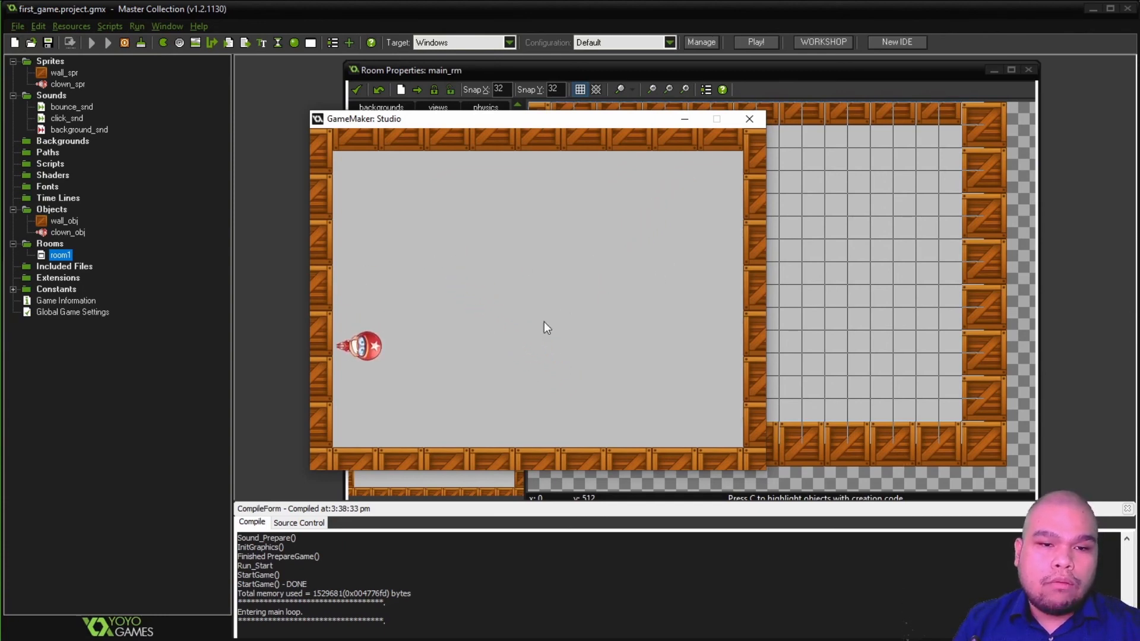
left_click(383, 200)
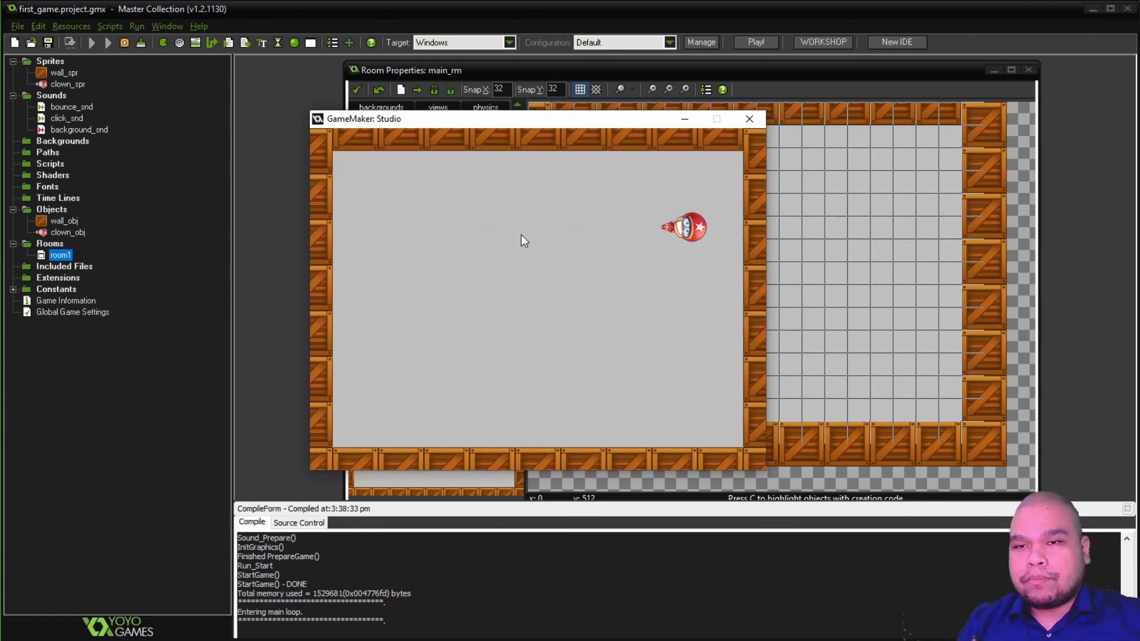
left_click(527, 238)
left_click(436, 316)
left_click(628, 260)
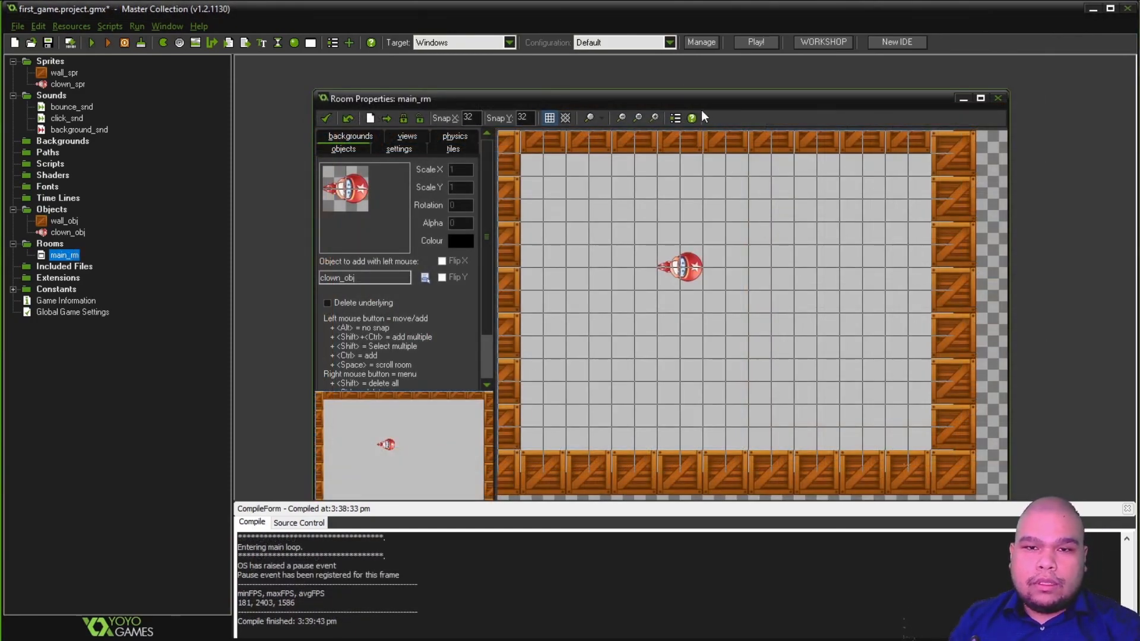
Accept the room properties of main_rm.
left_click_drag(700, 102, 697, 71)
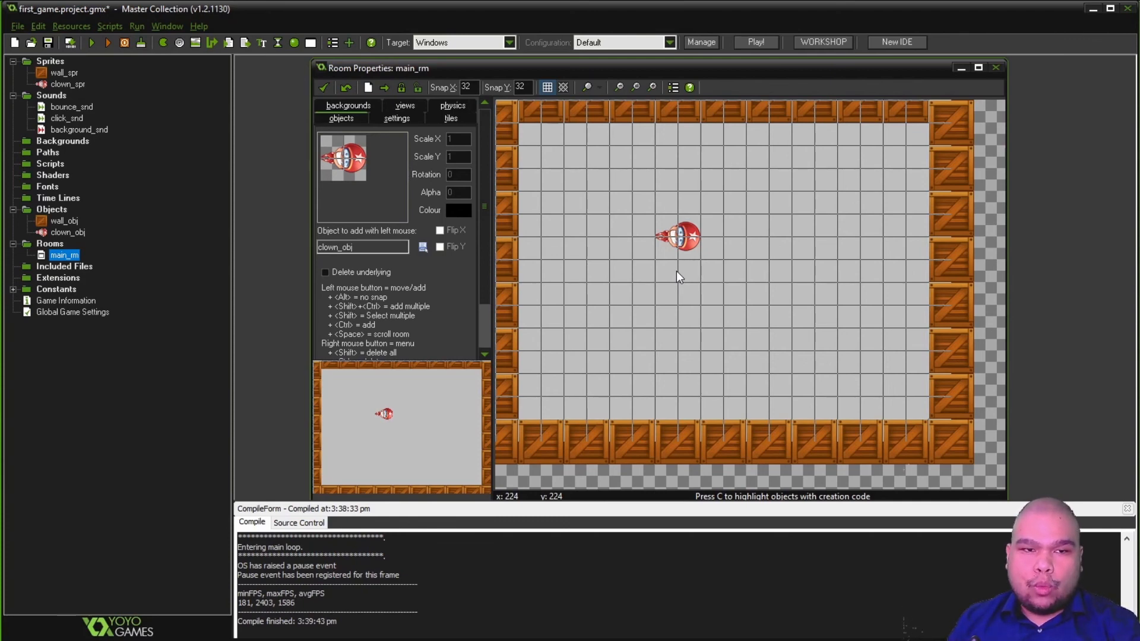
left_click(324, 89)
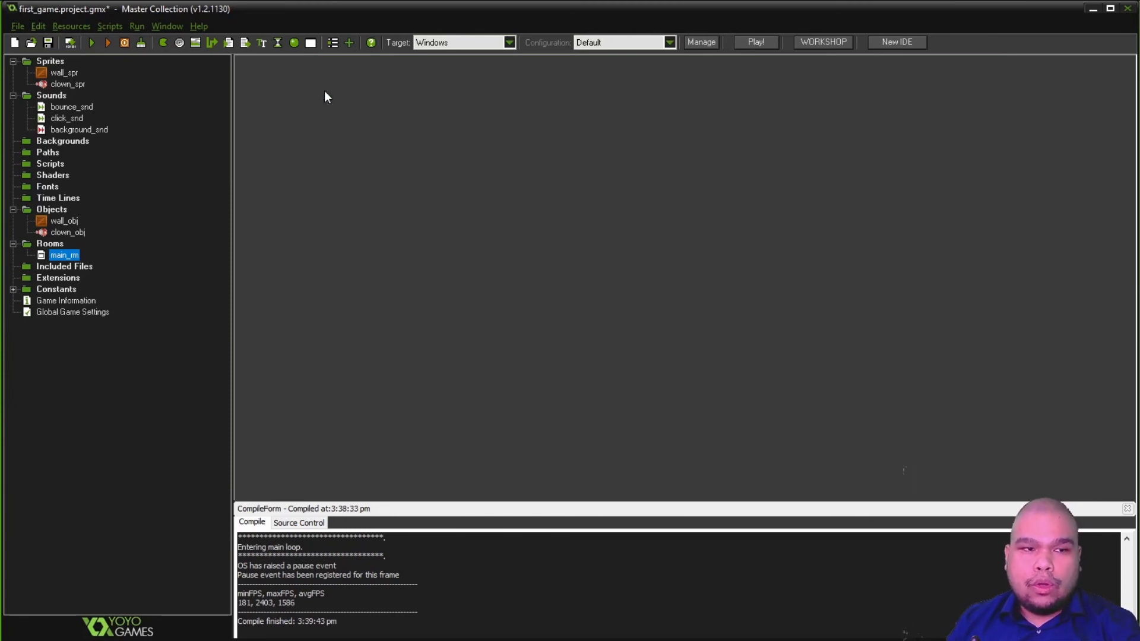
Add a Set Alarm action with 60 steps in Alarm 0 to clown_obj's Create event.
double_click(69, 234)
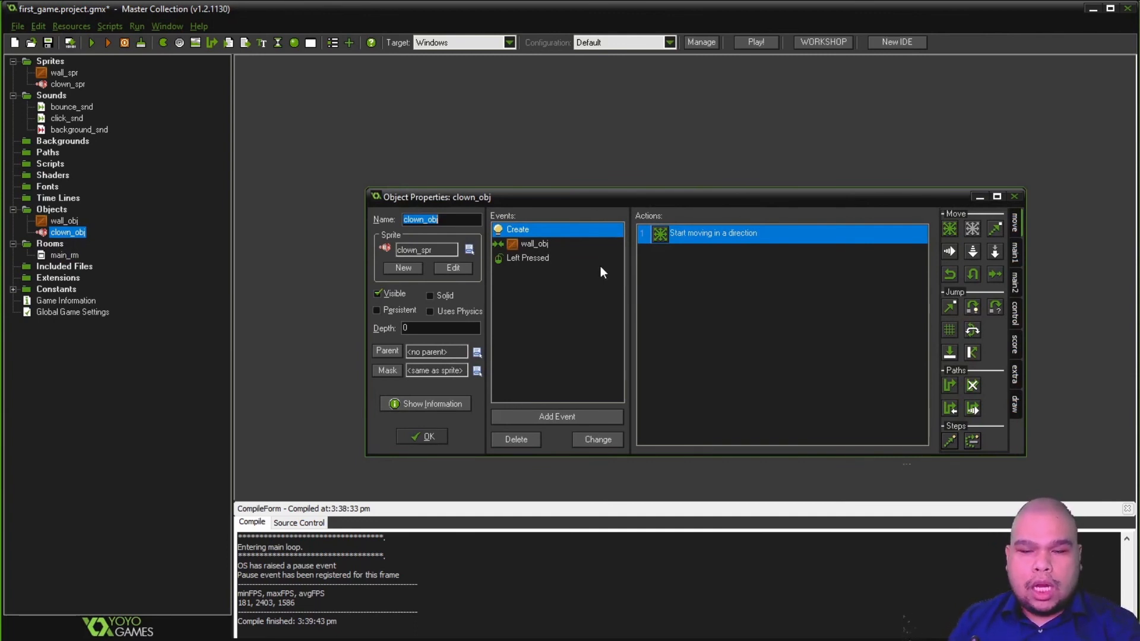
left_click(733, 233)
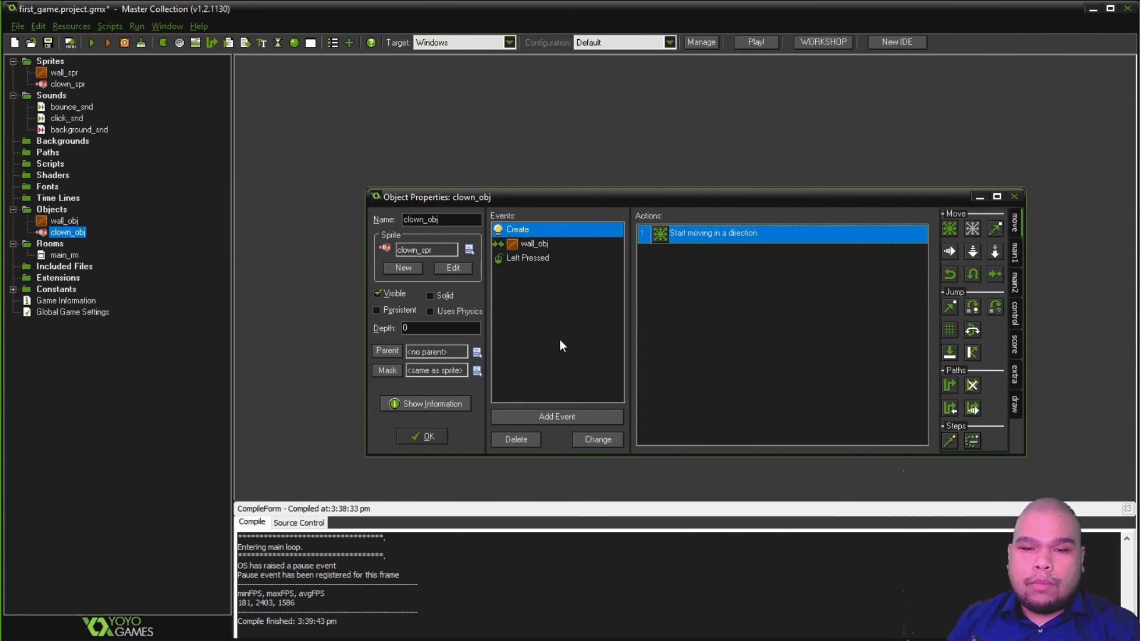
left_click(533, 234)
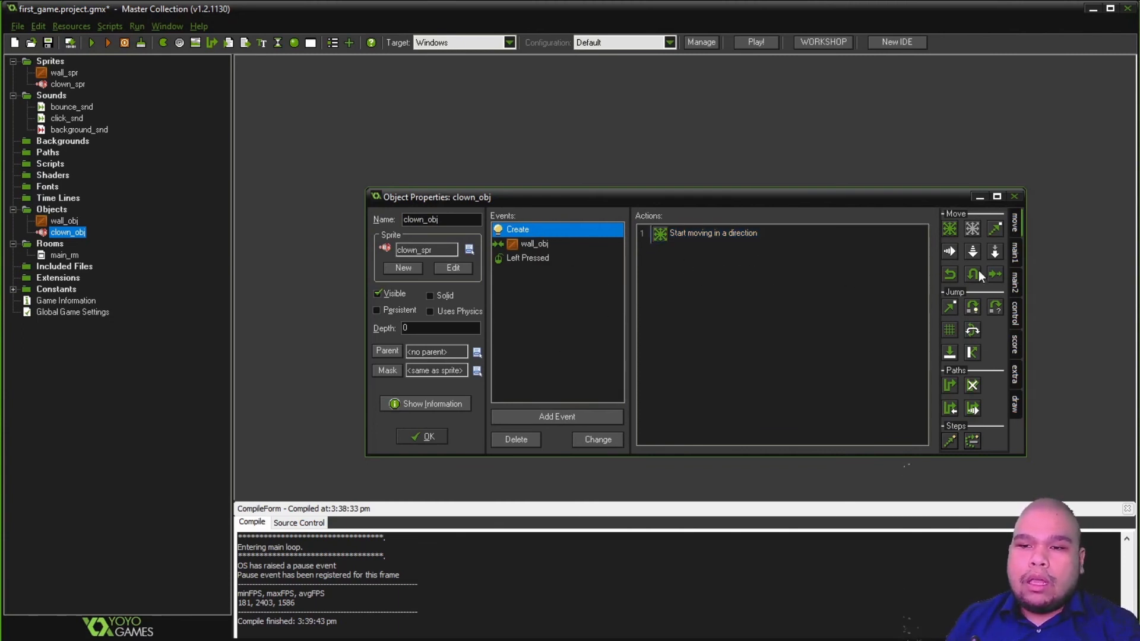
left_click(1013, 252)
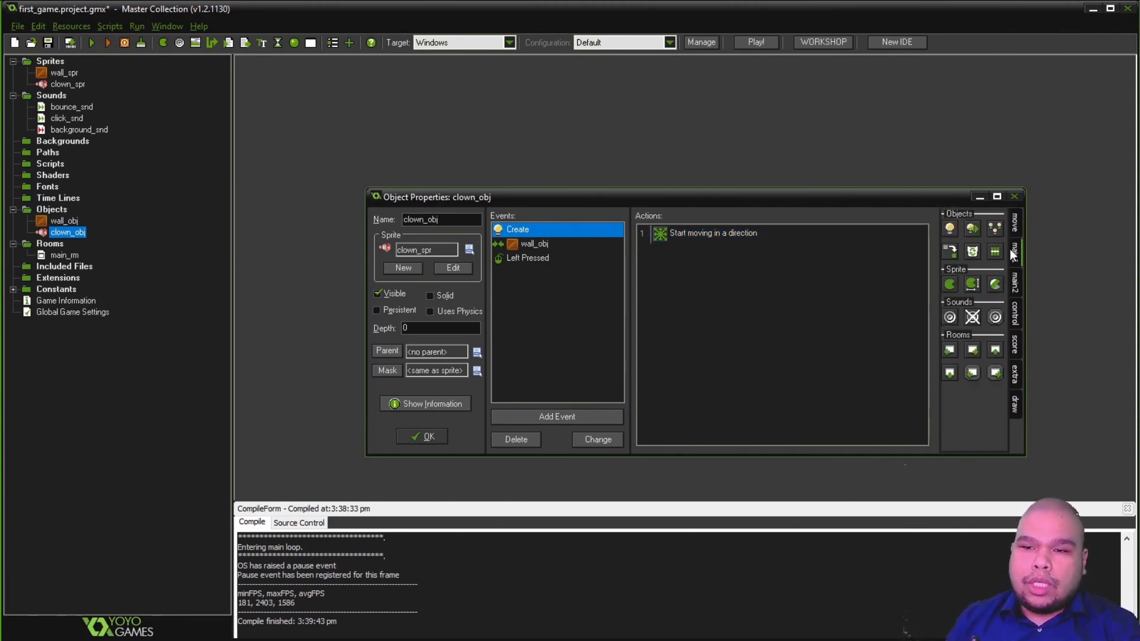
left_click(1012, 287)
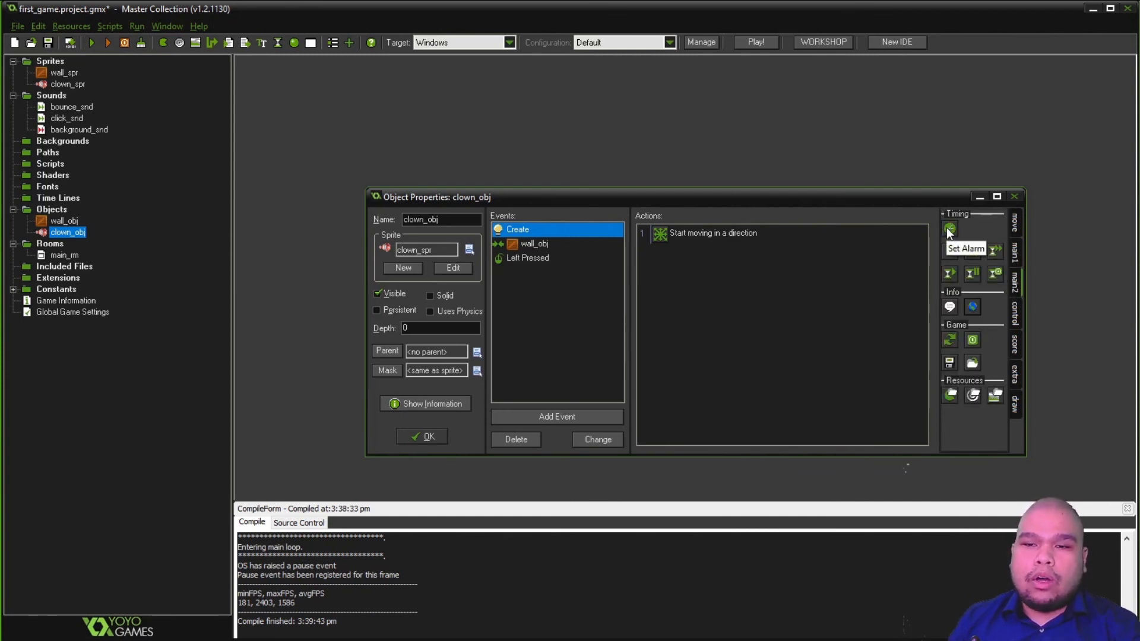
left_click_drag(948, 229, 719, 266)
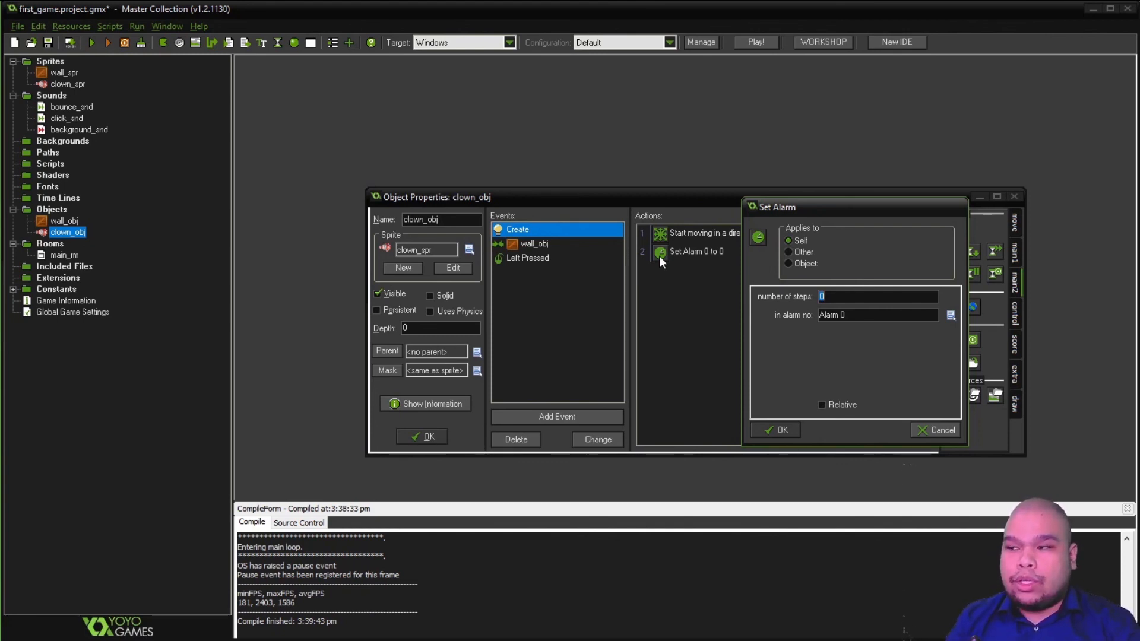
type("60")
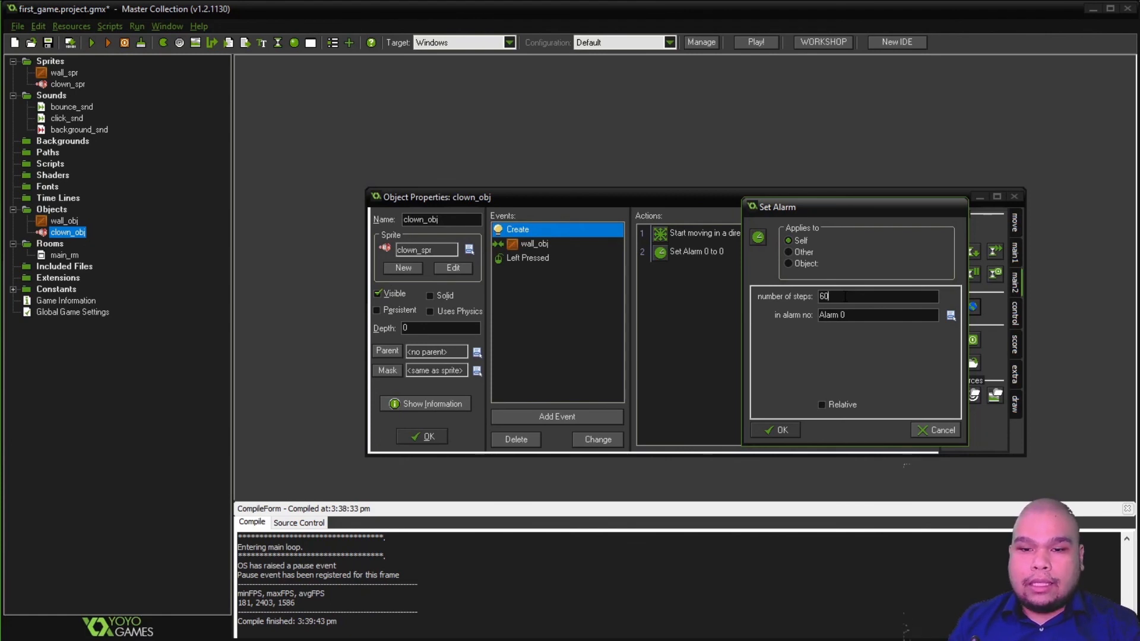
left_click(778, 436)
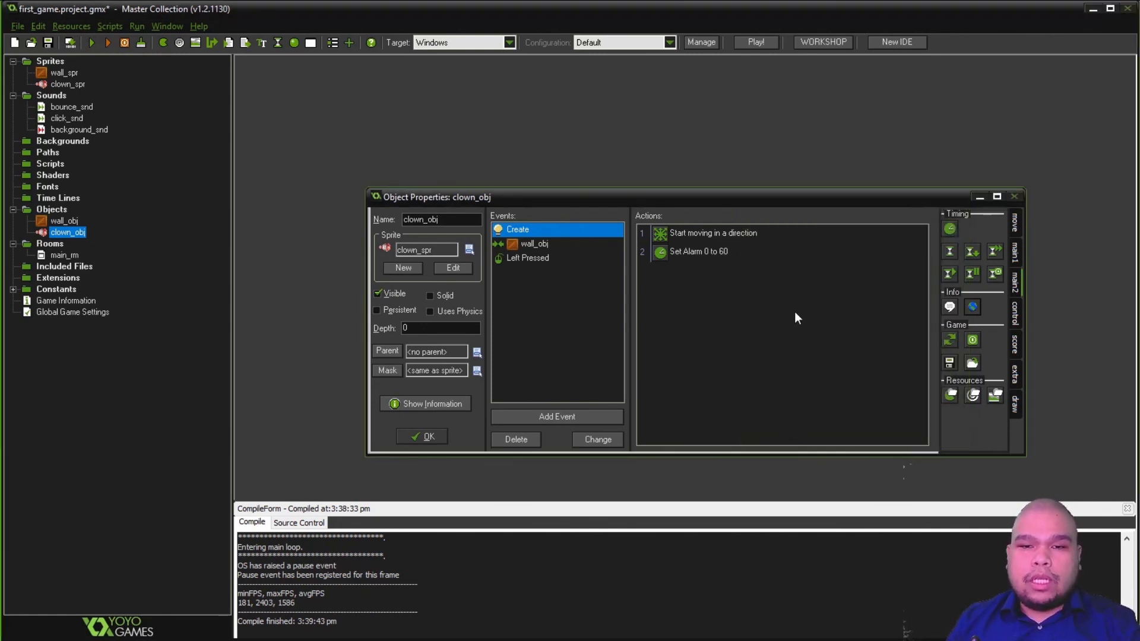
Open the choice of new events for clown_obj and cancel it.
left_click(558, 416)
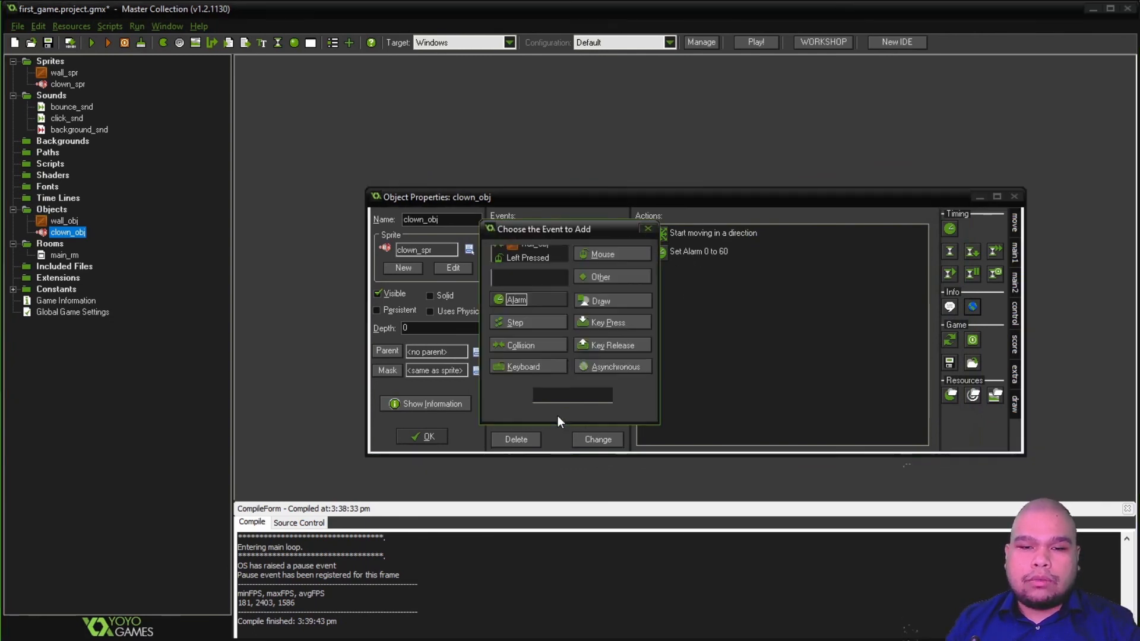
key("Escape")
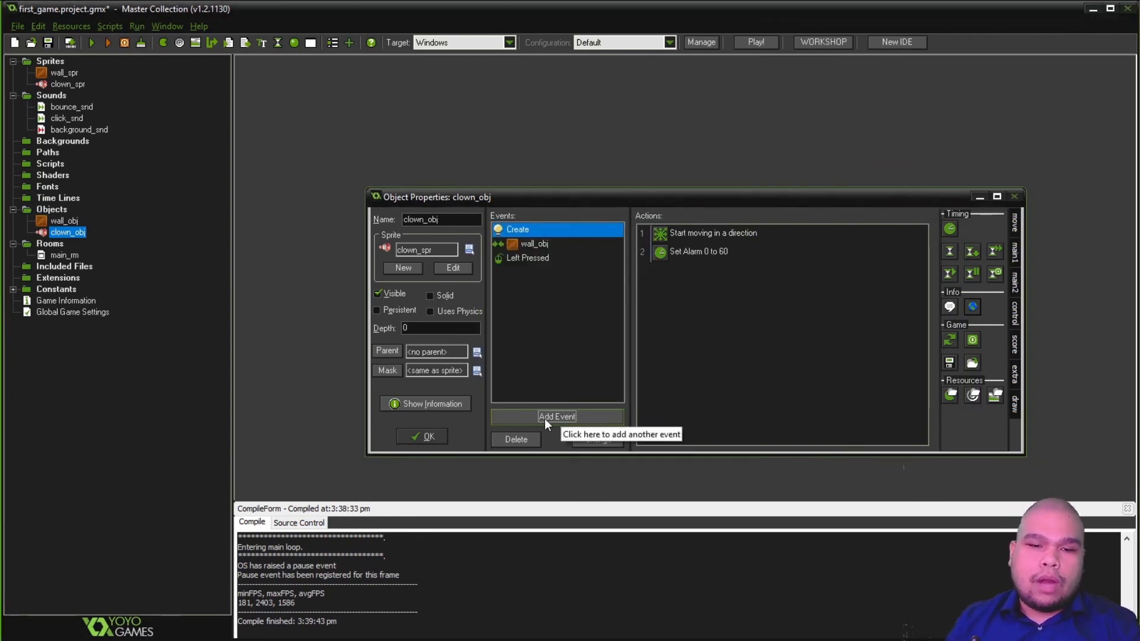
left_click(544, 418)
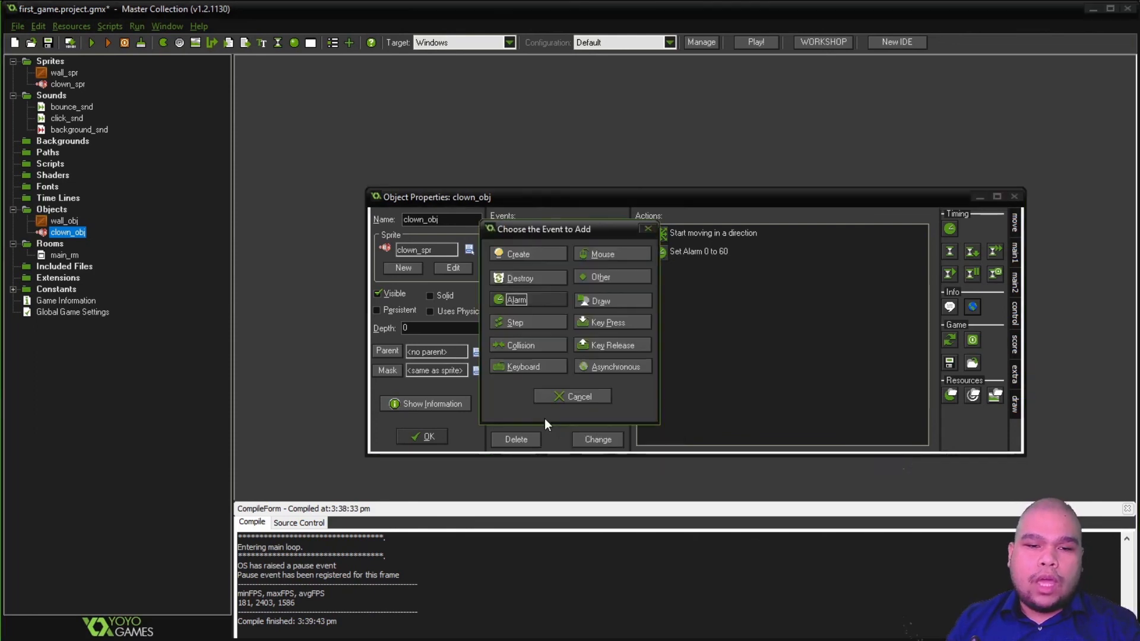
left_click(520, 299)
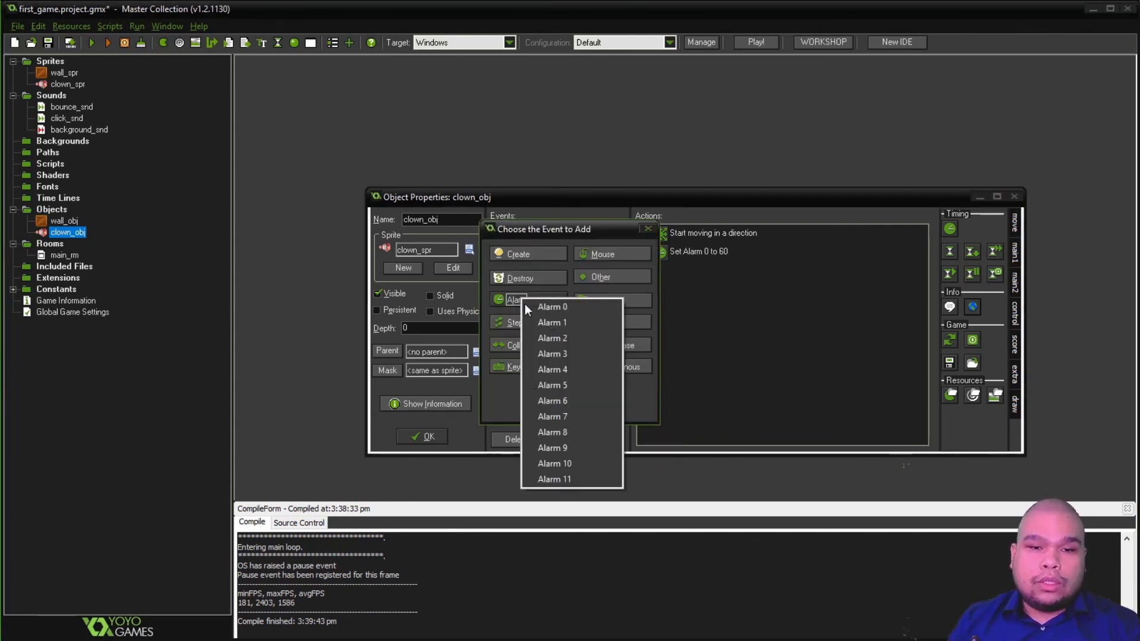
left_click(572, 307)
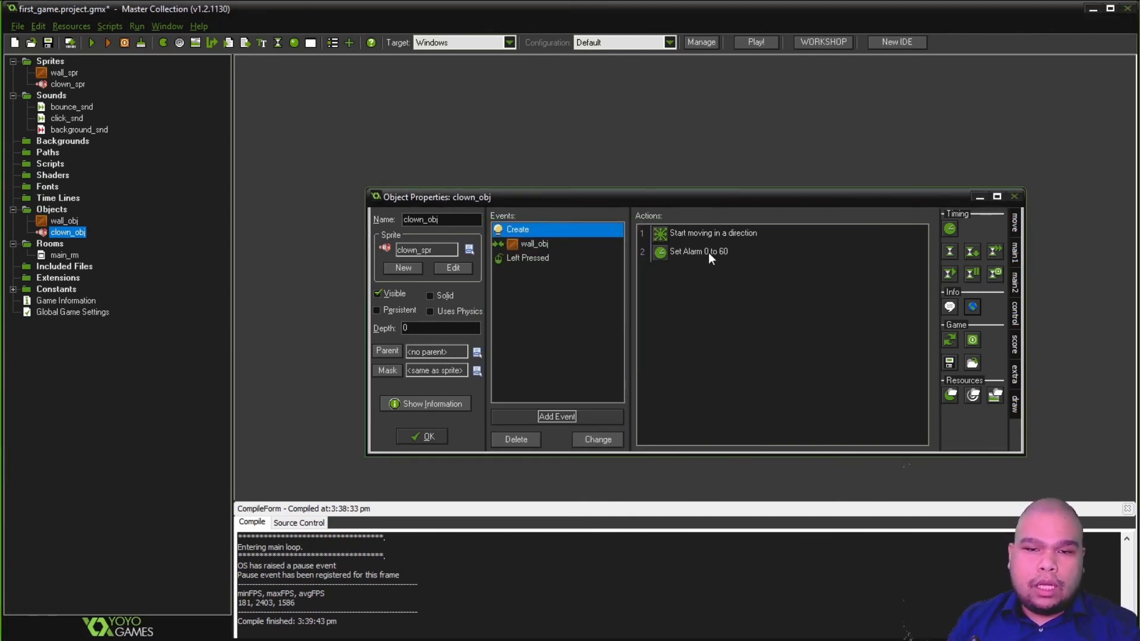
Check the step count and alarm number of the Set Alarm action in clown_obj's Create event.
double_click(707, 252)
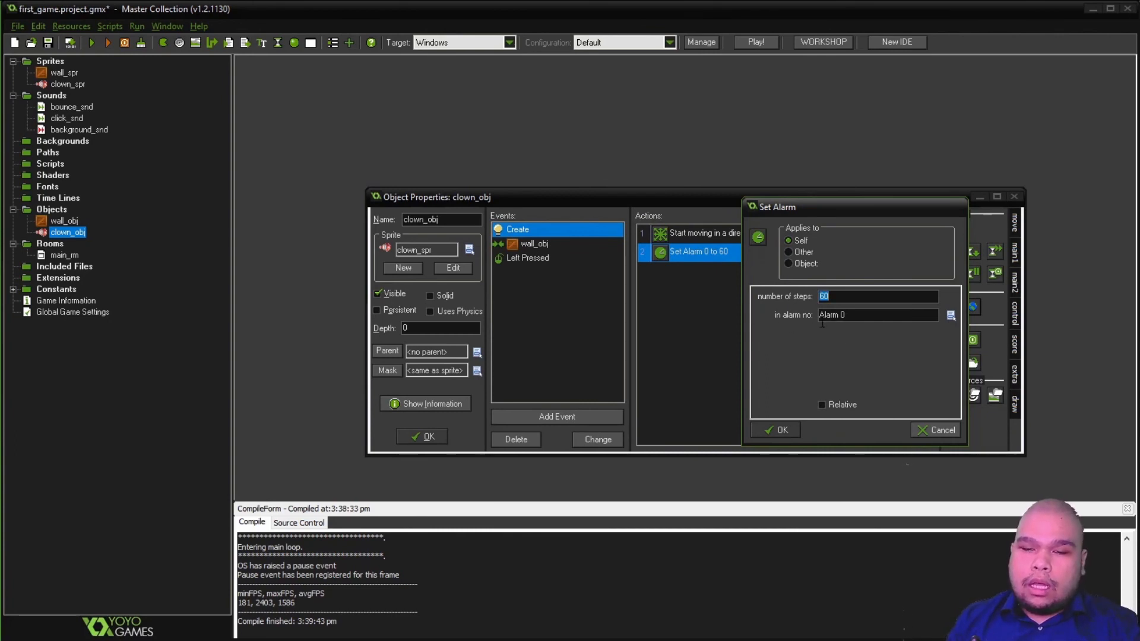
key("Tab")
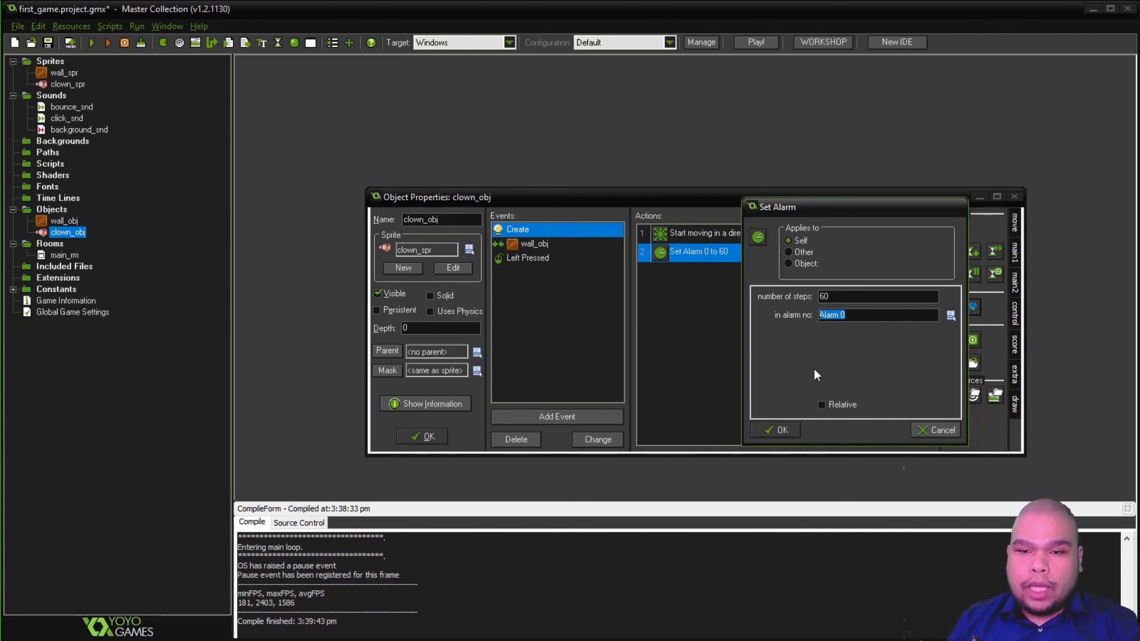
left_click(776, 430)
Add an Alarm 0 event to clown_obj.
left_click(551, 416)
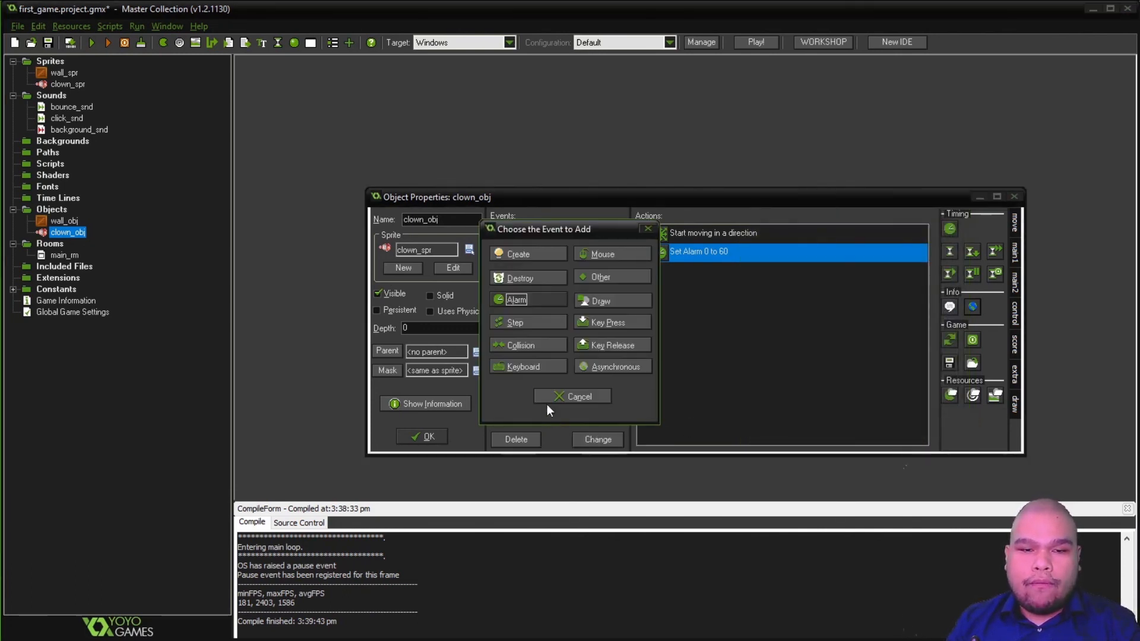
left_click(534, 302)
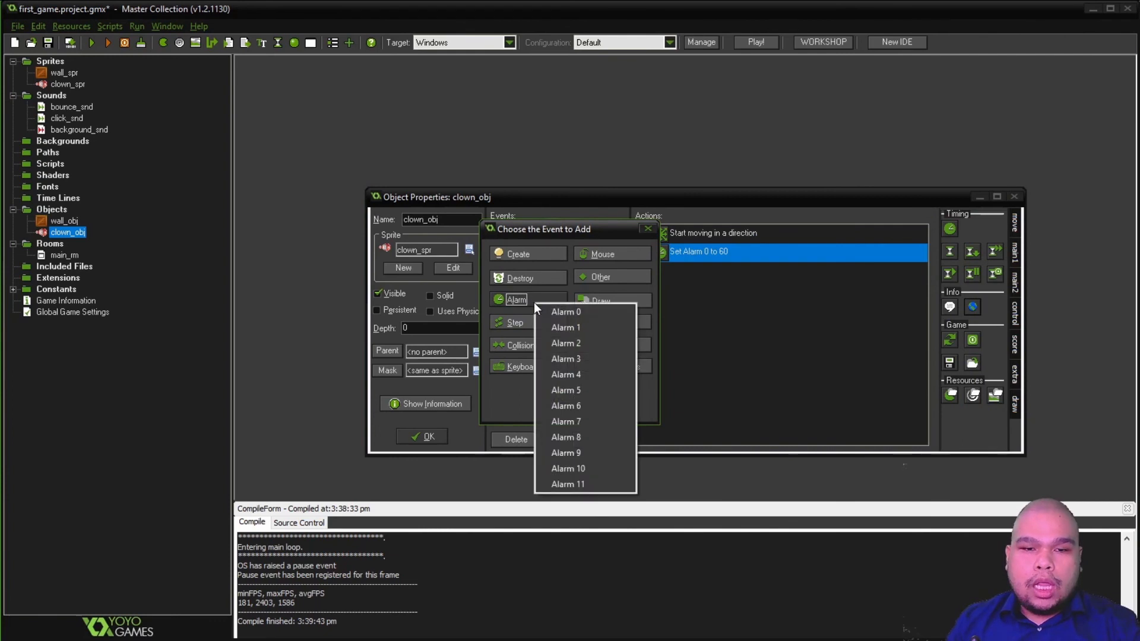
left_click(581, 313)
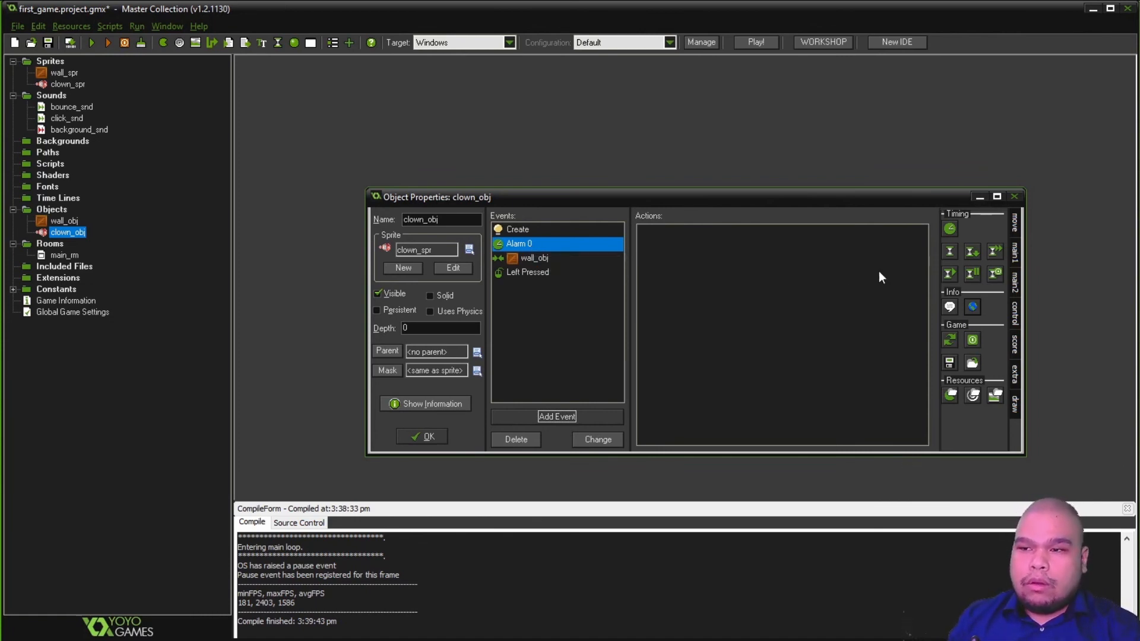
Add a Move Fixed action to the Alarm 0 event with all eight directions, speed 0 and Relative enabled.
left_click(1014, 224)
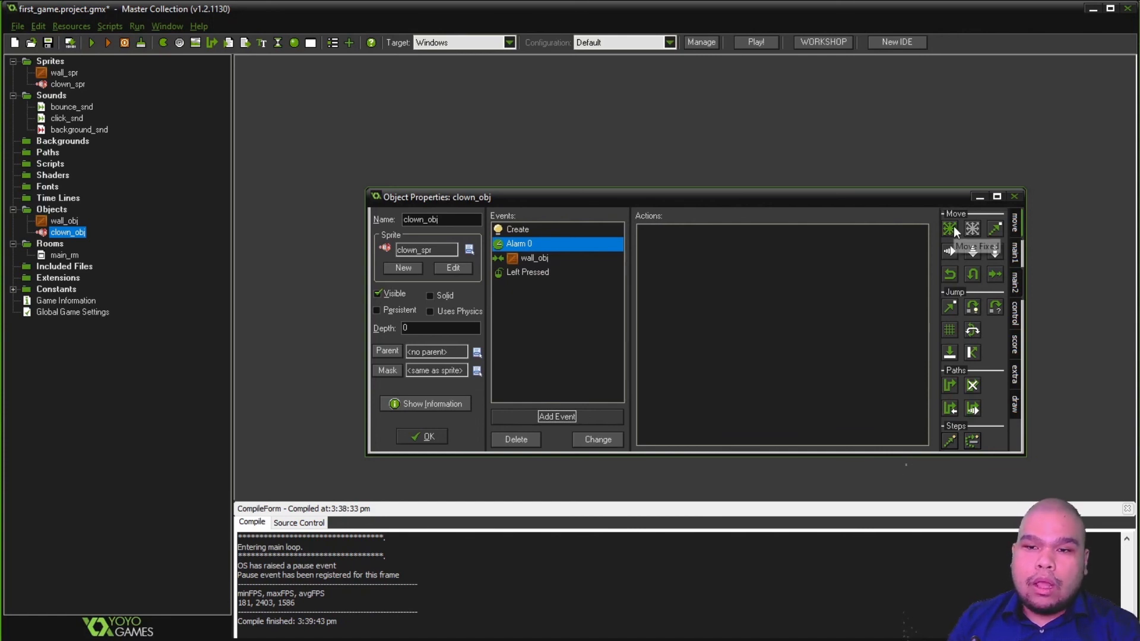
left_click_drag(951, 225, 738, 269)
left_click(846, 308)
left_click(860, 309)
left_click(860, 328)
left_click(858, 340)
left_click(844, 341)
left_click(827, 342)
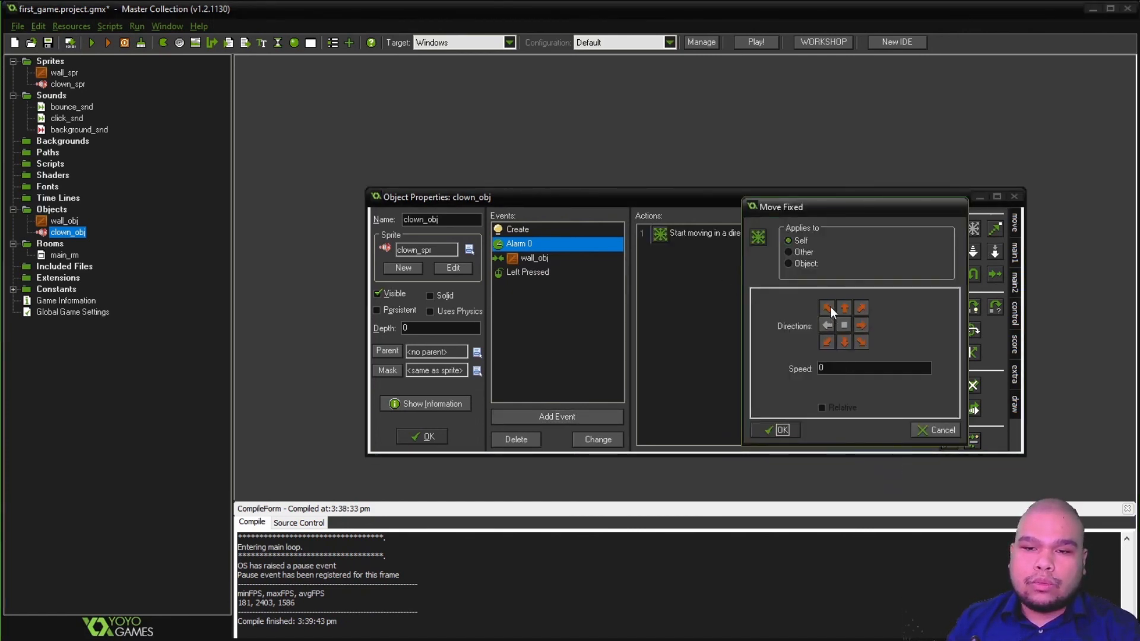
left_click(827, 308)
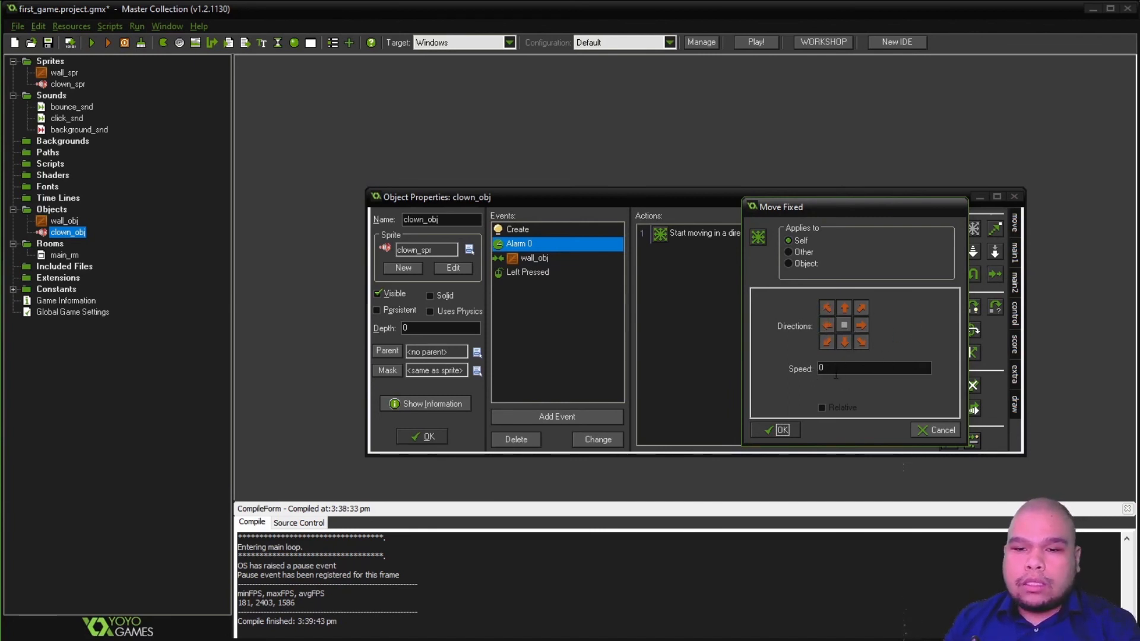
left_click(822, 407)
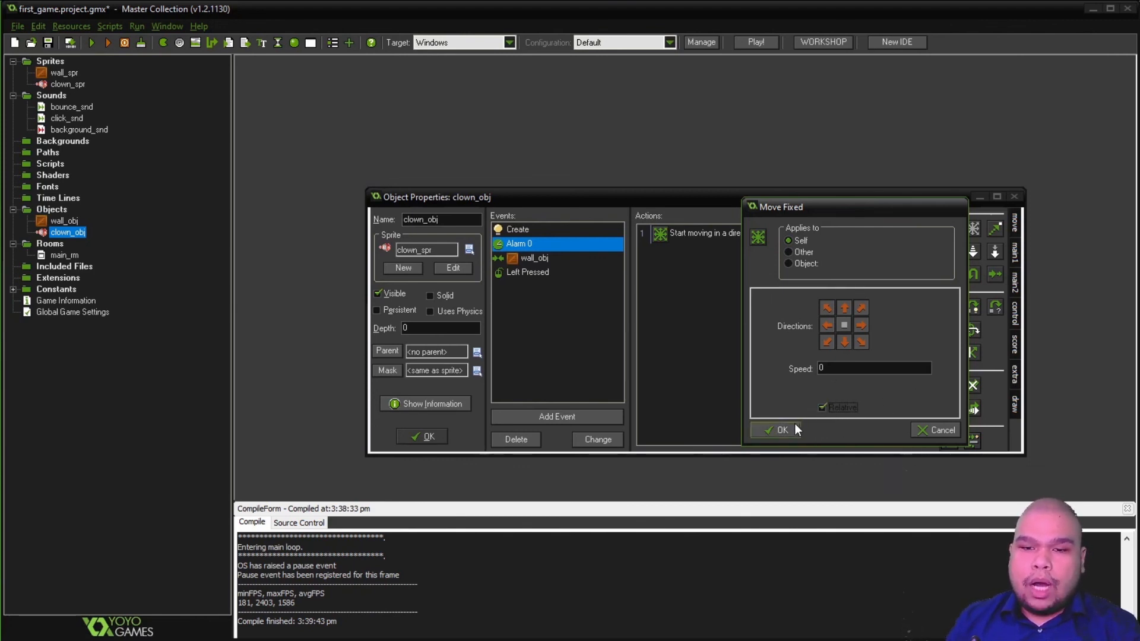
left_click(773, 429)
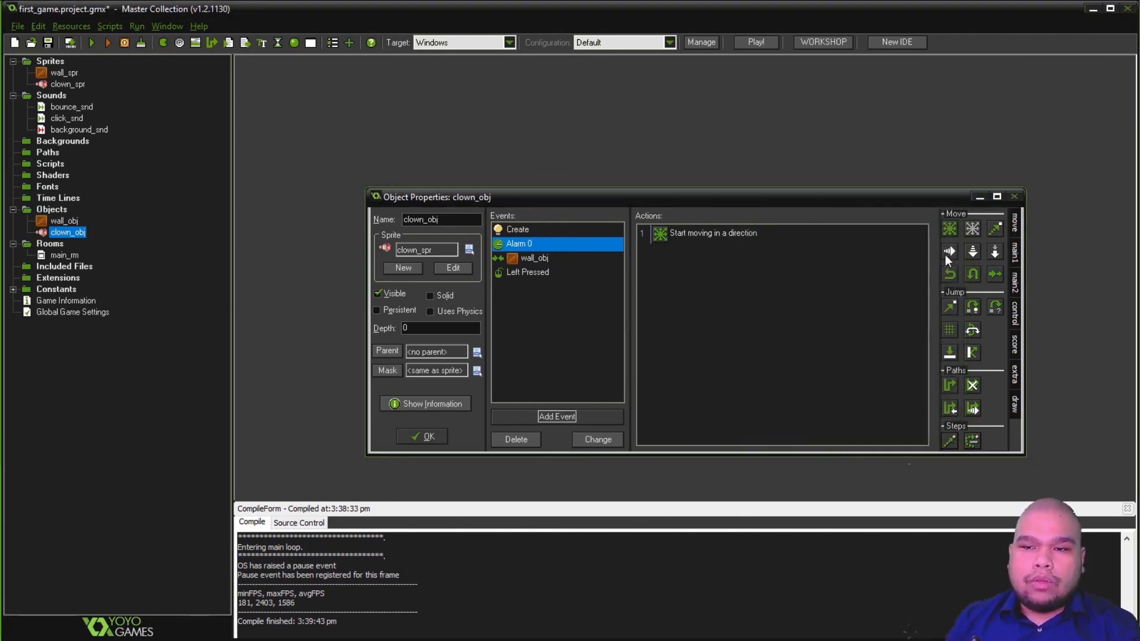
Add a Set Alarm action to the Alarm 0 event that restarts Alarm 0 with 60 steps.
left_click(1015, 252)
left_click(1015, 285)
left_click_drag(951, 231, 679, 269)
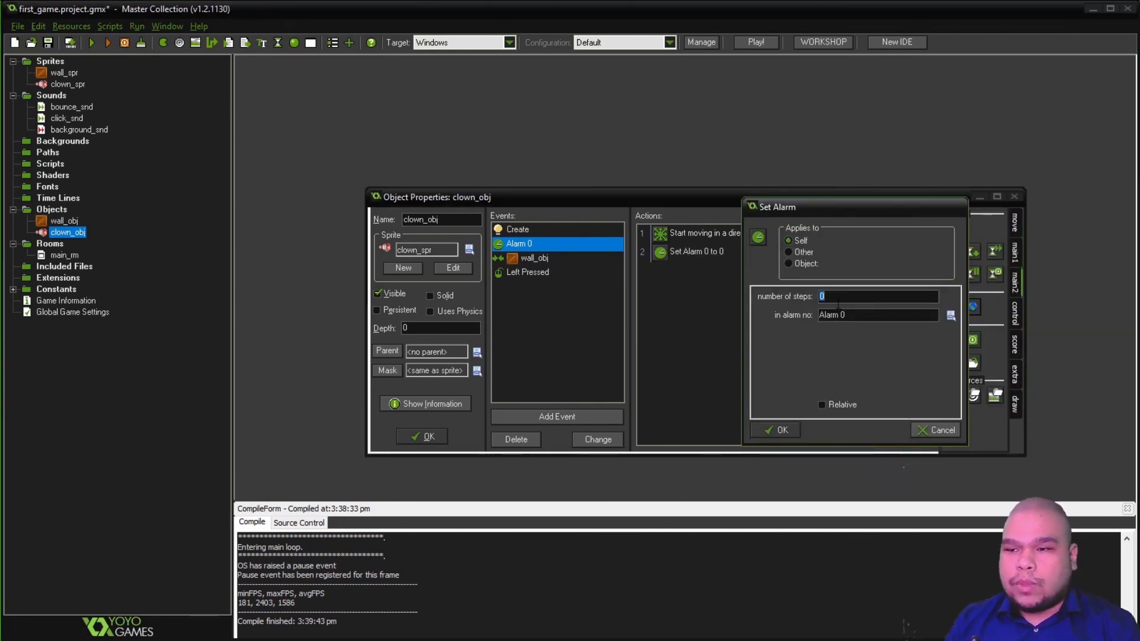
type("60")
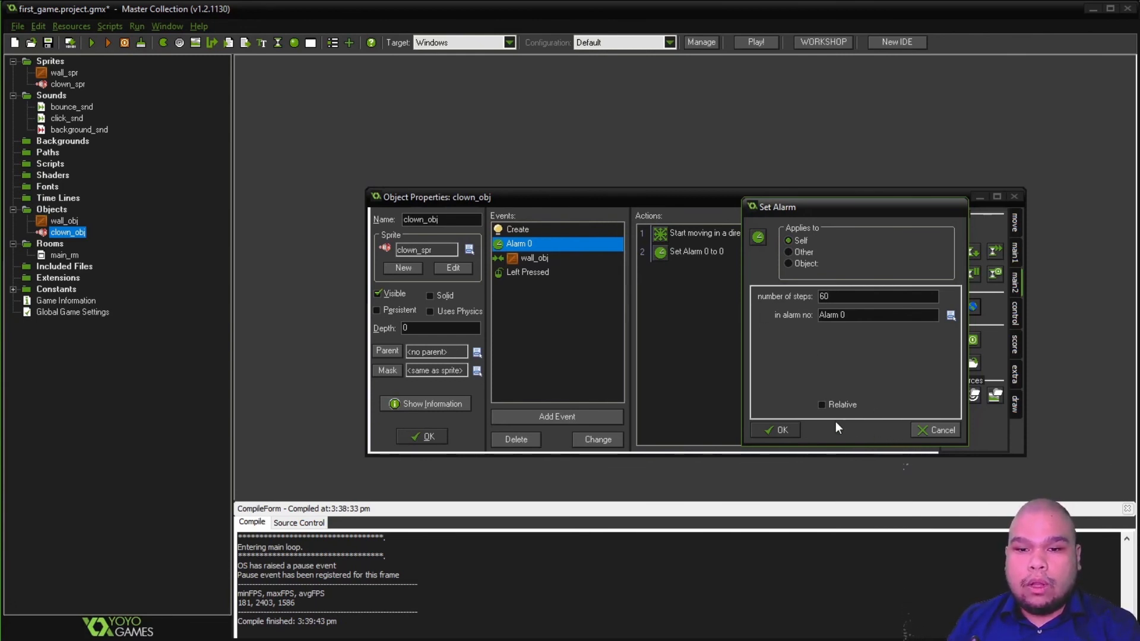
left_click(781, 430)
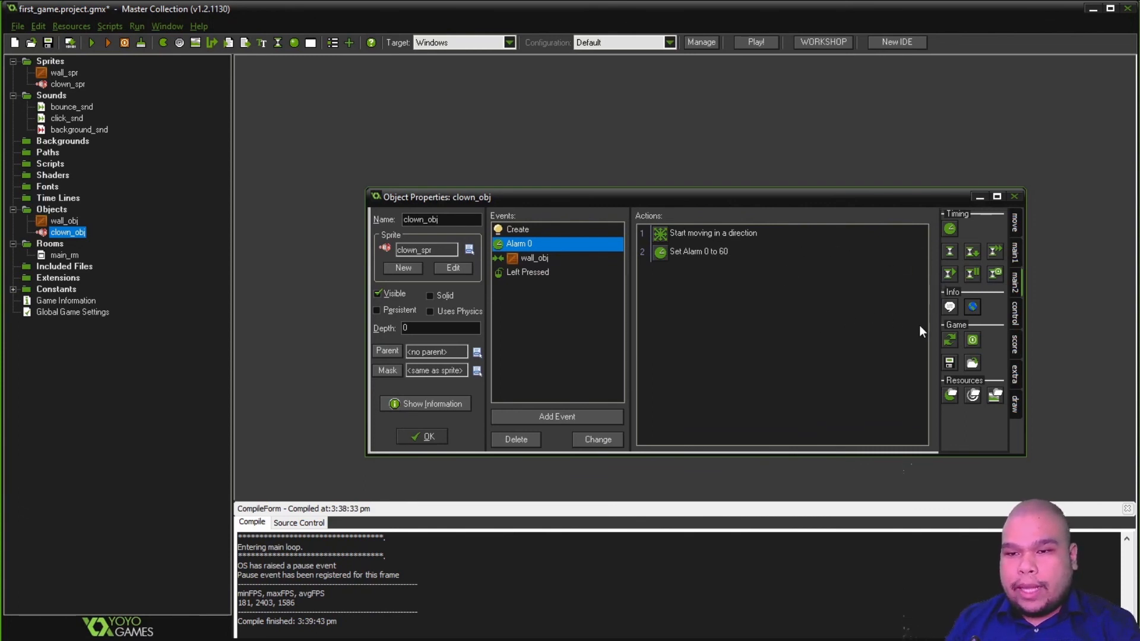
Add a Transform Sprite action to the Alarm 0 event with its angle set to direction.
left_click(1014, 252)
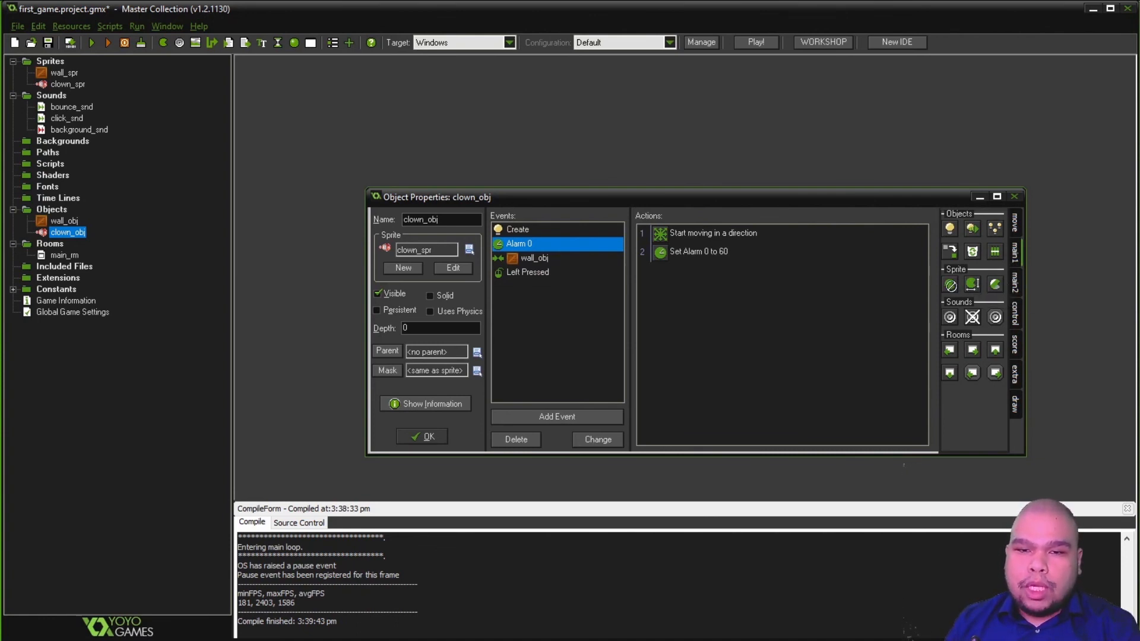
left_click_drag(682, 279, 682, 279)
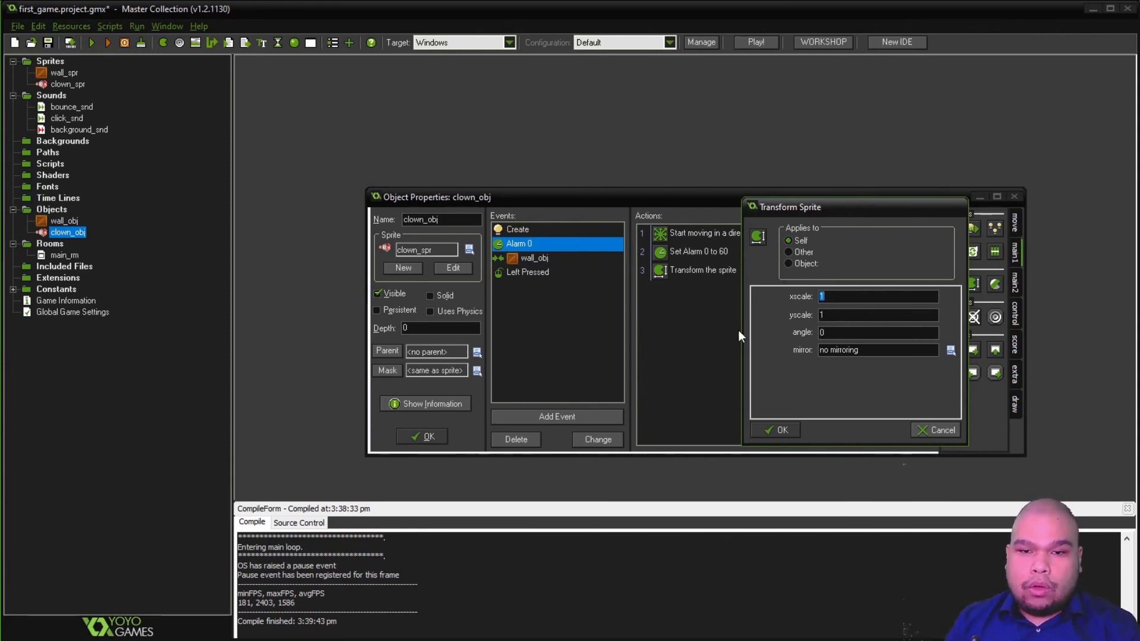
left_click(829, 334)
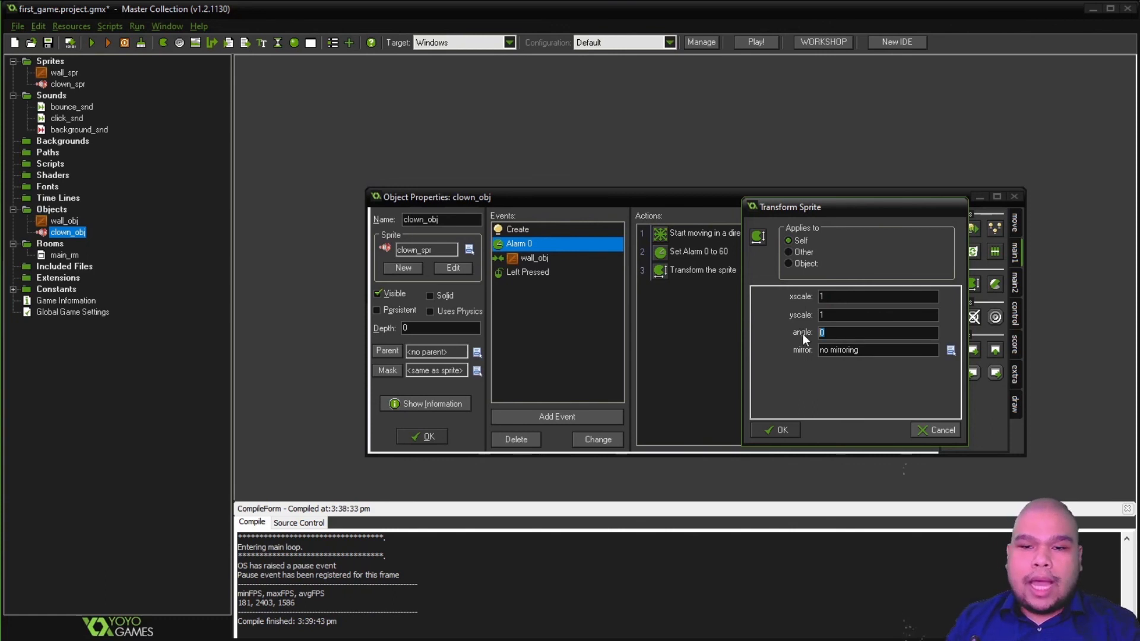
type("dire")
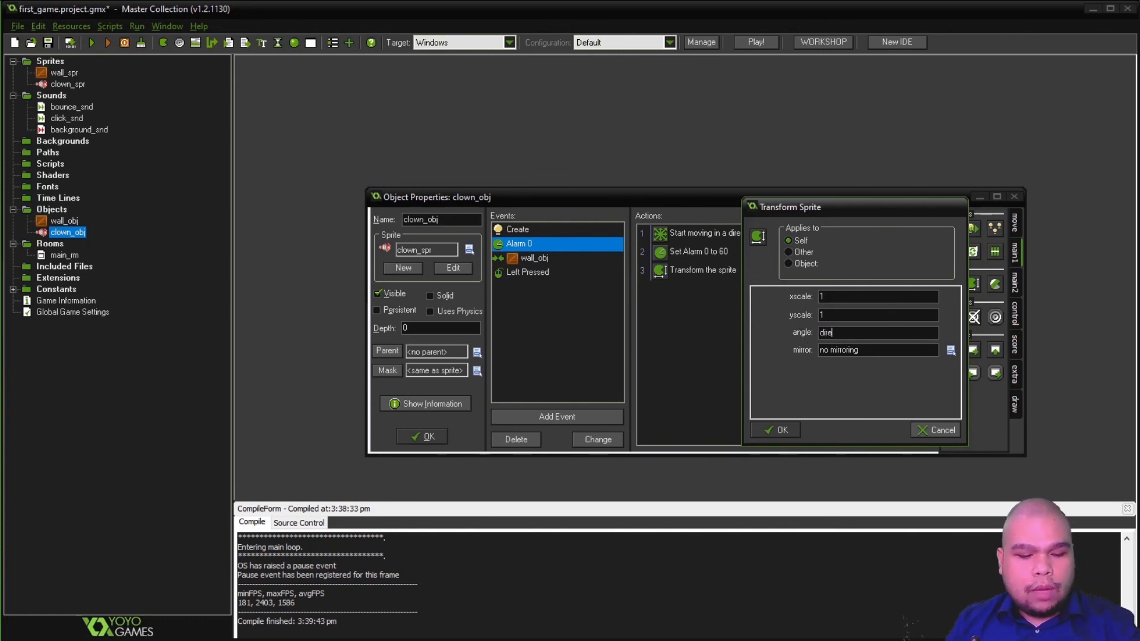
type("ction")
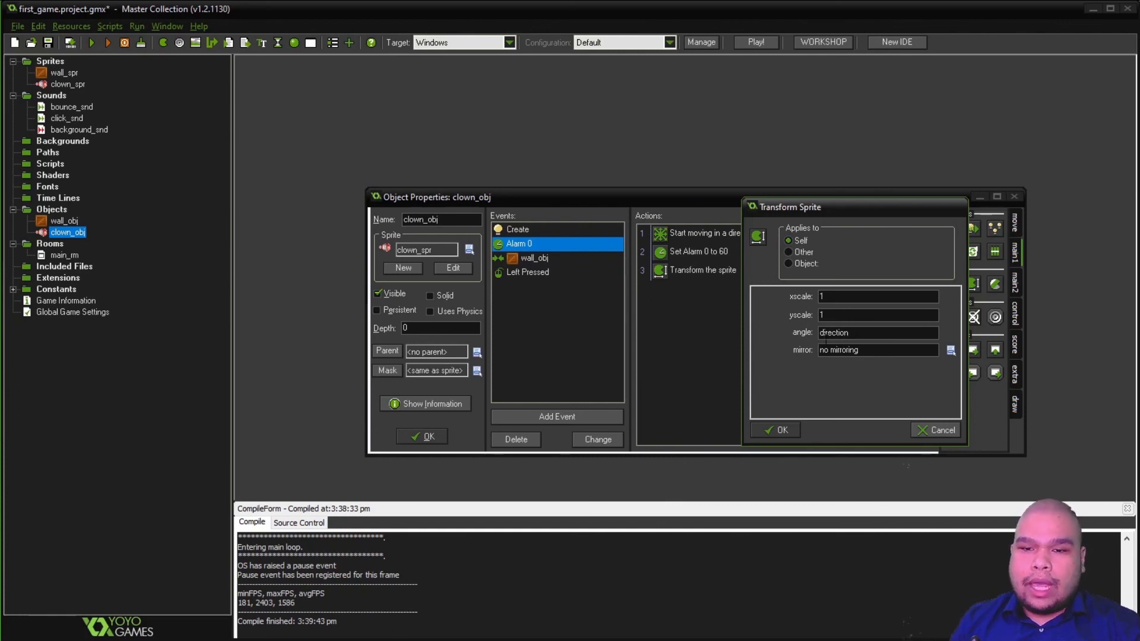
left_click_drag(858, 334, 810, 333)
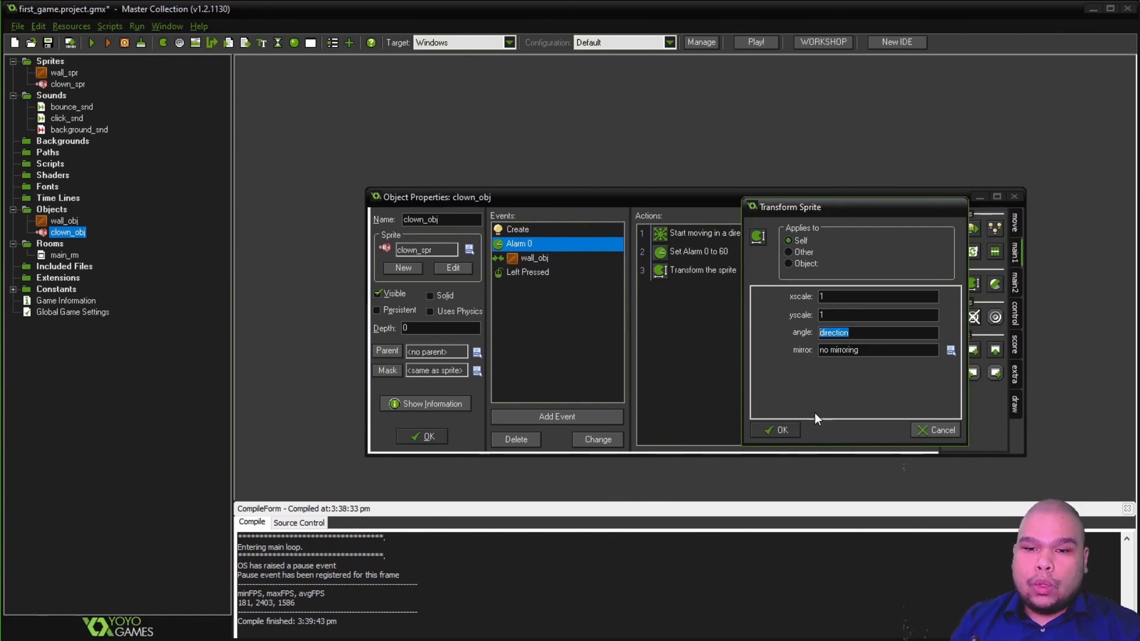
left_click(780, 429)
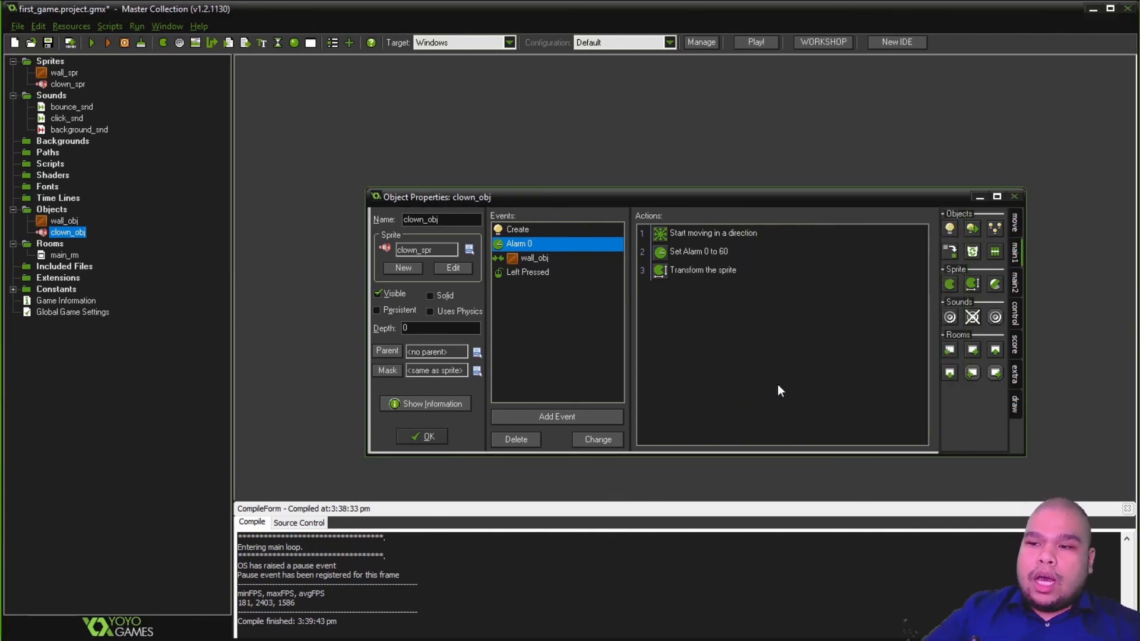
left_click(754, 336)
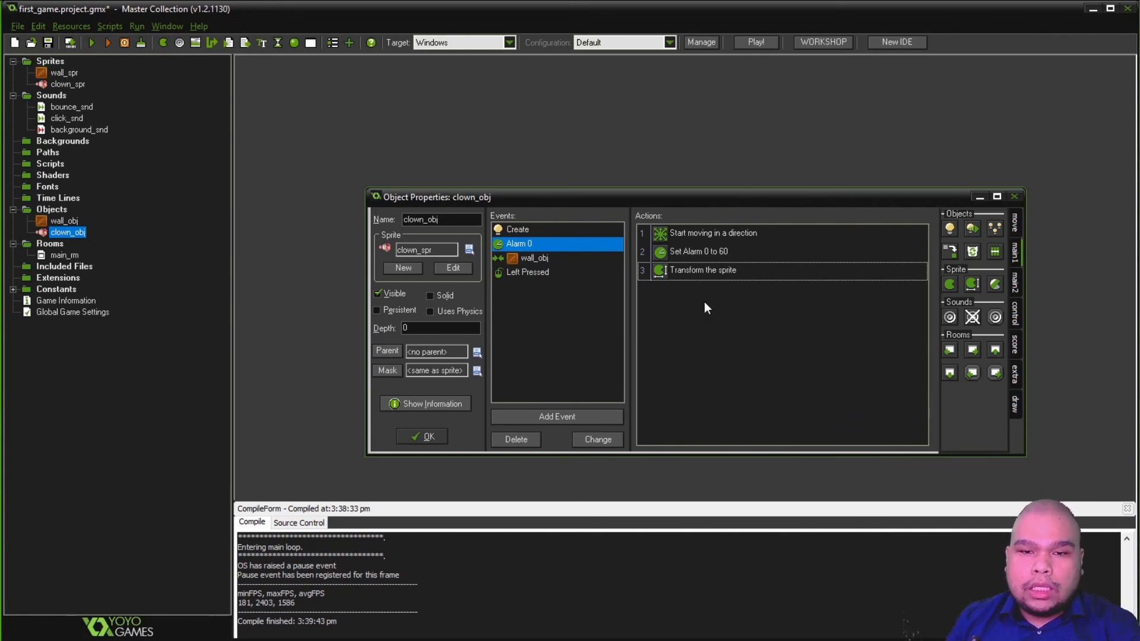
Copy the Transform the sprite action from the Alarm 0 event and paste it into the Create event.
left_click(717, 274)
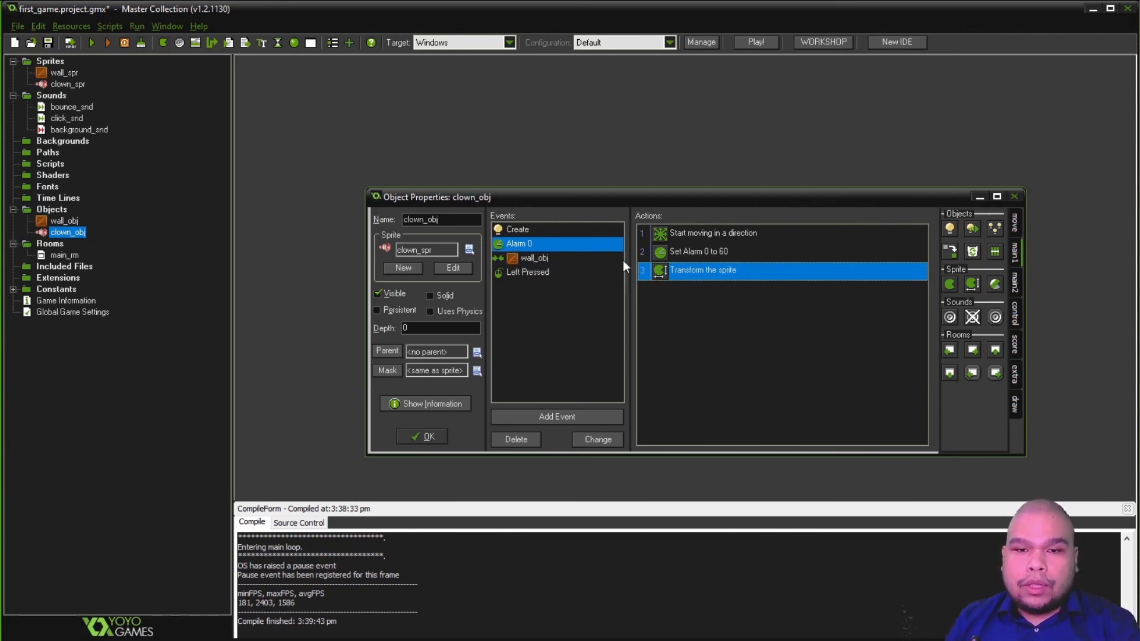
right_click(713, 273)
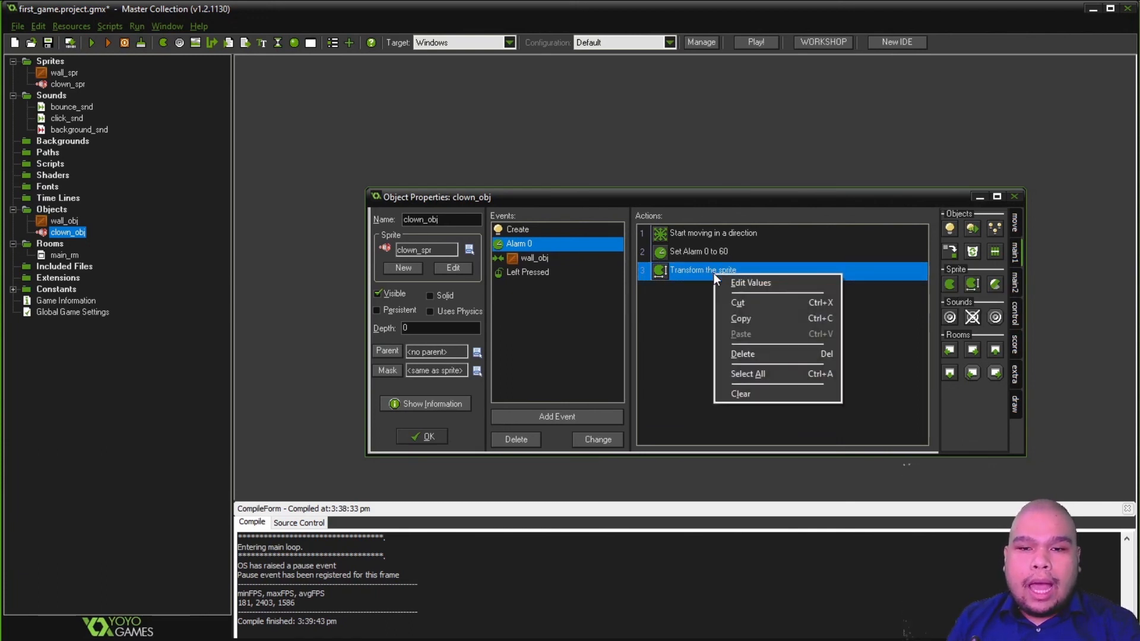
left_click(762, 316)
left_click(513, 228)
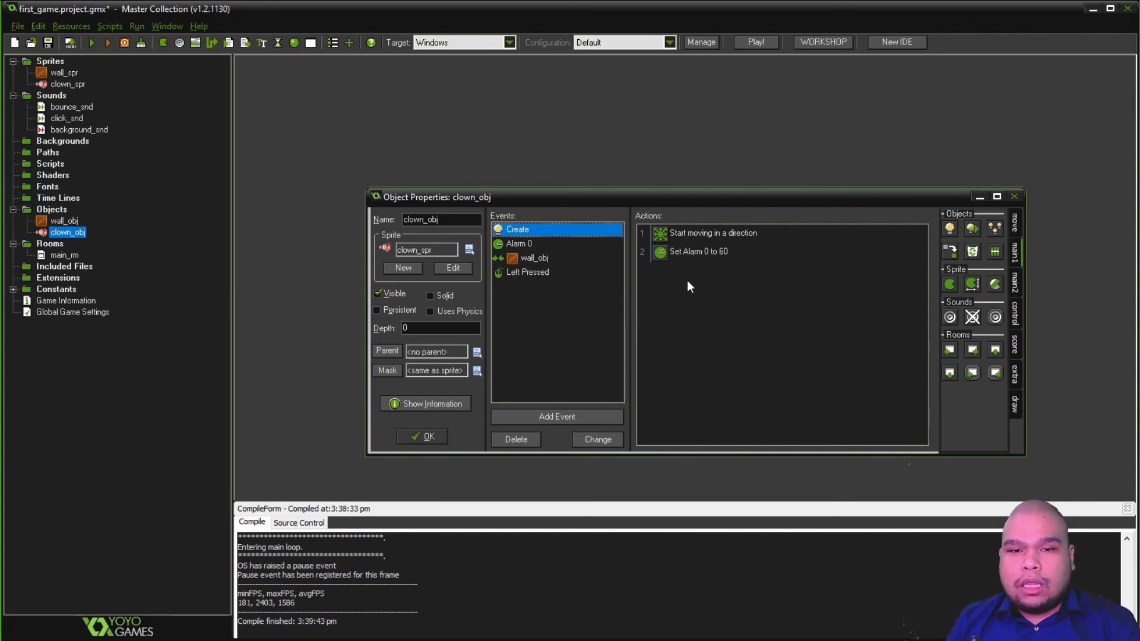
left_click(682, 235)
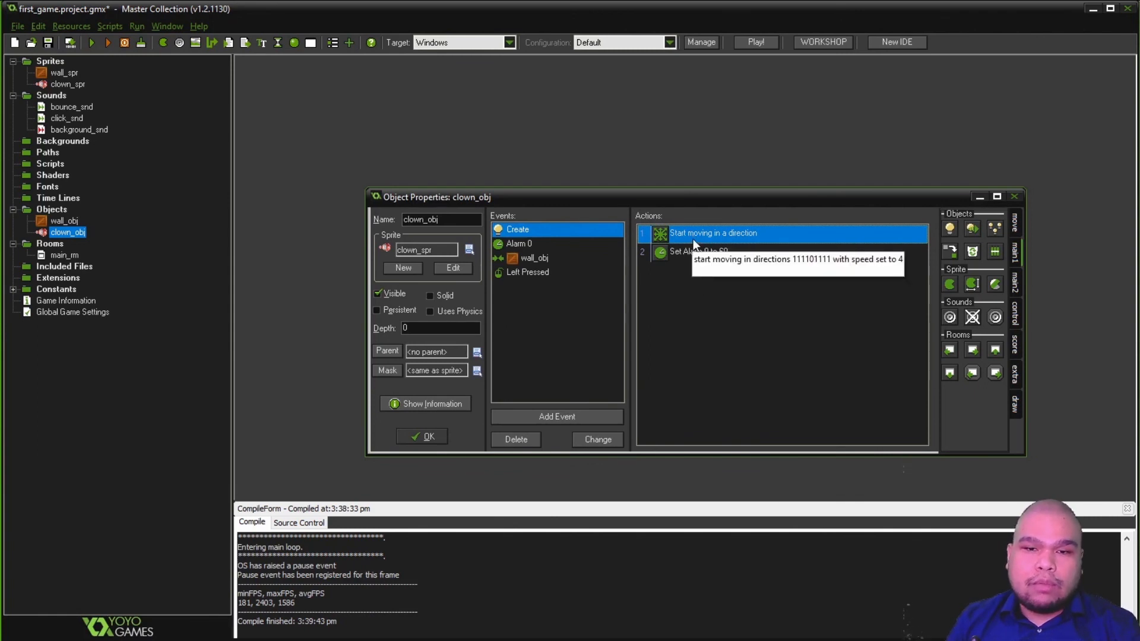
right_click(692, 238)
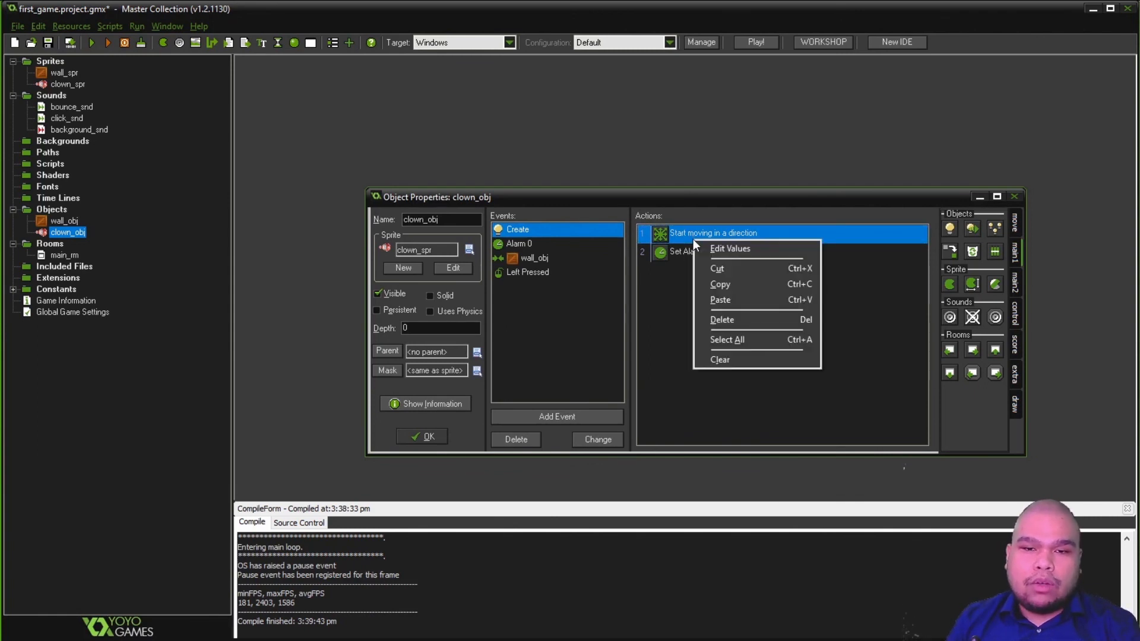
left_click(737, 301)
Paste the copied Transform the sprite action into clown_obj's Left Pressed event.
left_click(533, 258)
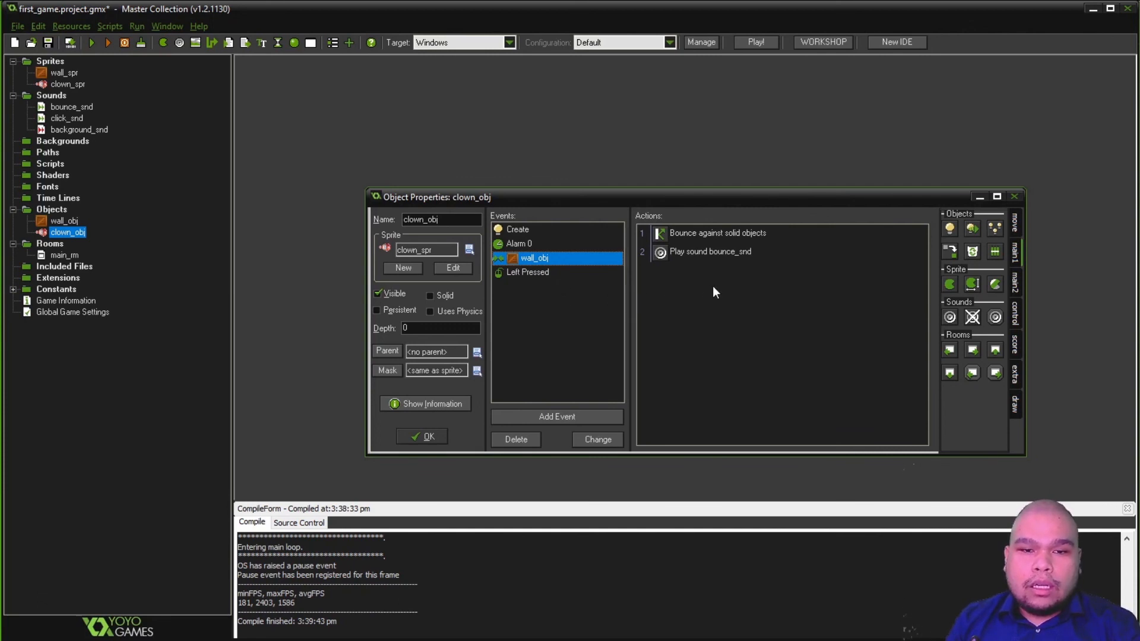
left_click(515, 271)
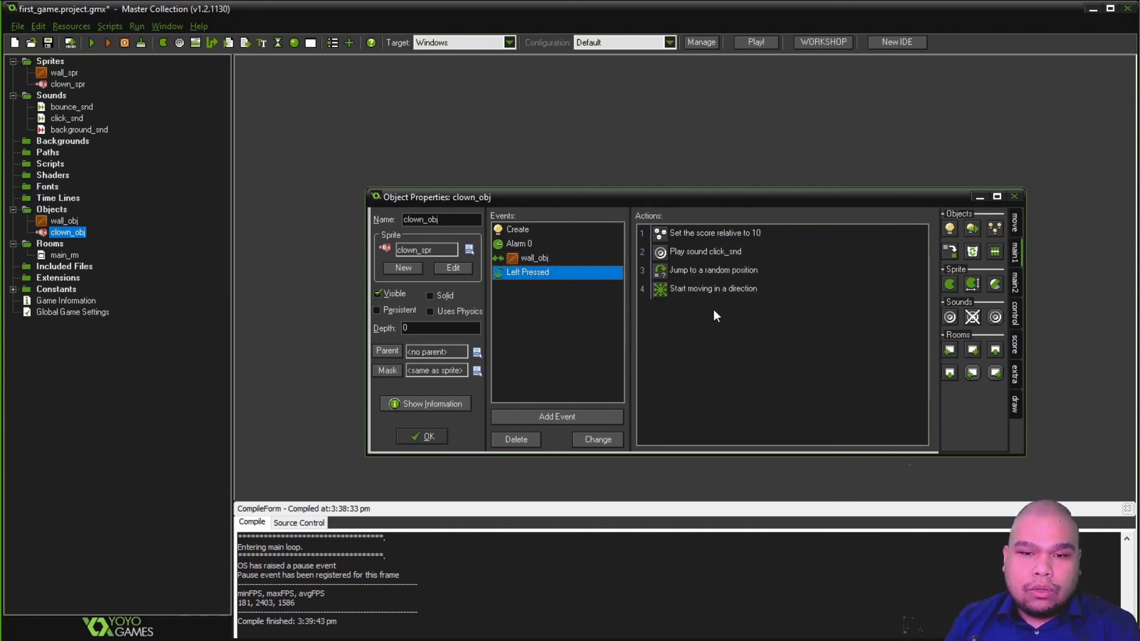
left_click(691, 289)
right_click(732, 286)
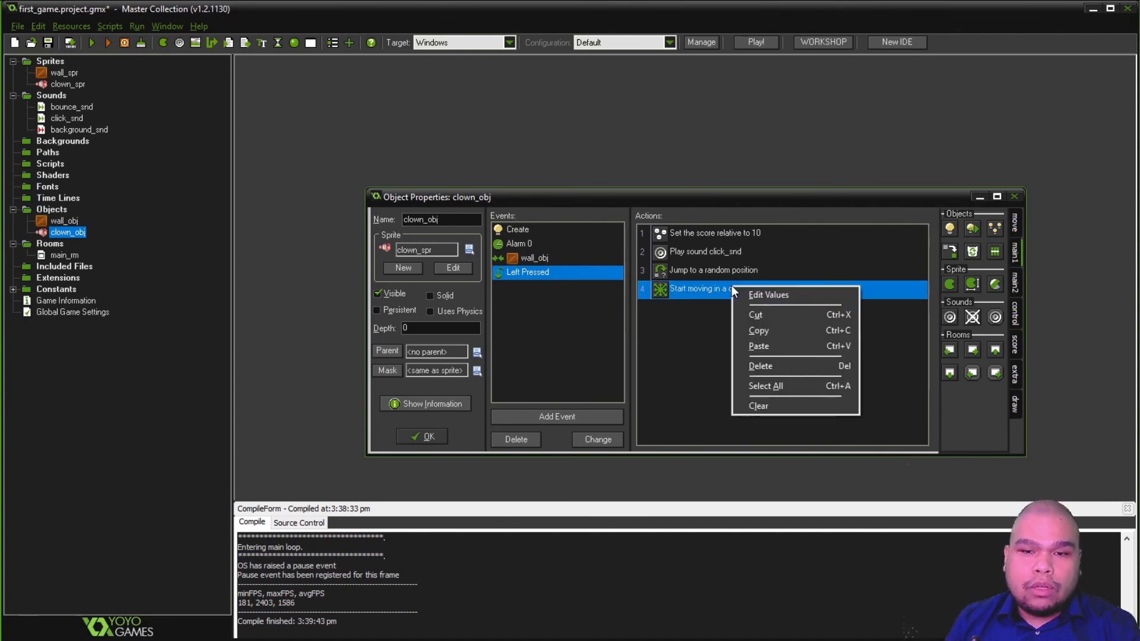
left_click(759, 347)
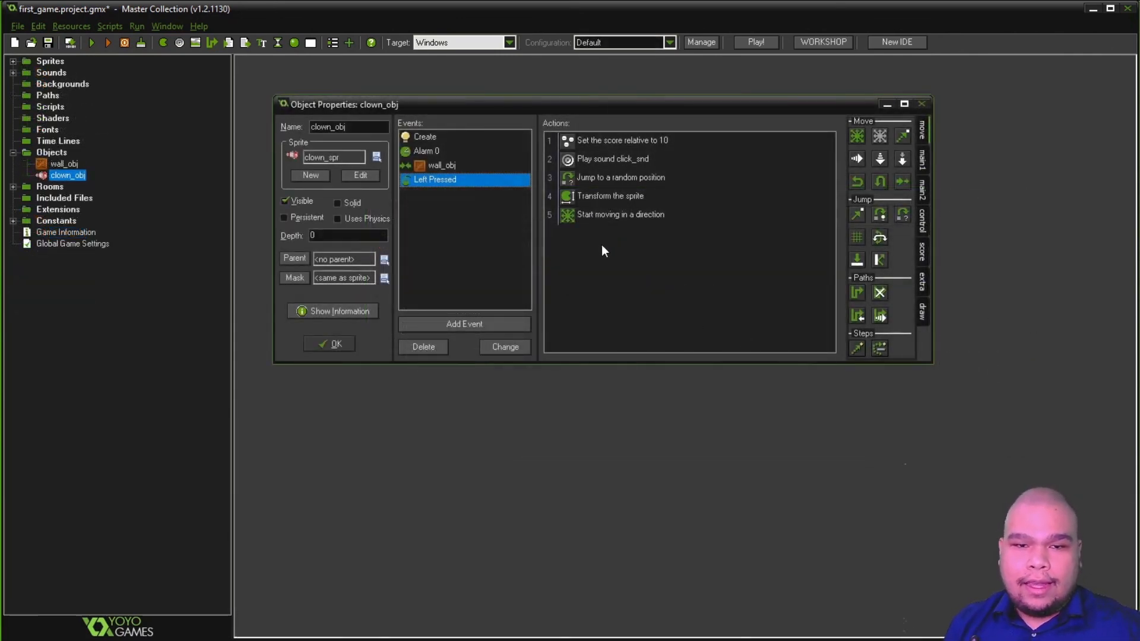
Reorder the Left Pressed actions so Start moving in a direction comes before Transform the sprite.
left_click(599, 199)
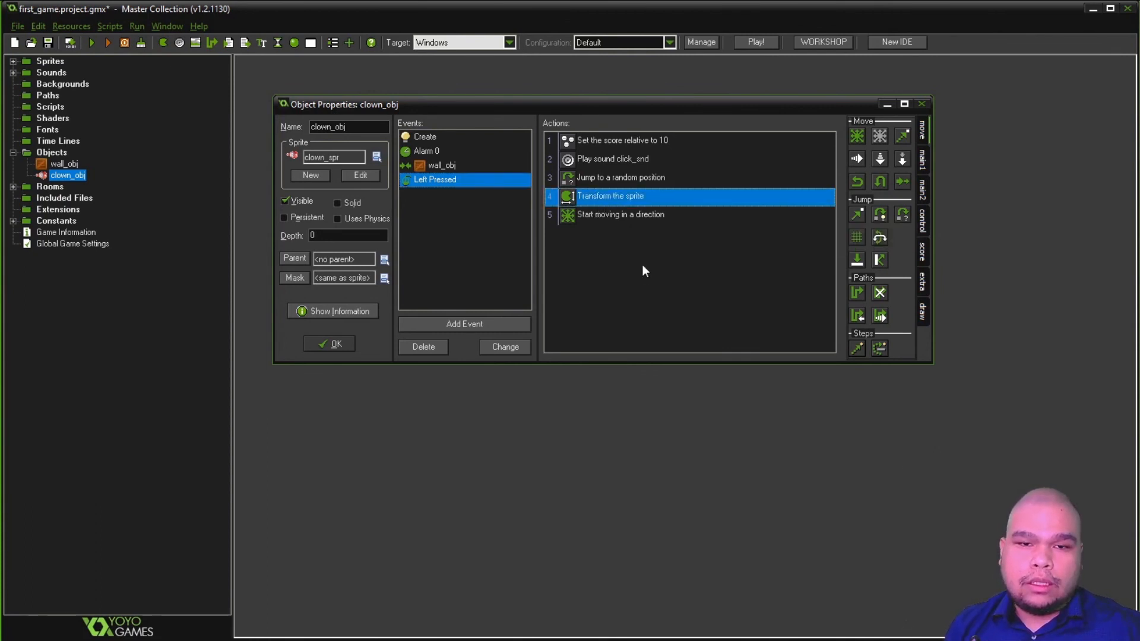
left_click(593, 214)
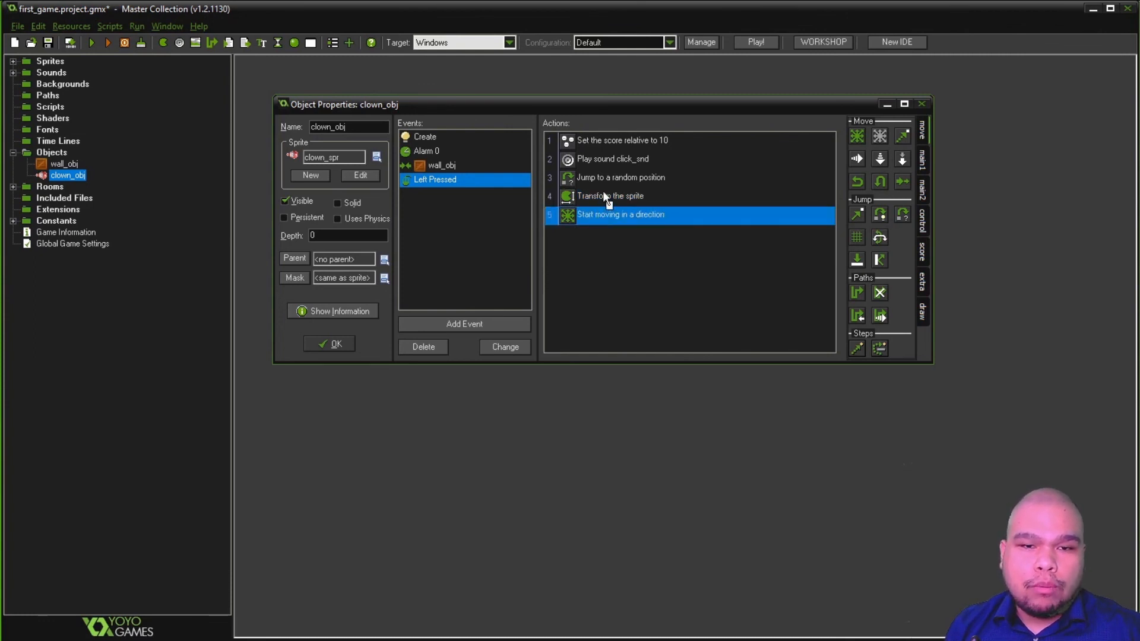
left_click_drag(607, 187, 609, 189)
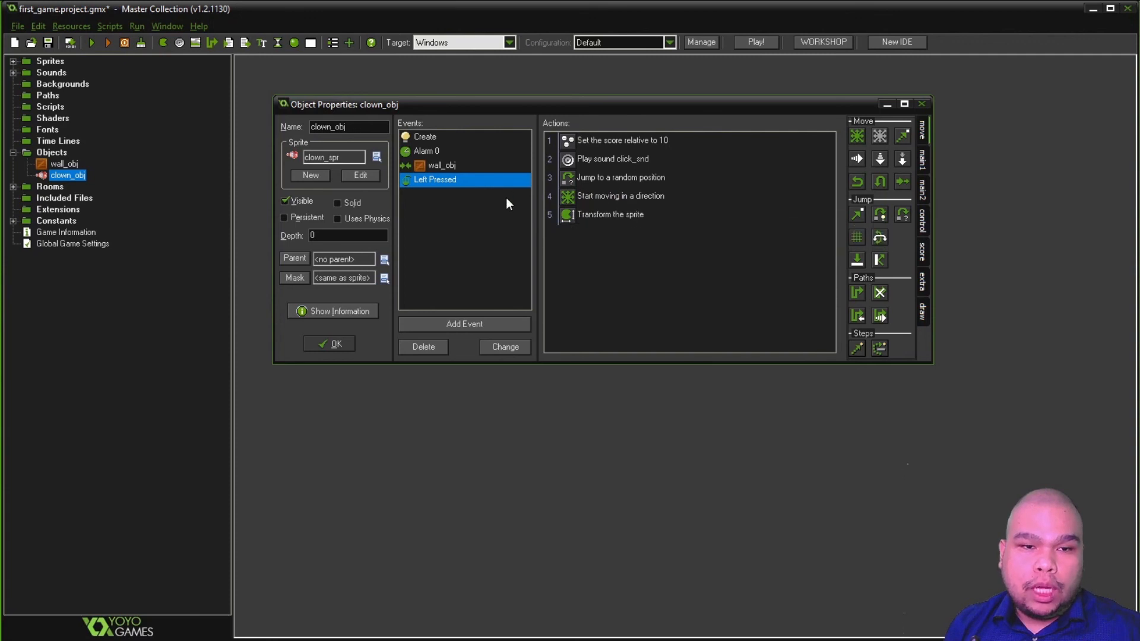
Copy the Transform the sprite action from the Left Pressed event into clown_obj's collision event with wall_obj.
left_click(453, 168)
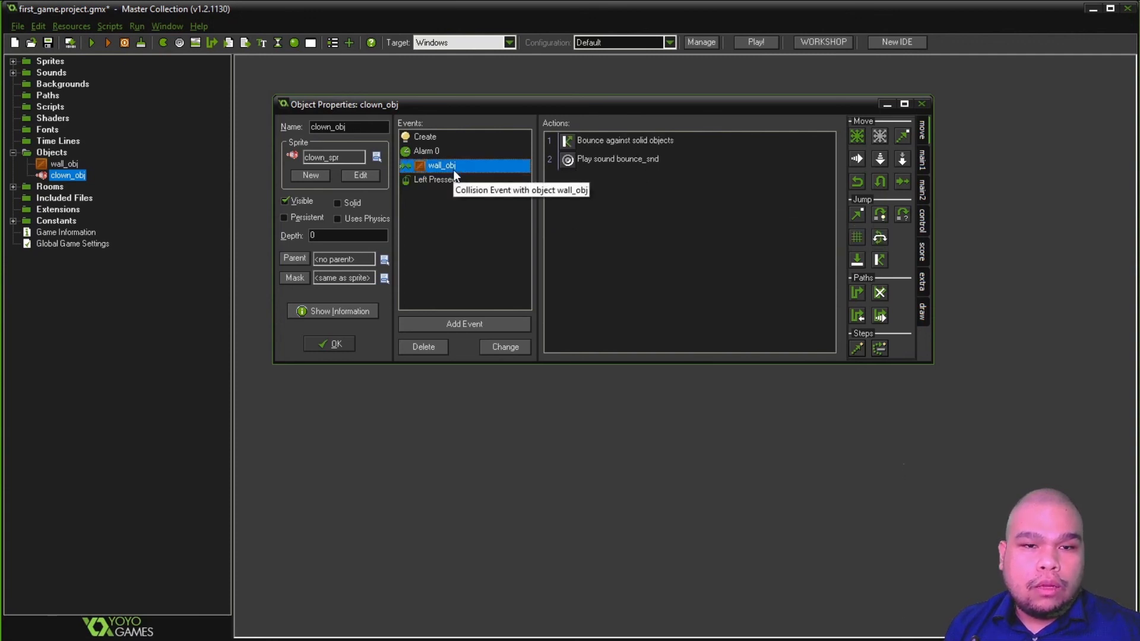
left_click(432, 181)
left_click(451, 167)
left_click(463, 180)
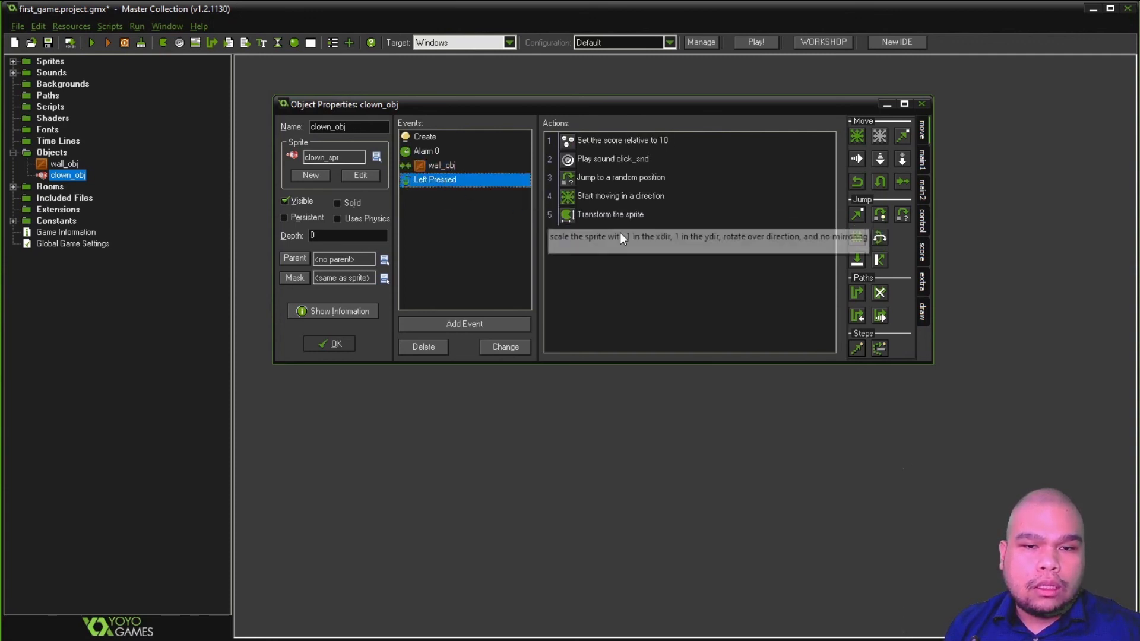
left_click(628, 215)
left_click(435, 165)
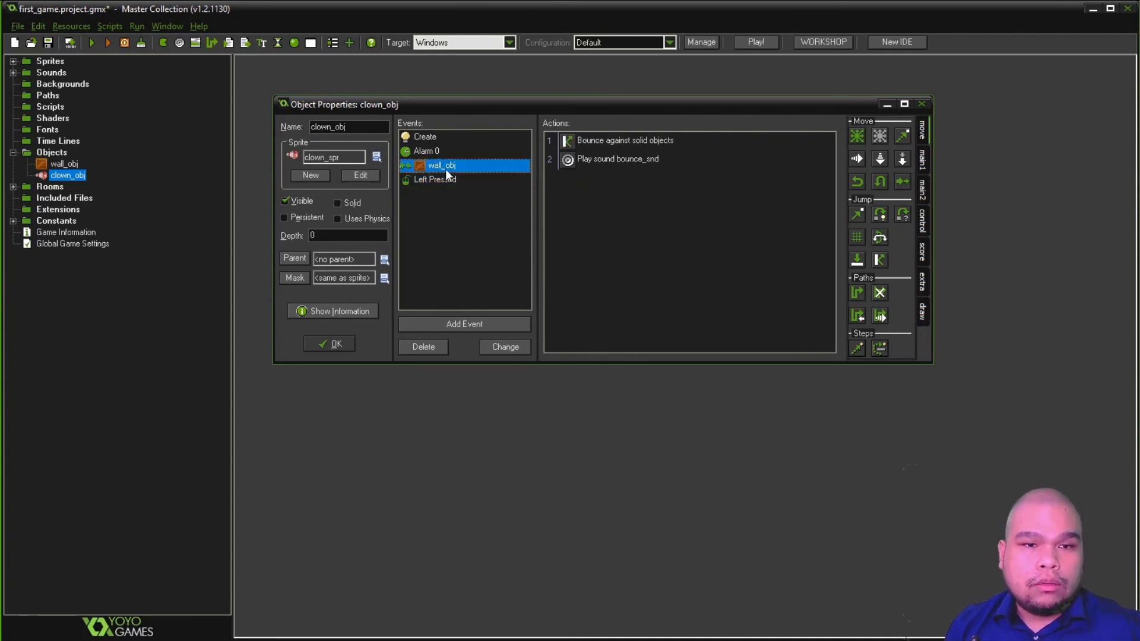
key("ctrl+v")
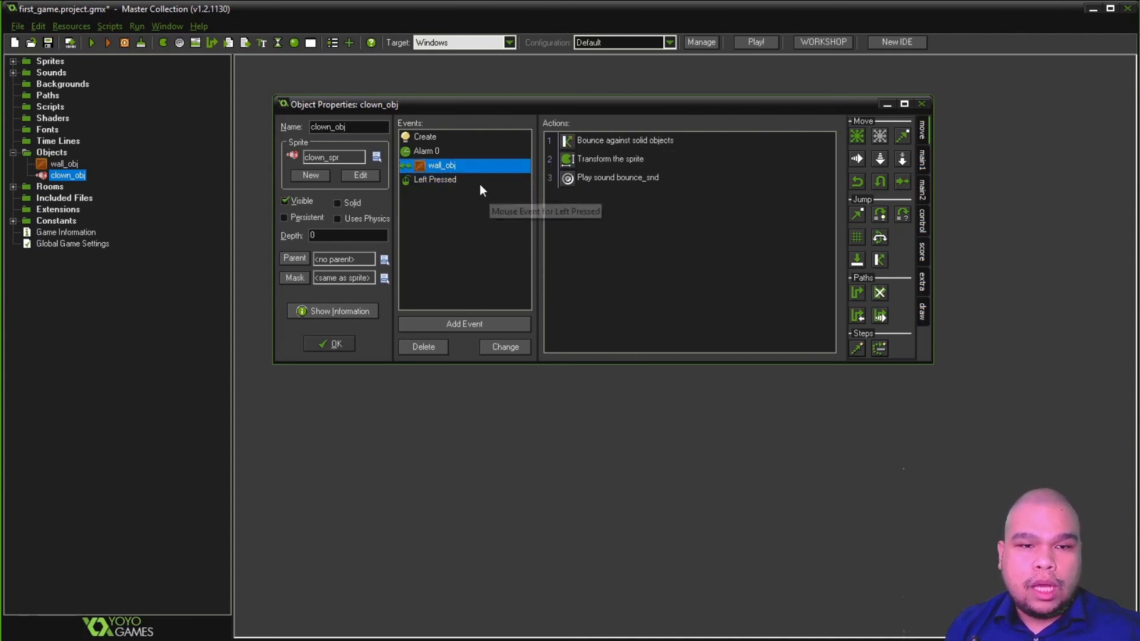
Move Start moving in a direction between Set Alarm 0 and Transform the sprite in the Alarm 0 event.
left_click(426, 153)
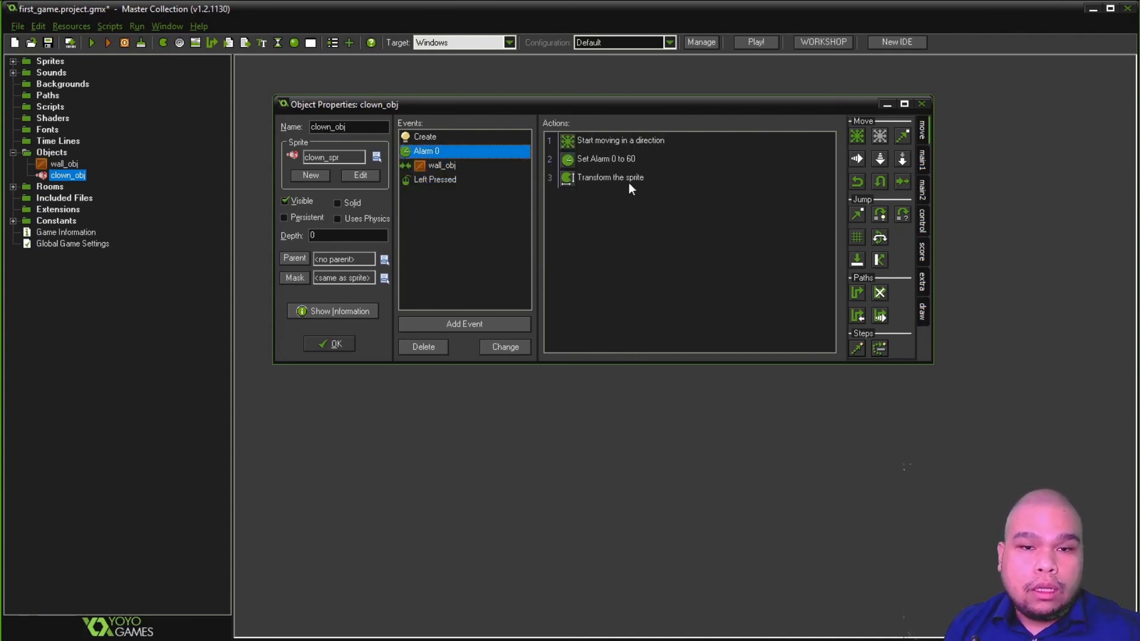
left_click(584, 141)
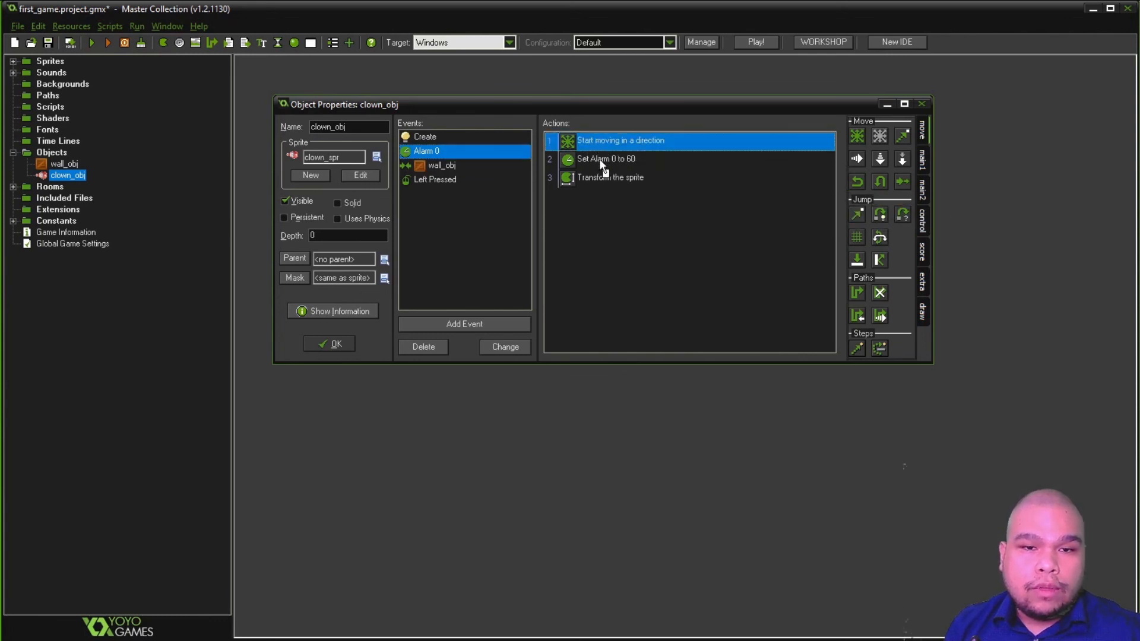
left_click_drag(562, 168, 568, 169)
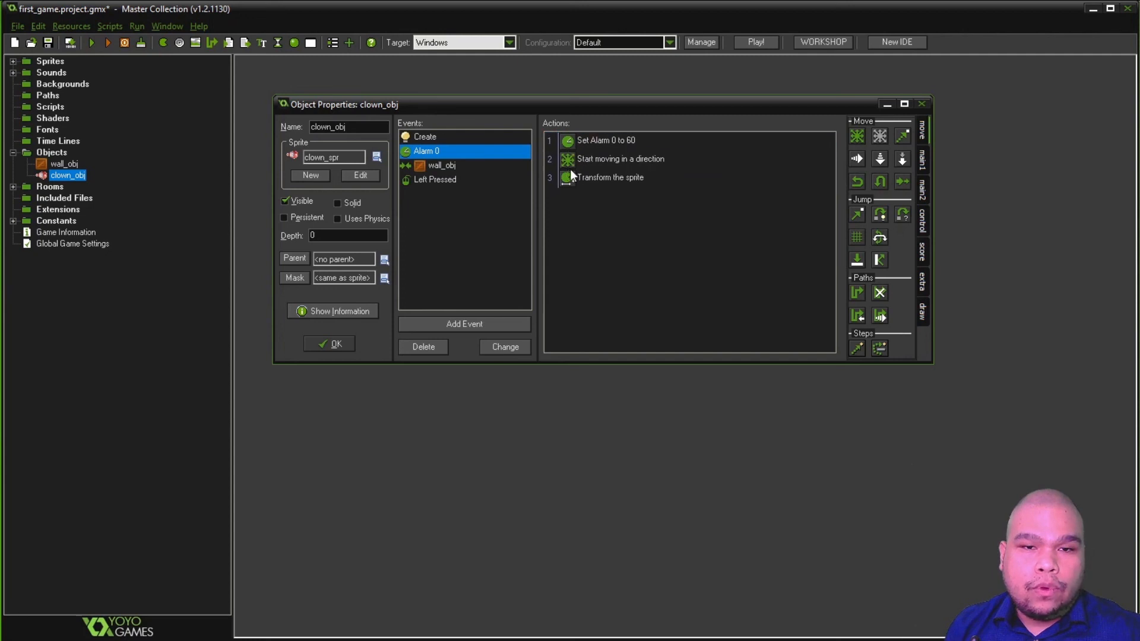
Reorder the Create event actions to Set Alarm 0, Start moving in a direction, Transform the sprite, and accept clown_obj's properties.
left_click(433, 136)
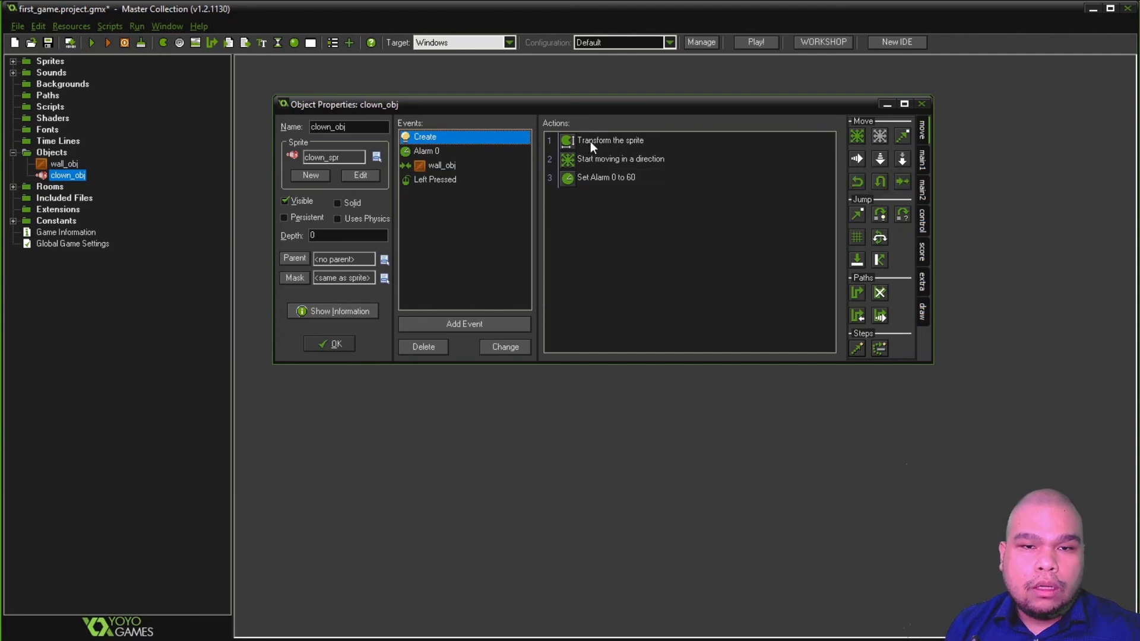
left_click(595, 141)
left_click_drag(572, 172, 572, 172)
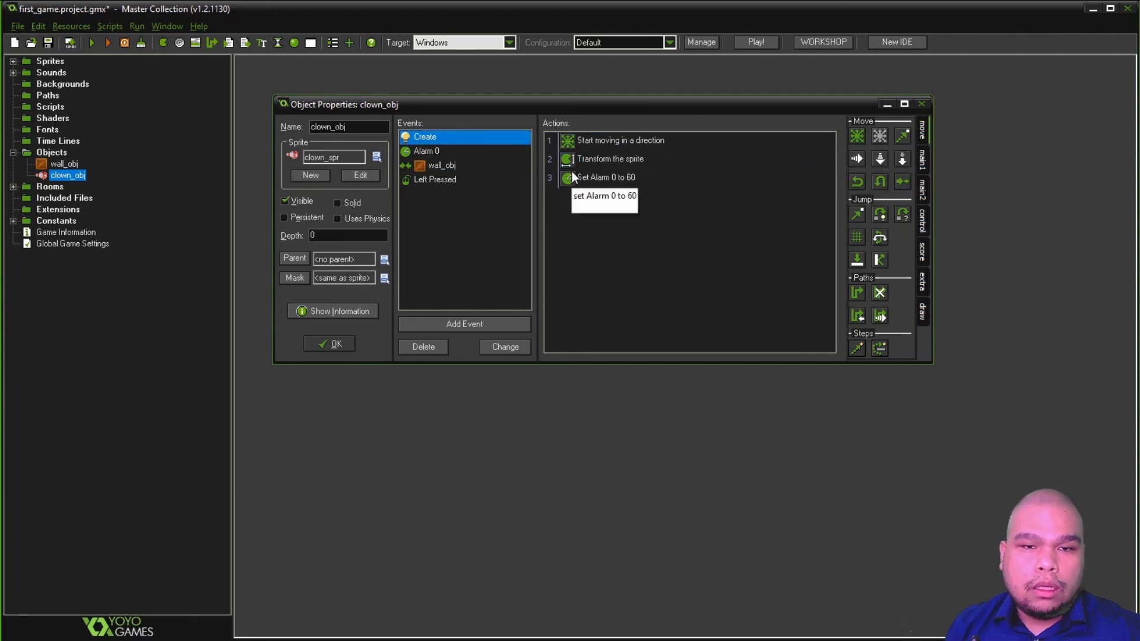
left_click(590, 178)
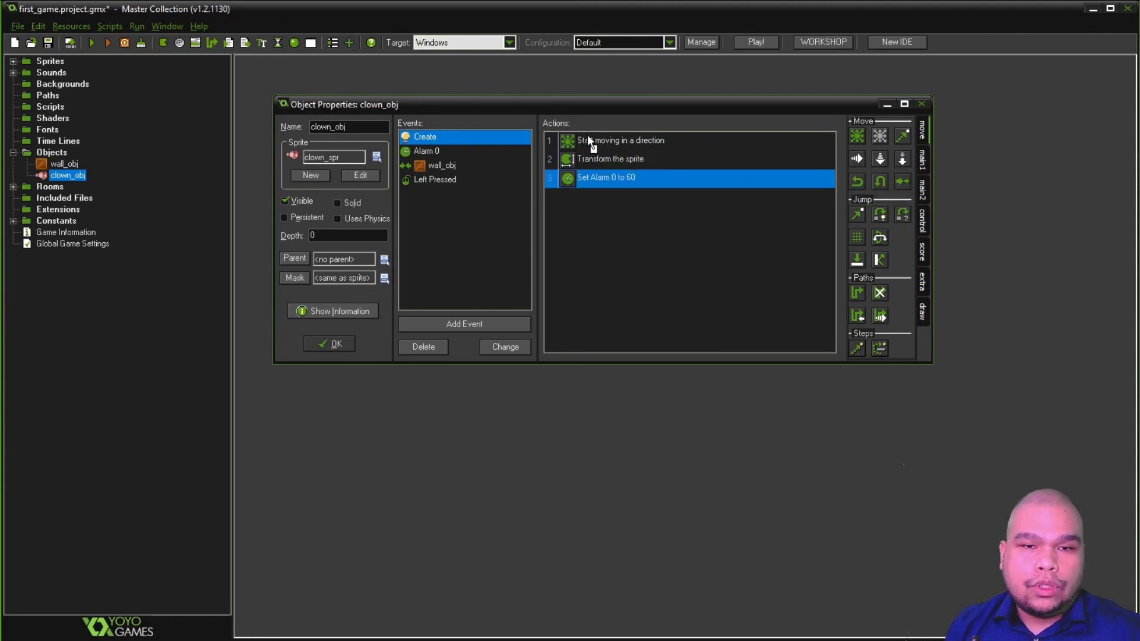
left_click_drag(587, 140, 586, 136)
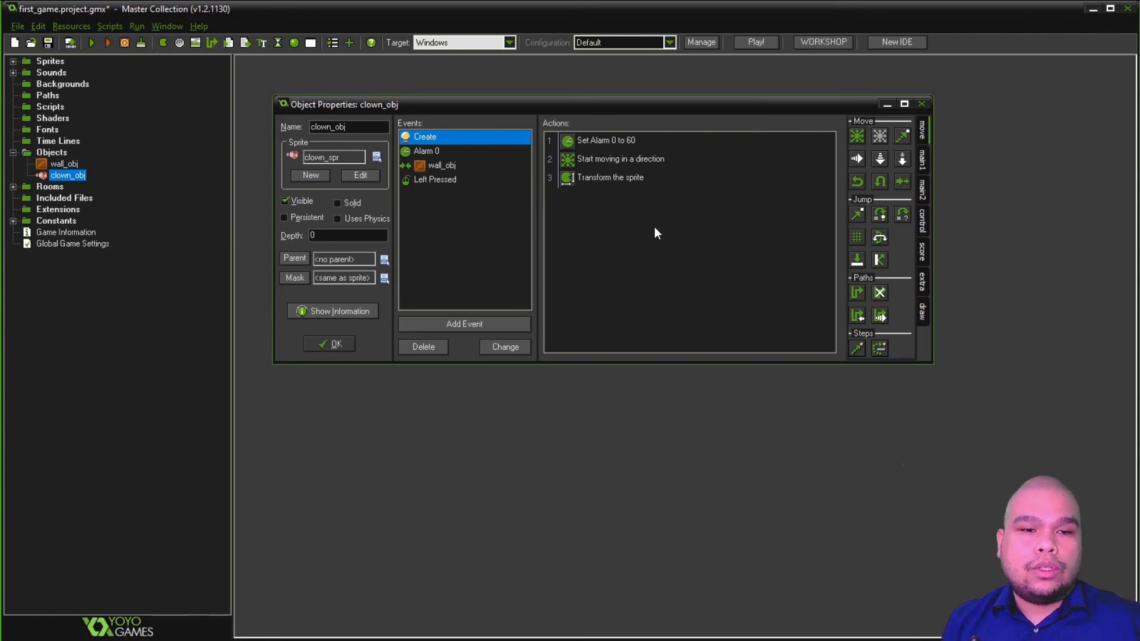
left_click(333, 345)
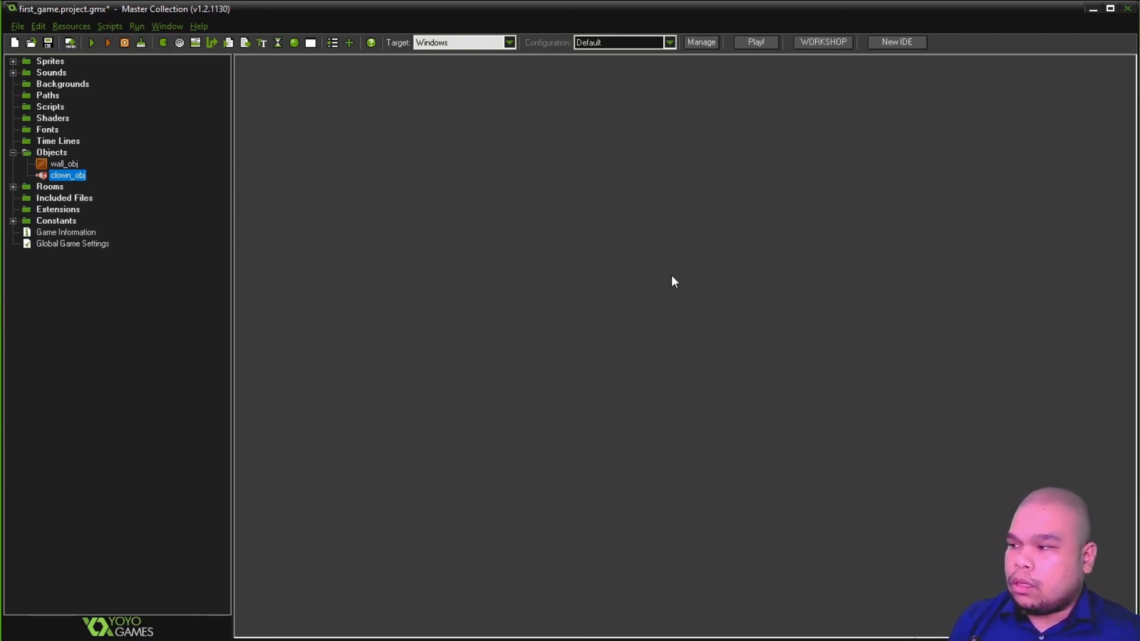
Run the game, test catching the moving clown several times, and close the game window.
left_click(90, 44)
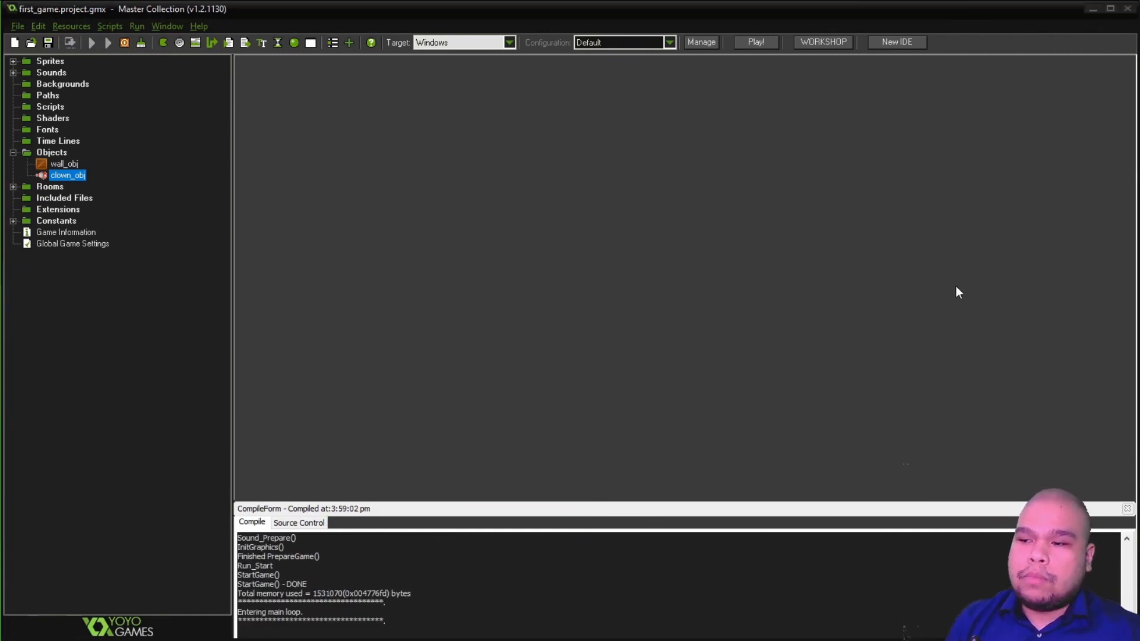
left_click_drag(722, 157, 627, 145)
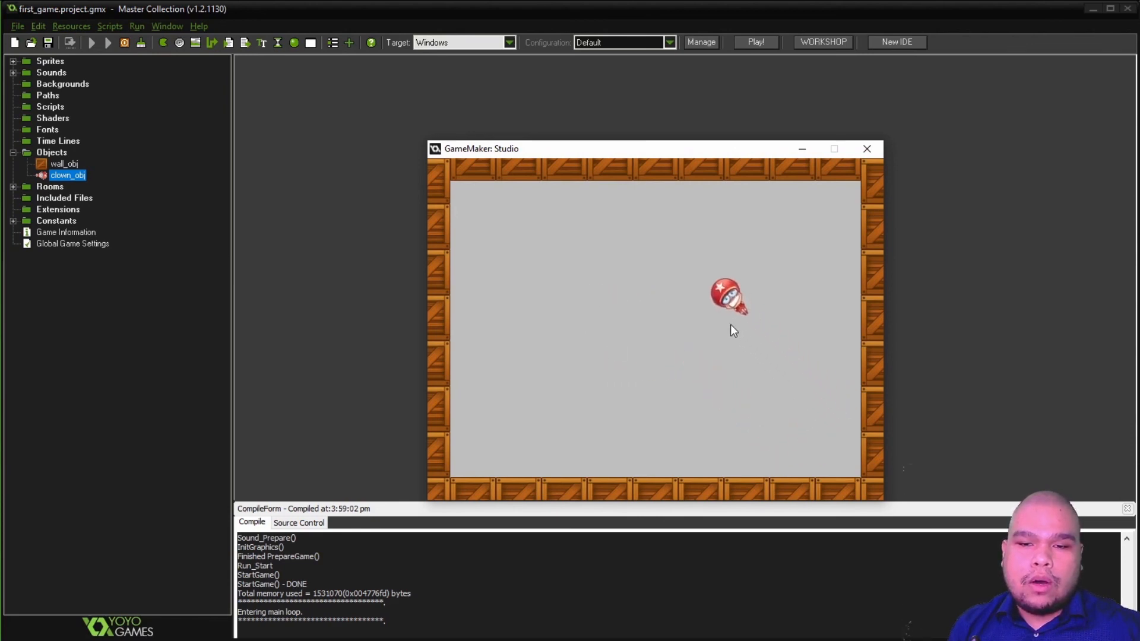
left_click(643, 232)
left_click(493, 263)
left_click(647, 309)
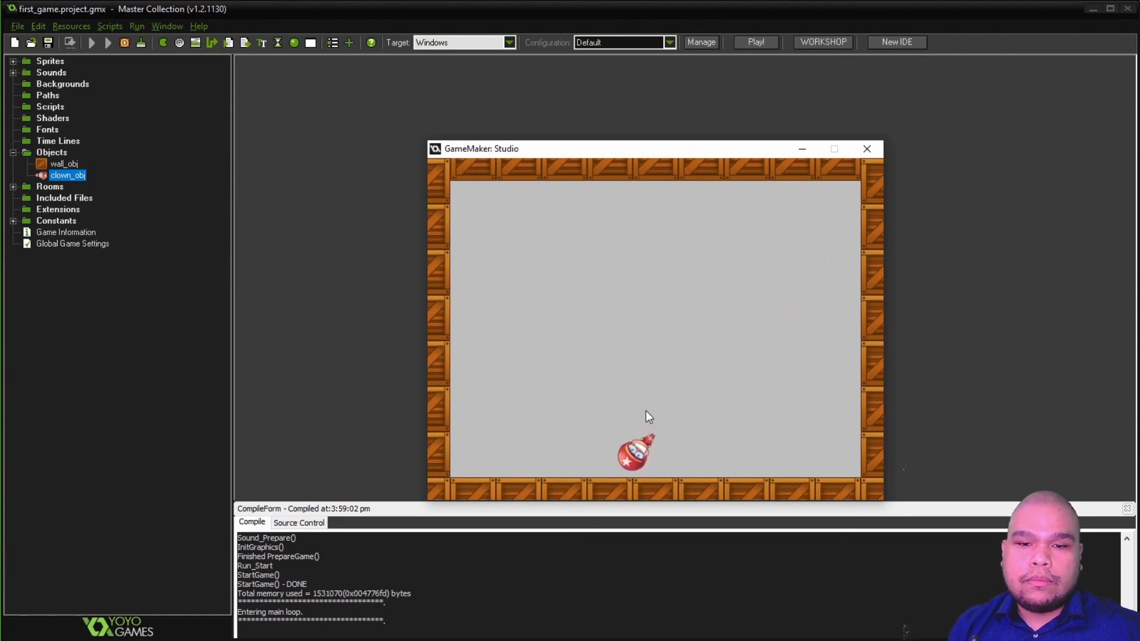
left_click(578, 350)
left_click(687, 329)
left_click(616, 272)
left_click(765, 302)
left_click(602, 433)
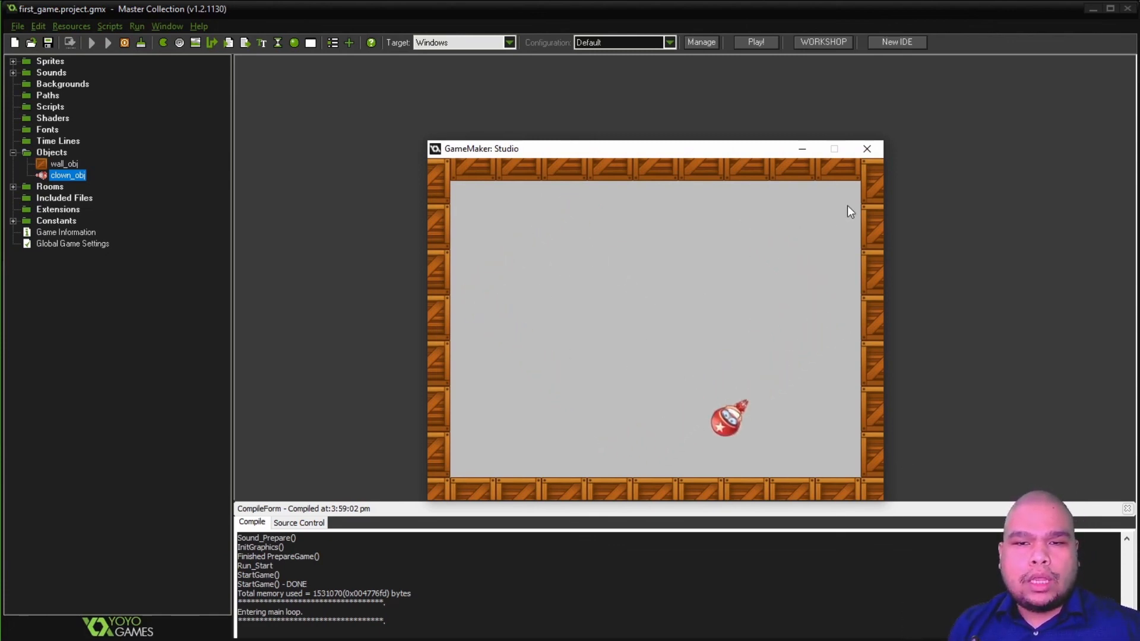
left_click(867, 152)
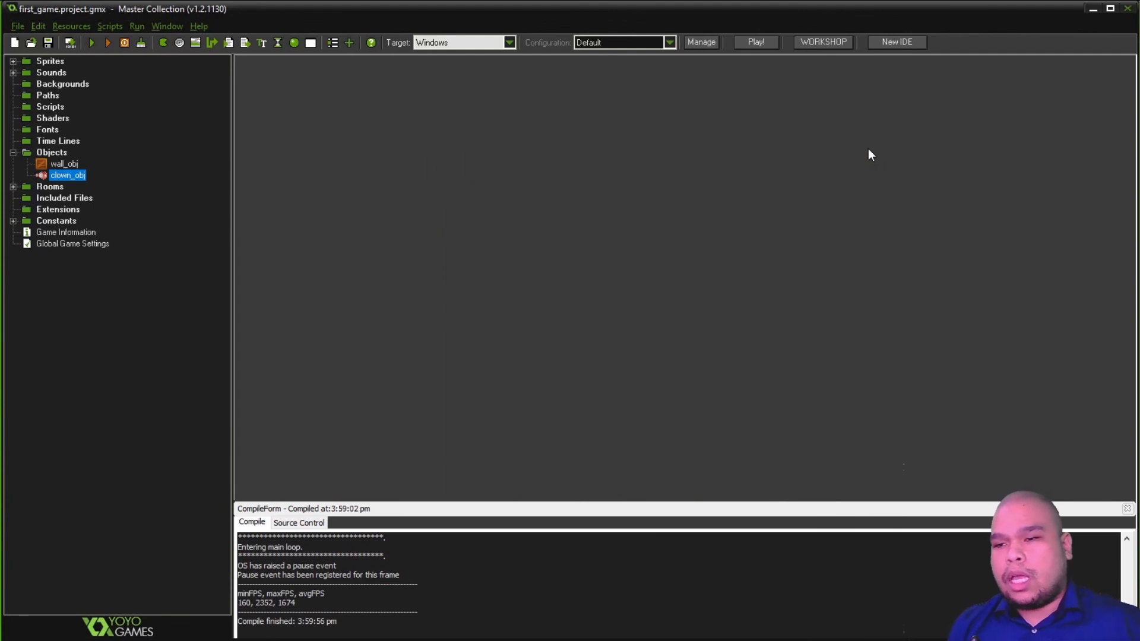
Create a new object named control_obj and add a Create event to it.
right_click(62, 152)
left_click(66, 159)
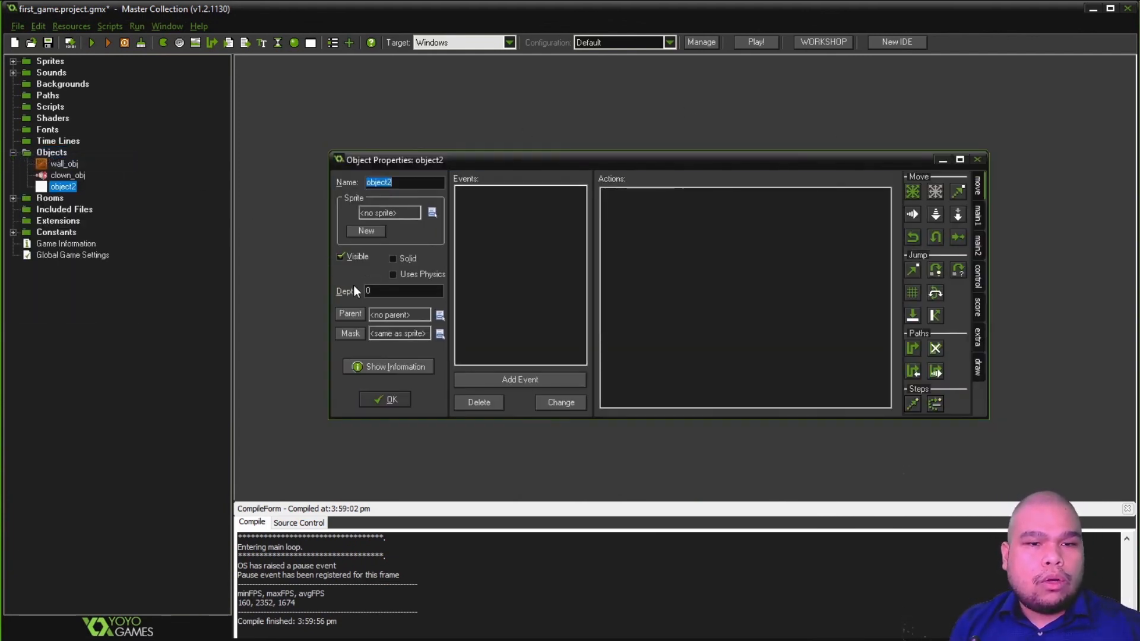
type("control_obj")
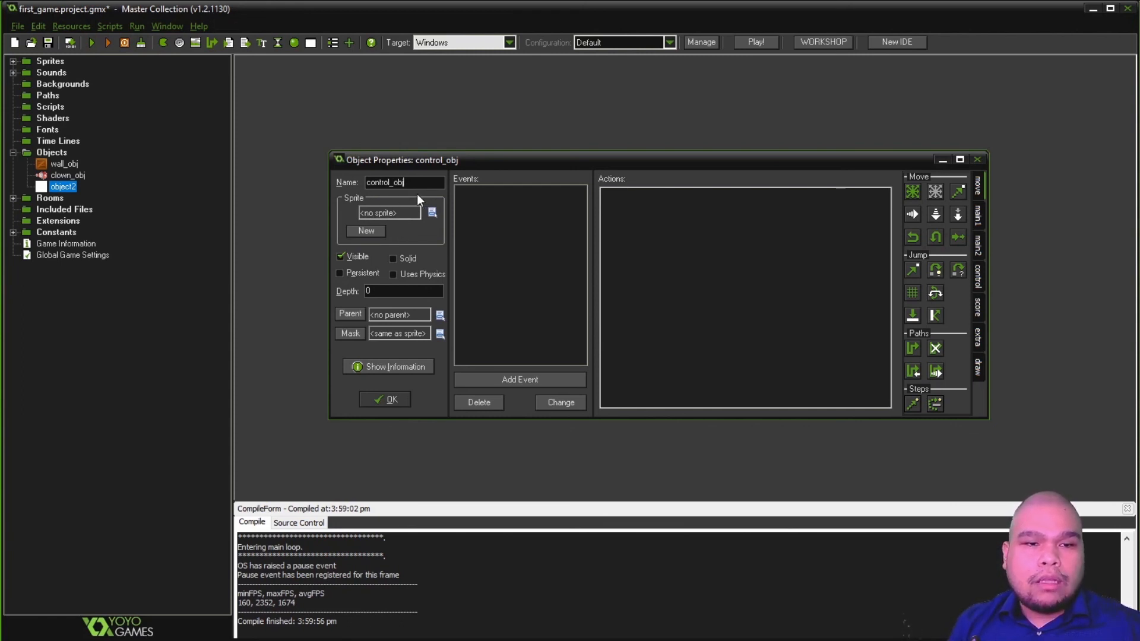
left_click(530, 380)
left_click(525, 260)
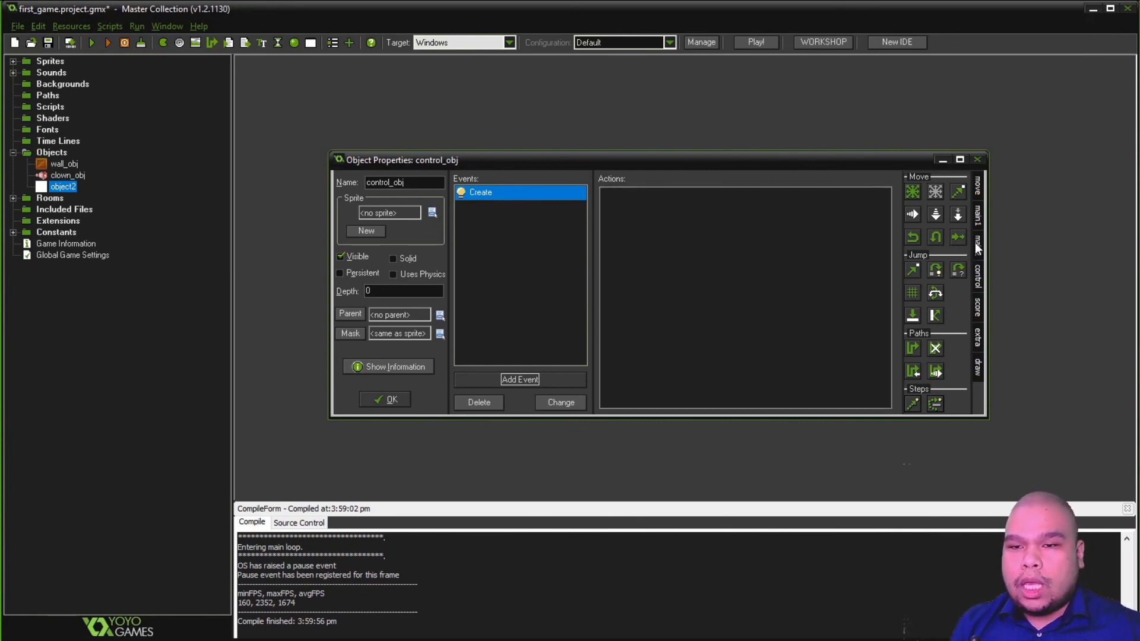
Add a Play Sound action to control_obj's Create event with sound background_snd and loop set to true.
left_click(978, 214)
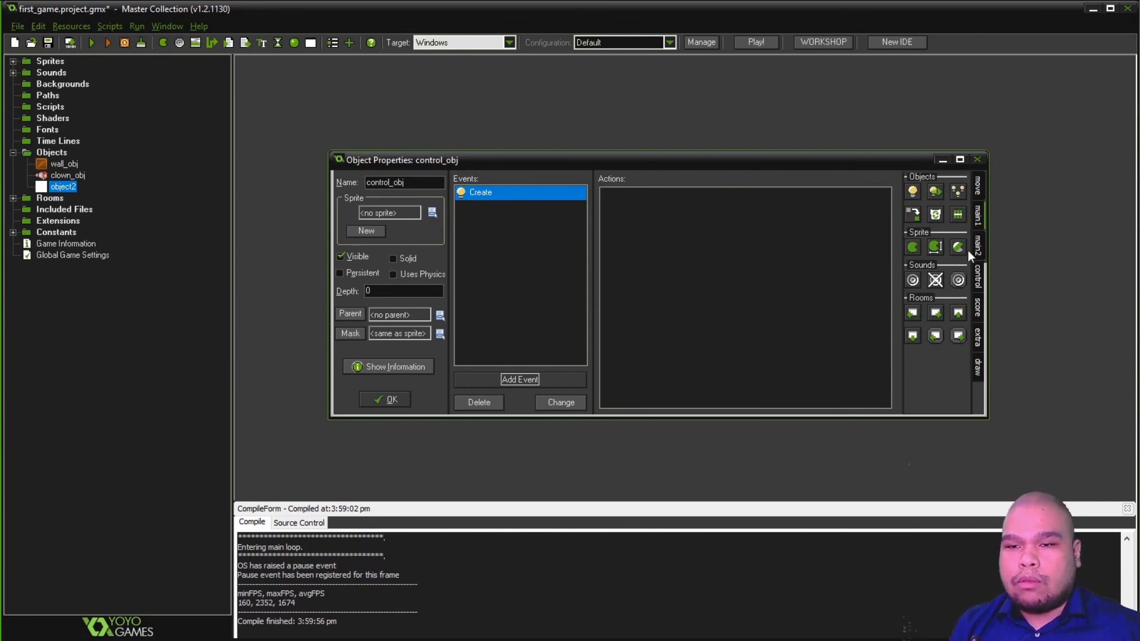
left_click_drag(913, 280, 680, 215)
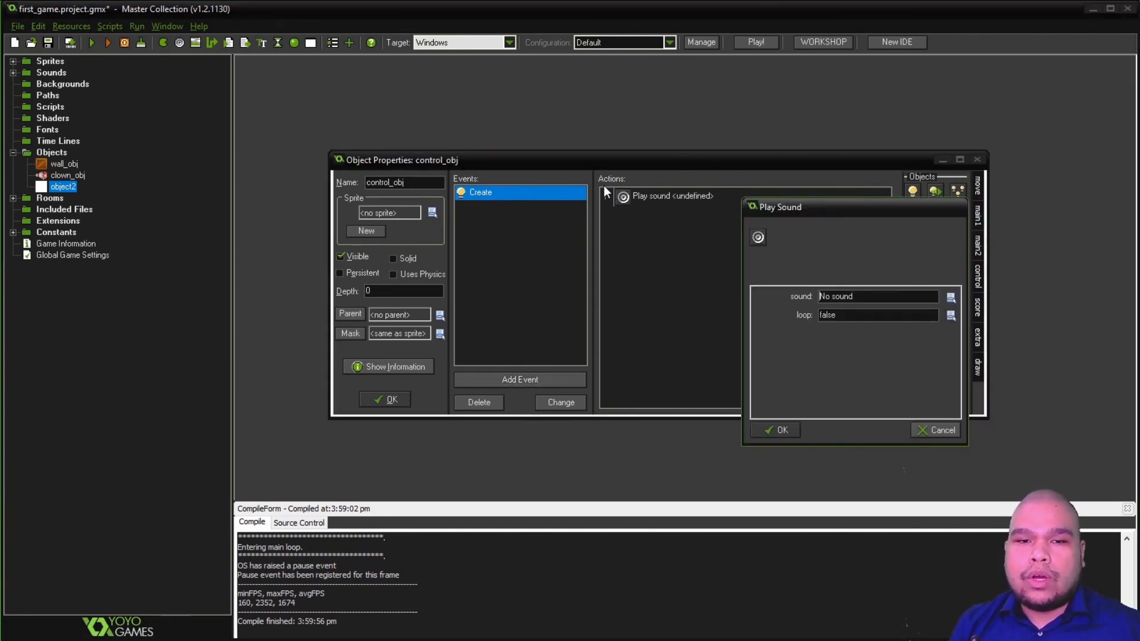
left_click(949, 298)
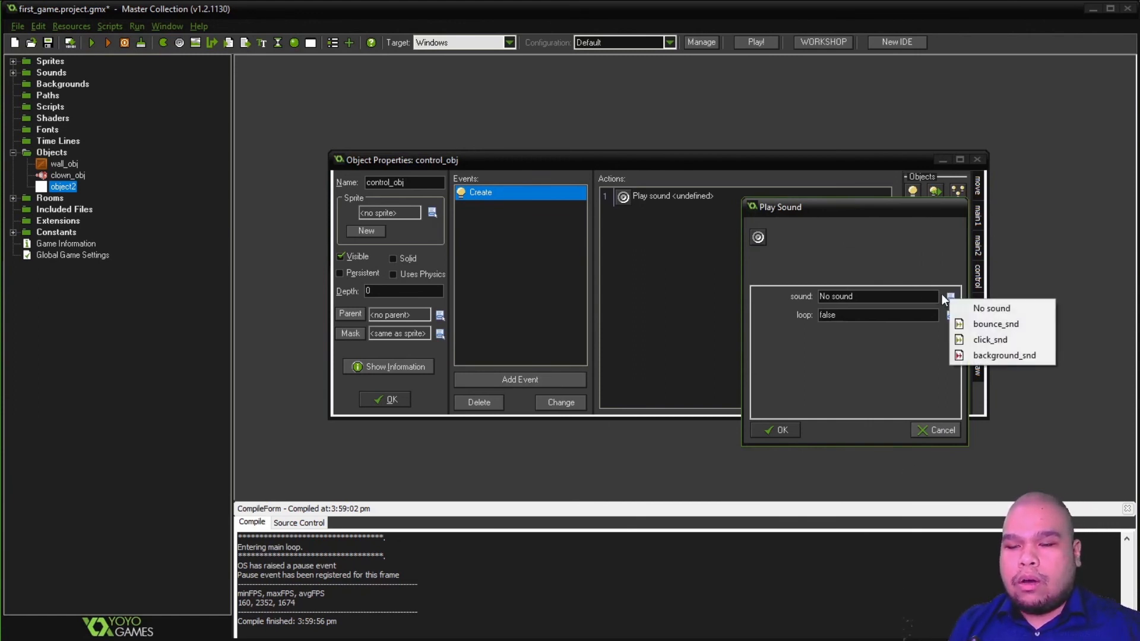
left_click(1003, 355)
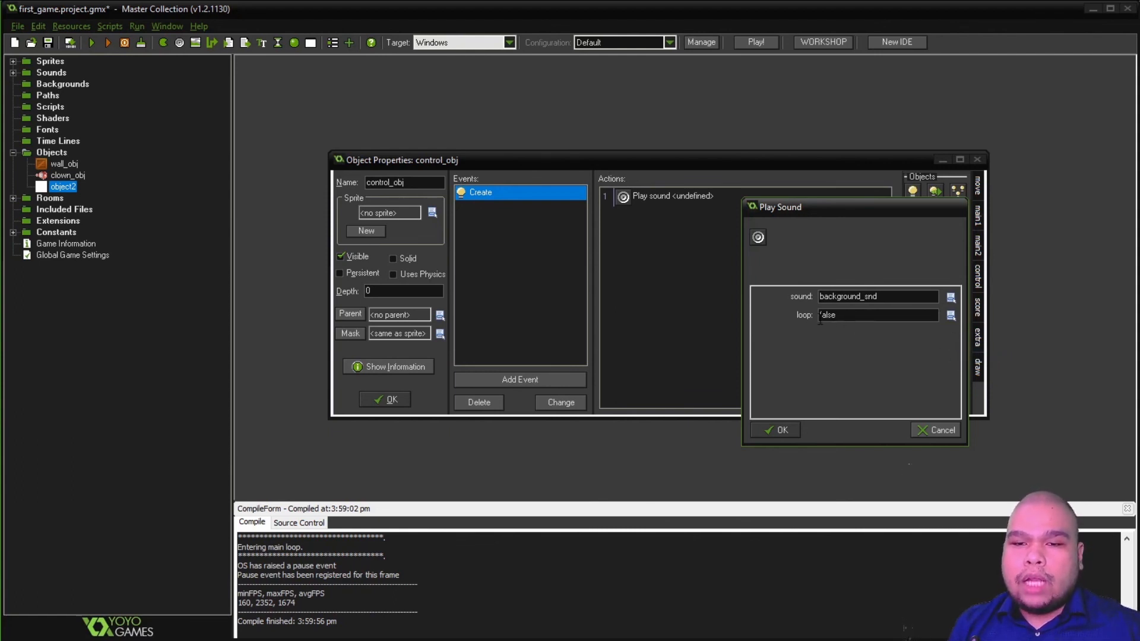
left_click(950, 315)
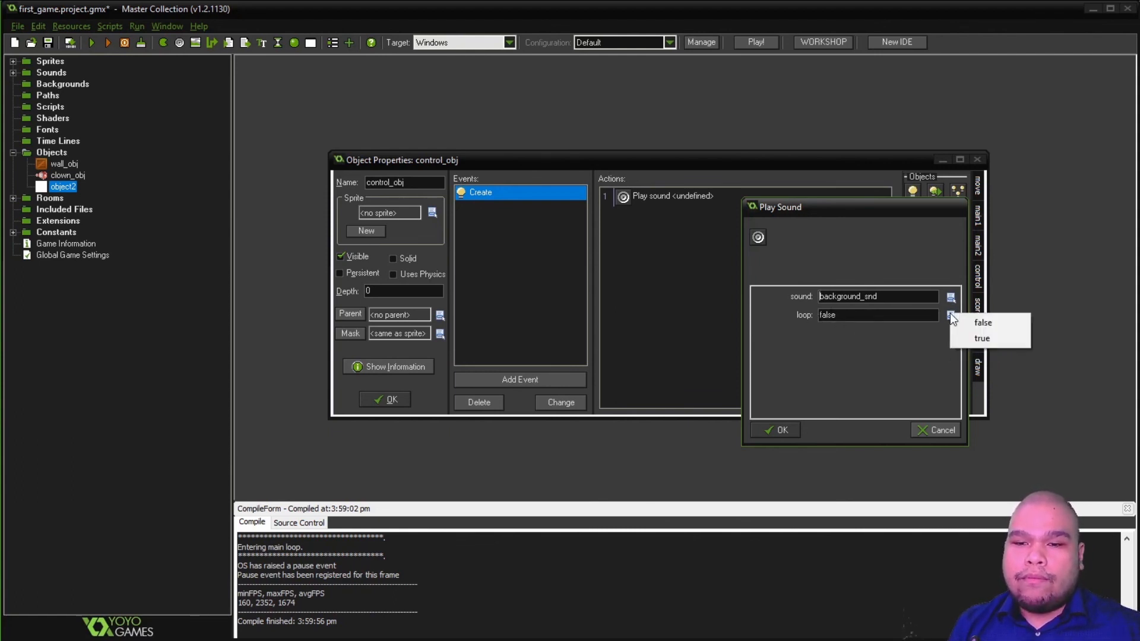
left_click(980, 337)
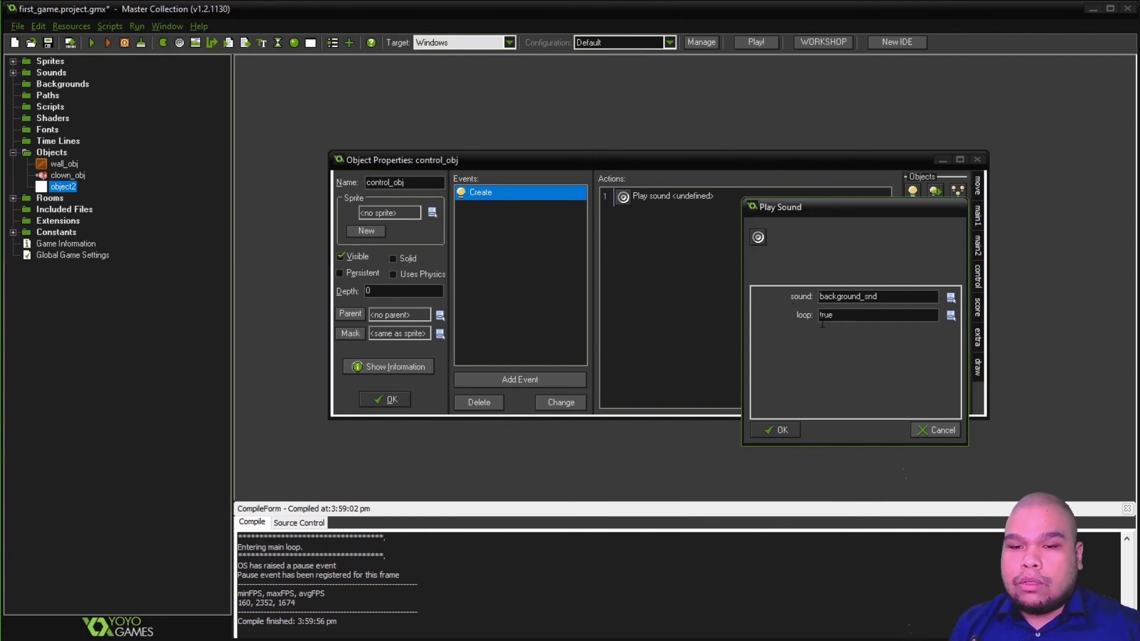
left_click(789, 428)
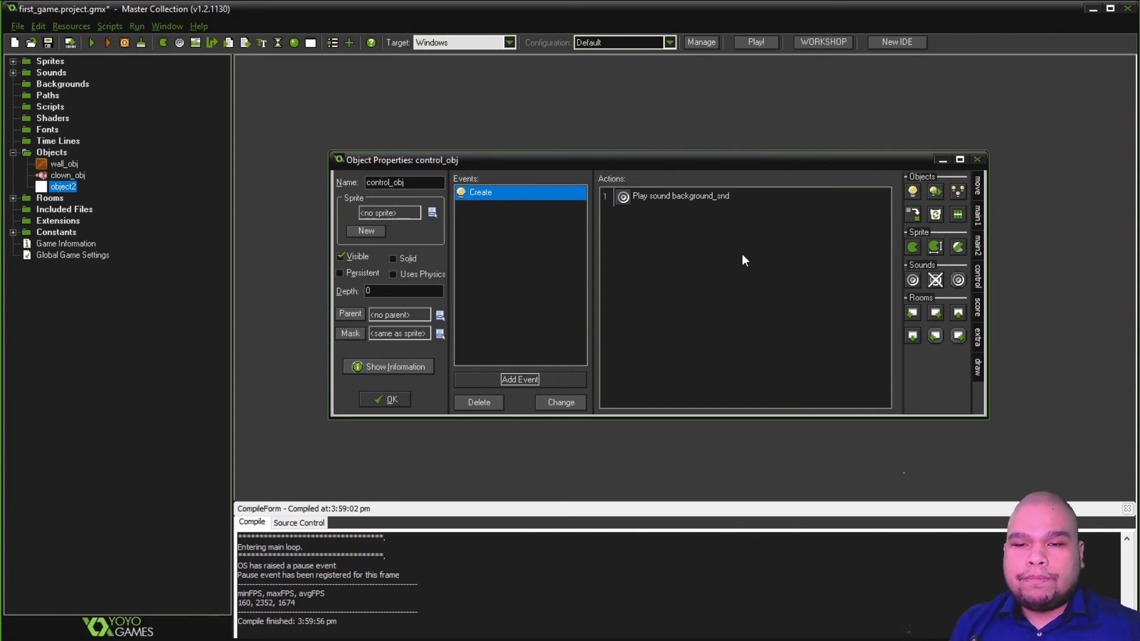
Add a Draw event to control_obj.
left_click(512, 383)
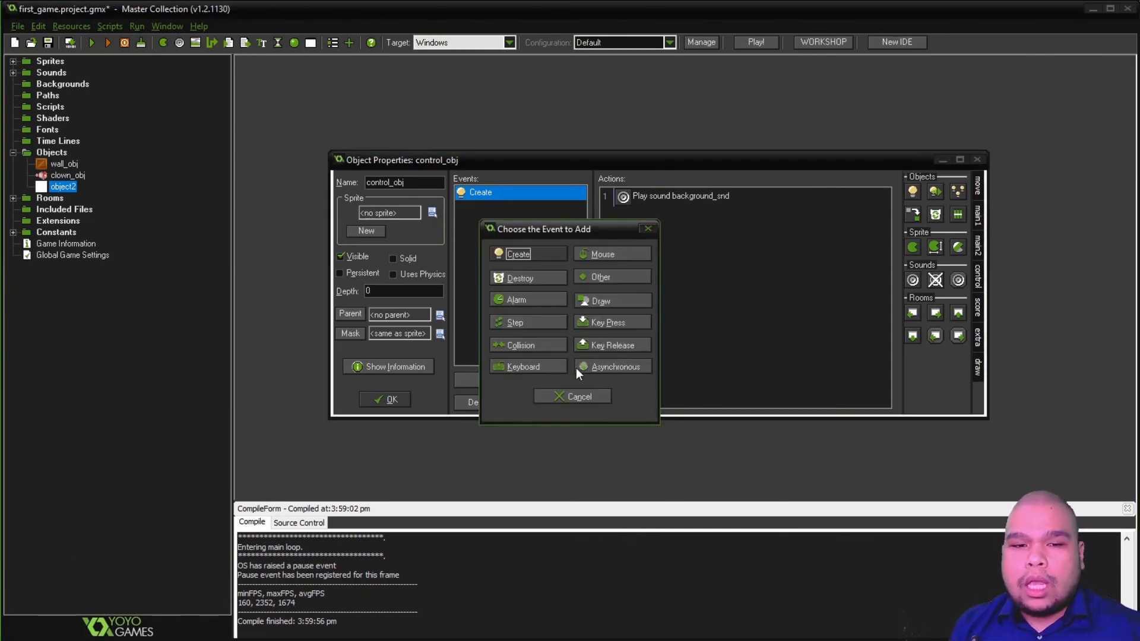
left_click(608, 301)
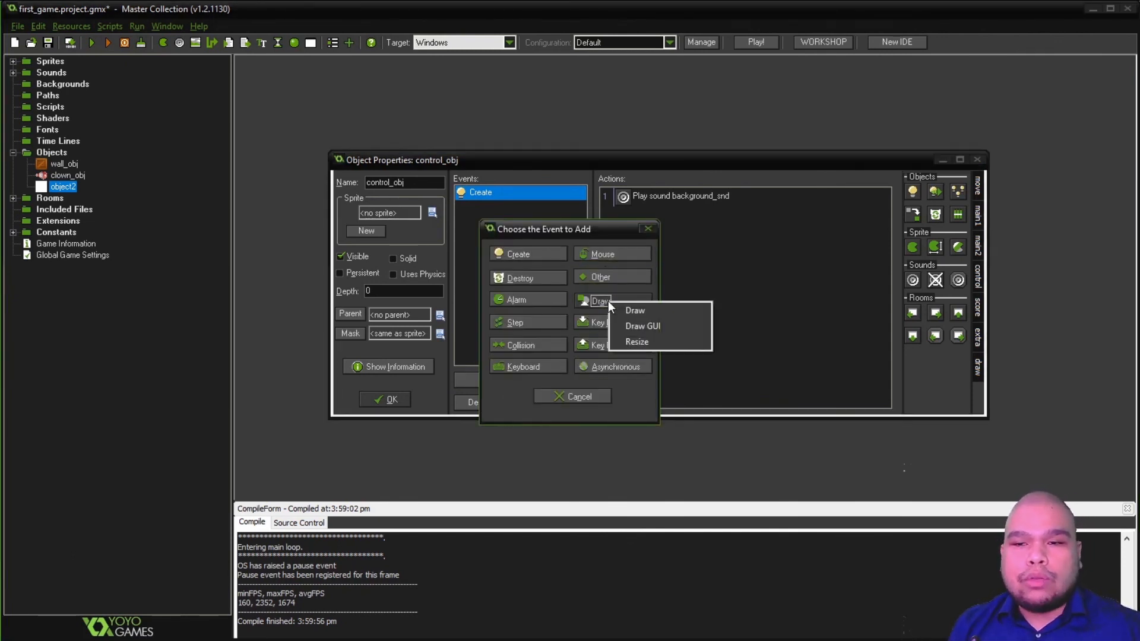
left_click(641, 311)
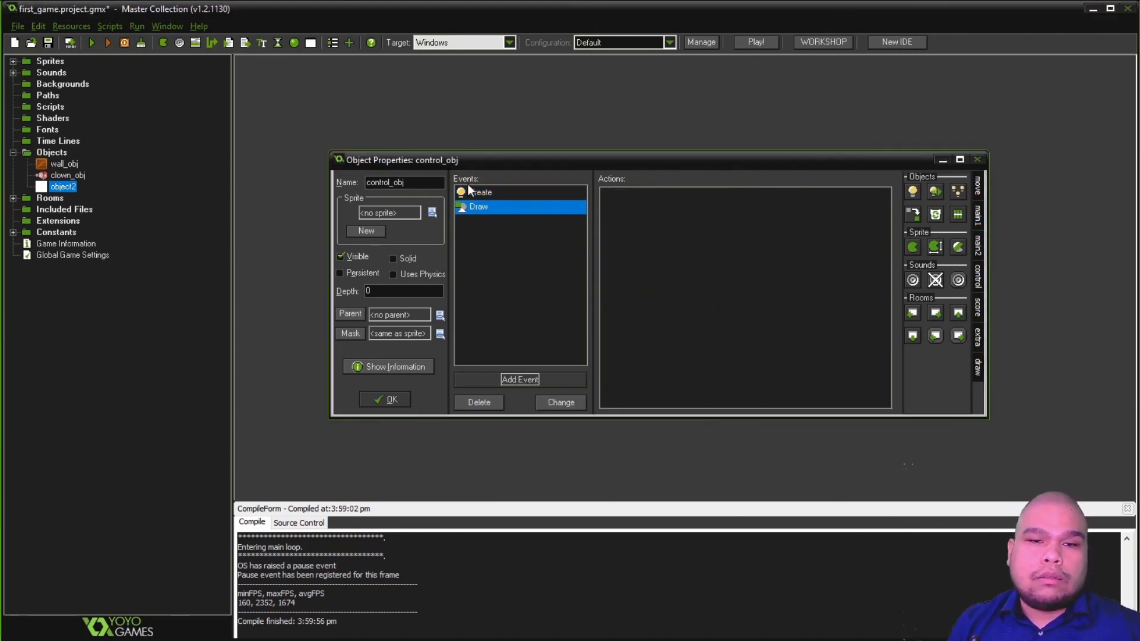
Add a Draw Score action at x 64, y 64 to control_obj's Draw event and accept the object's properties.
left_click(978, 308)
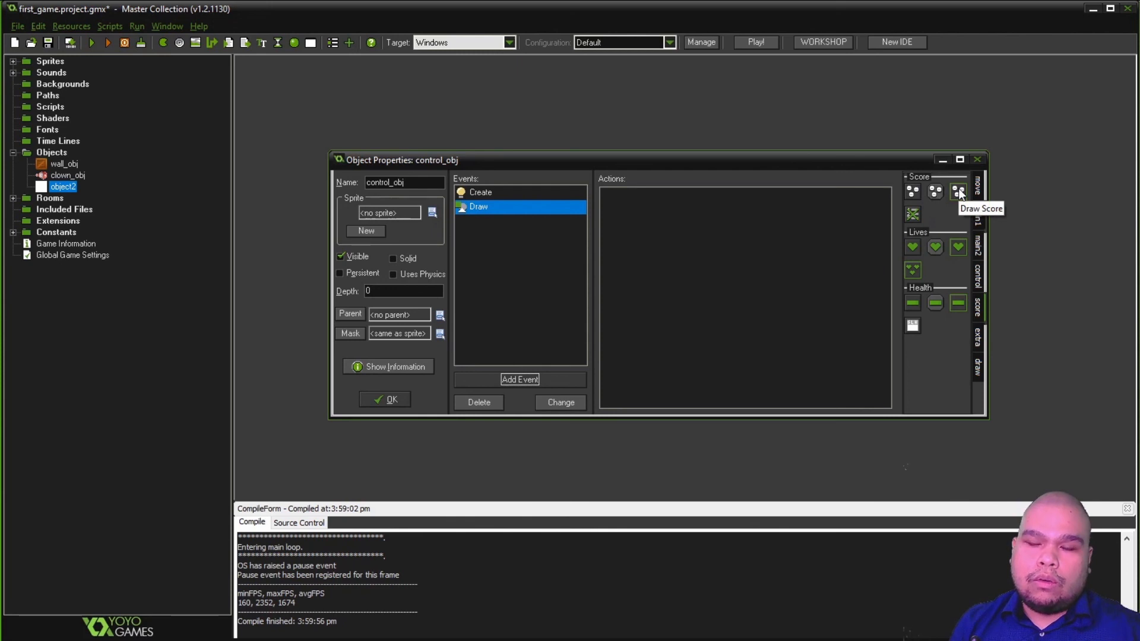
mouse_move(958, 192)
left_mouse_down()
mouse_move(705, 243)
mouse_move(633, 229)
left_mouse_up()
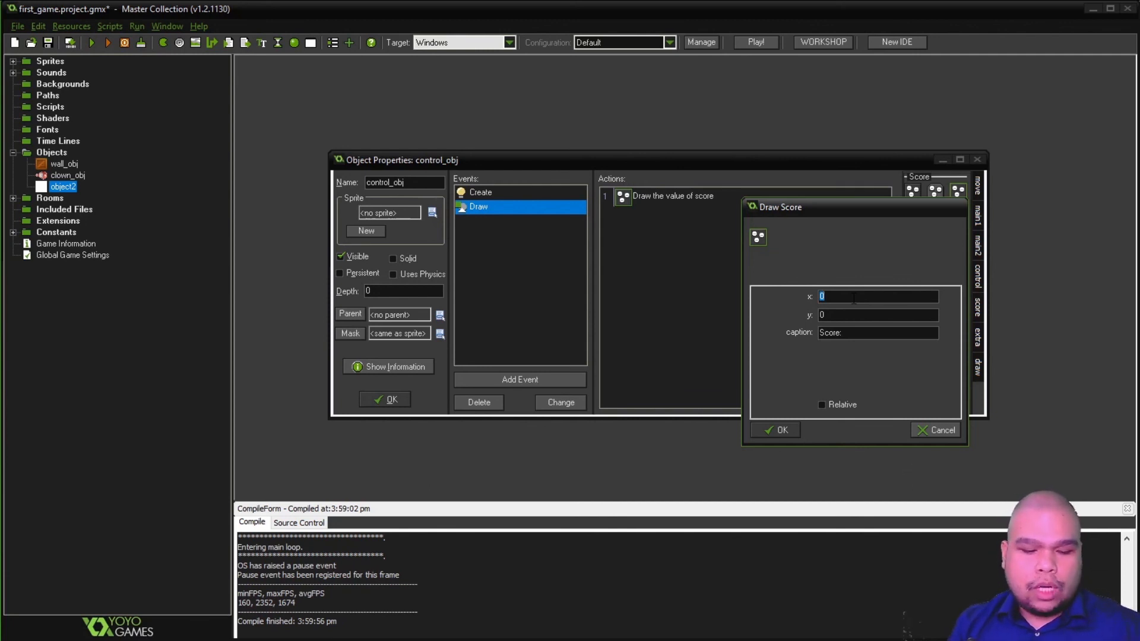
type("64")
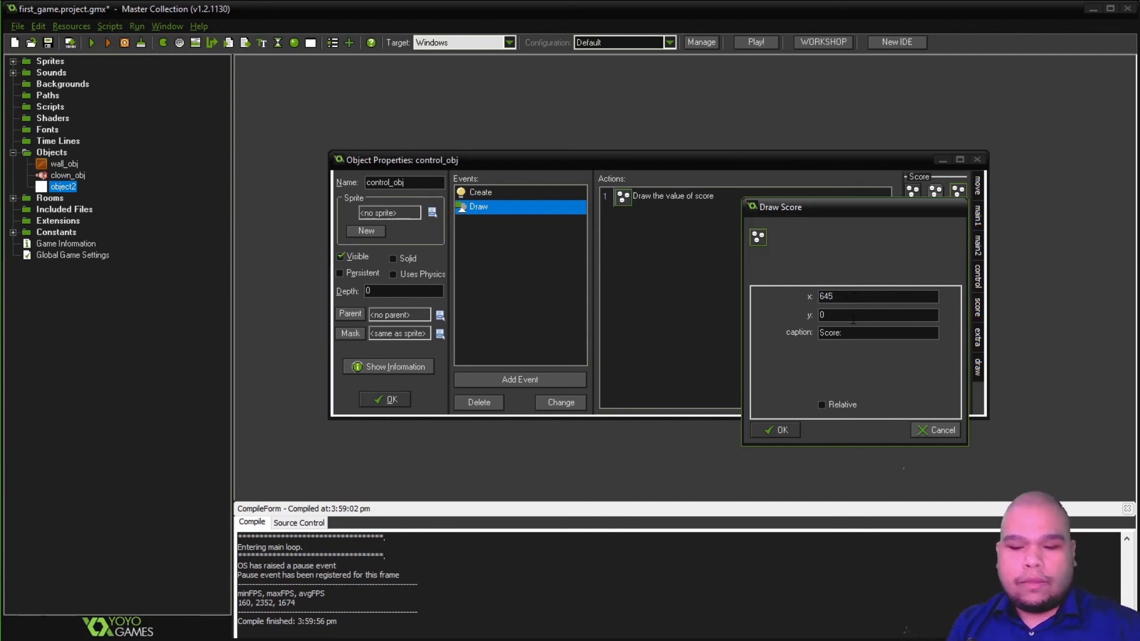
key("Tab")
type("64")
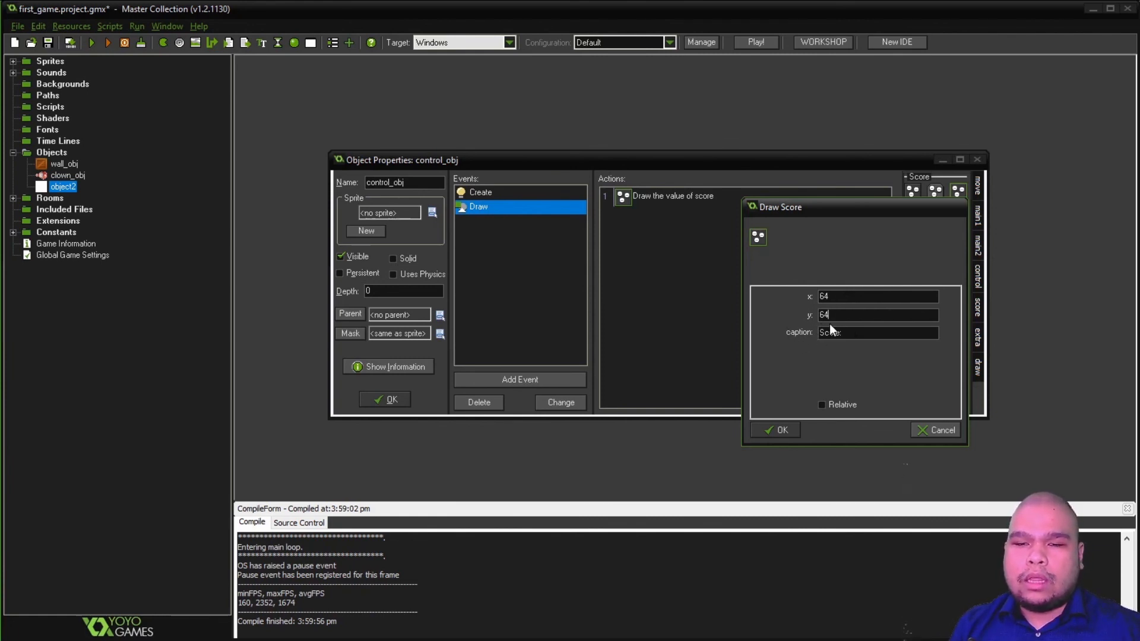
left_click(782, 428)
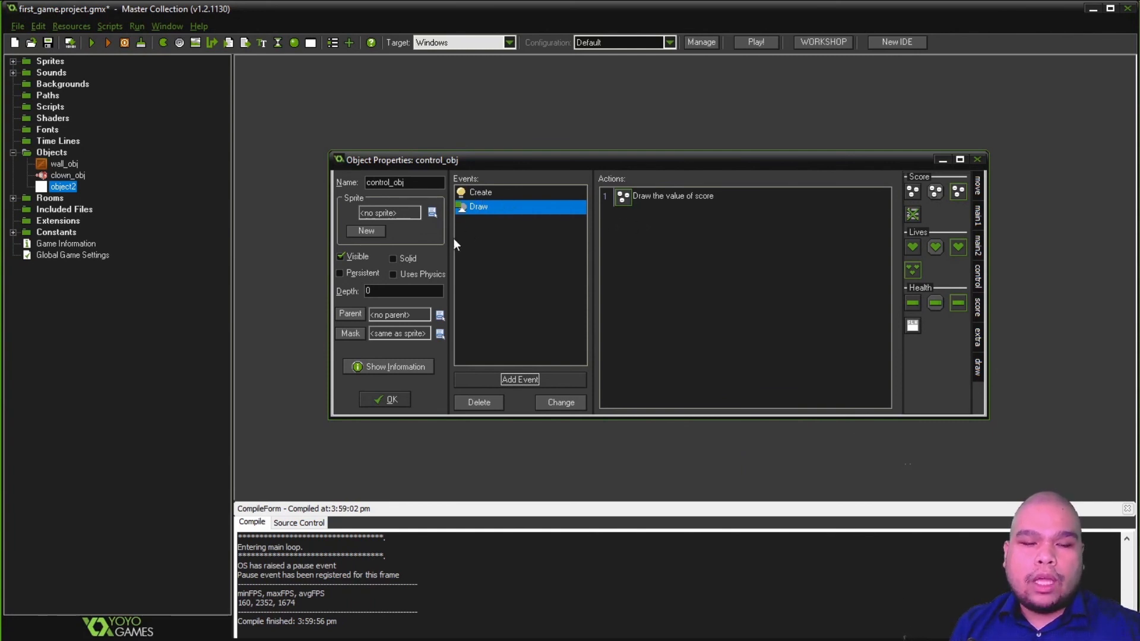
left_click(393, 400)
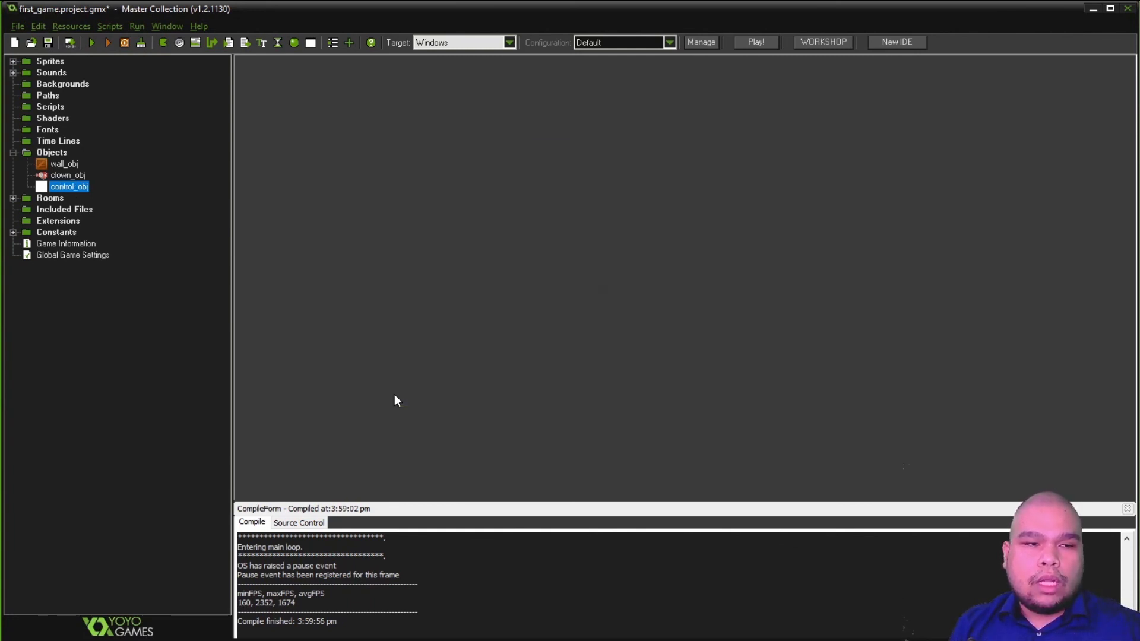
Place one control_obj instance in the main_rm room, in the free area above the clown, and accept the room's changes.
left_click(49, 199)
left_click(13, 198)
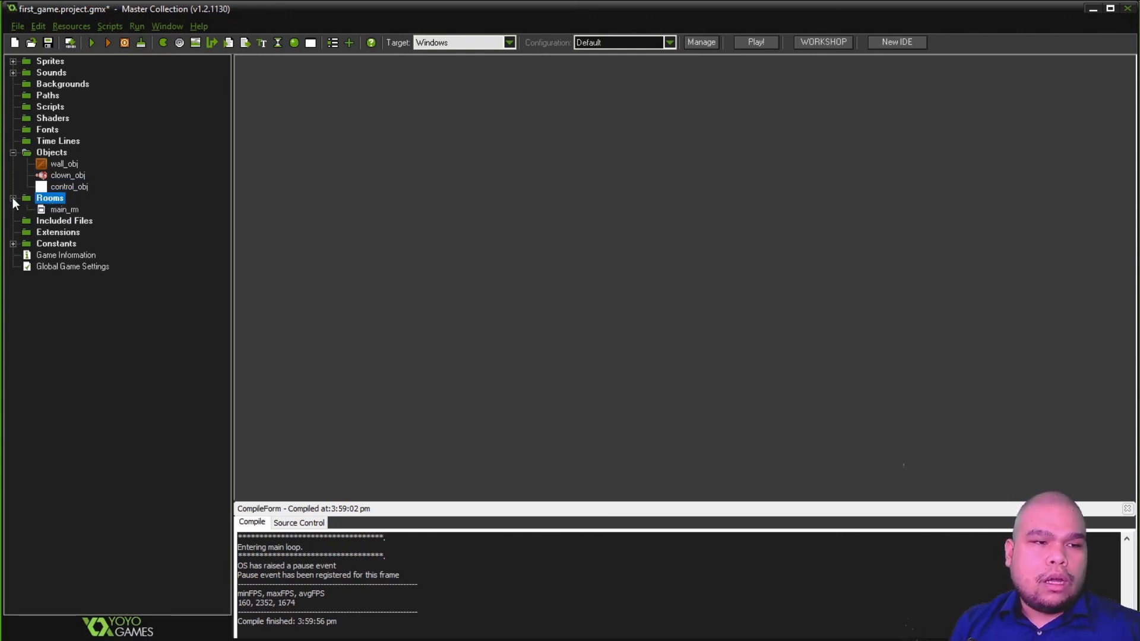
double_click(59, 210)
left_click_drag(668, 181, 658, 64)
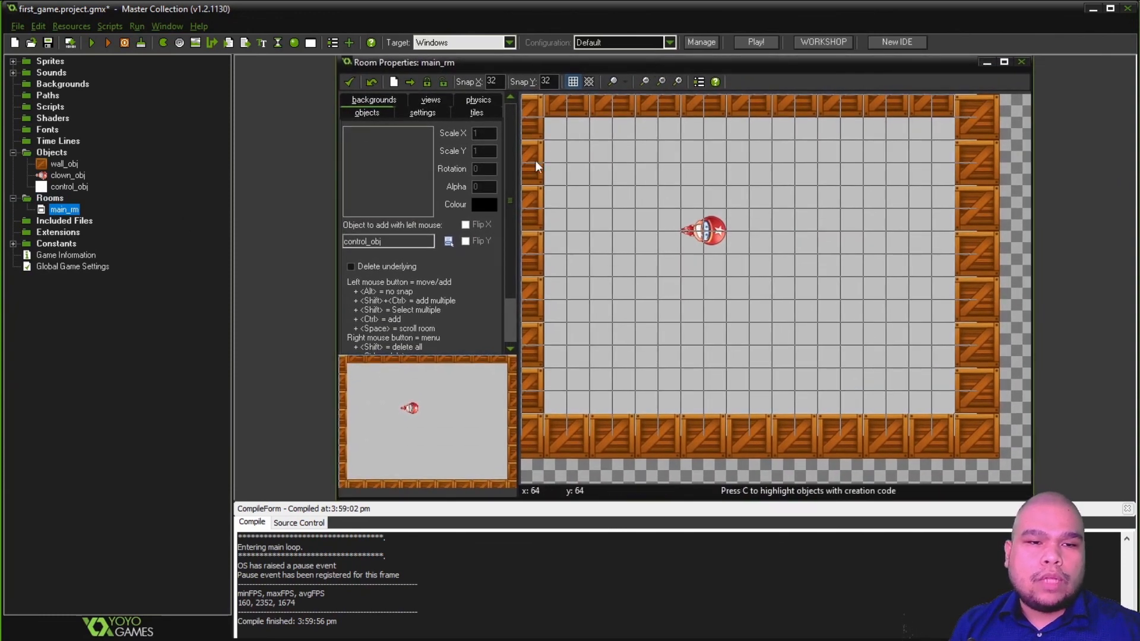
left_click(449, 240)
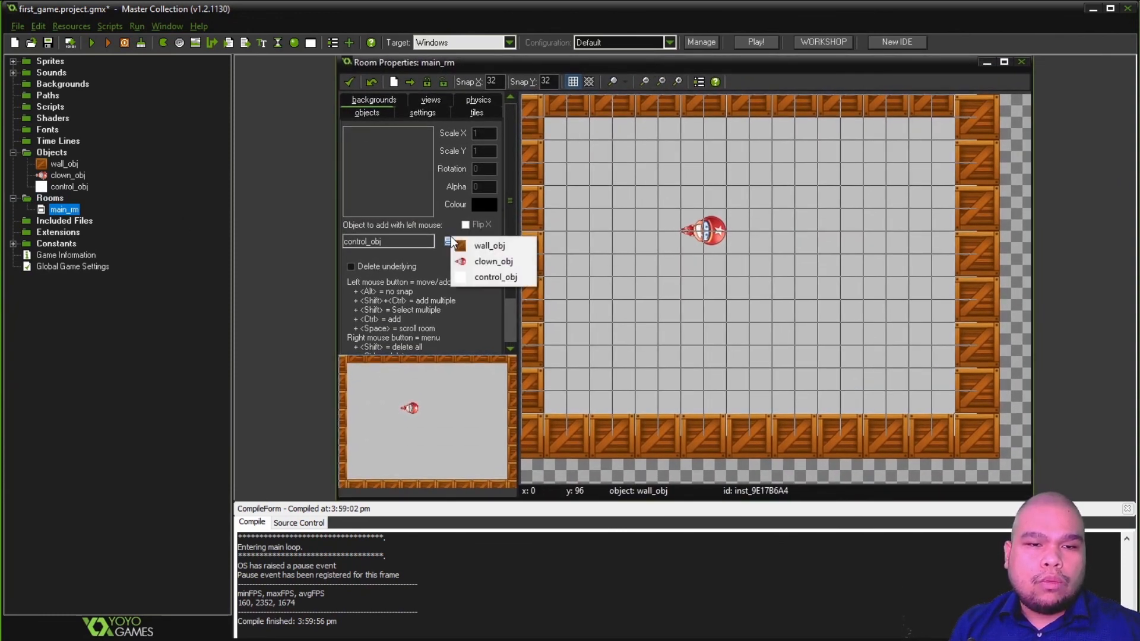
left_click(475, 280)
left_click(708, 141)
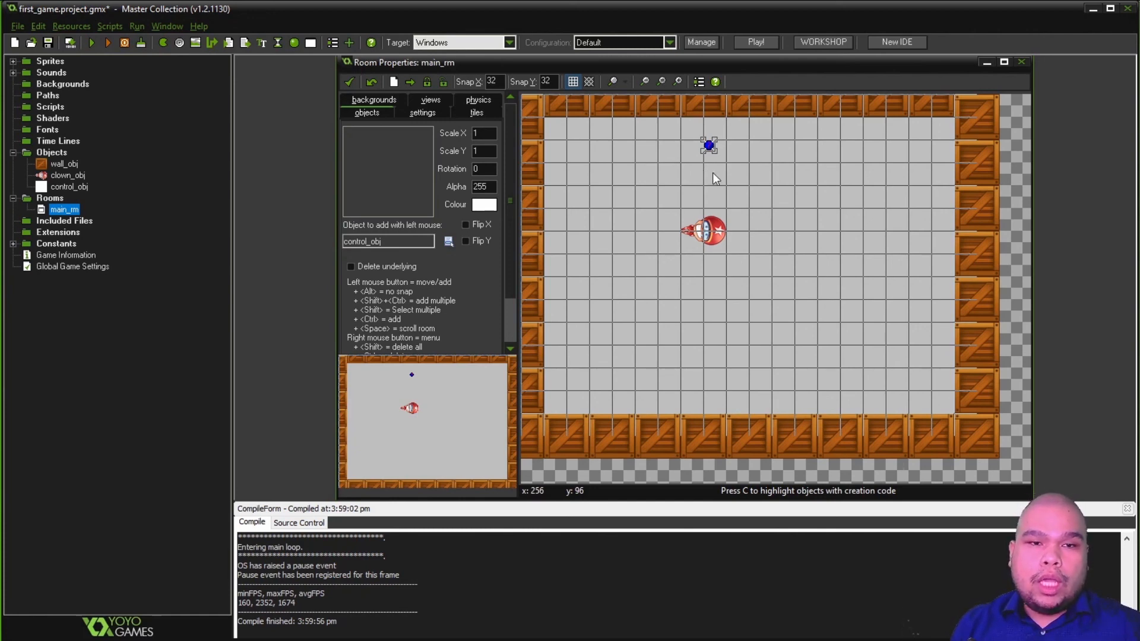
left_click(349, 82)
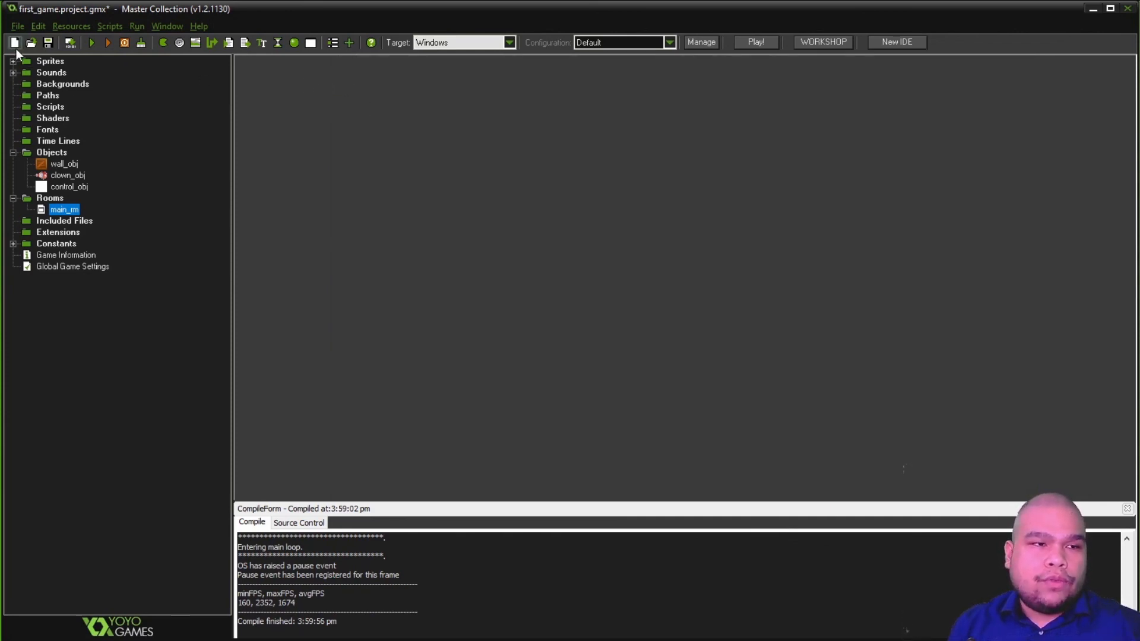
Run the game, catch the moving clown repeatedly to test the score display, and close the game window.
left_click(89, 44)
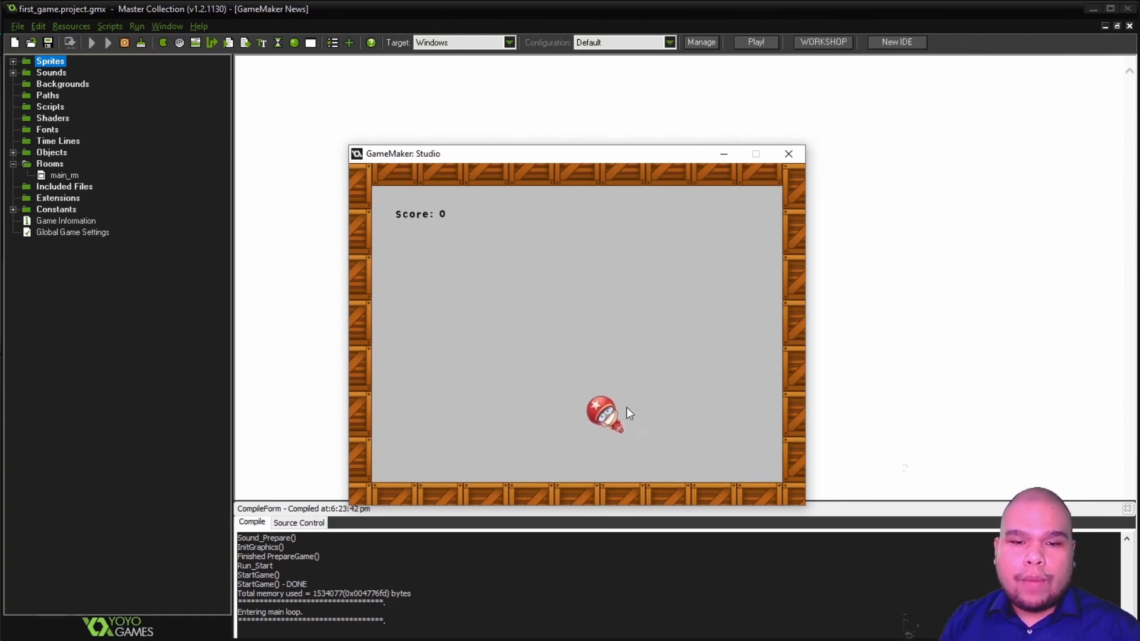
left_click(549, 363)
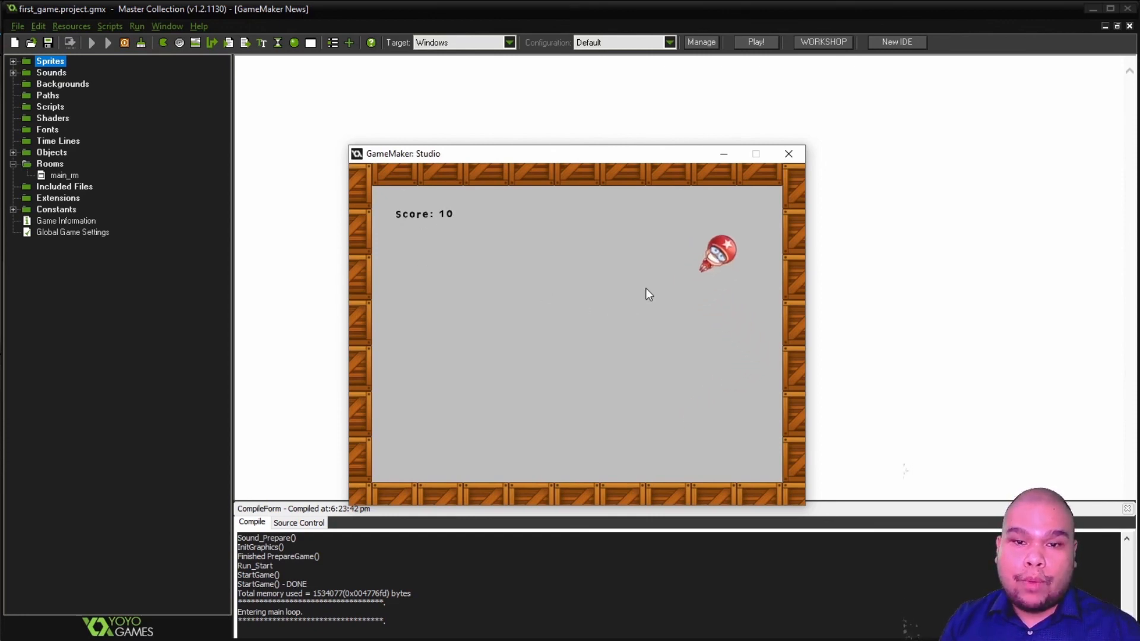
left_click(731, 232)
left_click(594, 282)
left_click(677, 380)
left_click(472, 373)
left_click(657, 293)
left_click(505, 381)
left_click(430, 346)
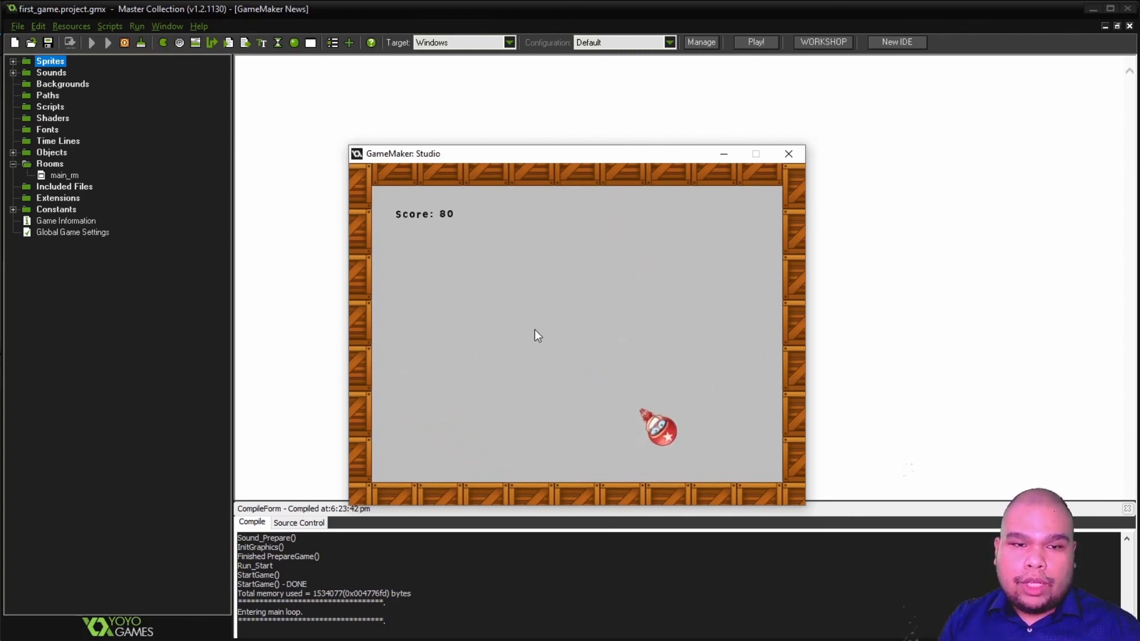
left_click(718, 407)
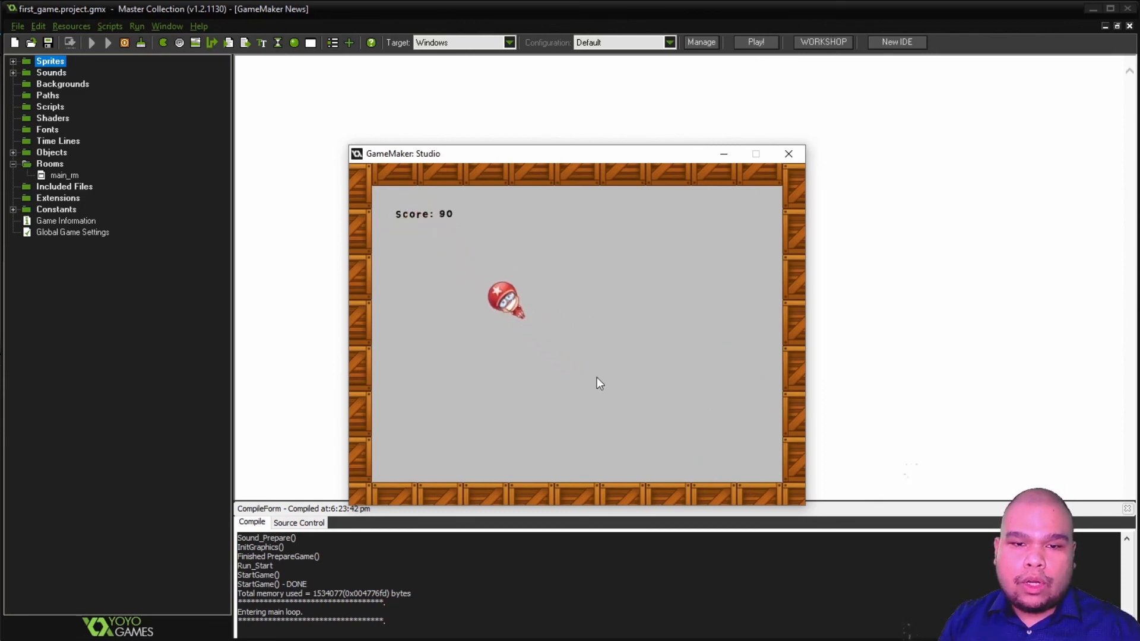
left_click(408, 249)
left_click(552, 351)
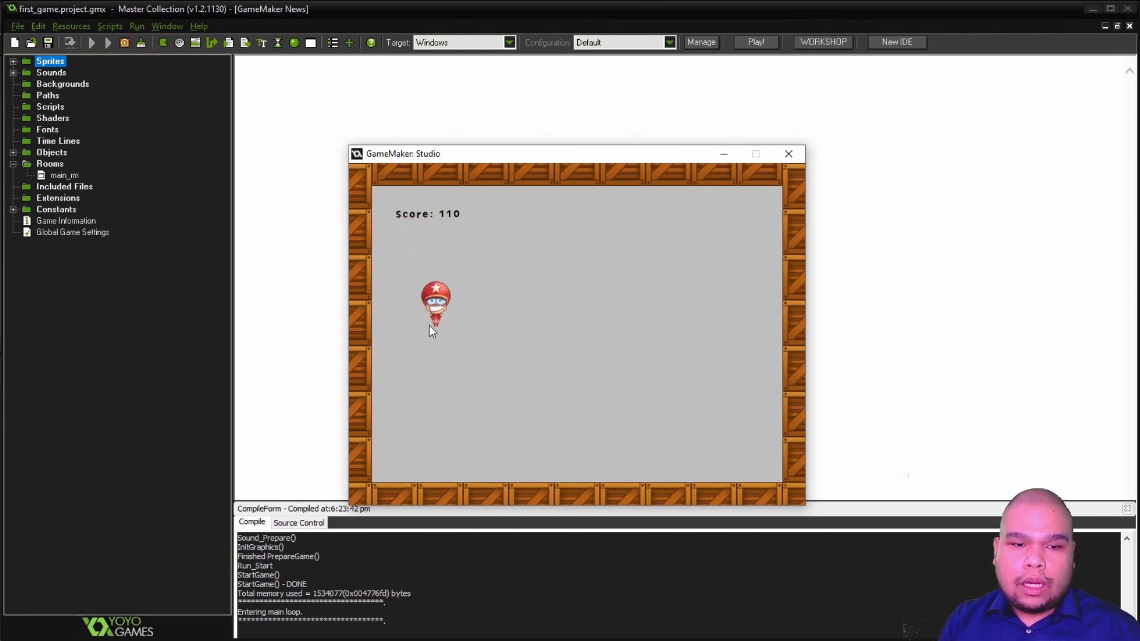
left_click(438, 278)
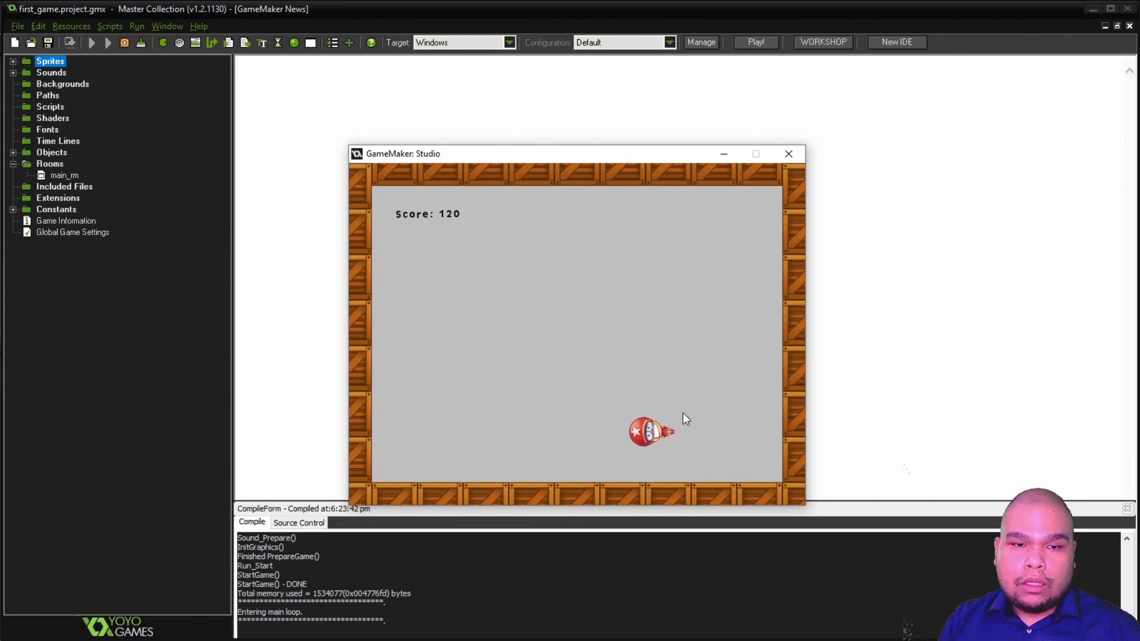
left_click(670, 432)
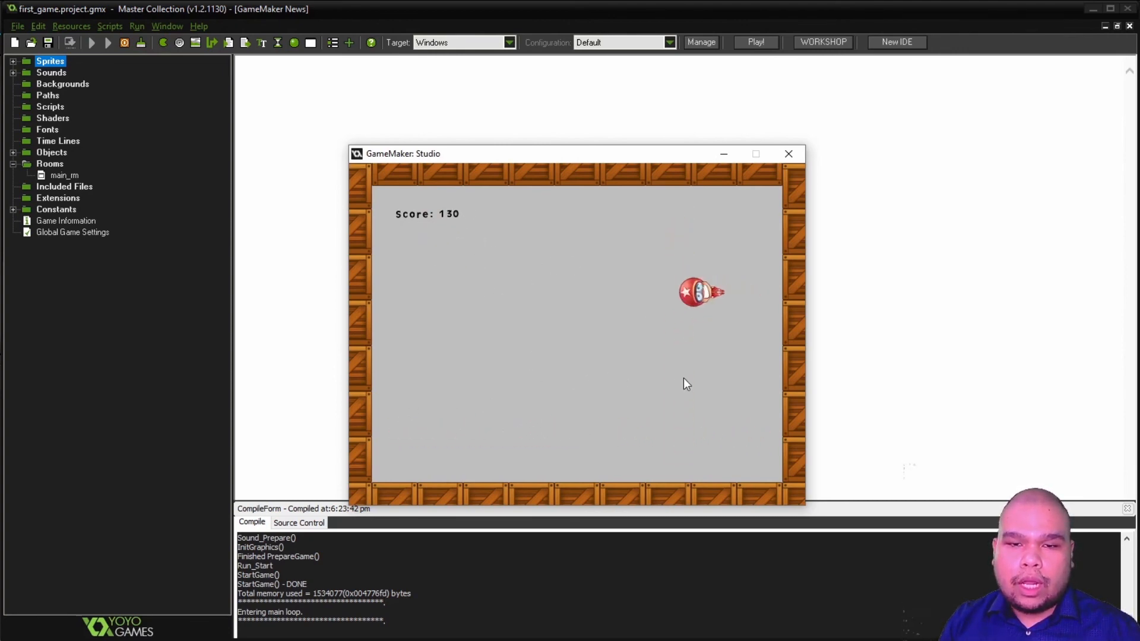
left_click(530, 293)
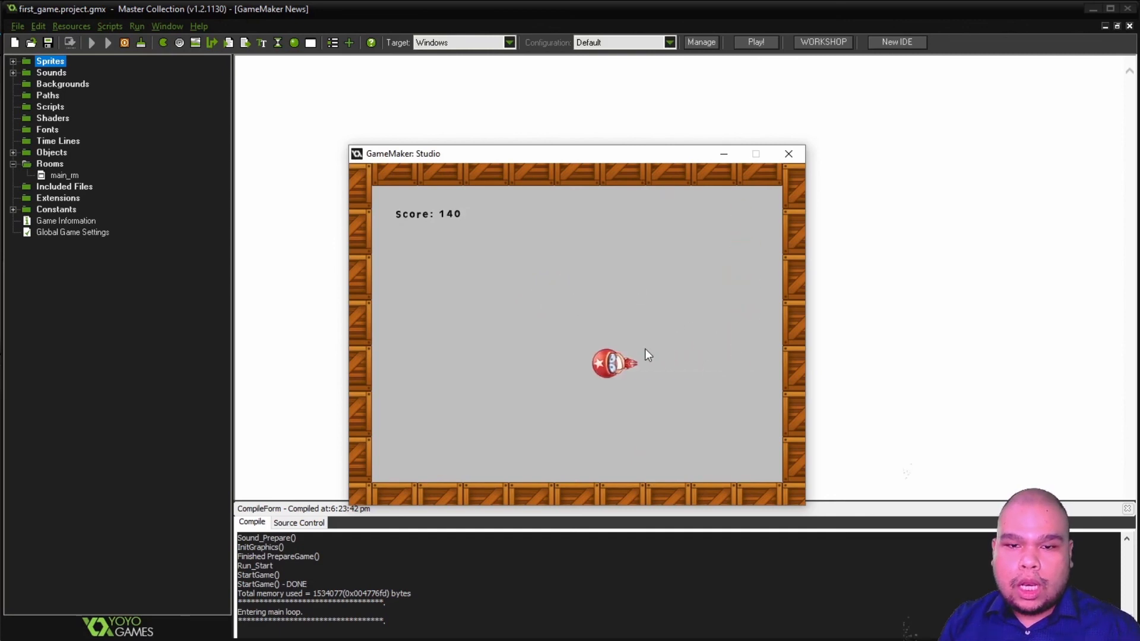
left_click(410, 363)
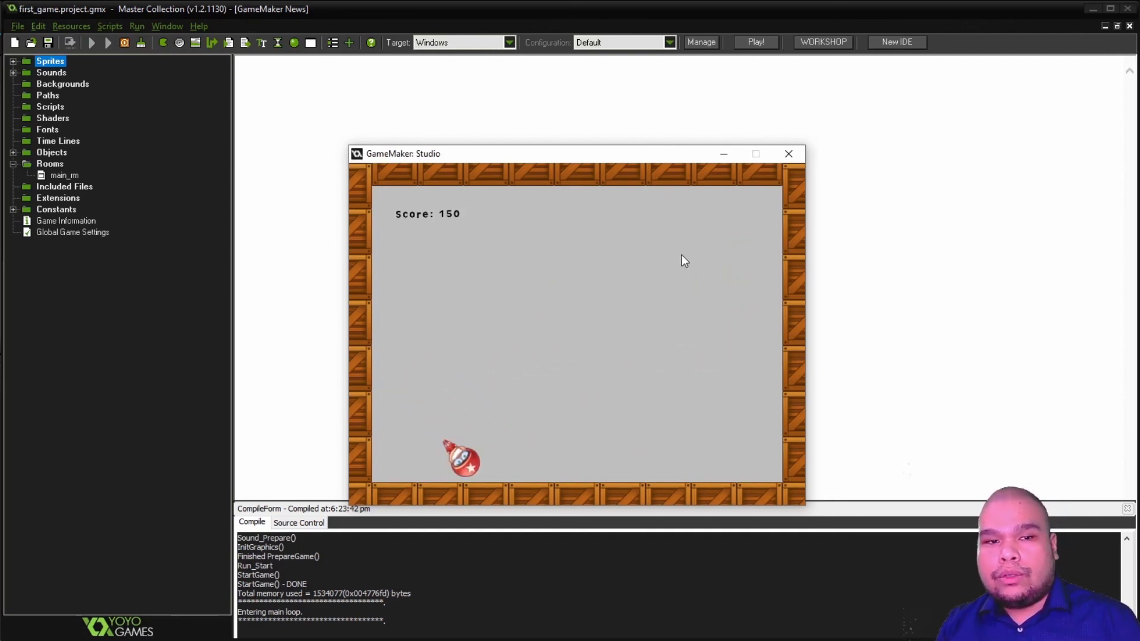
left_click(782, 159)
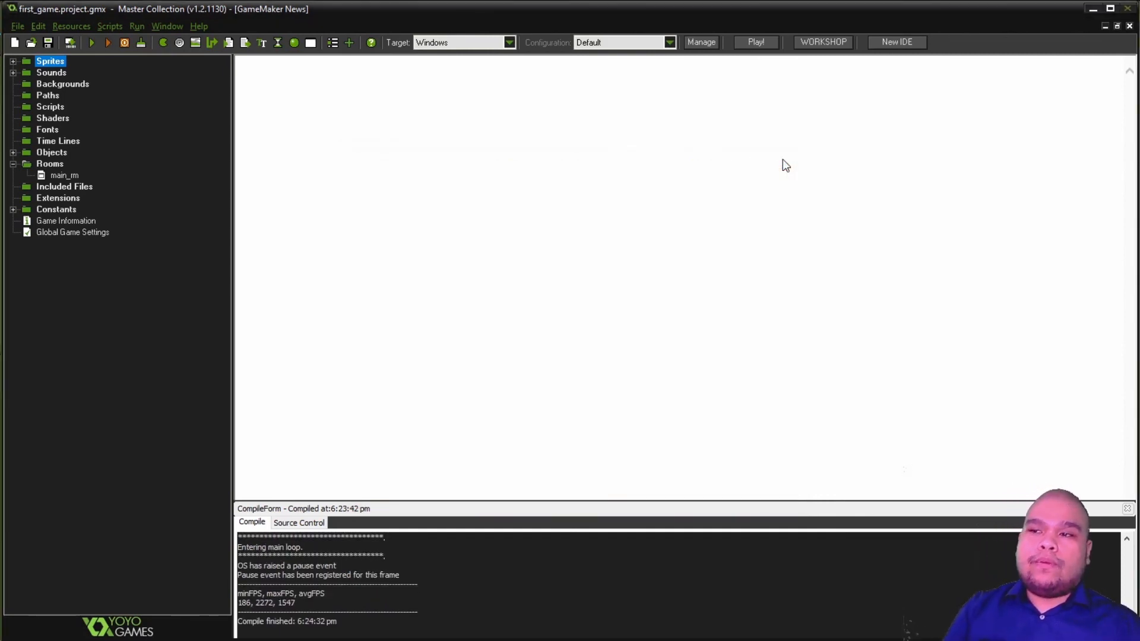